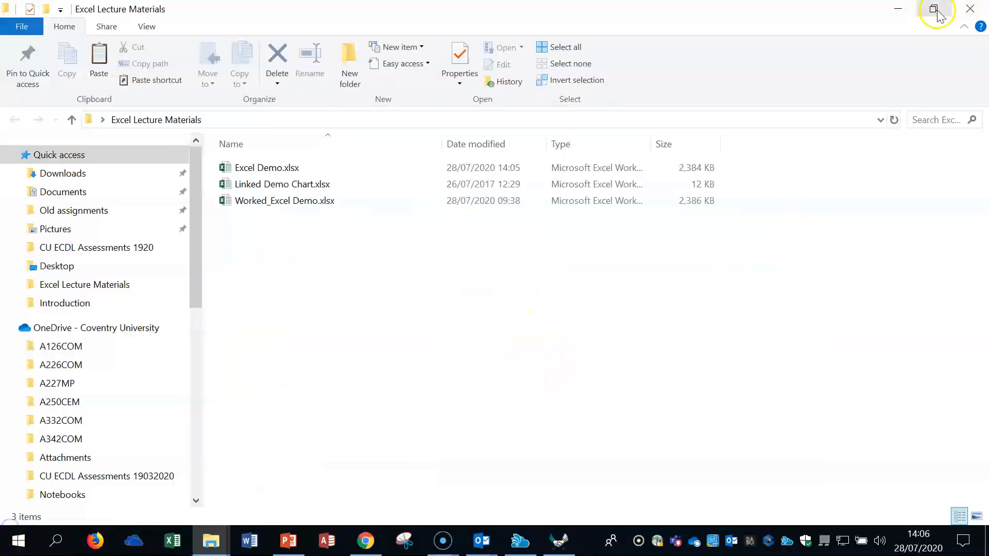
Step: Open the Worked_Excel Demo.xlsx workbook from the Excel Lecture Materials folder
{"action": "left_click", "coordinate": [934, 8]}
{"action": "left_click_drag", "start_coordinate": [762, 10], "coordinate": [414, 17]}
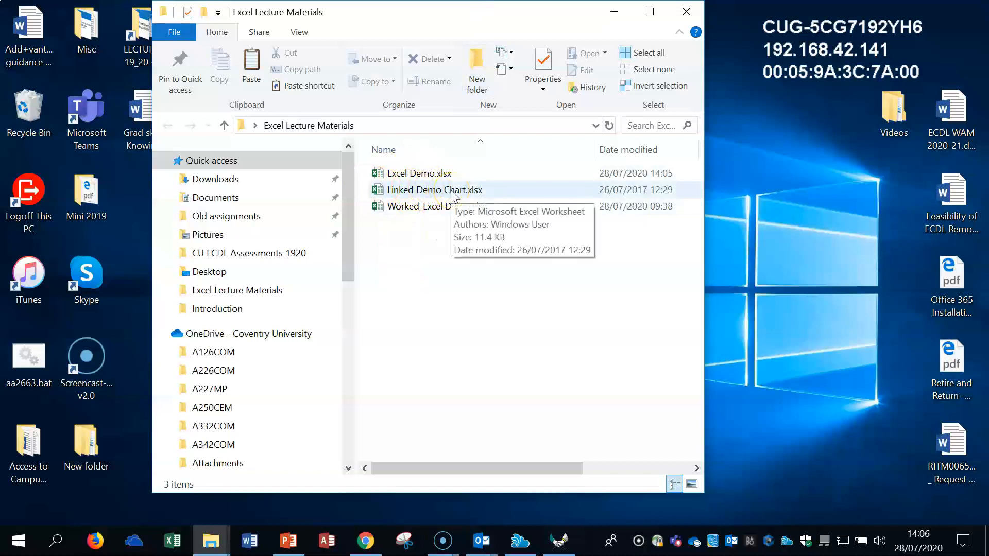
{"action": "left_click", "coordinate": [436, 214]}
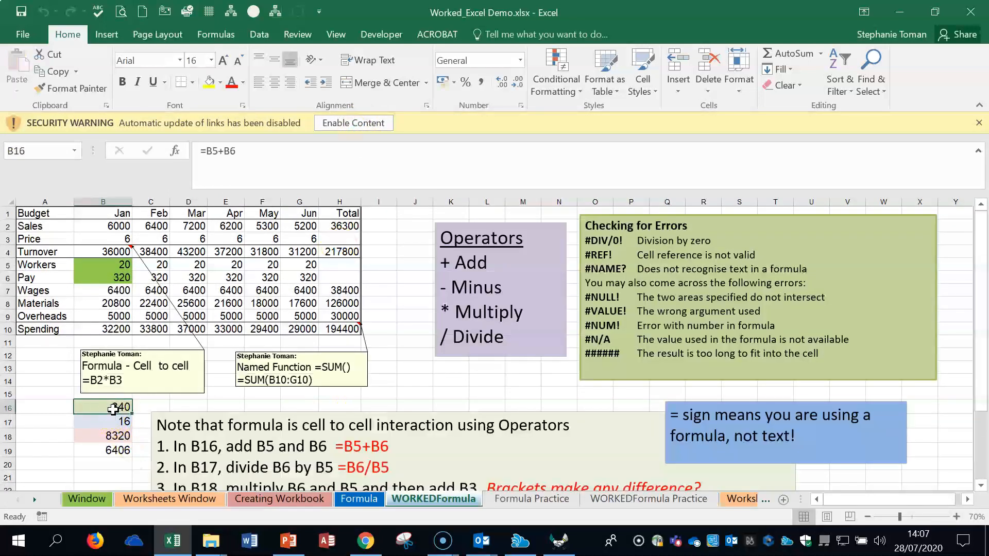
Step: Inspect the formulas in cells B17, B18 and B19 of the WORKEDFormula sheet
{"action": "double_click", "coordinate": [113, 422]}
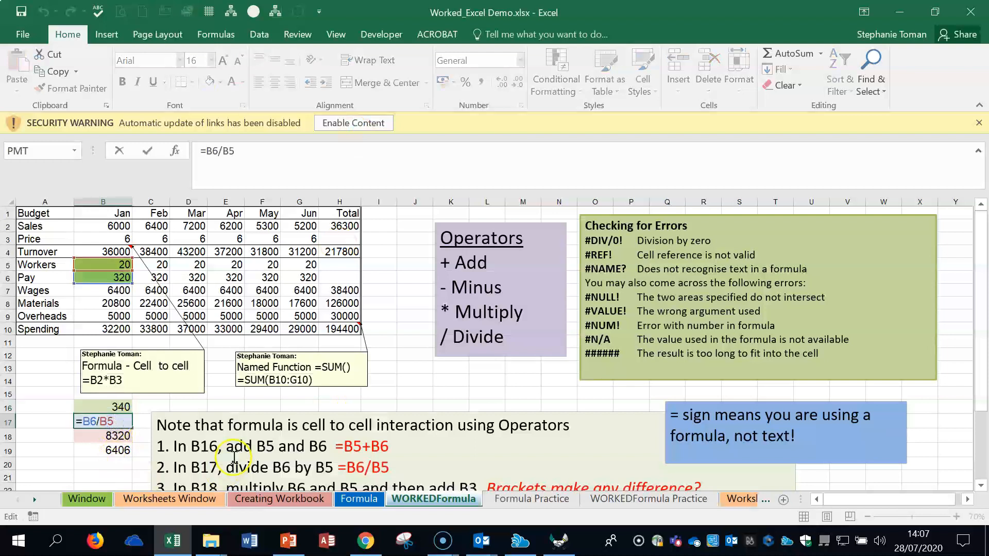
{"action": "left_click", "coordinate": [116, 437]}
{"action": "double_click", "coordinate": [116, 436]}
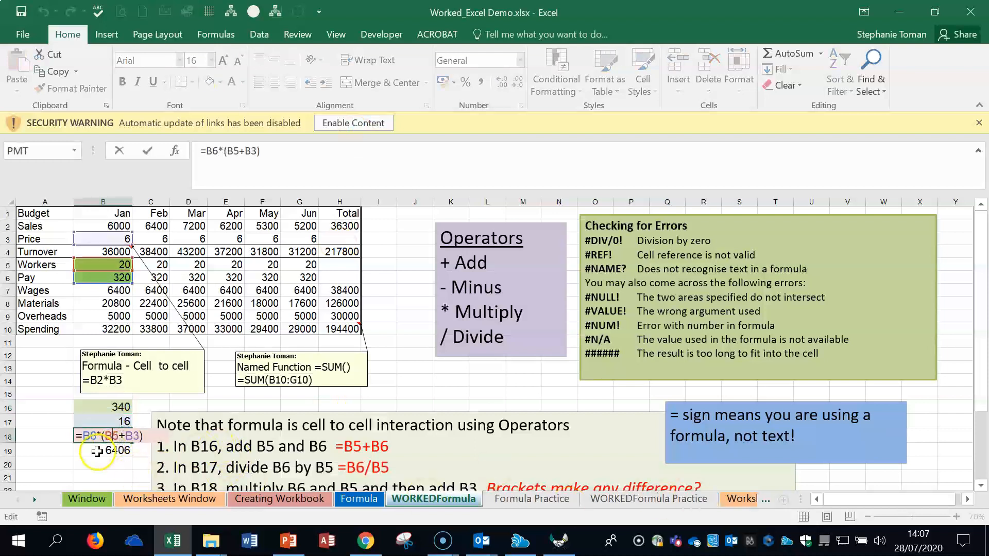
{"action": "double_click", "coordinate": [97, 451]}
{"action": "key", "text": "Return"}
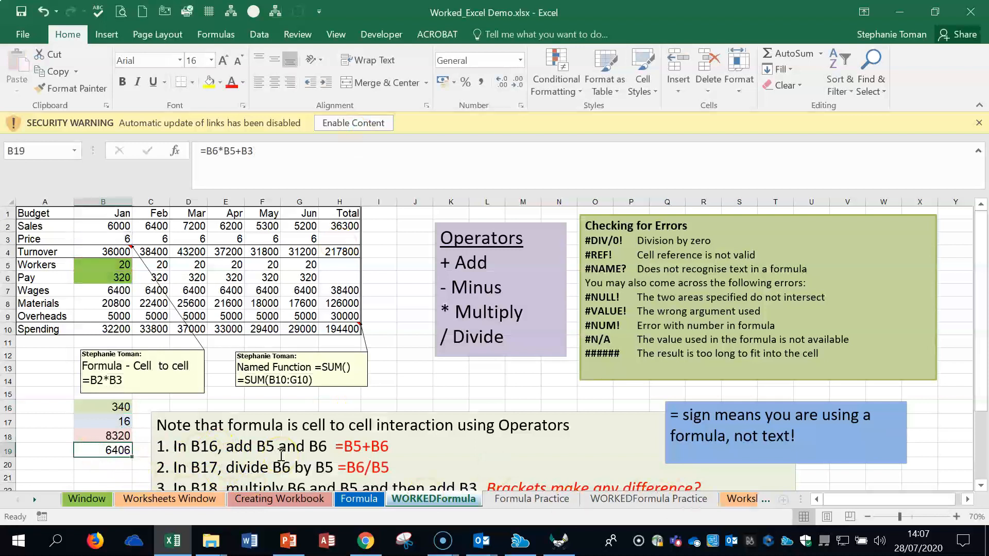
Step: Look through the Worksheets Window, Creating Workbook, Formula and WORKEDFormula sheets, down to the bracket explanation on the last one
{"action": "left_click", "coordinate": [131, 500]}
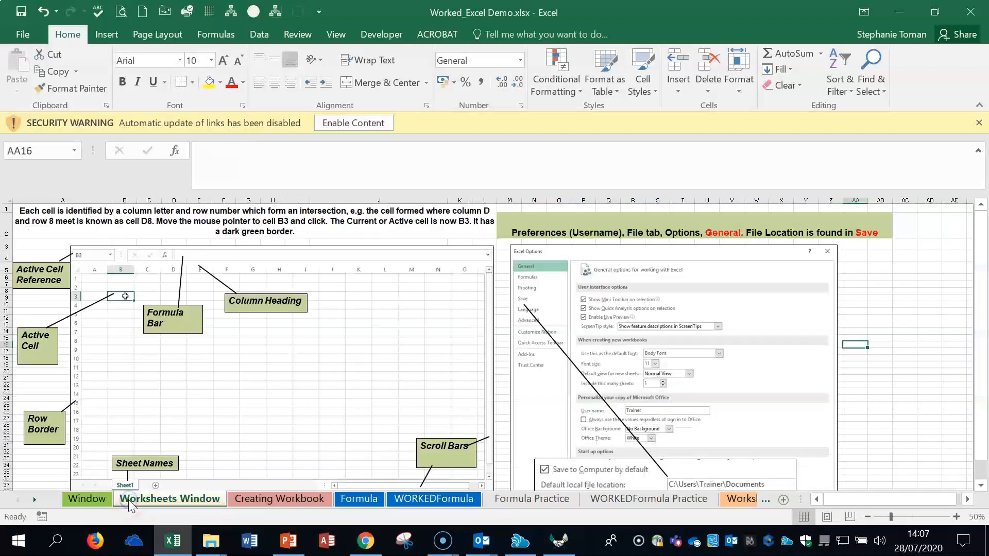
{"action": "left_click", "coordinate": [283, 500]}
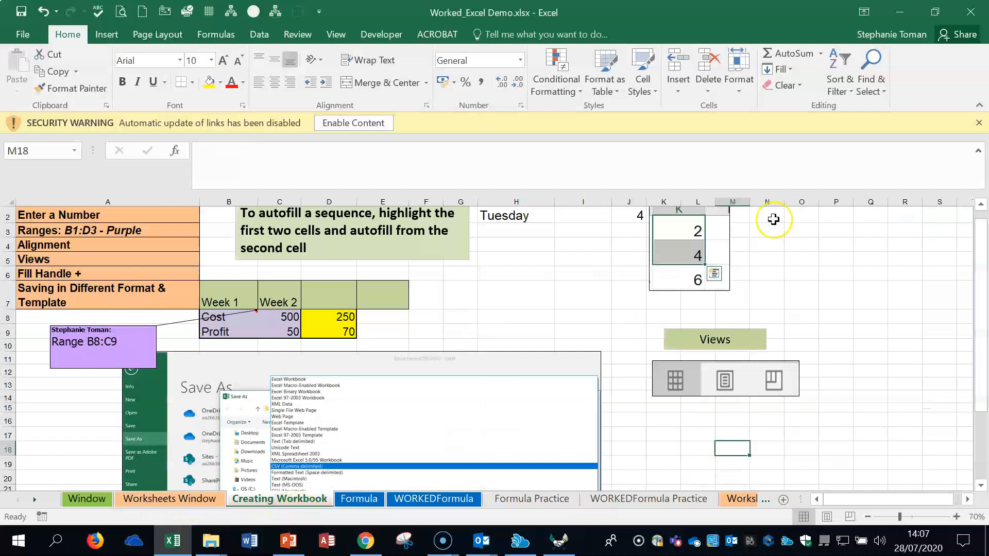
{"action": "left_click", "coordinate": [359, 501]}
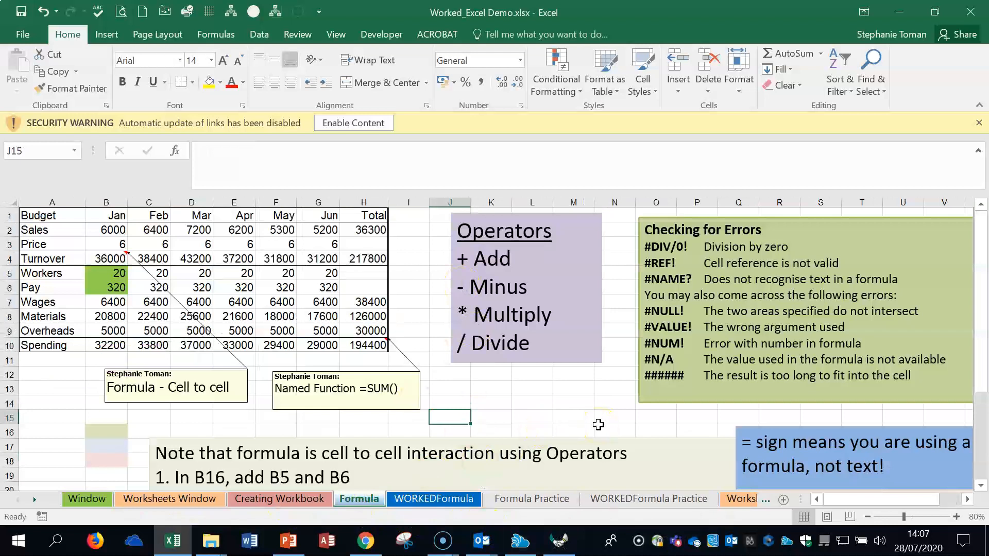
{"action": "left_click", "coordinate": [443, 500]}
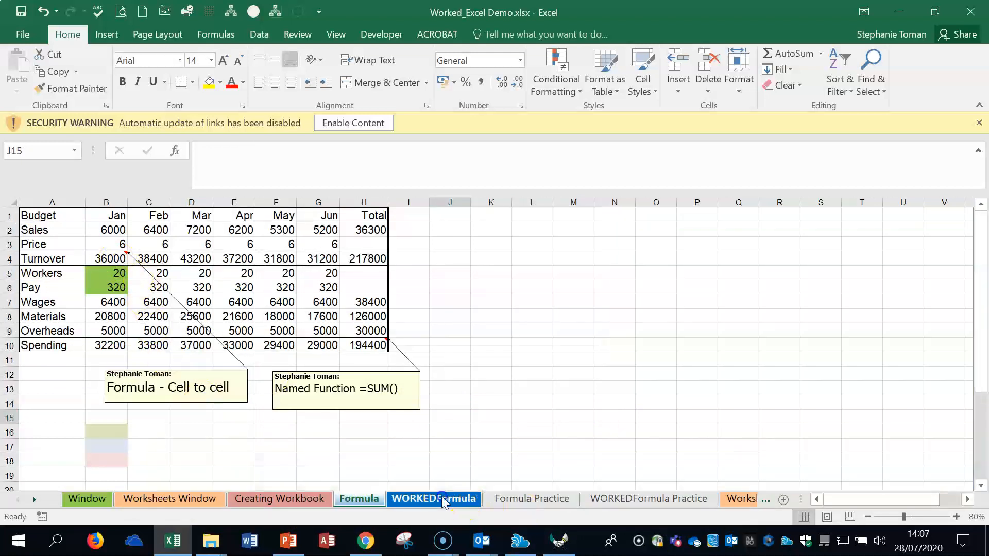
{"action": "scroll", "coordinate": [640, 409], "scroll_direction": "down", "scroll_amount": 2}
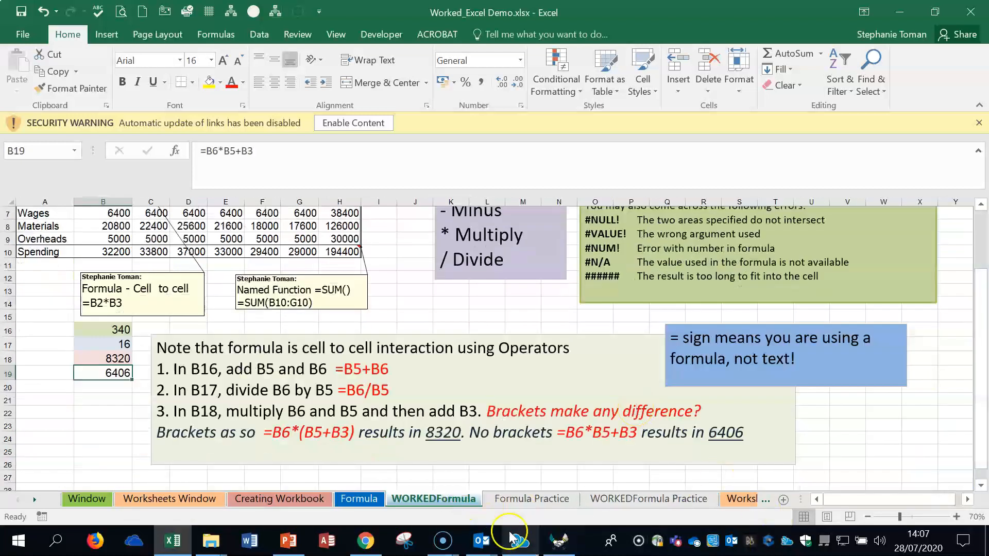
Step: View the Formula Practice sheet at 80% zoom to read its complete exercise instructions
{"action": "left_click", "coordinate": [532, 499]}
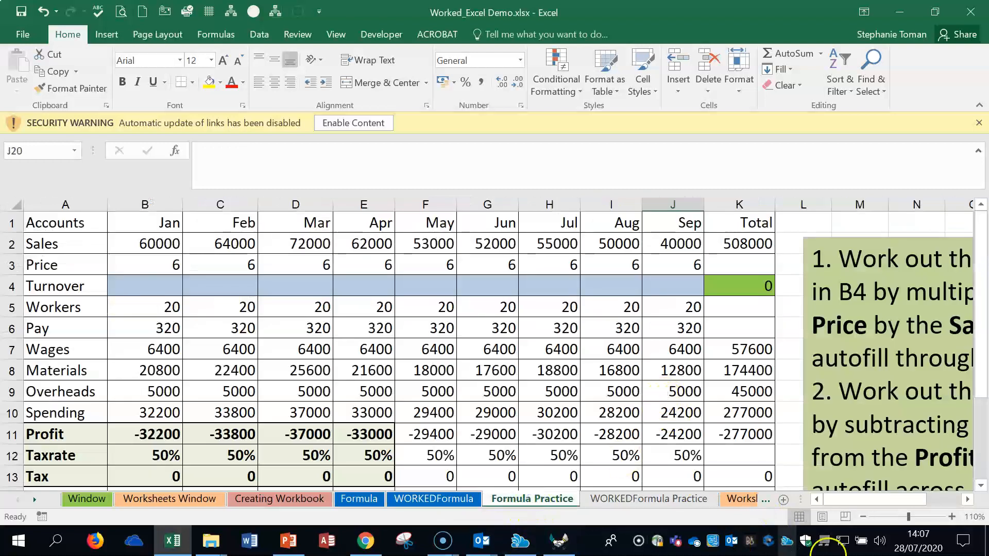
{"action": "left_click", "coordinate": [863, 517]}
{"action": "left_click", "coordinate": [863, 517]}
{"action": "left_click", "coordinate": [863, 516]}
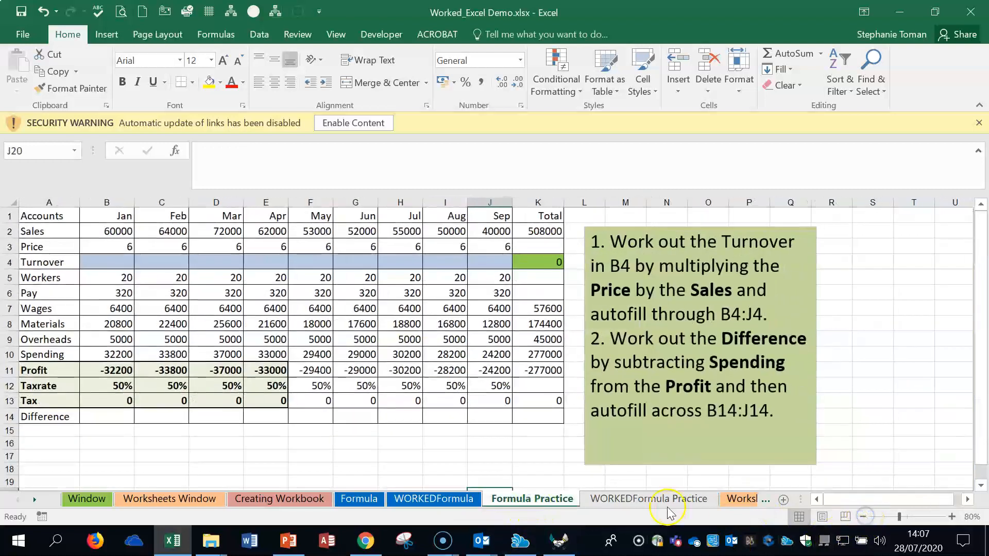
Step: Examine the WORKEDFormula Practice answers, including the Turnover formula in B4, at 80% zoom, and view the Worksheets sheet
{"action": "left_click", "coordinate": [668, 506]}
{"action": "left_click", "coordinate": [727, 407]}
{"action": "scroll", "coordinate": [727, 408], "scroll_direction": "down", "scroll_amount": 2}
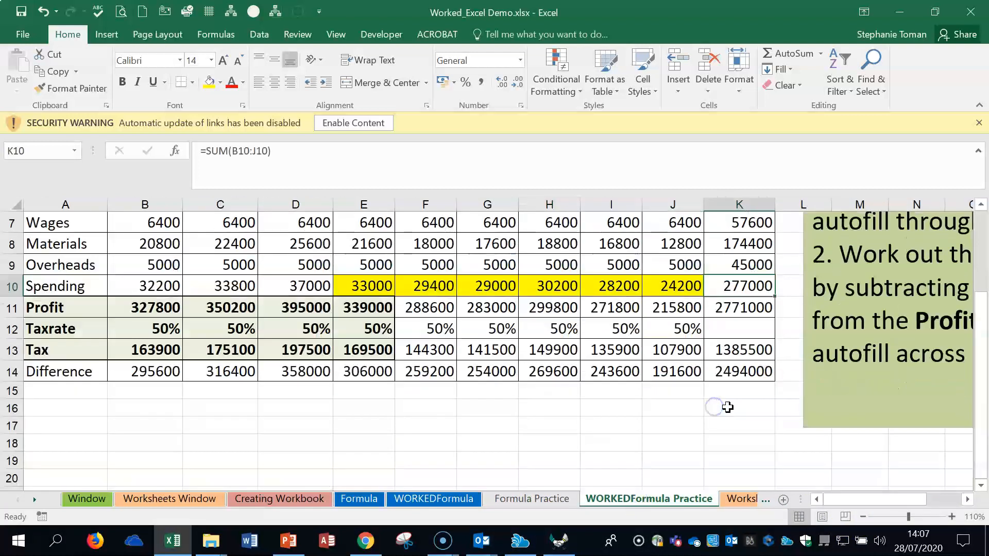
{"action": "left_click", "coordinate": [315, 422]}
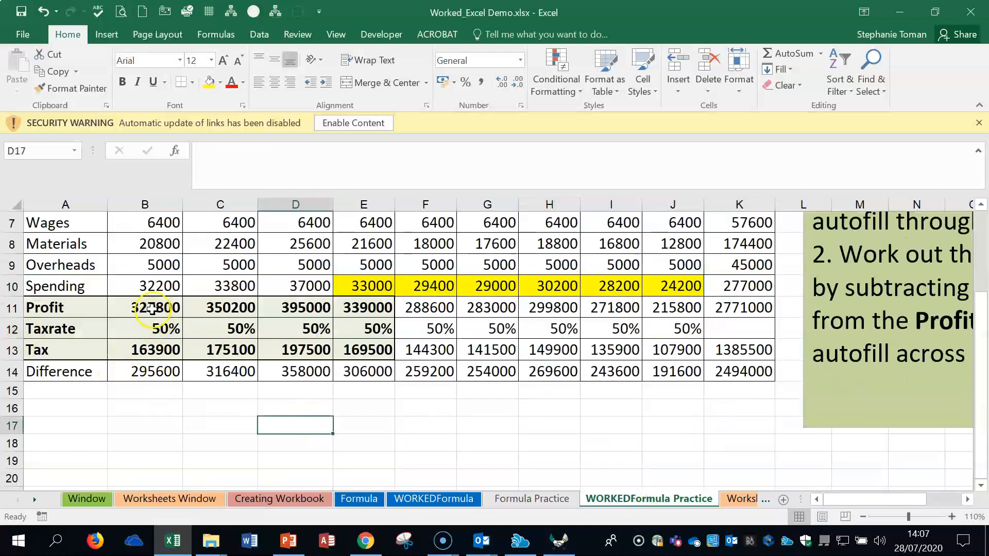
{"action": "scroll", "coordinate": [147, 371], "scroll_direction": "up", "scroll_amount": 2}
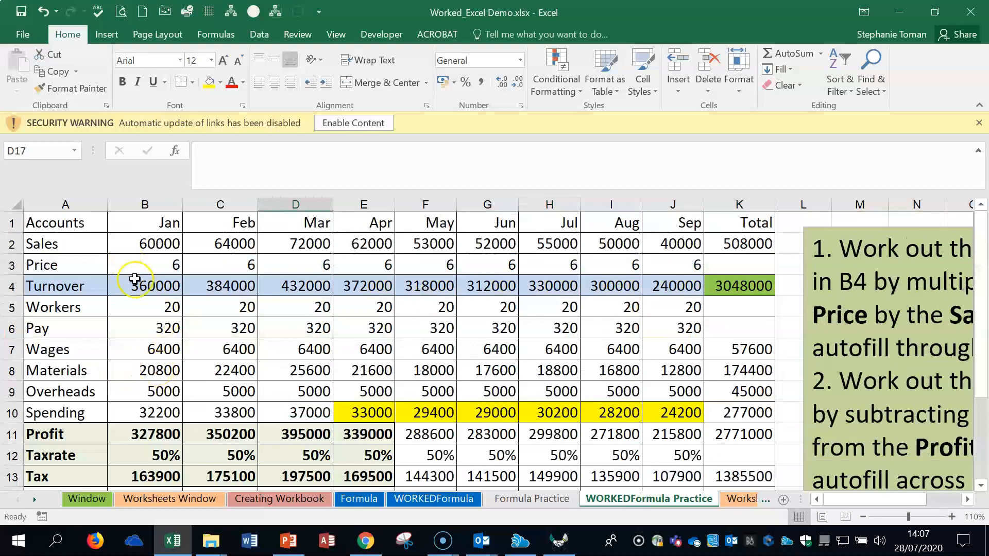
{"action": "double_click", "coordinate": [134, 279]}
{"action": "key", "text": "Escape"}
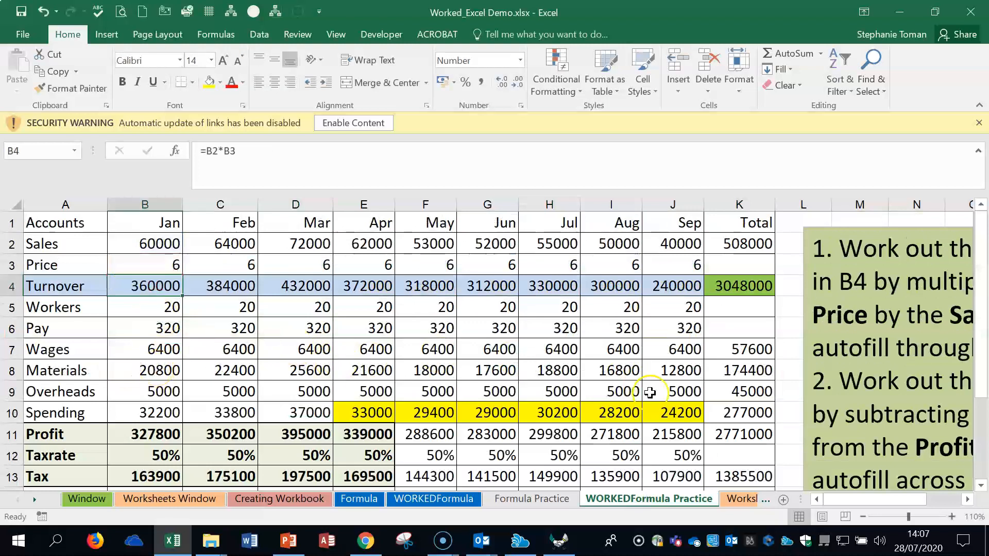
{"action": "left_click", "coordinate": [650, 393]}
{"action": "left_click", "coordinate": [863, 517]}
{"action": "left_click", "coordinate": [863, 517]}
{"action": "left_click", "coordinate": [863, 517]}
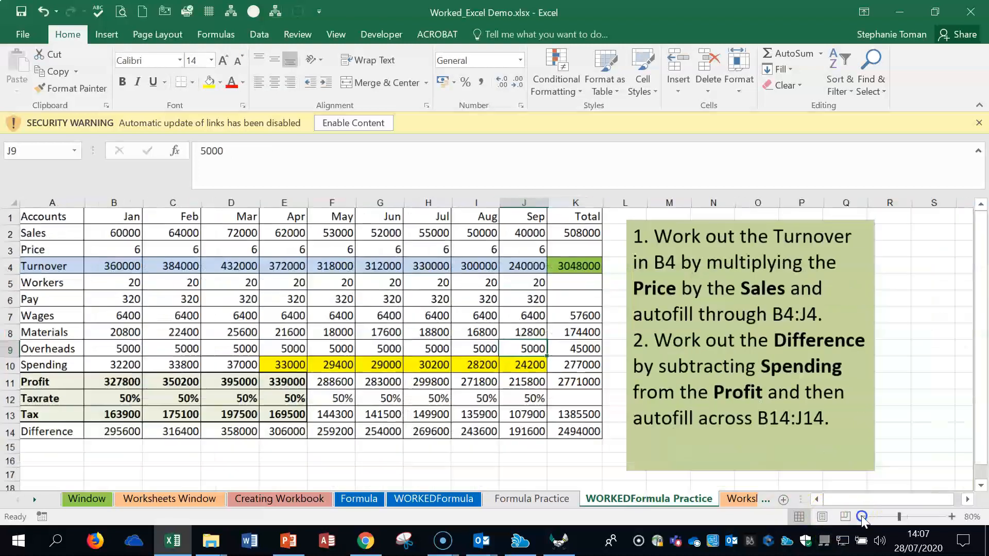
{"action": "left_click", "coordinate": [742, 499]}
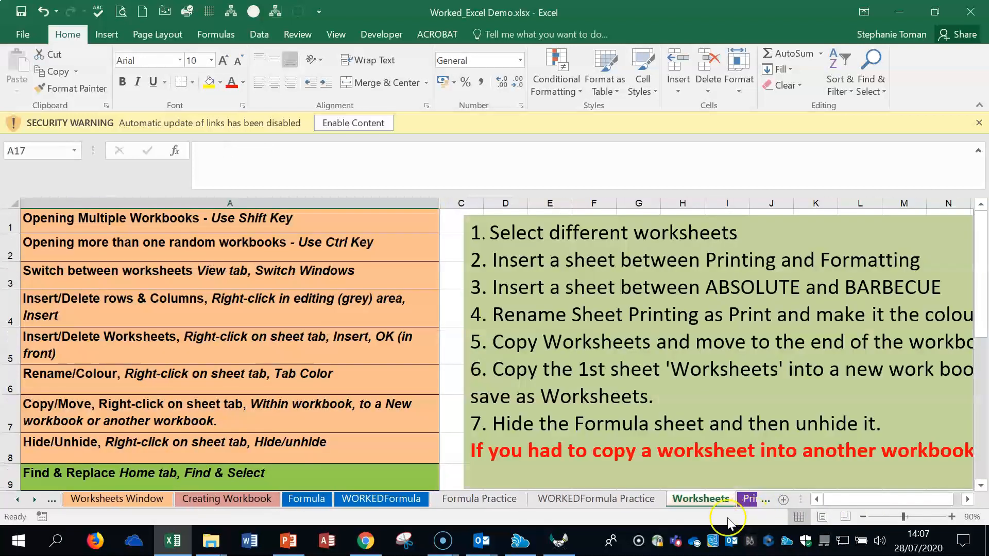
Step: Close the worked workbook without saving and open Excel Demo.xlsx without updating its external links
{"action": "left_click", "coordinate": [971, 11]}
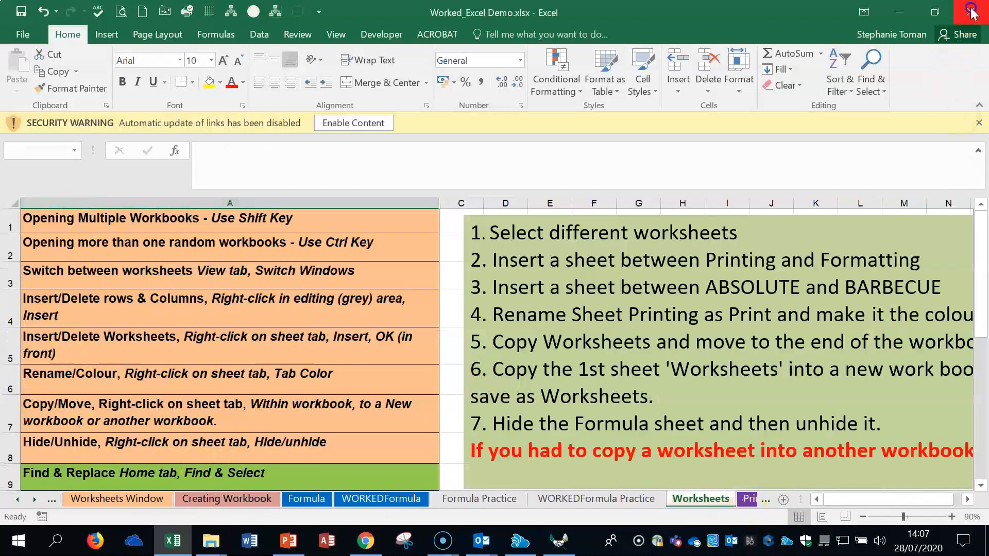
{"action": "left_click", "coordinate": [498, 286]}
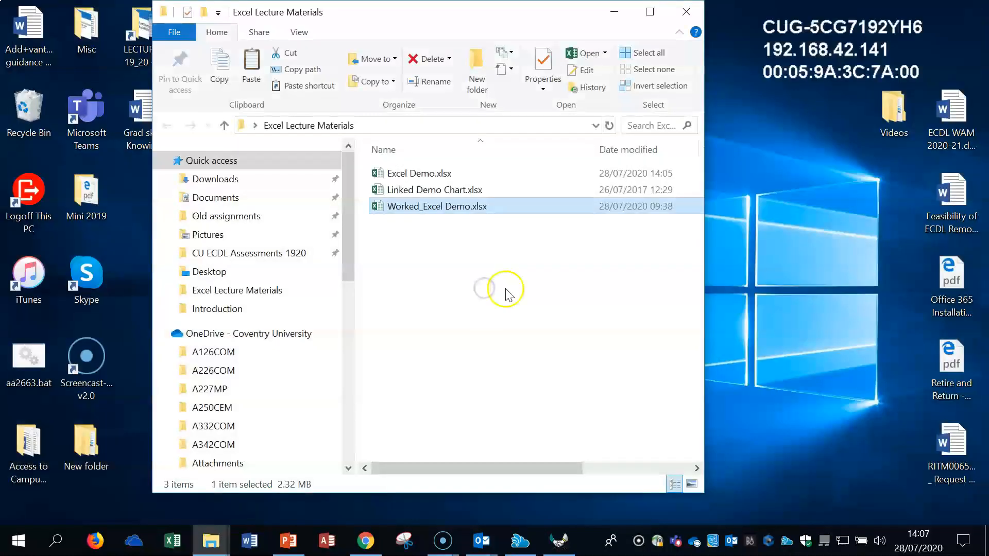
{"action": "double_click", "coordinate": [432, 177]}
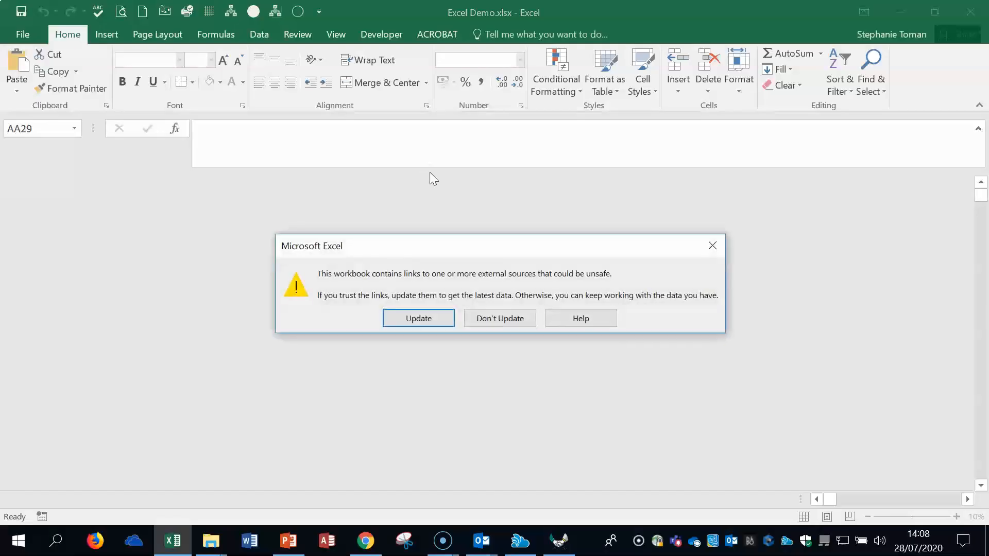
{"action": "left_click", "coordinate": [507, 318]}
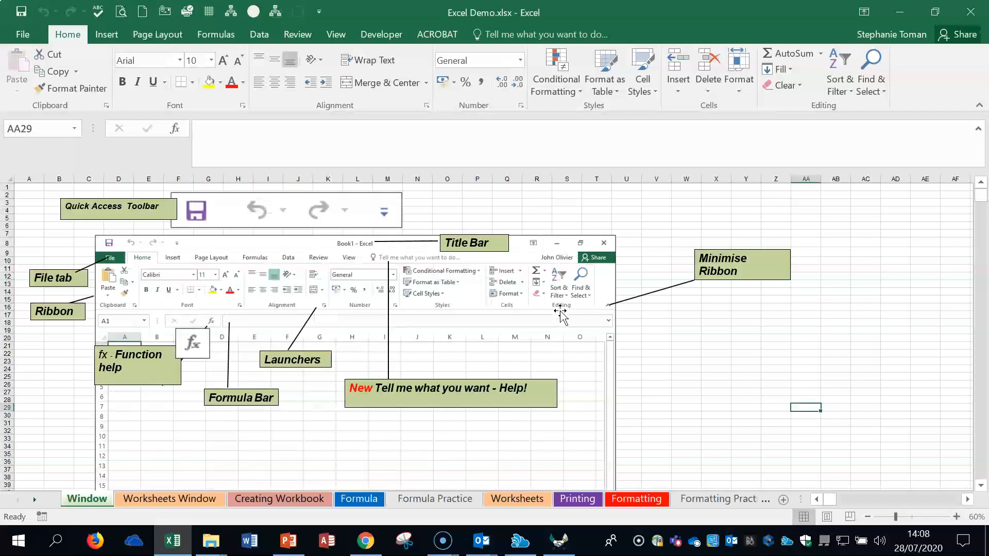
Step: Look through the Worksheets Window, Creating Workbook, Formula Practice and Worksheets sheets of the Excel Demo workbook
{"action": "left_click", "coordinate": [159, 499]}
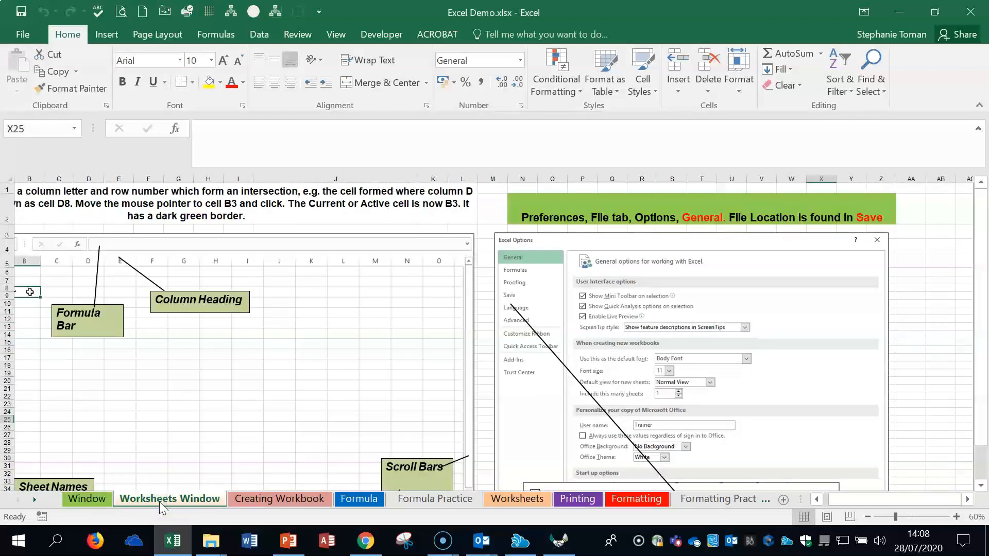
{"action": "left_click", "coordinate": [816, 500]}
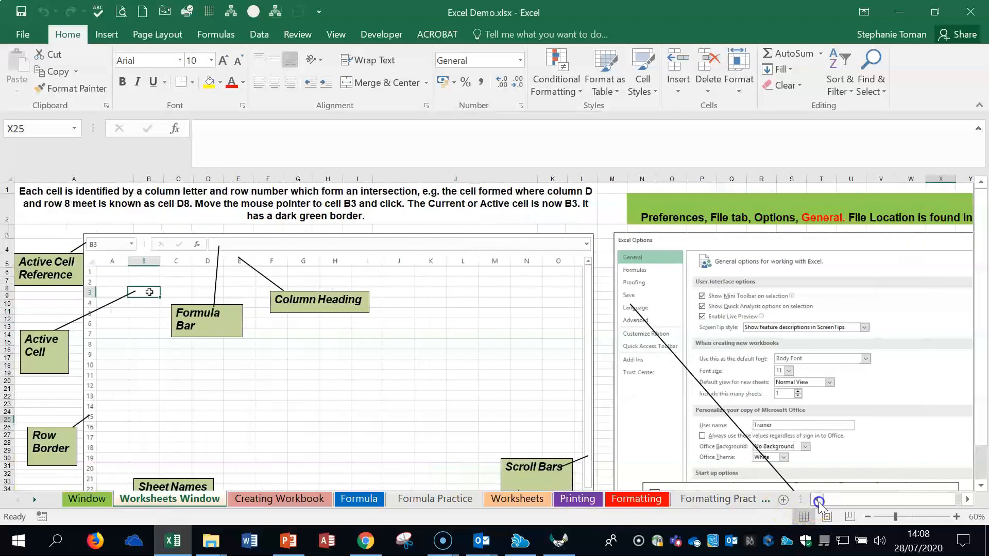
{"action": "left_click", "coordinate": [279, 498]}
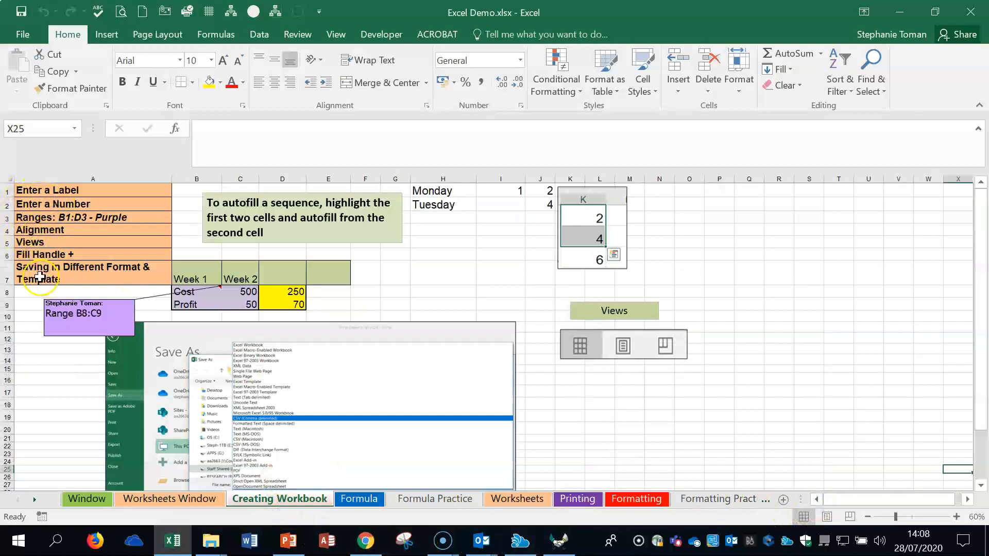
{"action": "left_click", "coordinate": [418, 499]}
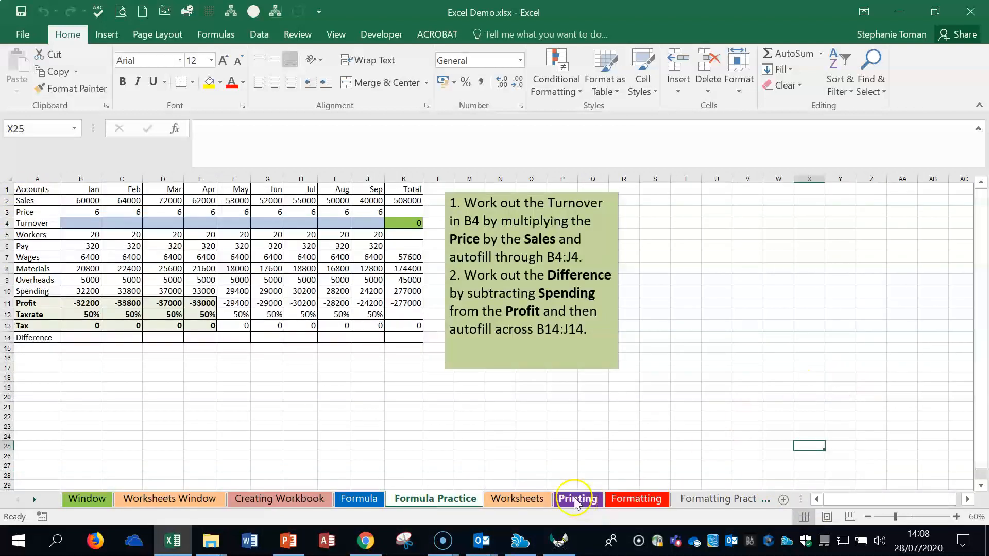
{"action": "left_click", "coordinate": [517, 498]}
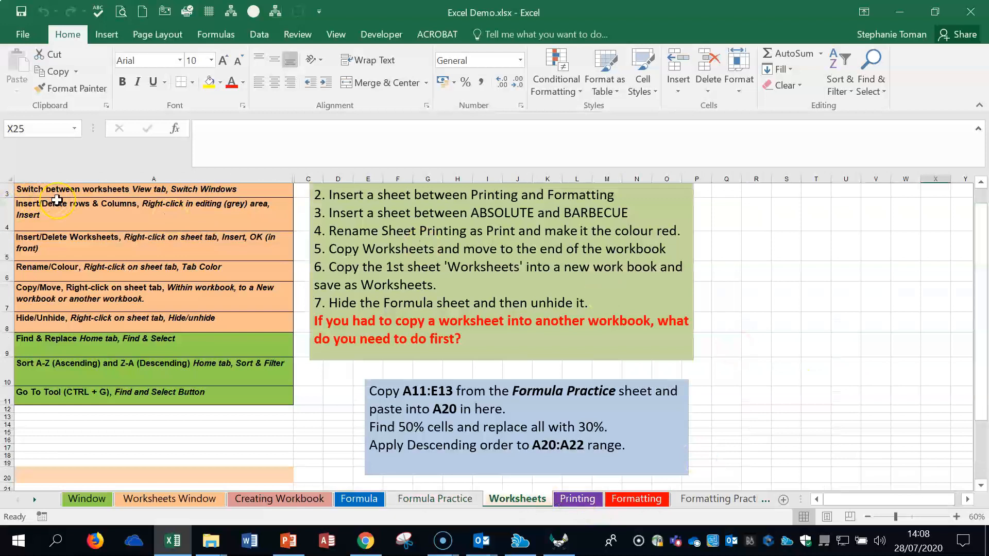
{"action": "scroll", "coordinate": [57, 200], "scroll_direction": "up", "scroll_amount": 1}
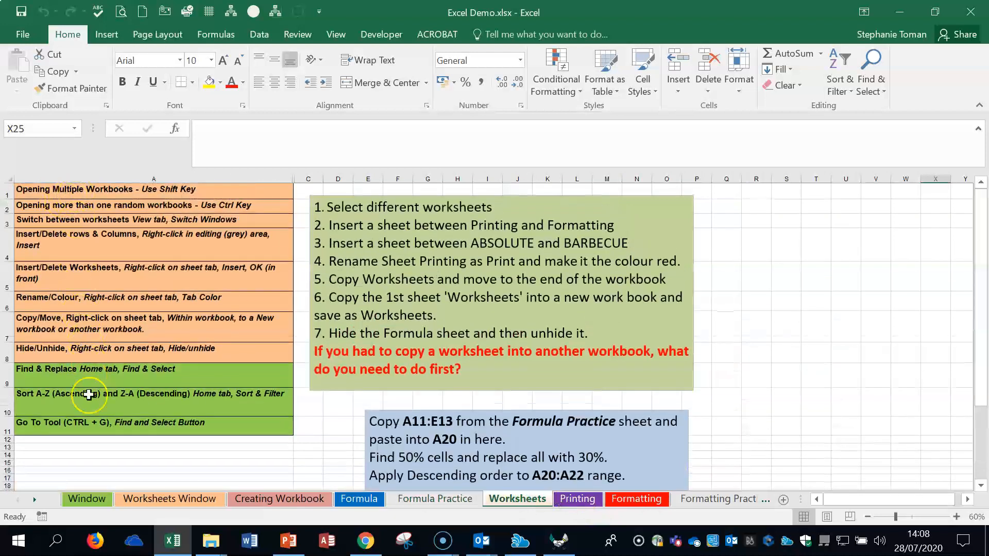
Step: Look through the Printing, Formatting and Formatting Practice sheets to read their topic notes and exercises
{"action": "left_click", "coordinate": [578, 499]}
{"action": "scroll", "coordinate": [588, 204], "scroll_direction": "up", "scroll_amount": 1}
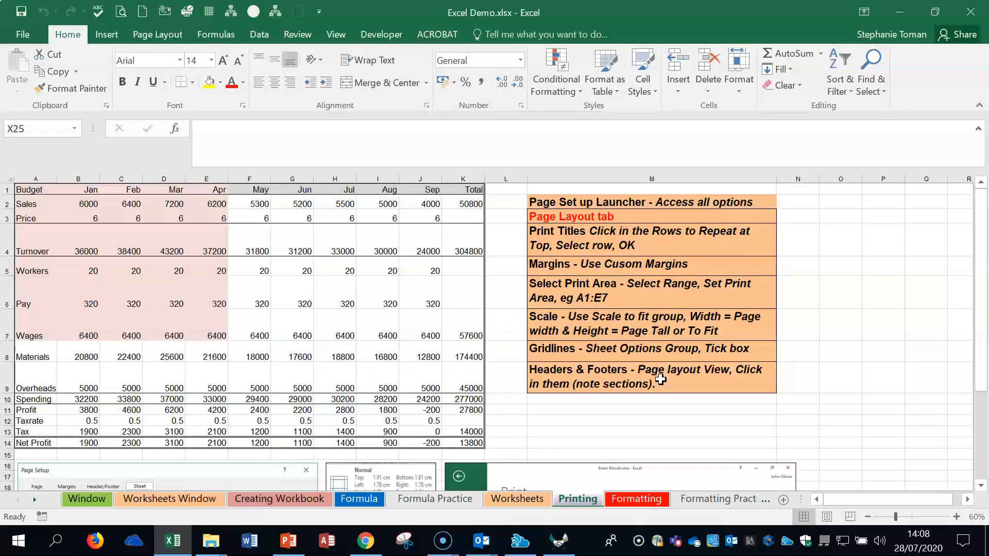
{"action": "left_click", "coordinate": [635, 502]}
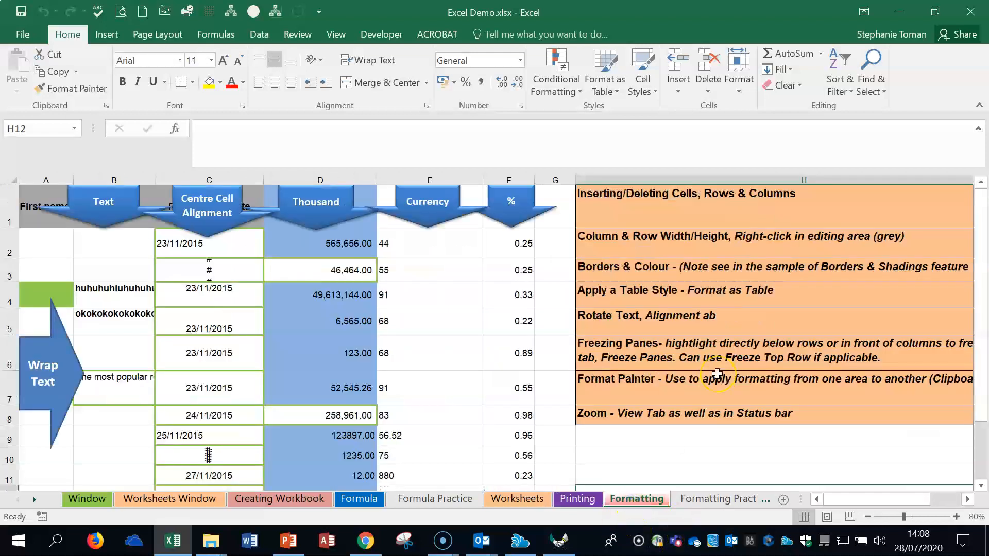
{"action": "left_click", "coordinate": [718, 499]}
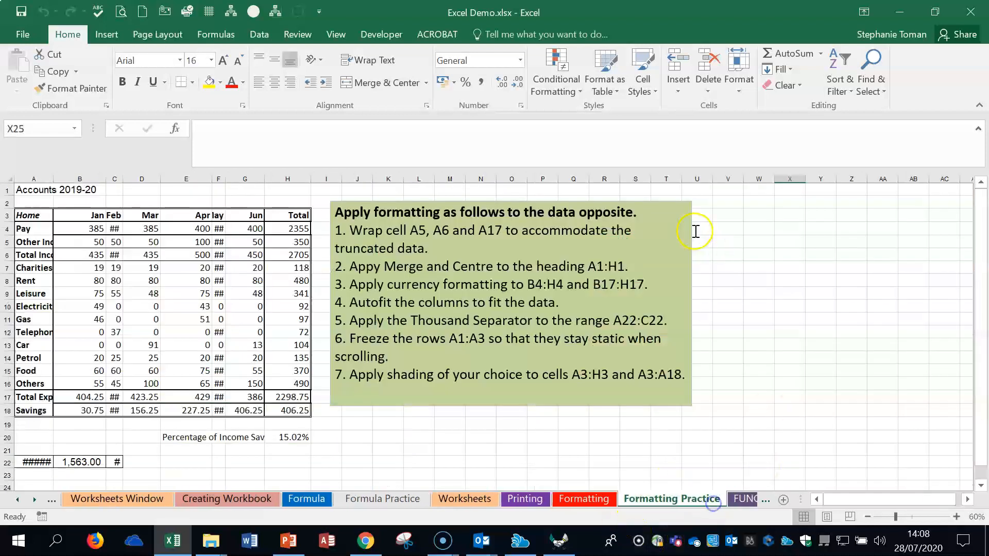
Step: Return to the Window sheet and examine its labelled diagram of the Excel interface
{"action": "left_click", "coordinate": [18, 500]}
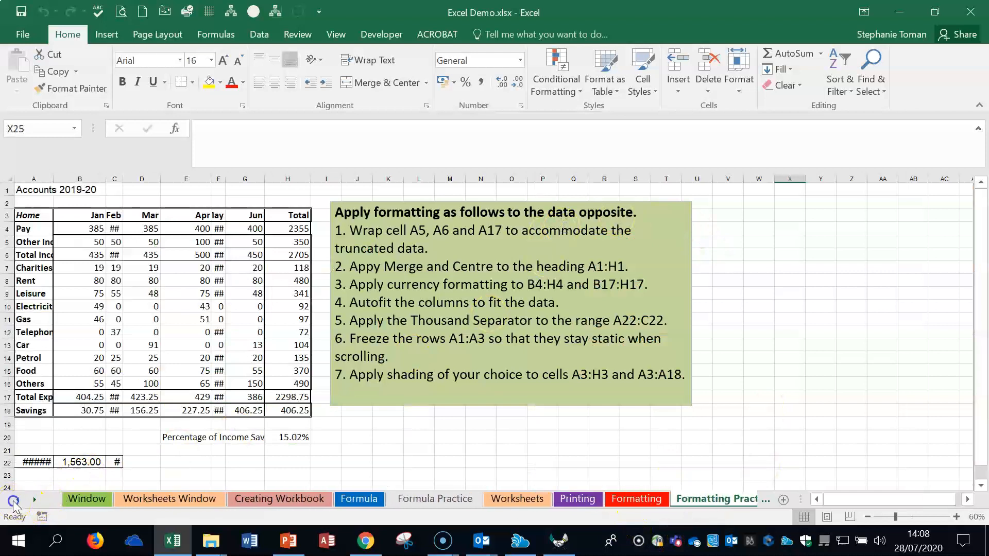
{"action": "left_click", "coordinate": [74, 500]}
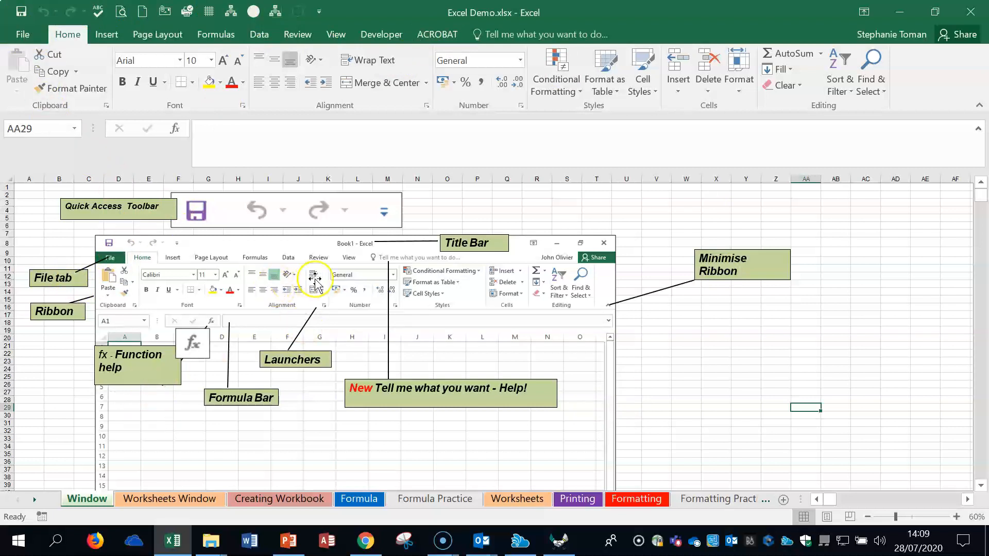
{"action": "left_click", "coordinate": [869, 331]}
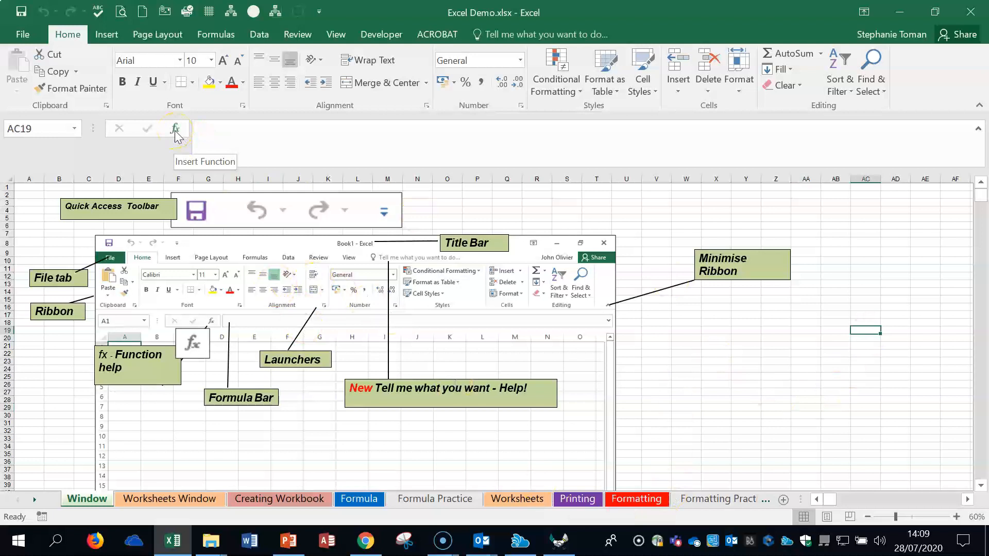
{"action": "left_click", "coordinate": [806, 345]}
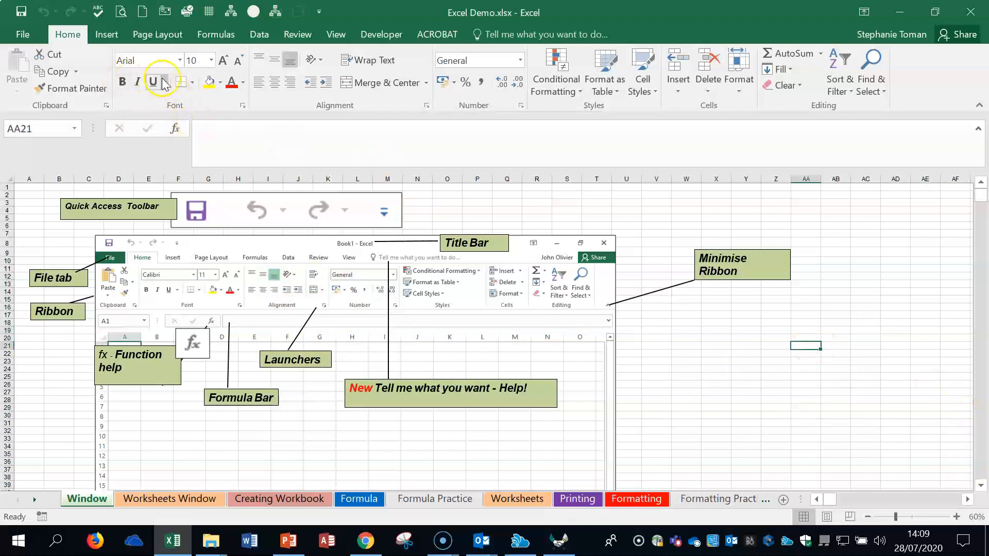
Step: Search the function library for "count cells" and read the description of the COUNTA function
{"action": "left_click", "coordinate": [179, 129]}
{"action": "left_click_drag", "start_coordinate": [656, 155], "coordinate": [718, 155]}
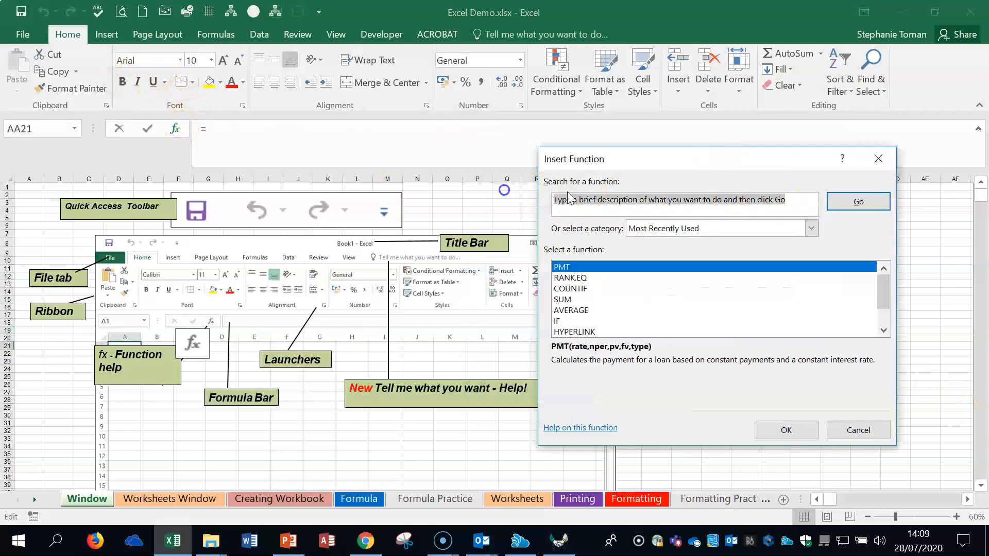
{"action": "type", "text": "count cells"}
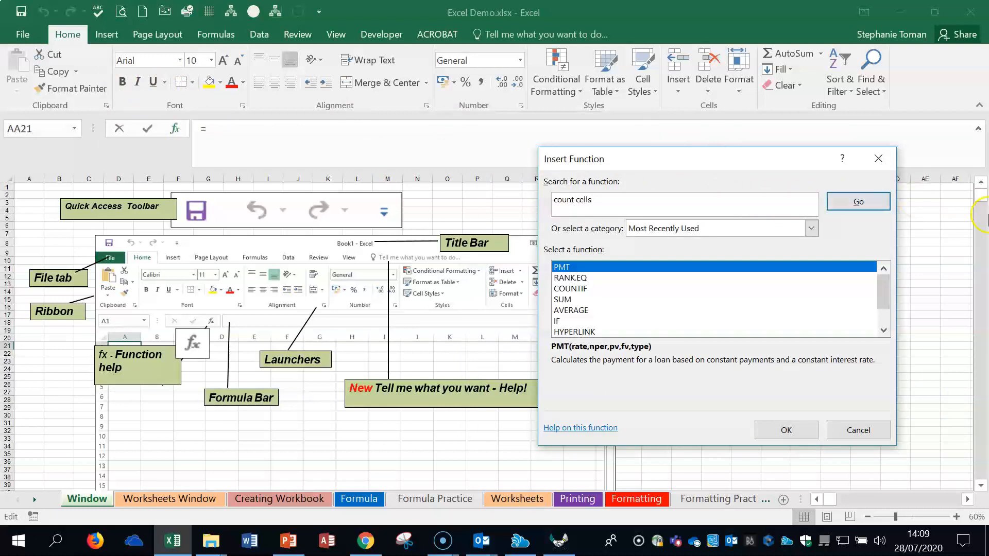
{"action": "left_click", "coordinate": [855, 201]}
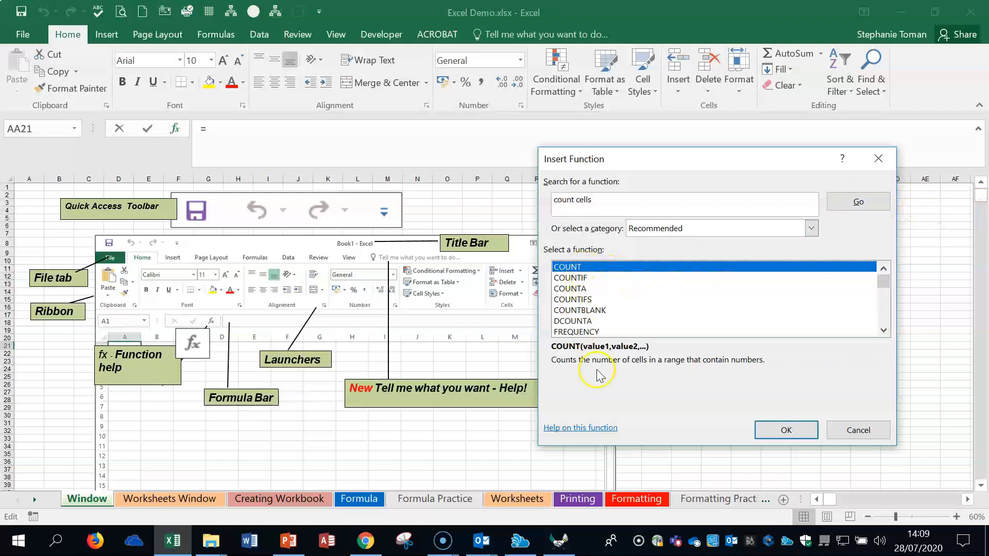
{"action": "left_click", "coordinate": [570, 289]}
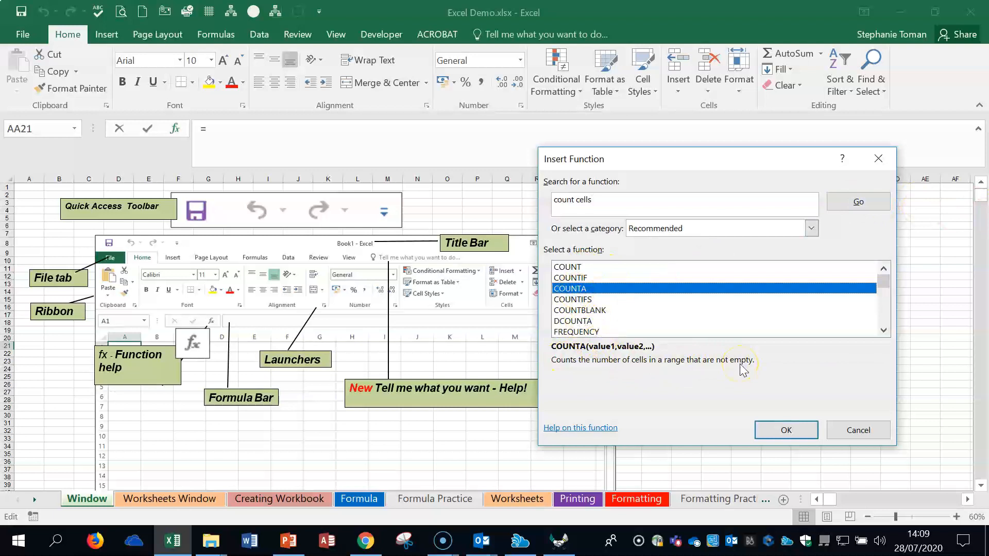
Step: View the arguments of the COUNTA function, cancel it without inserting anything, and select cell AC24
{"action": "left_click", "coordinate": [805, 430]}
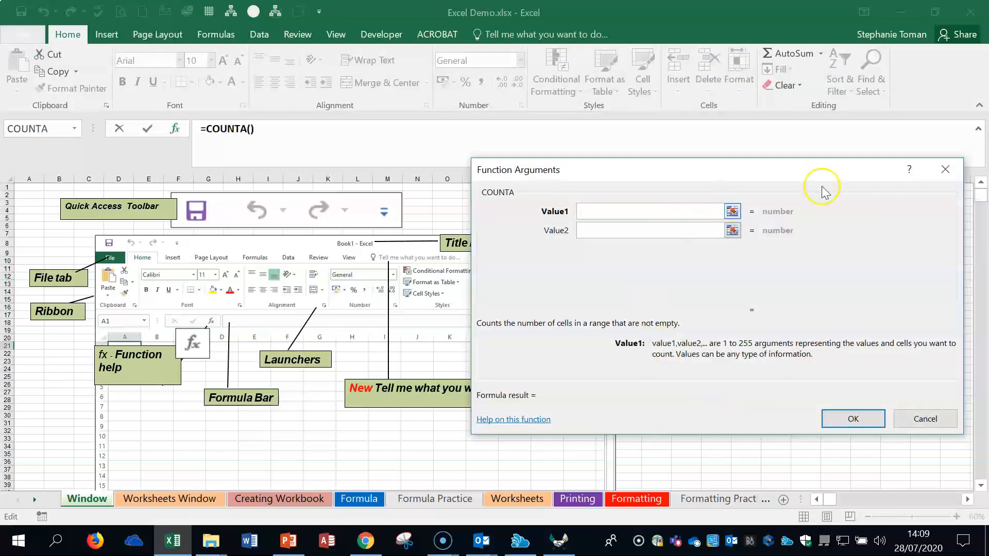
{"action": "left_click", "coordinate": [945, 166]}
{"action": "left_click", "coordinate": [835, 397]}
{"action": "left_click", "coordinate": [875, 368]}
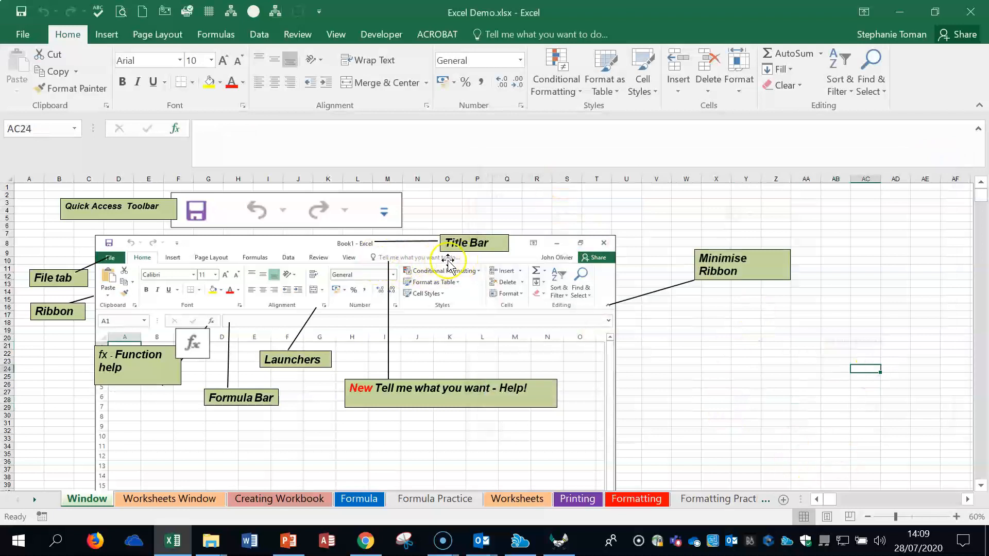
Step: Look up "freeze the top row" in the Tell Me help and dismiss the suggestions without using any
{"action": "left_click", "coordinate": [536, 33]}
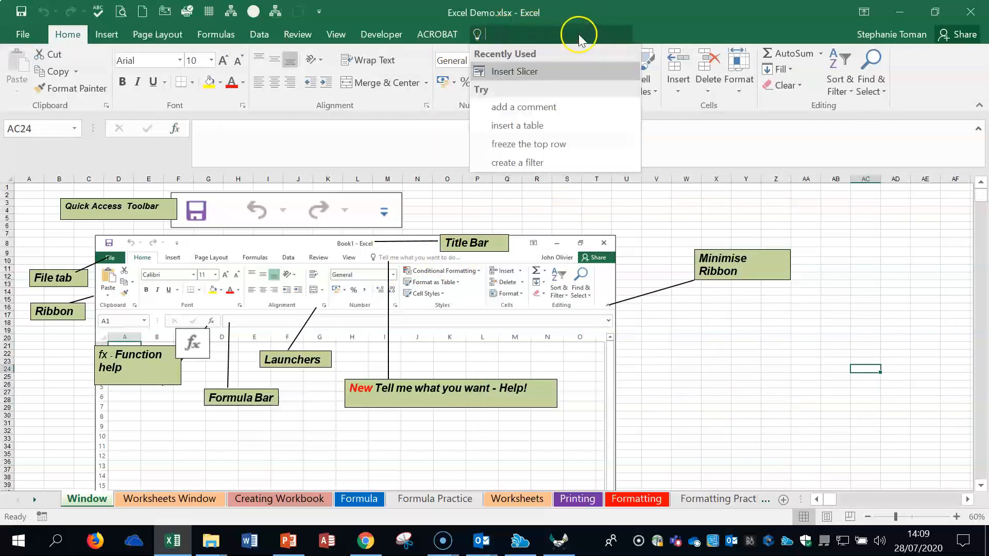
{"action": "left_click", "coordinate": [537, 146]}
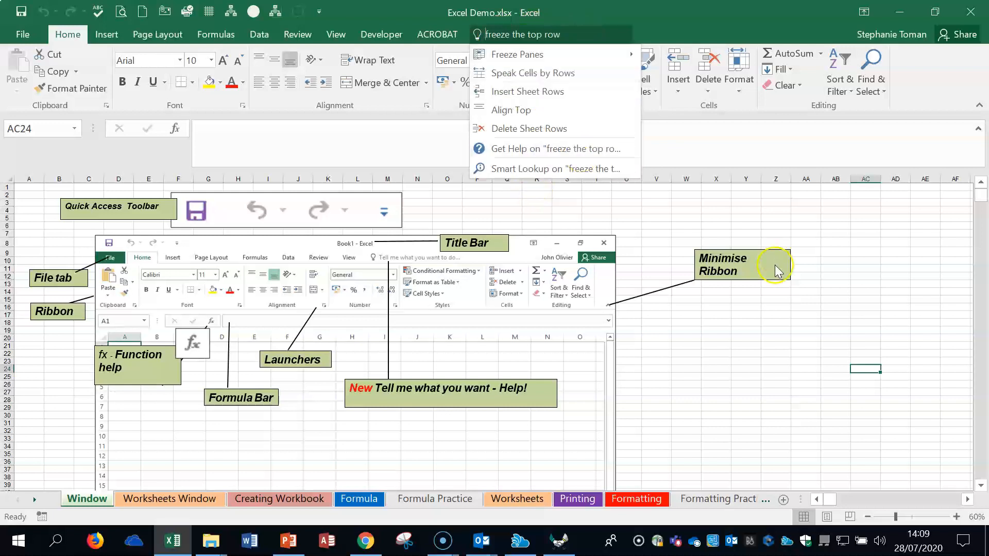
{"action": "left_click", "coordinate": [778, 385]}
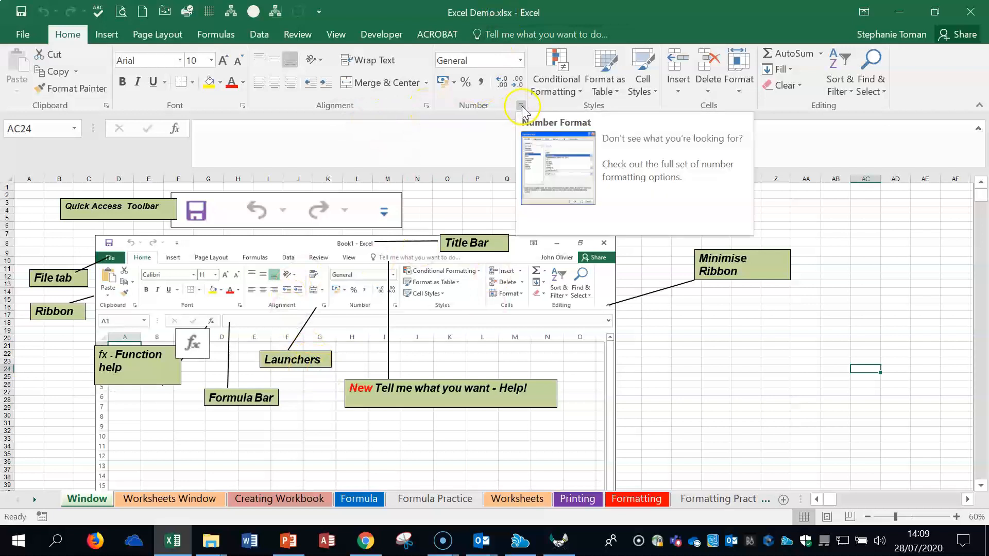
Step: Review the Number, Alignment, Font, Border, Fill and Protection settings in the Format Cells dialog, then close it without changes
{"action": "left_click", "coordinate": [243, 105]}
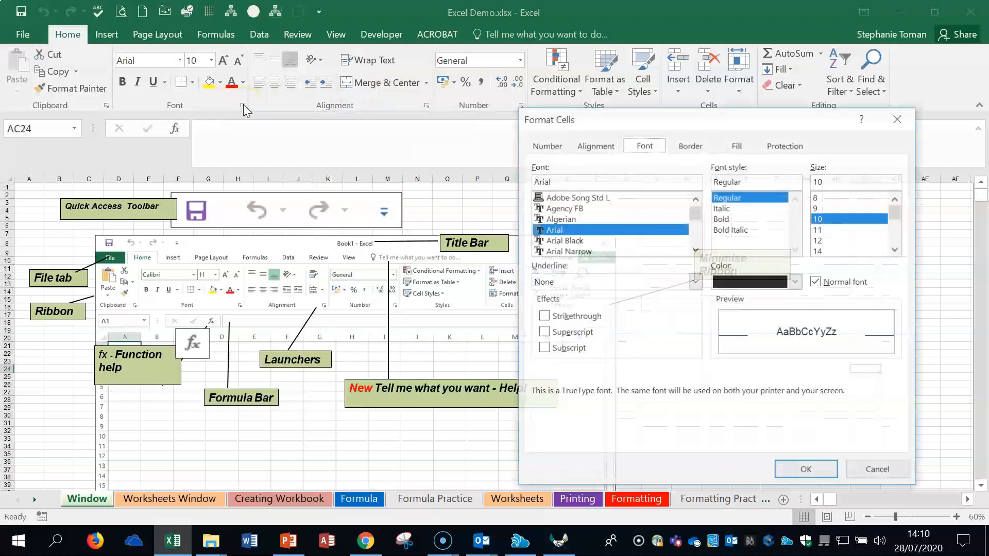
{"action": "left_click_drag", "start_coordinate": [702, 119], "coordinate": [650, 81]}
{"action": "left_click", "coordinate": [499, 111]}
{"action": "left_click", "coordinate": [547, 109]}
{"action": "left_click", "coordinate": [597, 109]}
{"action": "left_click", "coordinate": [636, 111]}
{"action": "left_click", "coordinate": [691, 110]}
{"action": "left_click", "coordinate": [740, 110]}
{"action": "left_click", "coordinate": [828, 437]}
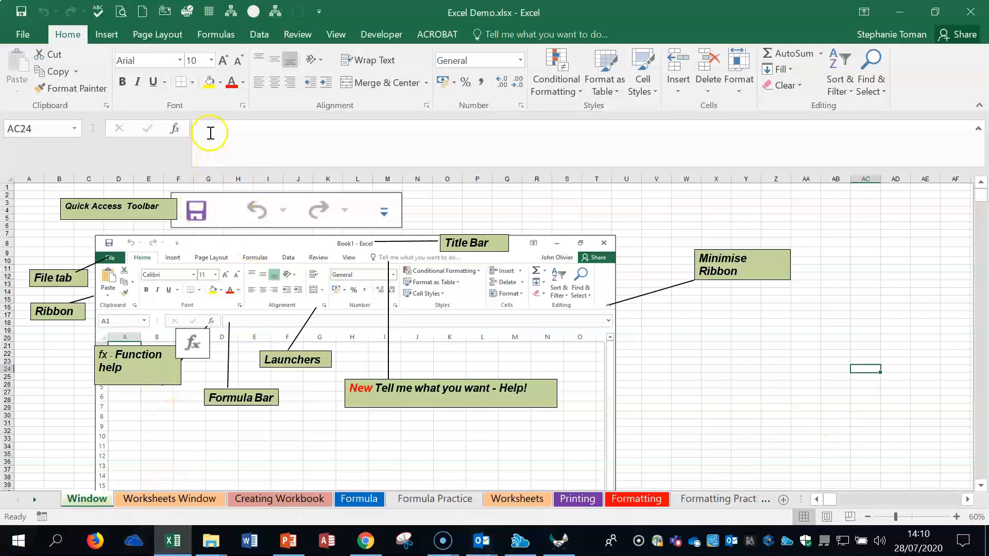
Step: Enter the trial formula =b4-b5 in cell Y23, place the cursor in it for editing, and discard the entry
{"action": "left_click", "coordinate": [738, 364]}
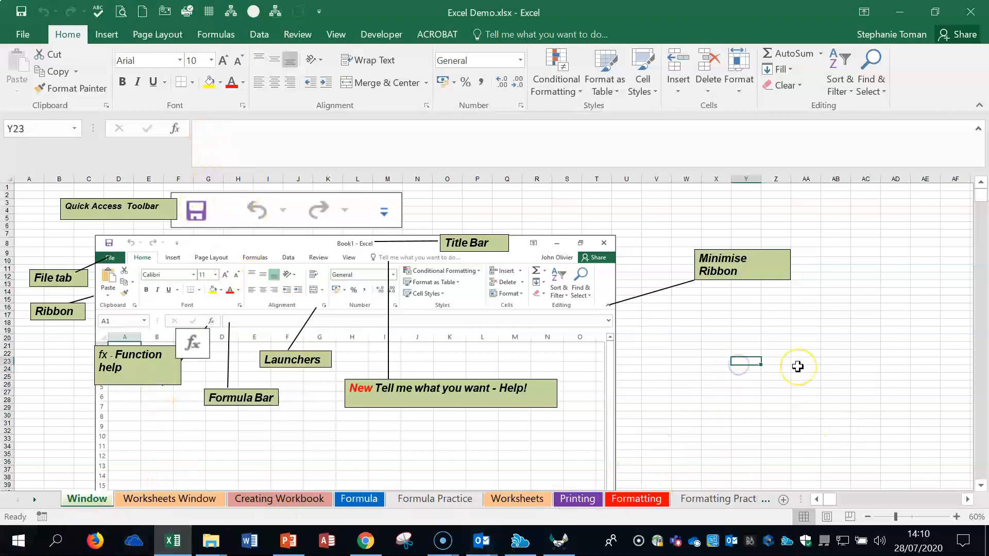
{"action": "type", "text": "="}
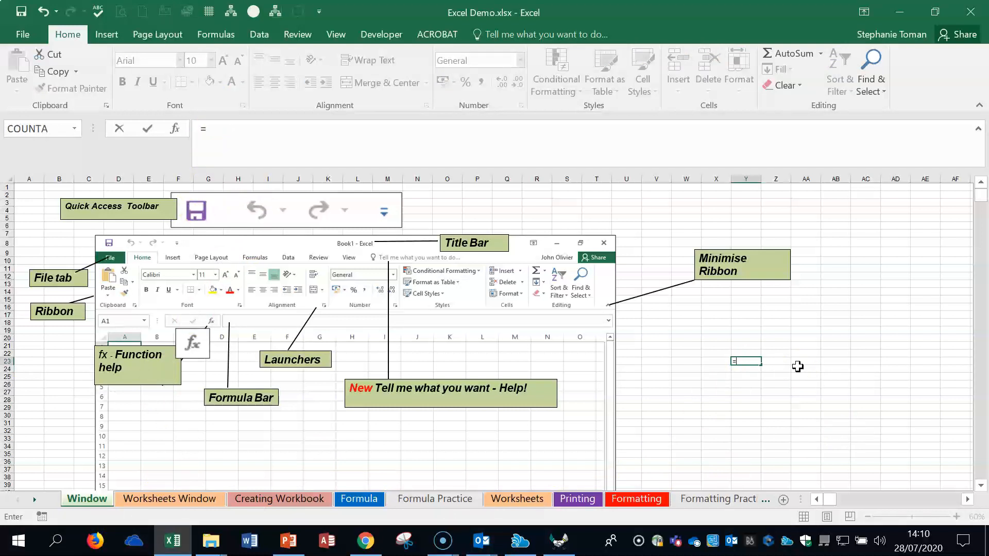
{"action": "left_click", "coordinate": [747, 374]}
{"action": "type", "text": "b4-b5"}
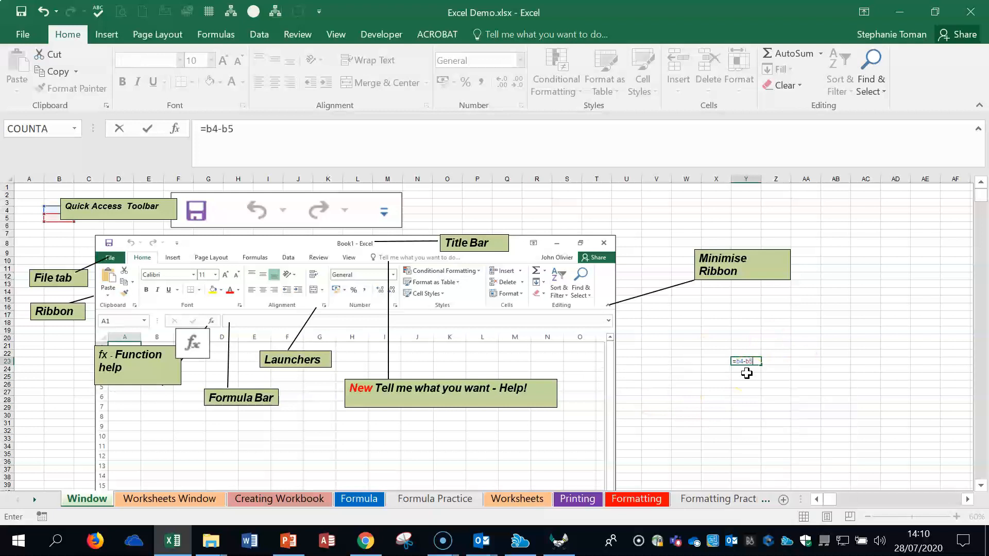
{"action": "left_click", "coordinate": [248, 130]}
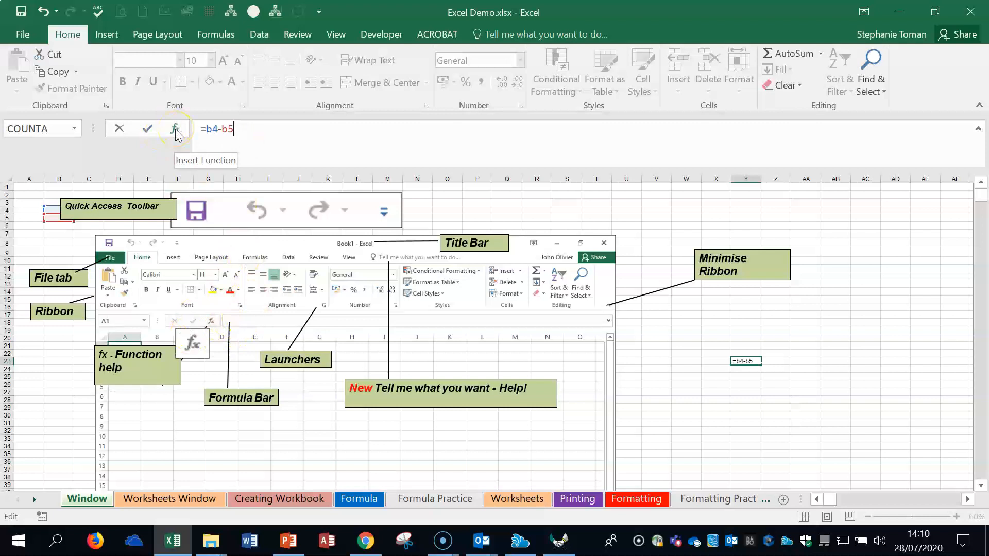
{"action": "key", "text": "Escape"}
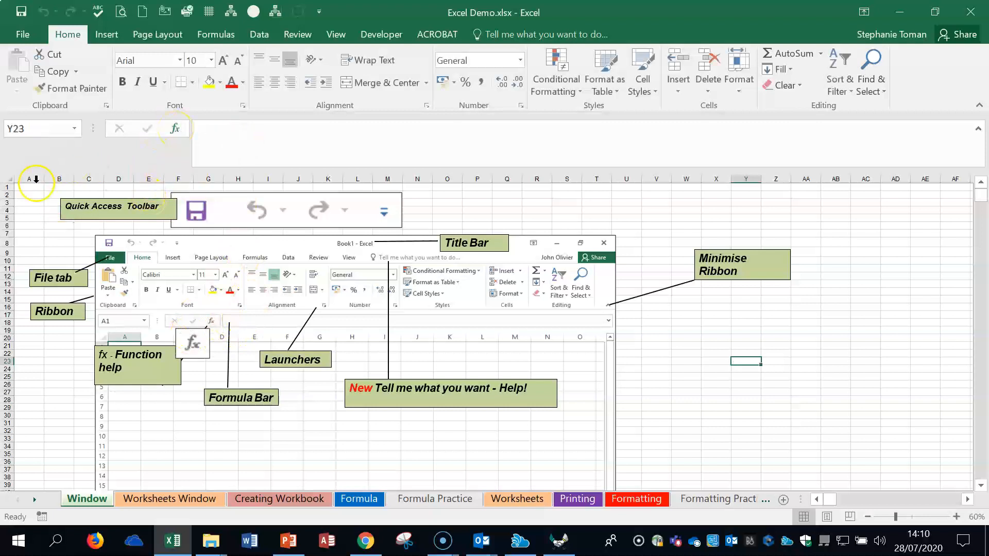
Step: Demonstrate column and row headings by selecting columns A to S and a block of rows, then select cell A1
{"action": "left_click_drag", "start_coordinate": [23, 173], "coordinate": [579, 178]}
{"action": "left_click", "coordinate": [7, 199]}
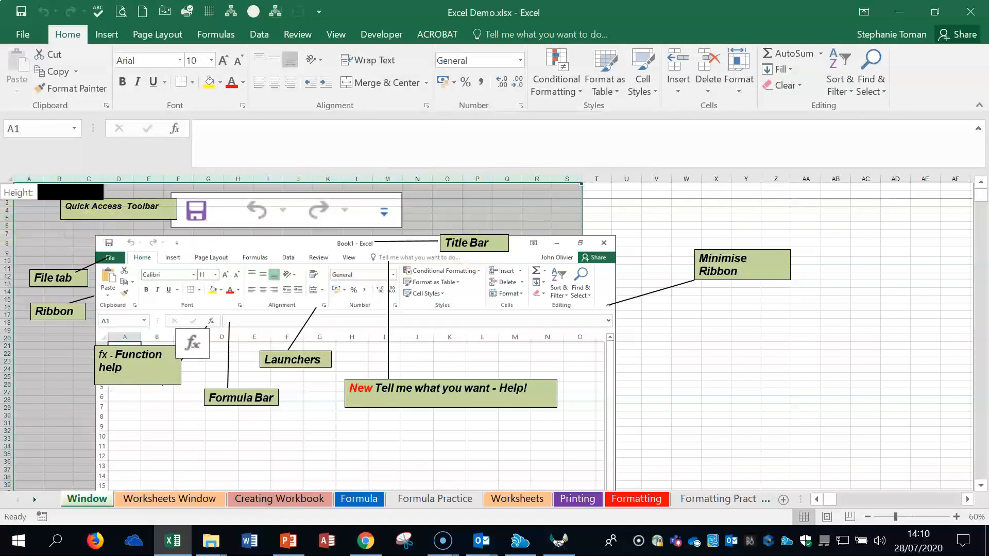
{"action": "left_click", "coordinate": [11, 211]}
{"action": "left_click_drag", "start_coordinate": [12, 211], "coordinate": [8, 297]}
{"action": "left_click", "coordinate": [832, 347]}
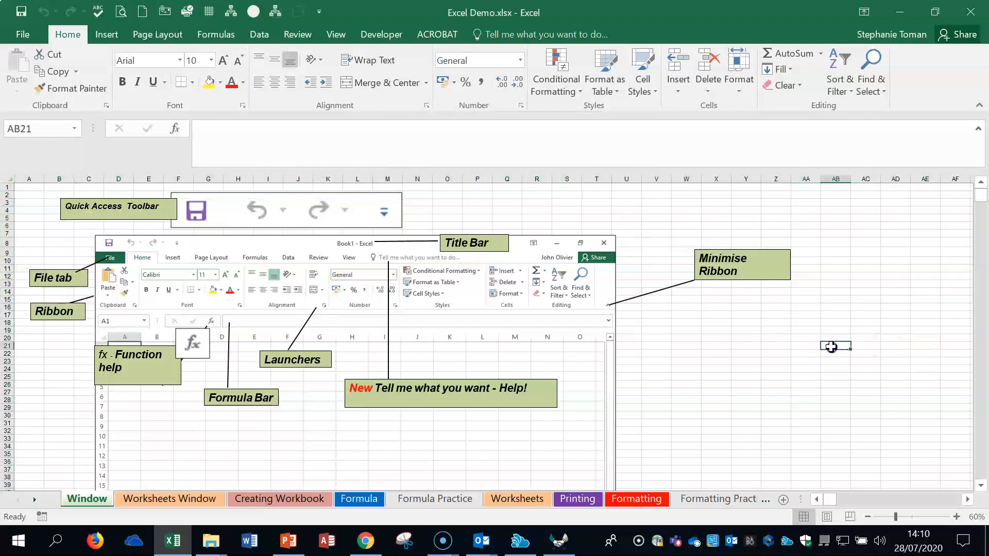
{"action": "left_click", "coordinate": [28, 189]}
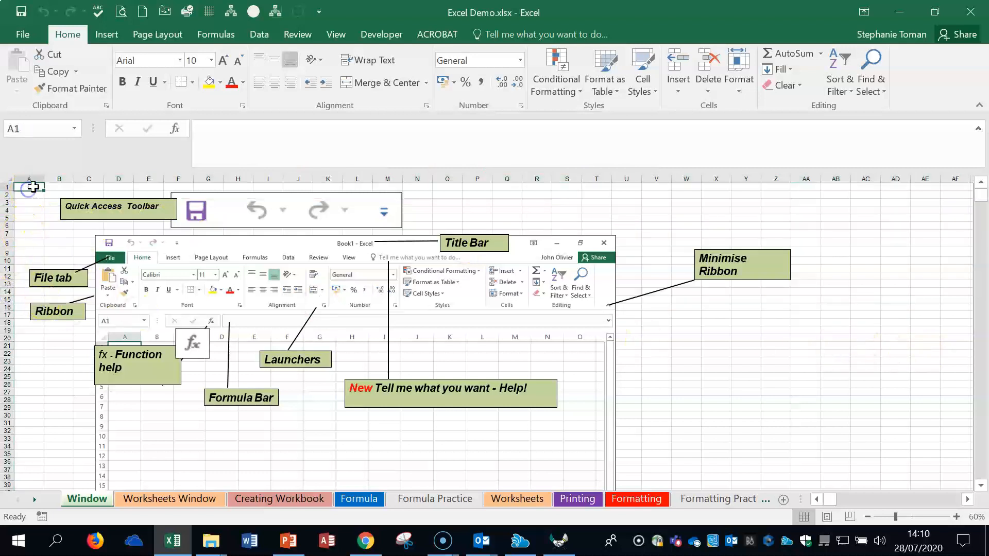
Step: Zoom the Window sheet in to 120%, select cell C7, and reduce the zoom to 100%
{"action": "left_click", "coordinate": [957, 517]}
{"action": "left_click", "coordinate": [957, 517]}
{"action": "left_click", "coordinate": [957, 516]}
{"action": "left_click", "coordinate": [956, 517]}
{"action": "left_click", "coordinate": [957, 517]}
{"action": "left_click", "coordinate": [955, 516]}
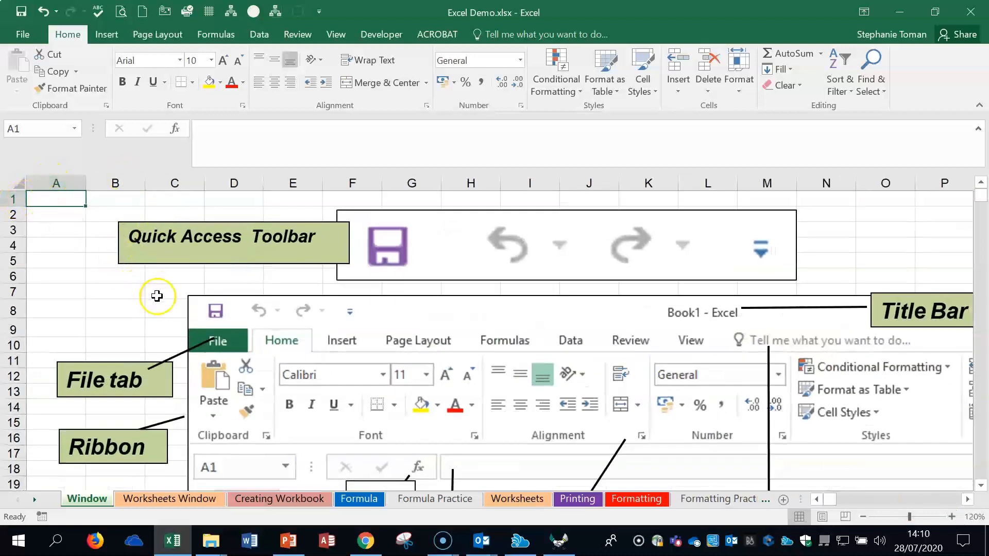
{"action": "left_click", "coordinate": [157, 293]}
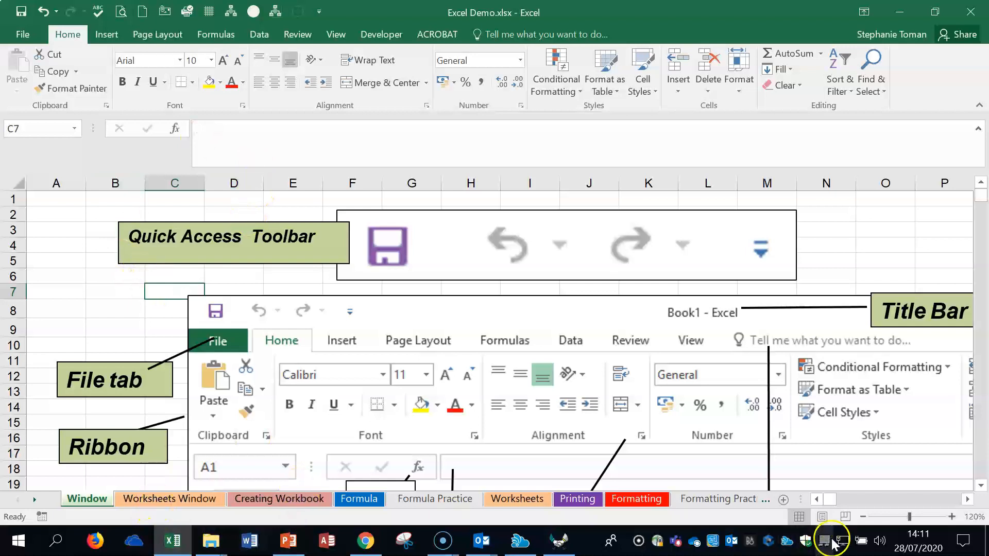
{"action": "left_click", "coordinate": [862, 516]}
{"action": "left_click", "coordinate": [863, 517]}
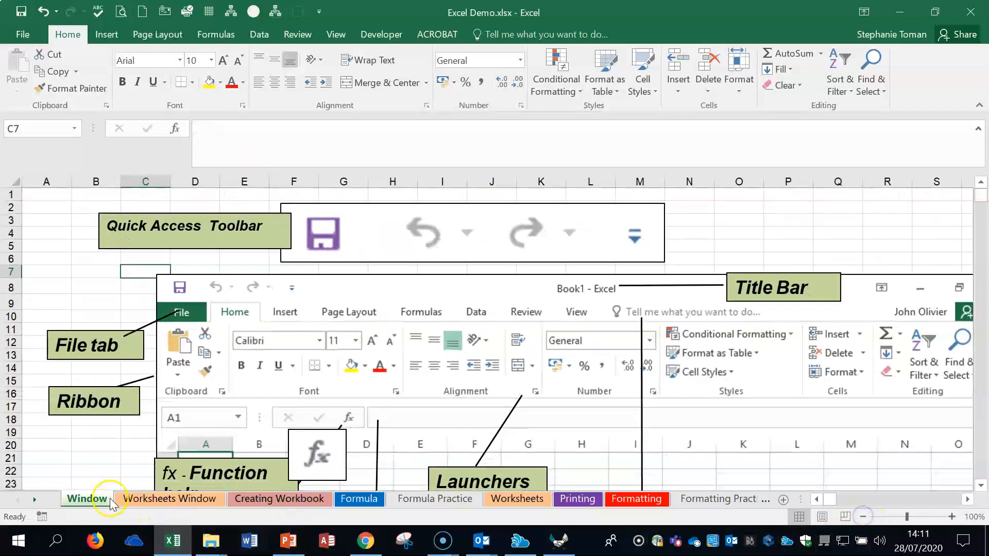
Step: Examine the Worksheets Window sheet's labelled diagram and Excel Options illustration, and check which commands its sheet tab offers
{"action": "left_click", "coordinate": [149, 499]}
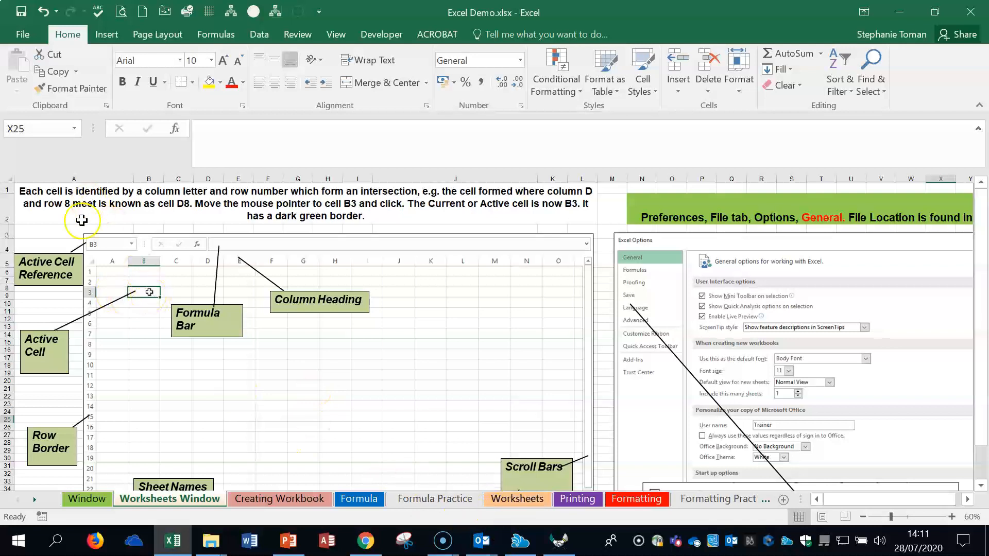
{"action": "left_click", "coordinate": [600, 406]}
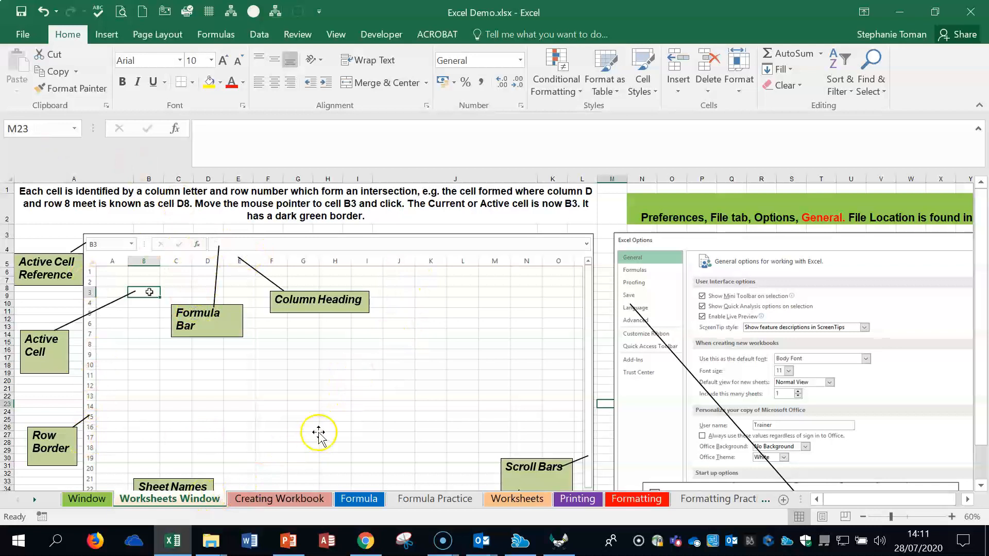
{"action": "scroll", "coordinate": [319, 435], "scroll_direction": "down", "scroll_amount": 1}
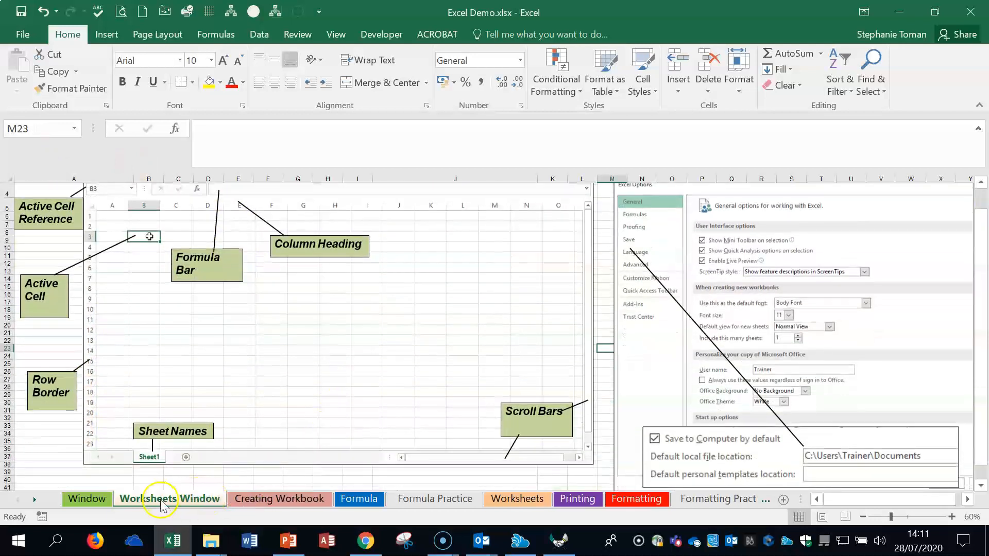
{"action": "right_click", "coordinate": [174, 497]}
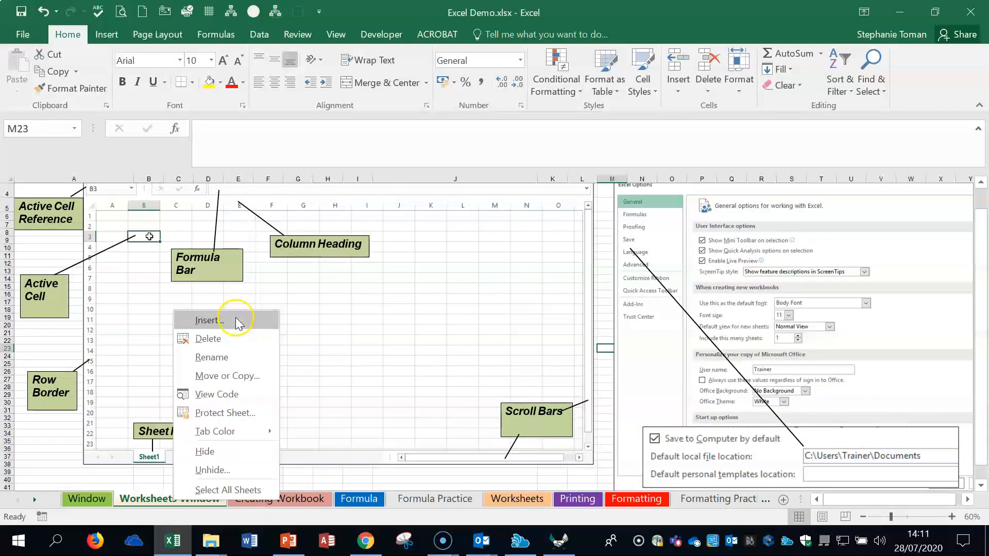
{"action": "left_click", "coordinate": [453, 301]}
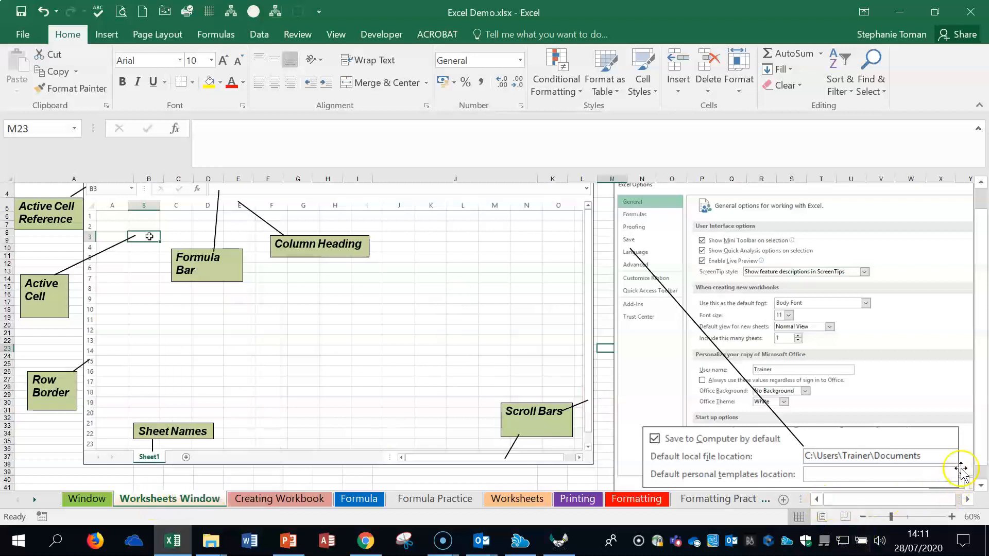
{"action": "left_click_drag", "start_coordinate": [982, 458], "coordinate": [984, 468]}
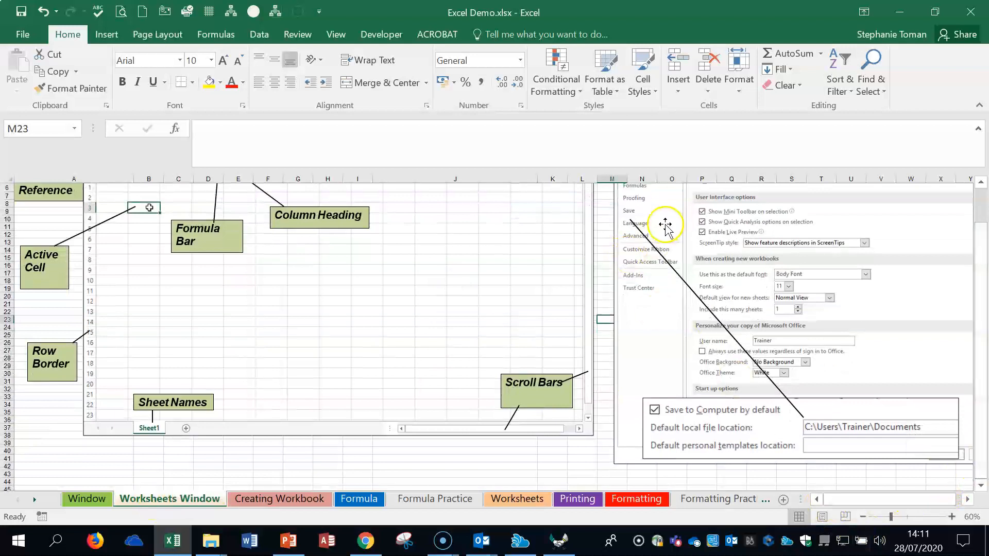
{"action": "scroll", "coordinate": [669, 247], "scroll_direction": "up", "scroll_amount": 2}
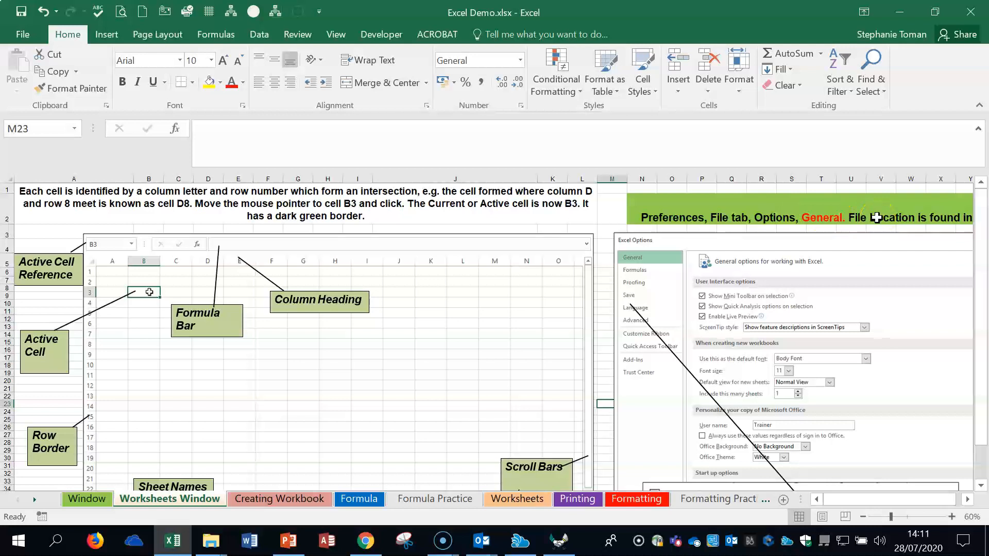
Step: Review the user name in the General options and the file locations in the Save options, then close Excel Options
{"action": "left_click", "coordinate": [23, 37]}
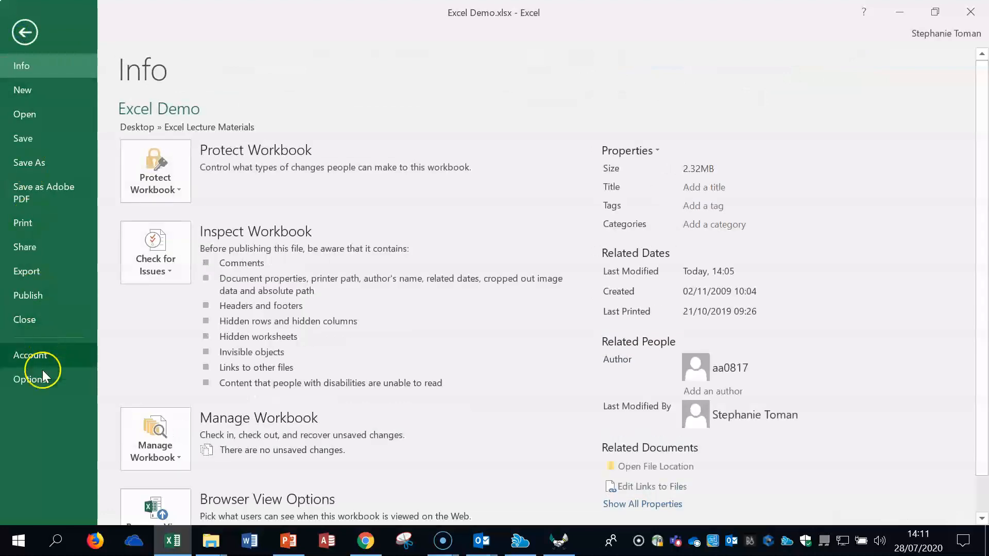
{"action": "left_click", "coordinate": [39, 383]}
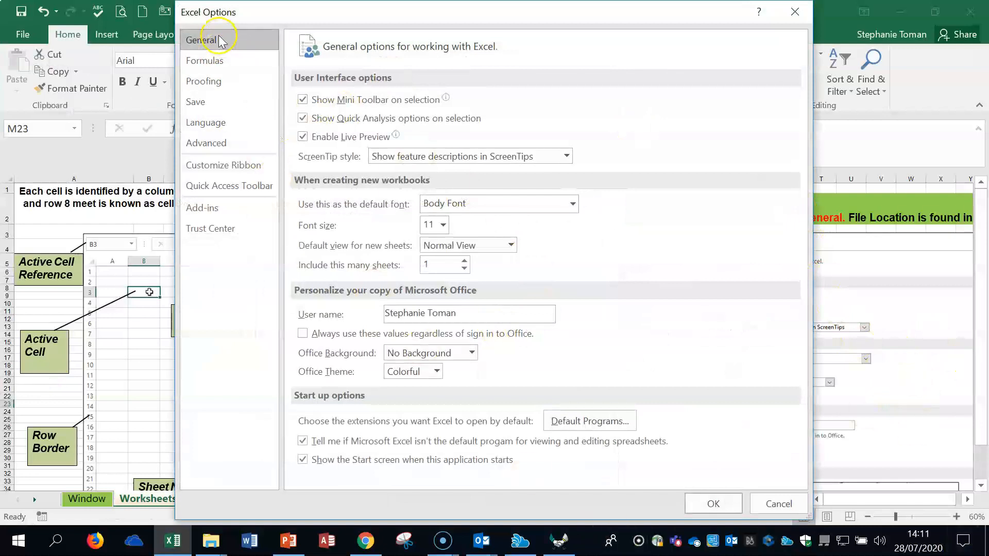
{"action": "left_click", "coordinate": [474, 315]}
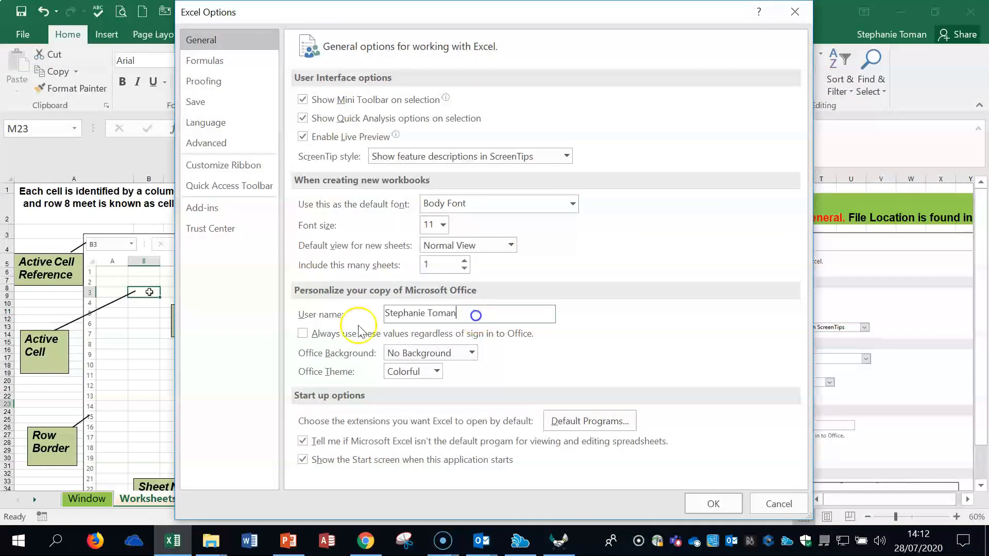
{"action": "left_click_drag", "start_coordinate": [477, 313], "coordinate": [335, 313]}
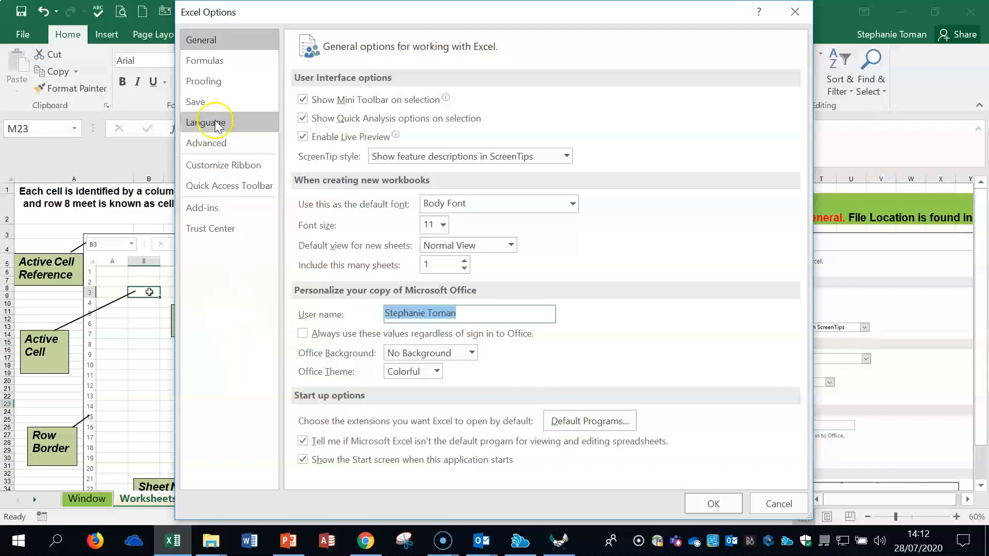
{"action": "left_click", "coordinate": [215, 105]}
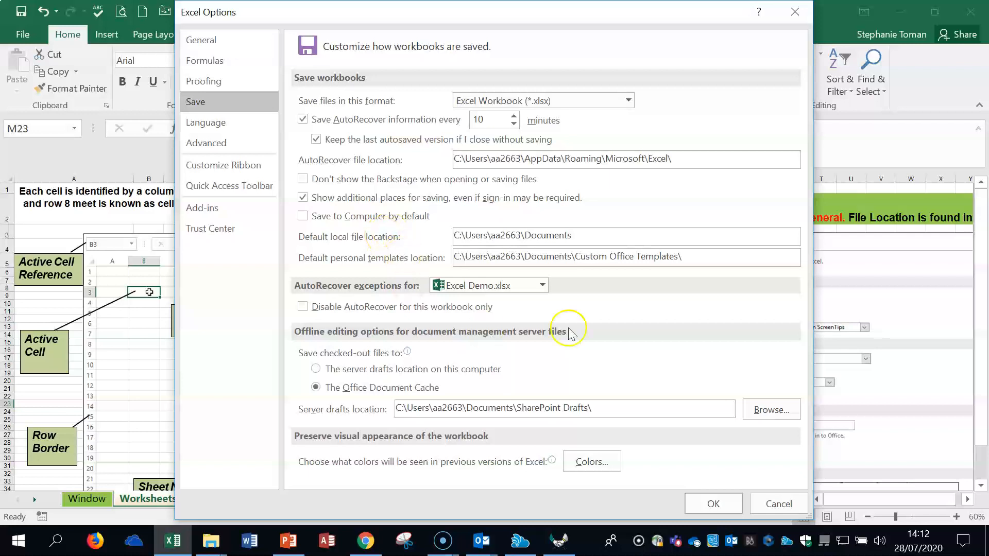
{"action": "left_click", "coordinate": [713, 504]}
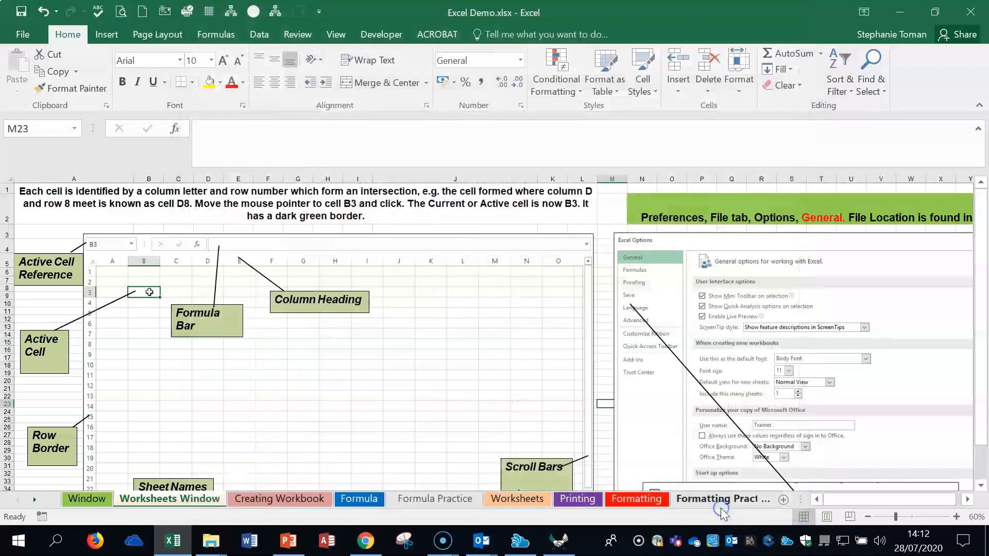
Step: Look over the rest of the Worksheets Window diagram, open the Creating Workbook sheet, and select its example label cells A1 and H1
{"action": "scroll", "coordinate": [792, 419], "scroll_direction": "down", "scroll_amount": 2}
{"action": "scroll", "coordinate": [792, 420], "scroll_direction": "up", "scroll_amount": 2}
{"action": "scroll", "coordinate": [792, 420], "scroll_direction": "down", "scroll_amount": 2}
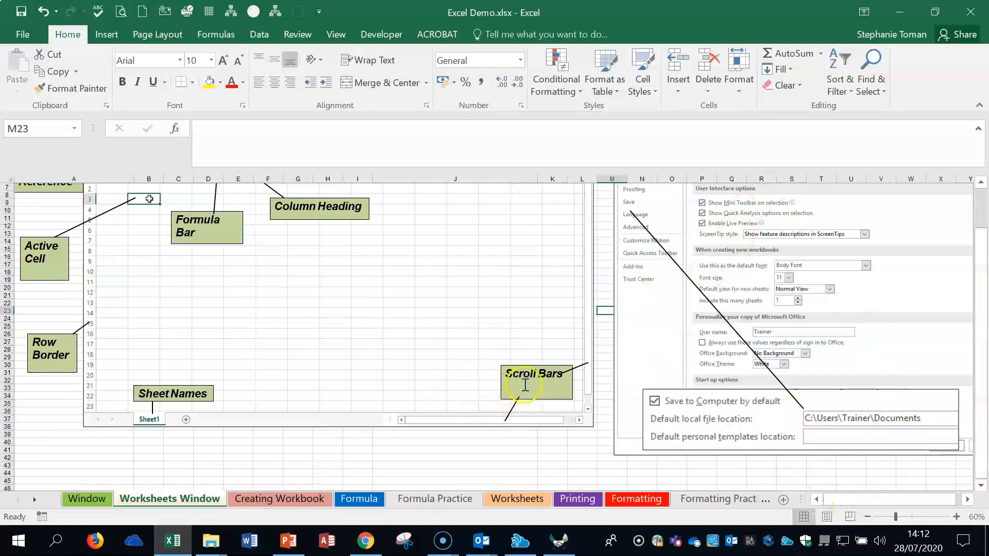
{"action": "left_click", "coordinate": [264, 507]}
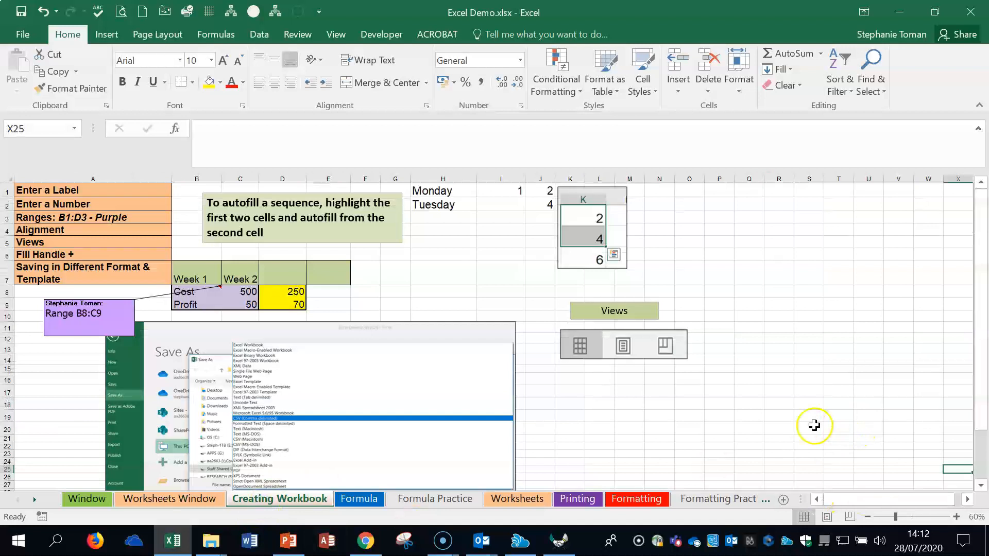
{"action": "left_click", "coordinate": [84, 189]}
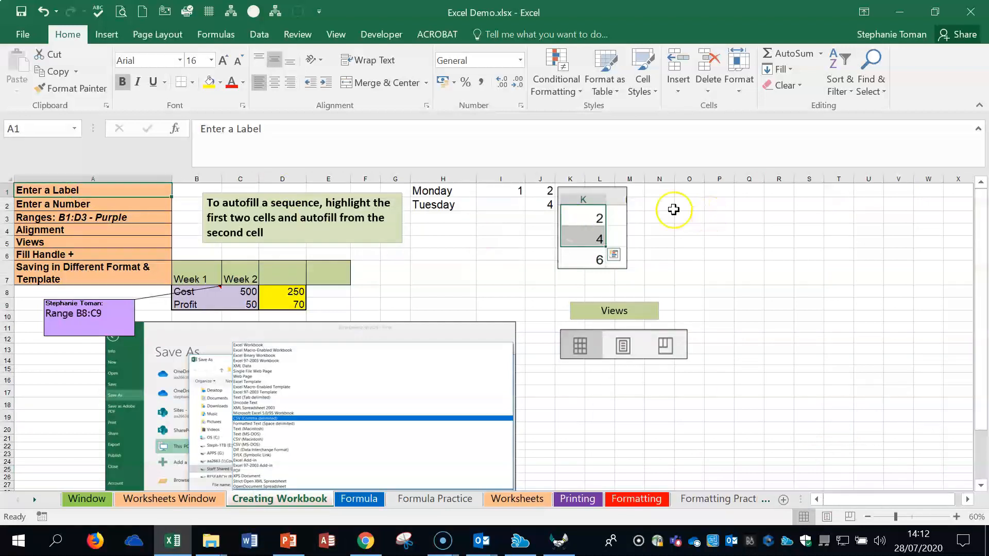
{"action": "left_click", "coordinate": [438, 192]}
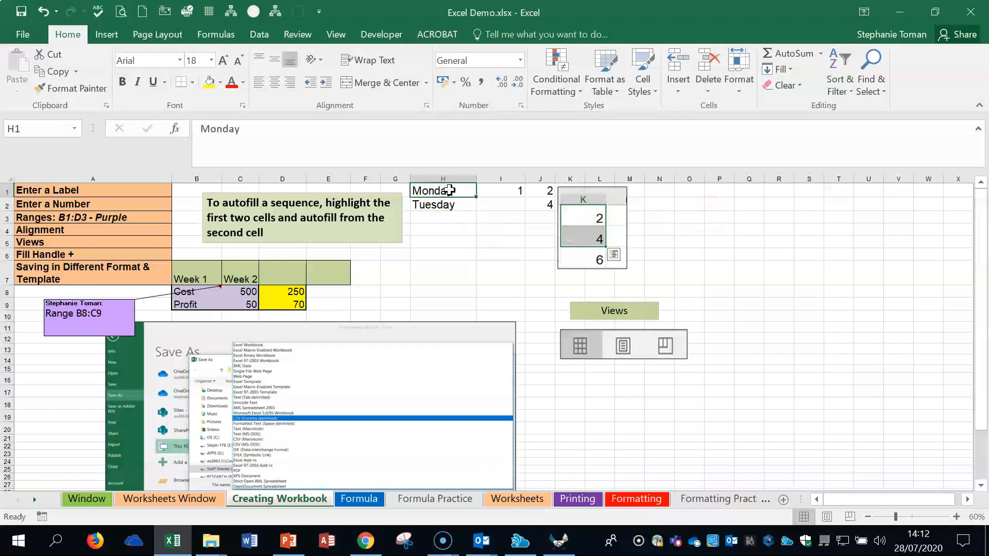
{"action": "left_click", "coordinate": [689, 203]}
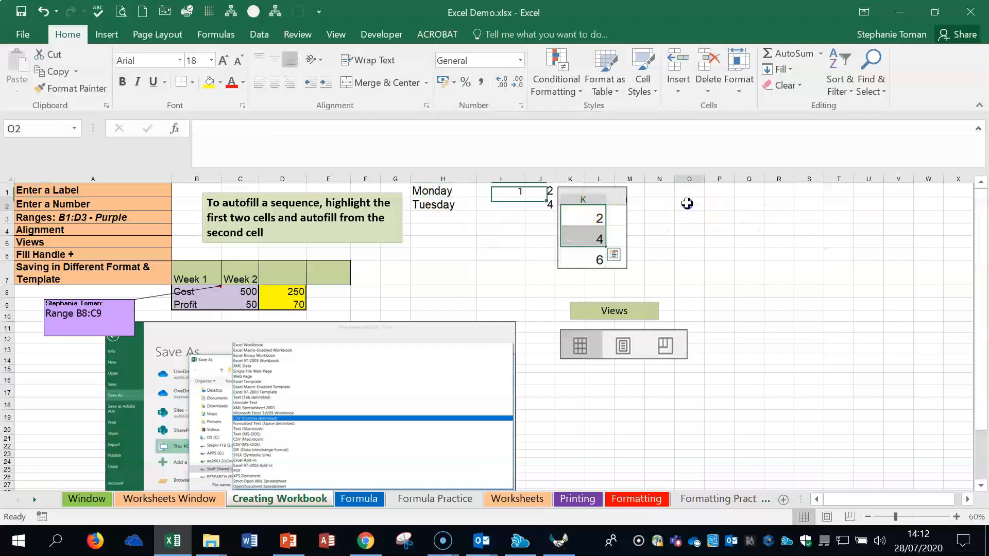
{"action": "left_click", "coordinate": [725, 205]}
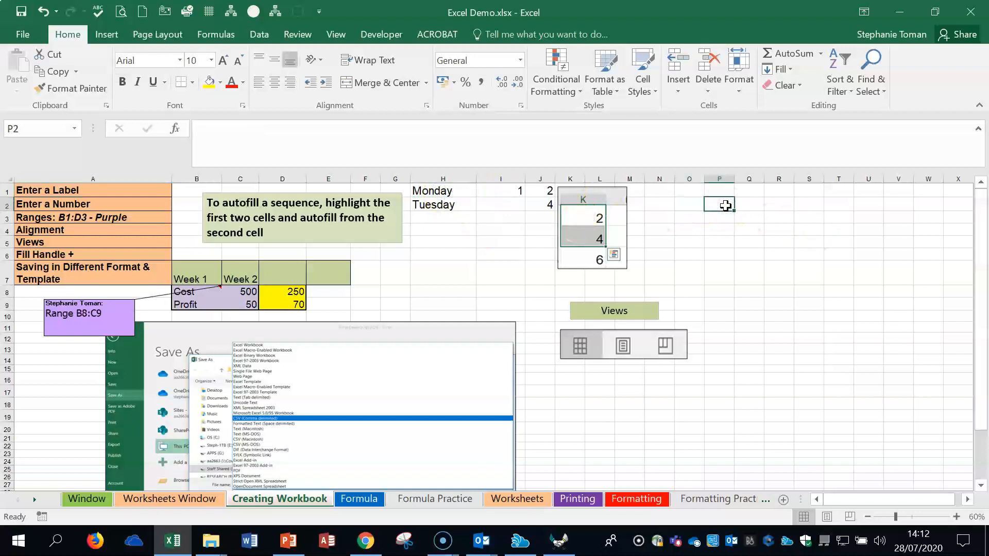
Step: Autofill the week headings in row 7 from Week 1 in B7 across to F7, and fit column F's width to its contents
{"action": "left_click", "coordinate": [199, 278]}
{"action": "left_click", "coordinate": [294, 292]}
{"action": "left_click", "coordinate": [190, 271]}
{"action": "left_click", "coordinate": [294, 291]}
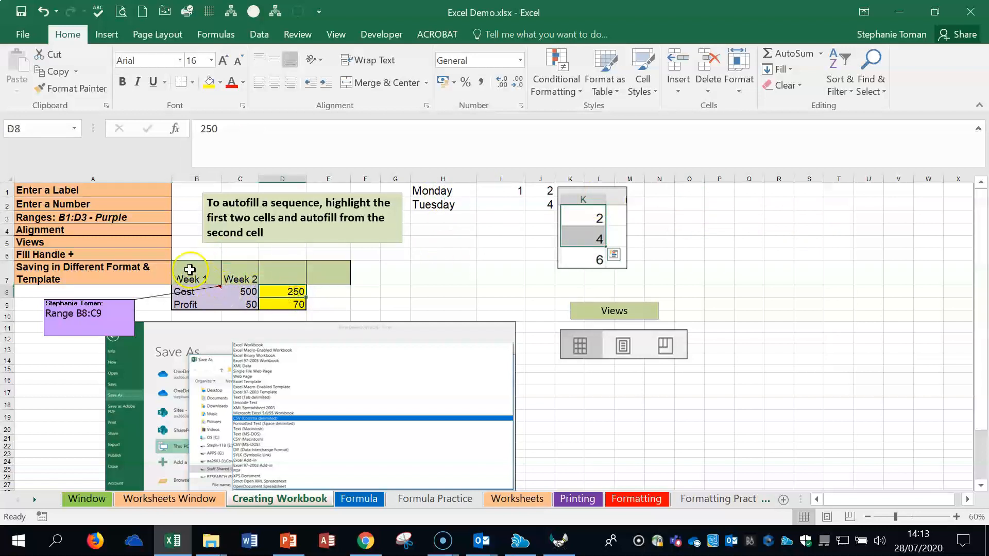
{"action": "left_click", "coordinate": [190, 269]}
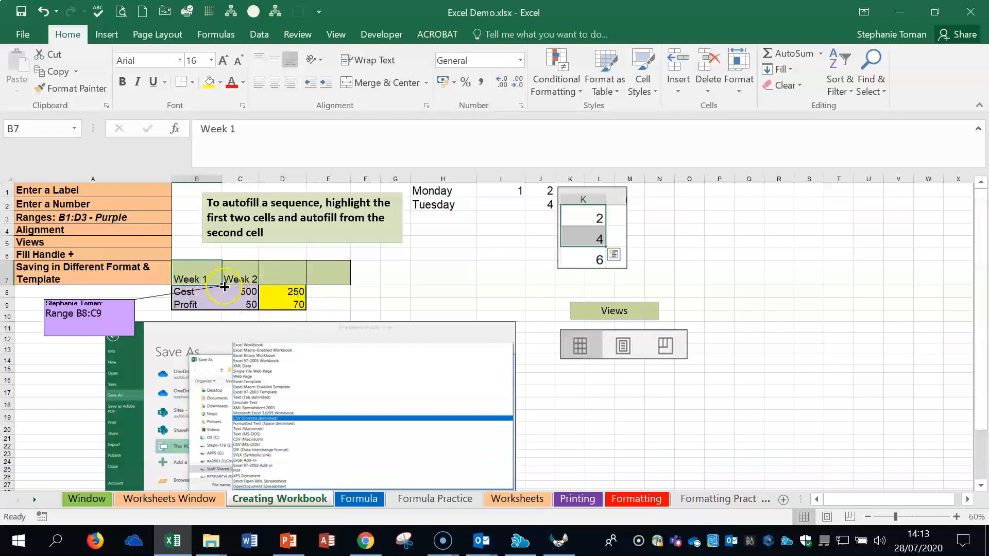
{"action": "left_click_drag", "start_coordinate": [180, 270], "coordinate": [374, 285]}
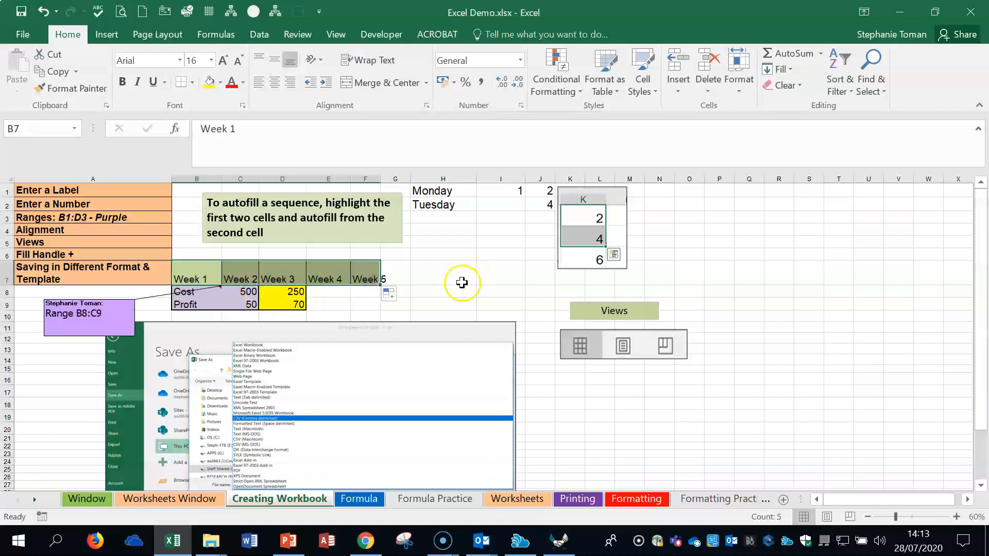
{"action": "double_click", "coordinate": [380, 179]}
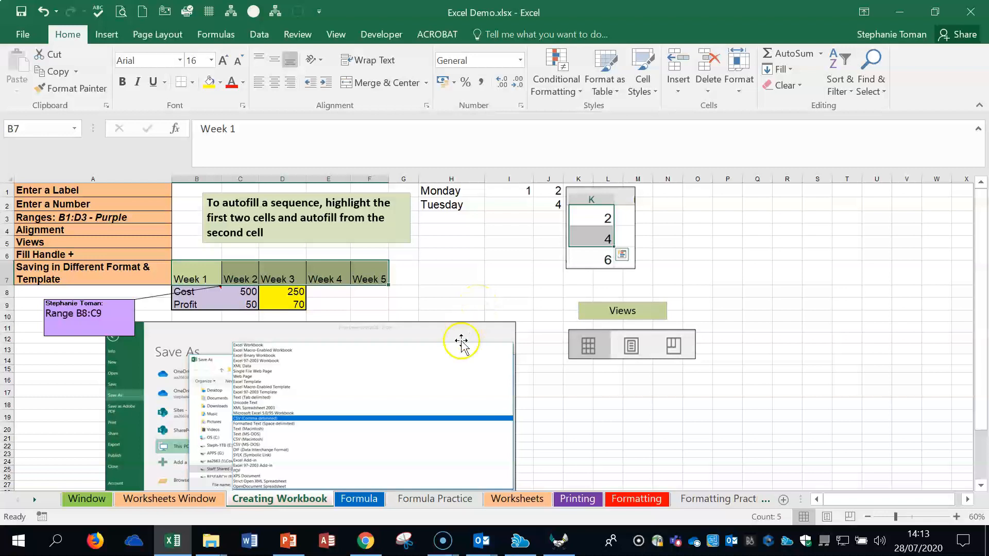
Step: Try autofilling the single value in J1 down to J4, and undo the fill
{"action": "left_click", "coordinate": [550, 191]}
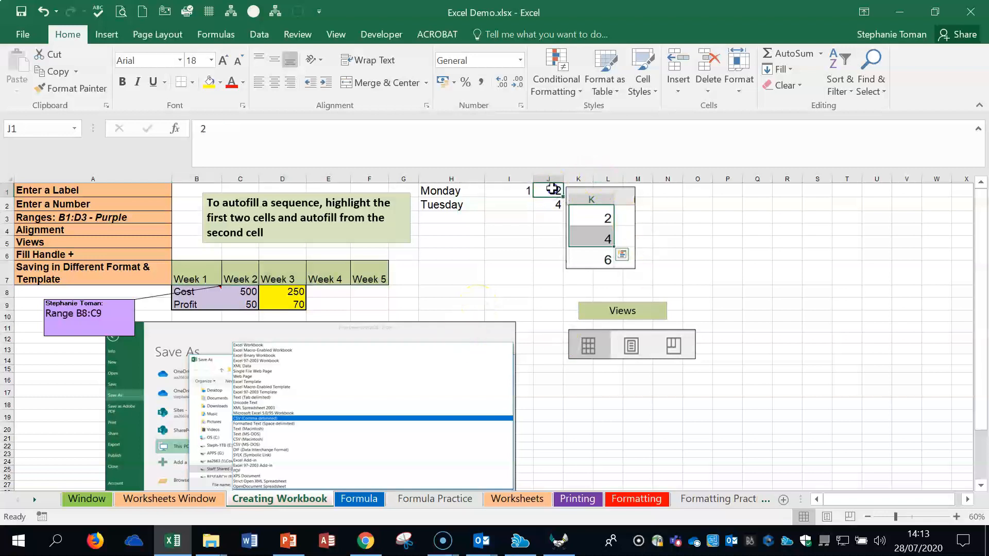
{"action": "left_click_drag", "start_coordinate": [551, 189], "coordinate": [553, 205]}
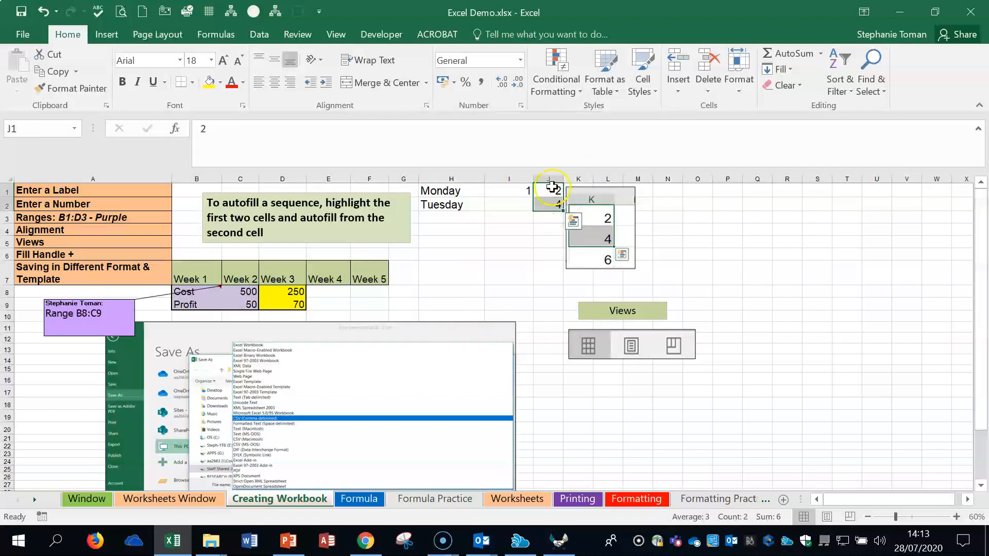
{"action": "left_click", "coordinate": [551, 188]}
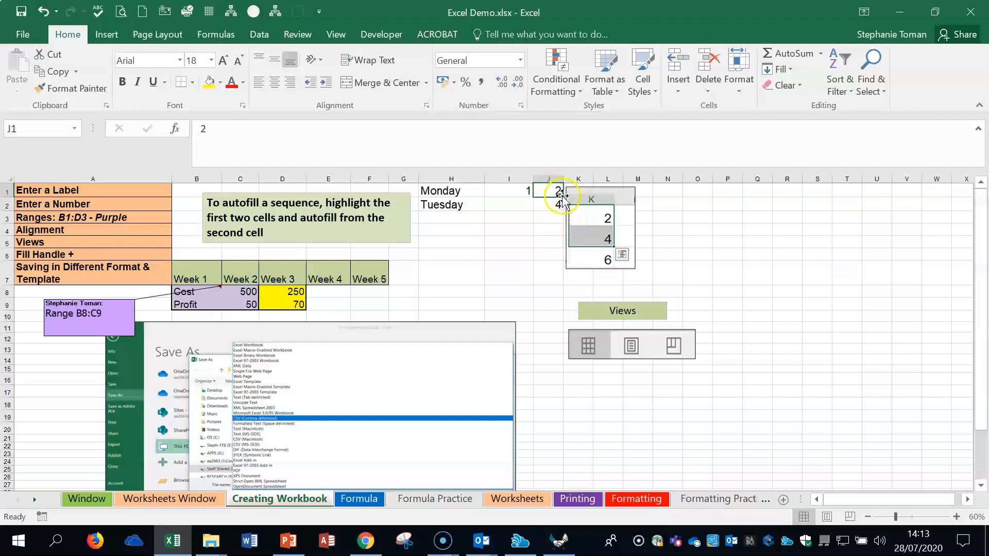
{"action": "left_click_drag", "start_coordinate": [563, 197], "coordinate": [665, 204]}
{"action": "left_click", "coordinate": [556, 192]}
{"action": "left_click_drag", "start_coordinate": [563, 197], "coordinate": [565, 236]}
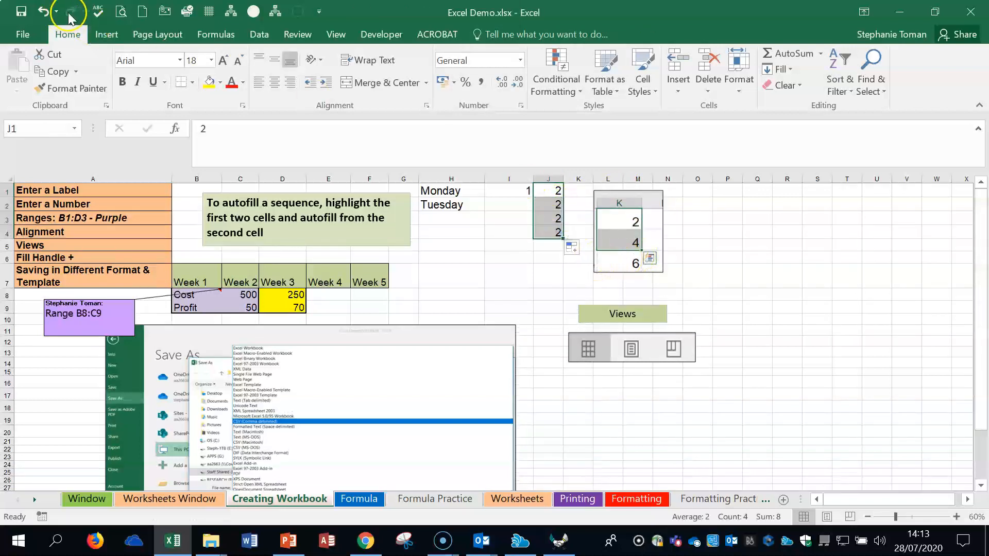
{"action": "left_click", "coordinate": [43, 11]}
Step: Autofill the number sequence from J1:J2 down to J6, and the weekdays from Monday in H1 down to H7
{"action": "left_click_drag", "start_coordinate": [556, 191], "coordinate": [560, 264]}
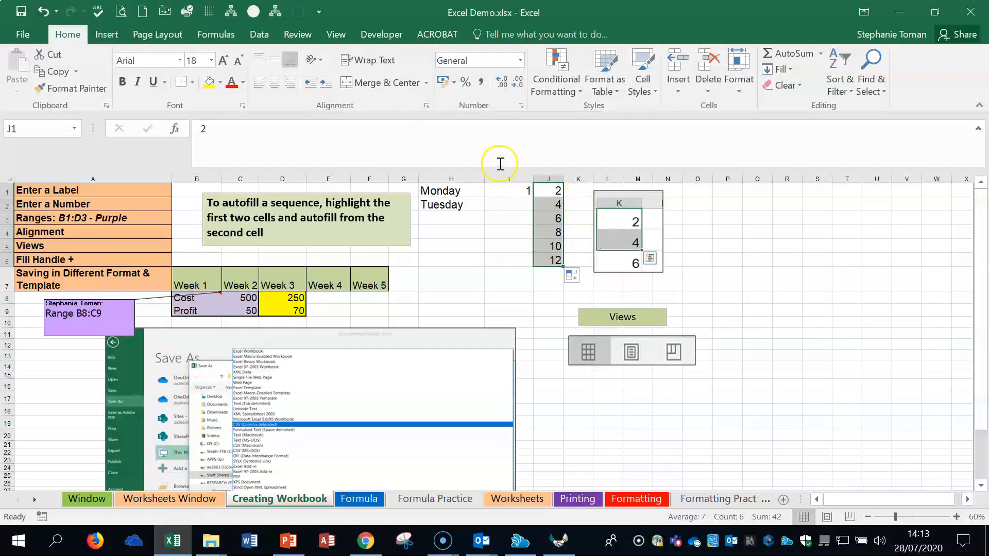
{"action": "left_click", "coordinate": [465, 190]}
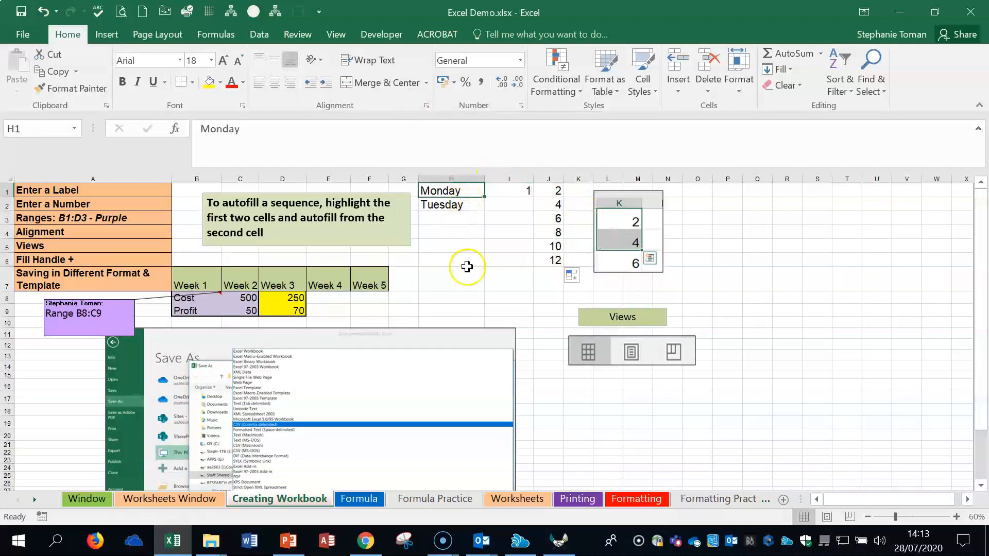
{"action": "left_click_drag", "start_coordinate": [467, 188], "coordinate": [485, 281]}
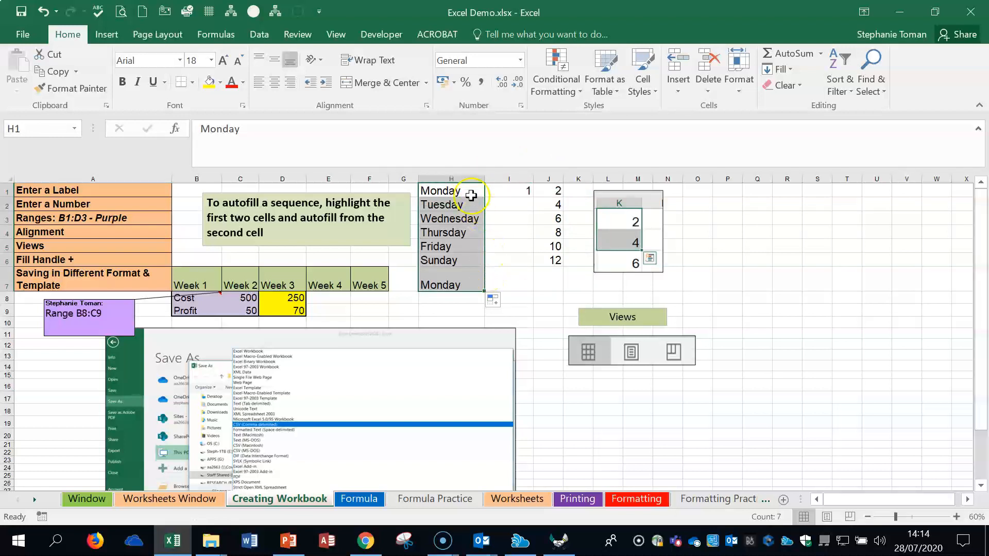
{"action": "left_click", "coordinate": [465, 190]}
{"action": "left_click", "coordinate": [782, 285]}
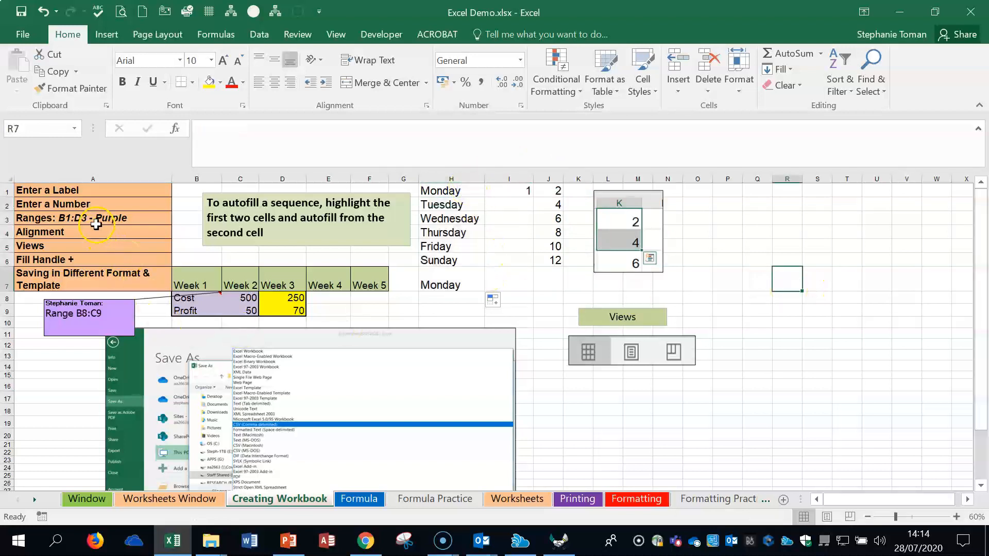
Step: Demonstrate cell ranges by selecting the purple block B8:C9 and the week headings B7:F7
{"action": "left_click", "coordinate": [96, 219]}
{"action": "left_click_drag", "start_coordinate": [185, 302], "coordinate": [253, 310]}
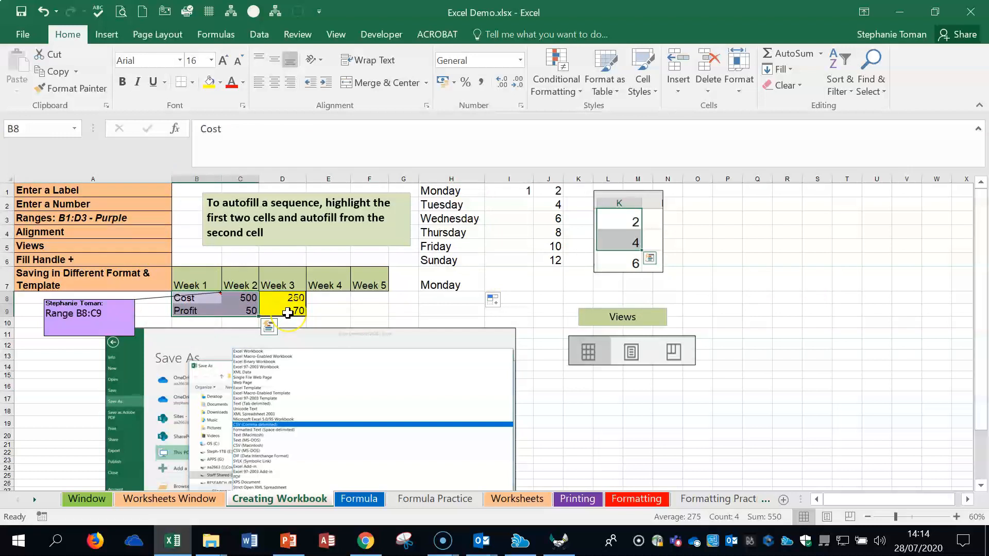
{"action": "left_click_drag", "start_coordinate": [191, 301], "coordinate": [248, 311]}
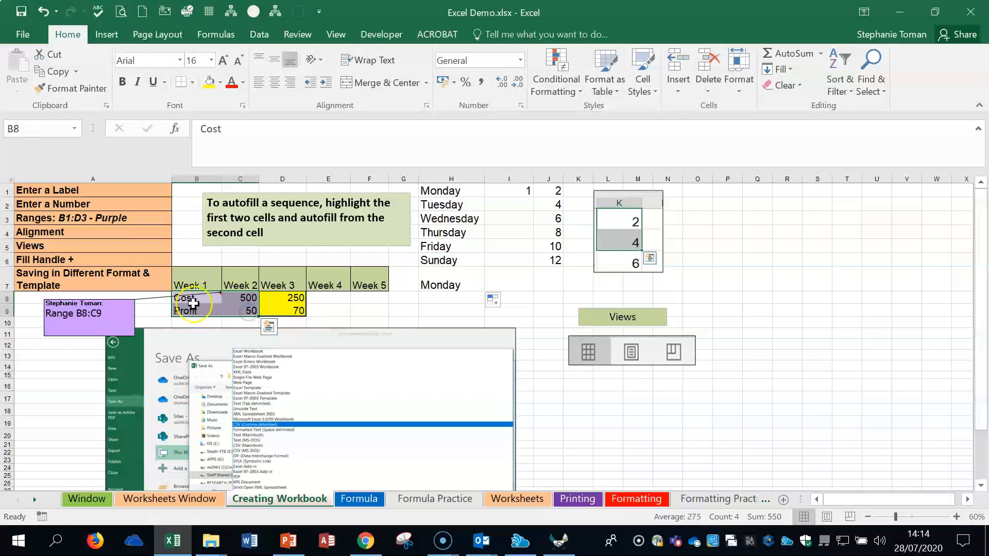
{"action": "left_click_drag", "start_coordinate": [196, 285], "coordinate": [365, 283]}
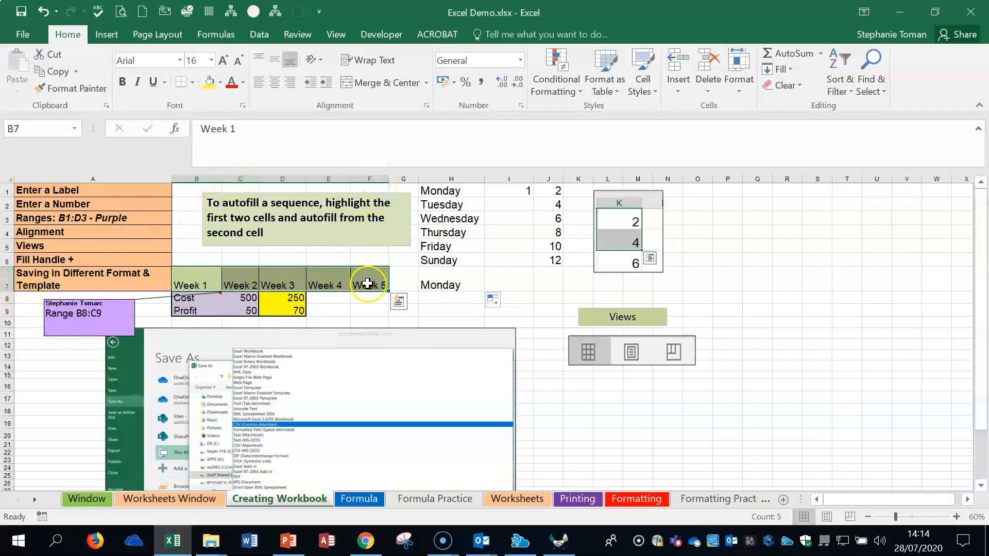
Step: Zoom the sheet to 70%, try left and right alignment on the value in J1, and centre it horizontally
{"action": "left_click", "coordinate": [956, 517]}
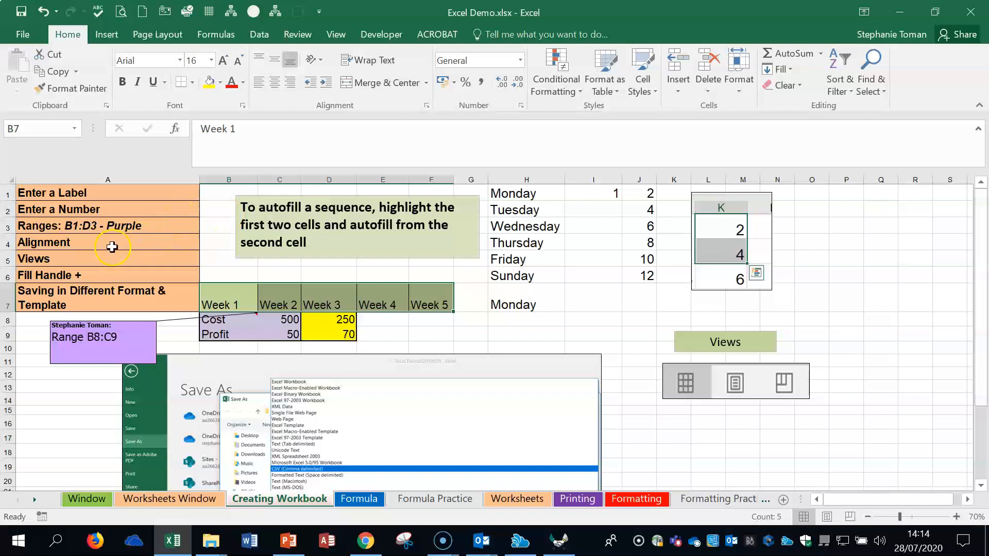
{"action": "left_click", "coordinate": [109, 246]}
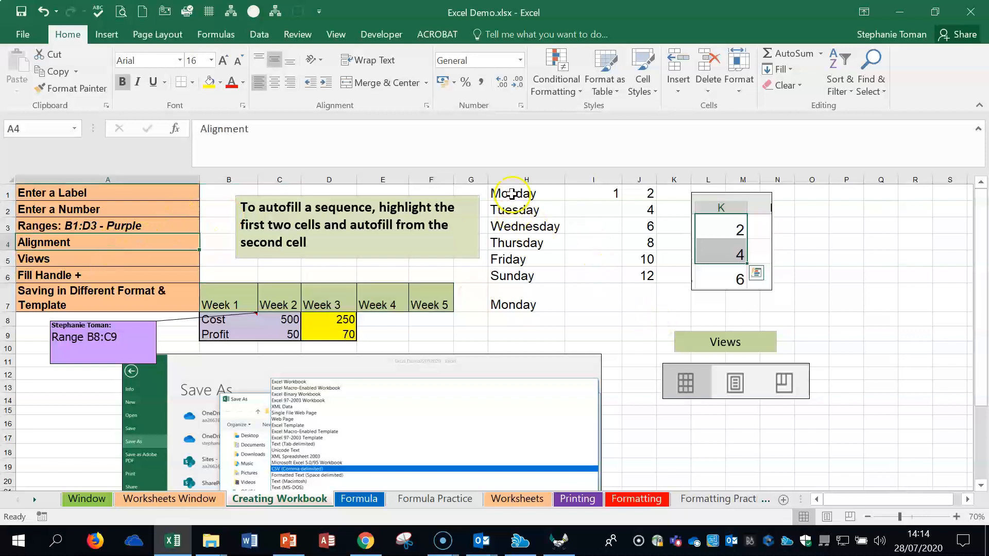
{"action": "left_click", "coordinate": [632, 193]}
{"action": "left_click", "coordinate": [274, 83]}
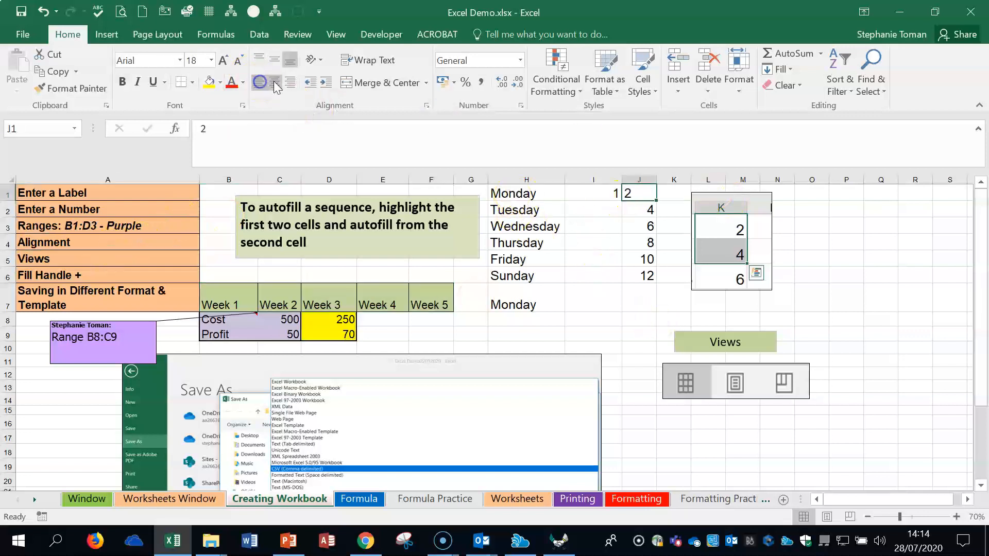
{"action": "left_click", "coordinate": [292, 83]}
{"action": "left_click", "coordinate": [276, 83]}
{"action": "left_click", "coordinate": [259, 83]}
{"action": "left_click", "coordinate": [268, 82]}
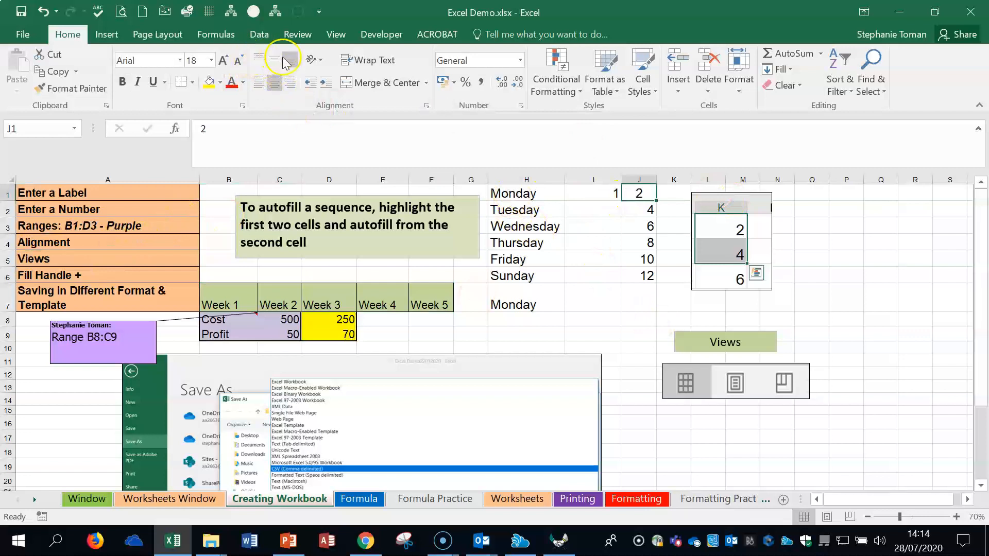
Step: Try the vertical alignments on week headings B7:F7, and set them to middle alignment and horizontal centring
{"action": "left_click_drag", "start_coordinate": [511, 194], "coordinate": [512, 299]}
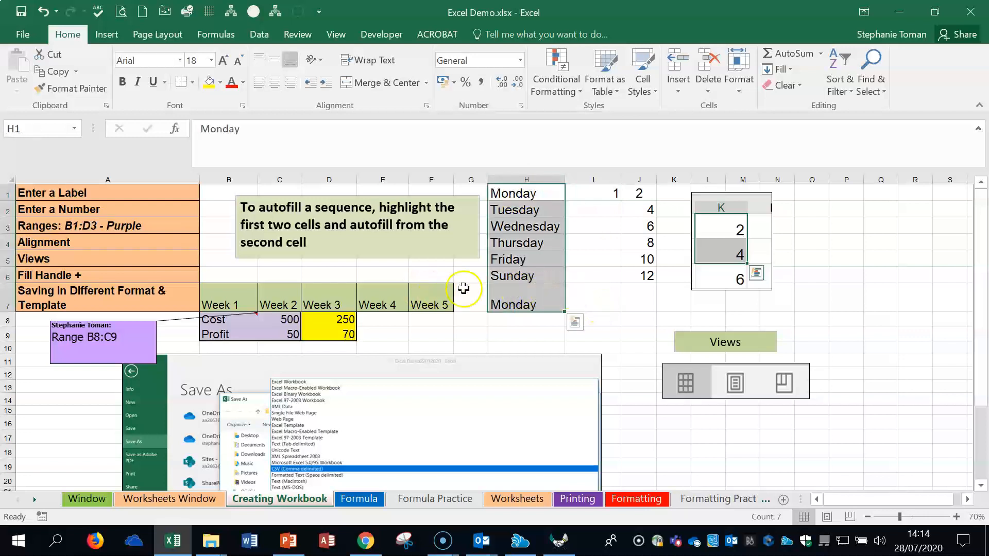
{"action": "left_click_drag", "start_coordinate": [221, 305], "coordinate": [453, 304]}
{"action": "left_click", "coordinate": [273, 61]}
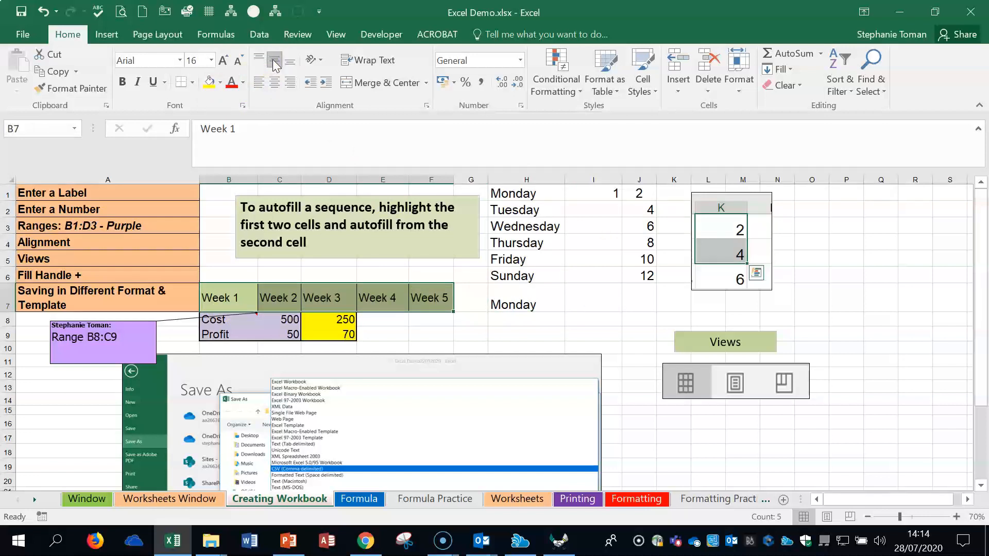
{"action": "left_click", "coordinate": [258, 61]}
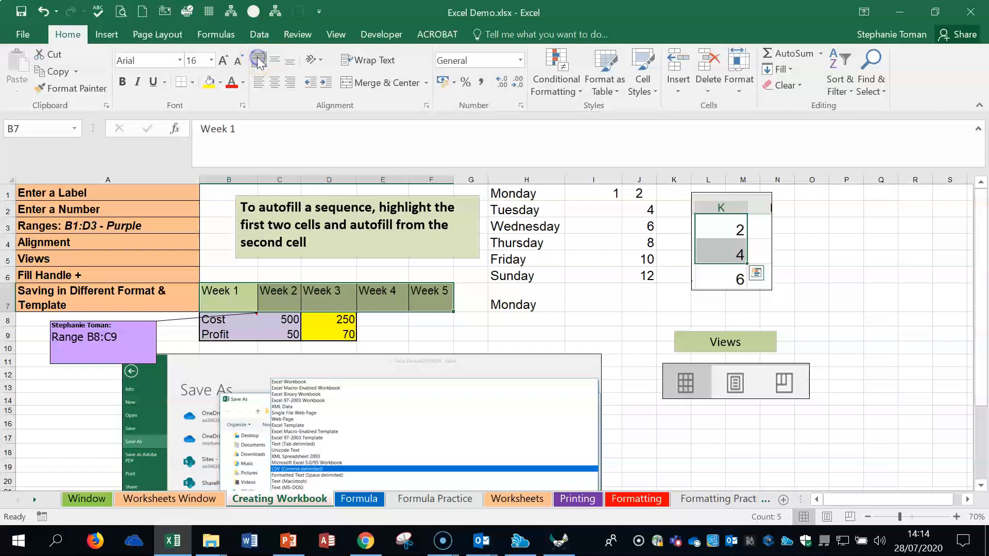
{"action": "left_click", "coordinate": [291, 61]}
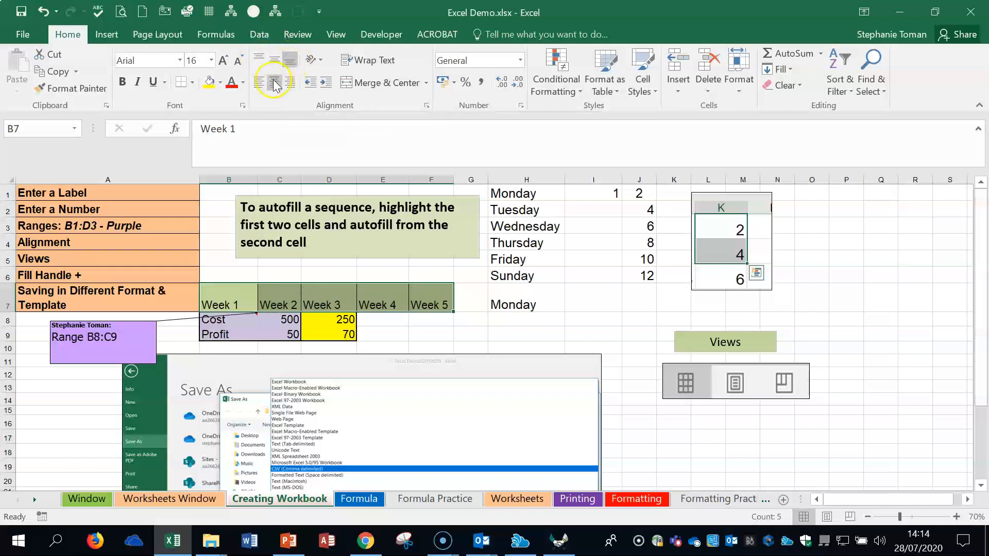
{"action": "left_click", "coordinate": [274, 60]}
{"action": "left_click", "coordinate": [275, 82]}
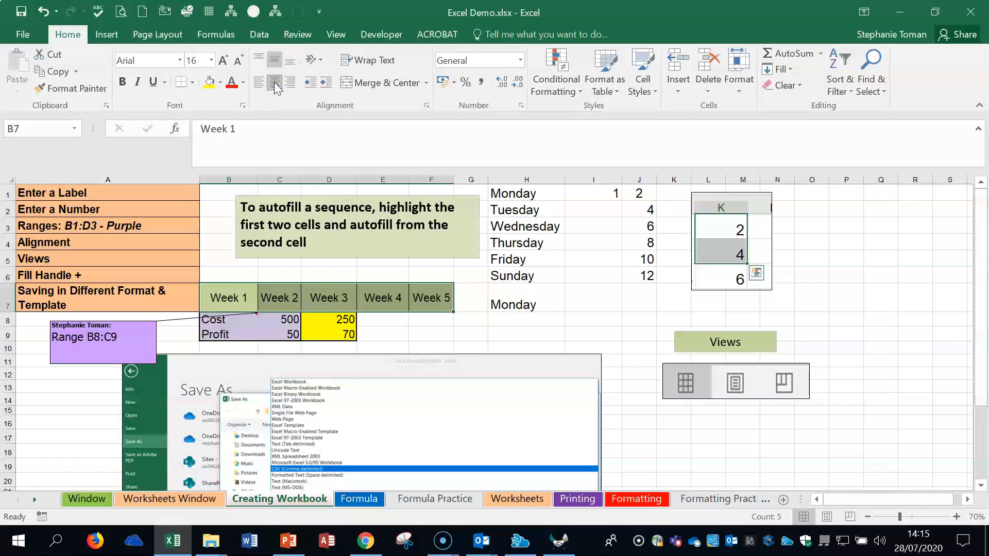
Step: Demonstrate the fill handle by refilling weekdays from H1 down to H7, and contrast it with plainly selecting J4:J7, H5 and H1
{"action": "left_click", "coordinate": [103, 277]}
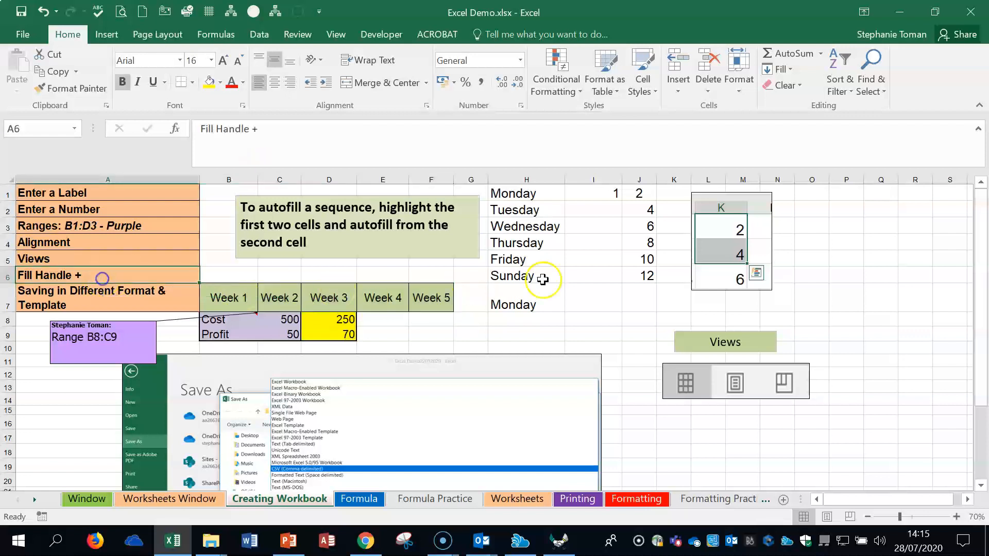
{"action": "left_click_drag", "start_coordinate": [543, 197], "coordinate": [563, 307]}
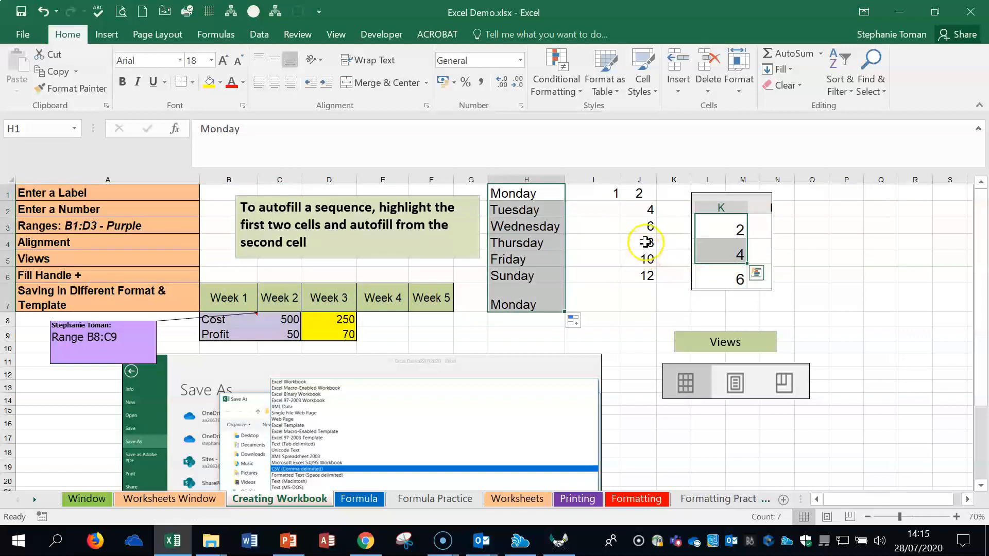
{"action": "left_click", "coordinate": [645, 242]}
{"action": "left_click_drag", "start_coordinate": [646, 242], "coordinate": [641, 294]}
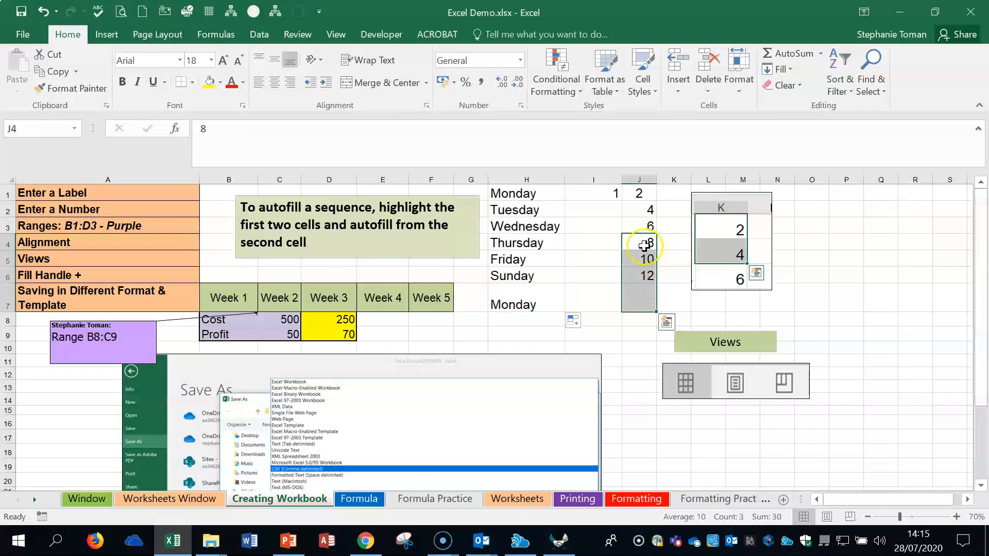
{"action": "left_click", "coordinate": [537, 256]}
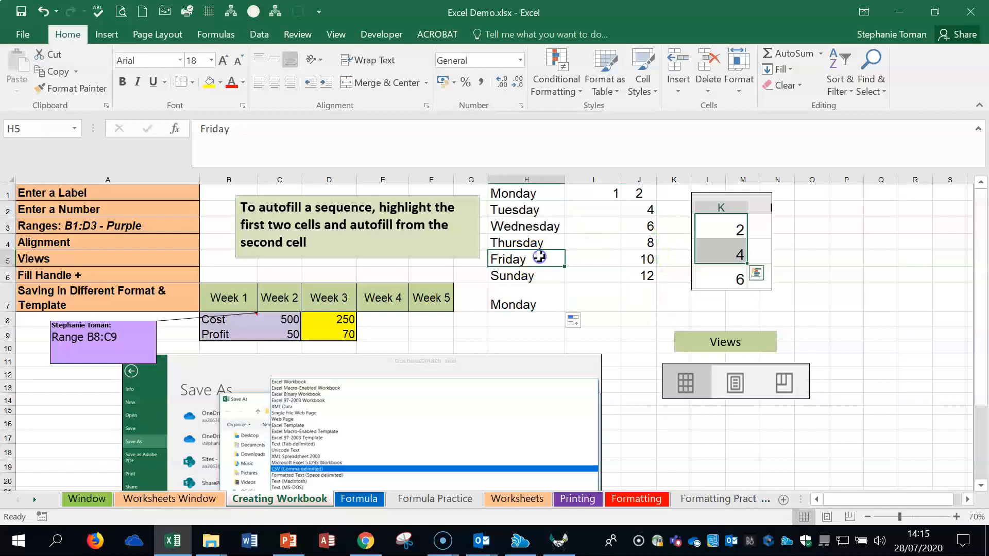
{"action": "left_click", "coordinate": [560, 197]}
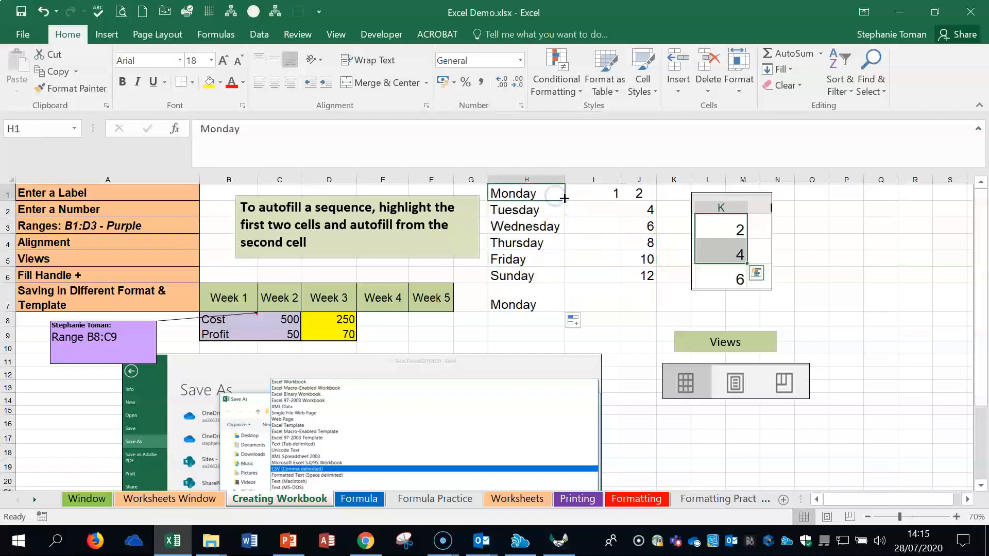
Step: Fill the weekday series from H1 down to H9
{"action": "left_click_drag", "start_coordinate": [564, 198], "coordinate": [564, 341]}
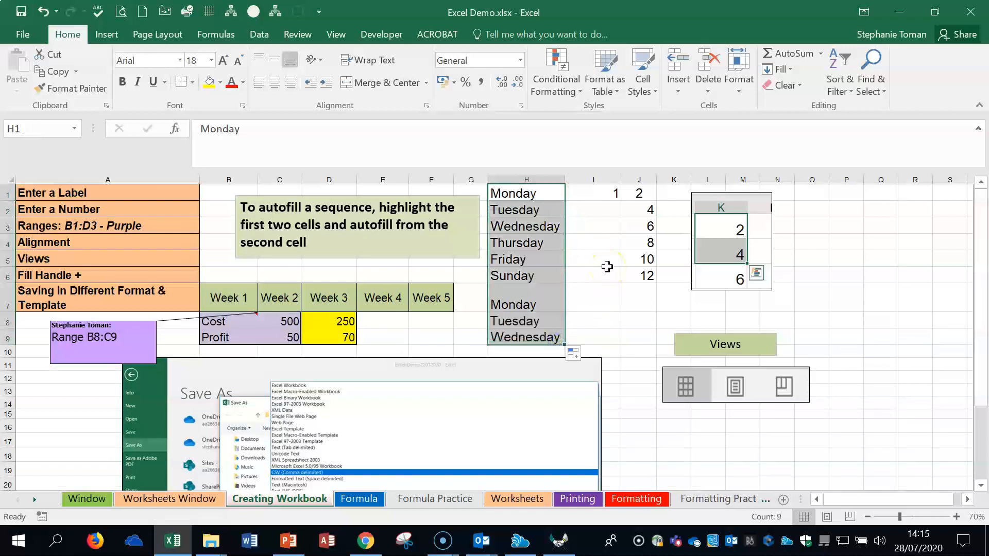
Step: Start saving a copy of the workbook in the Excel Lecture Materials folder and choose the Excel 97-2003 Workbook (*.xls) format
{"action": "left_click", "coordinate": [23, 34]}
{"action": "left_click", "coordinate": [43, 162]}
{"action": "left_click", "coordinate": [173, 363]}
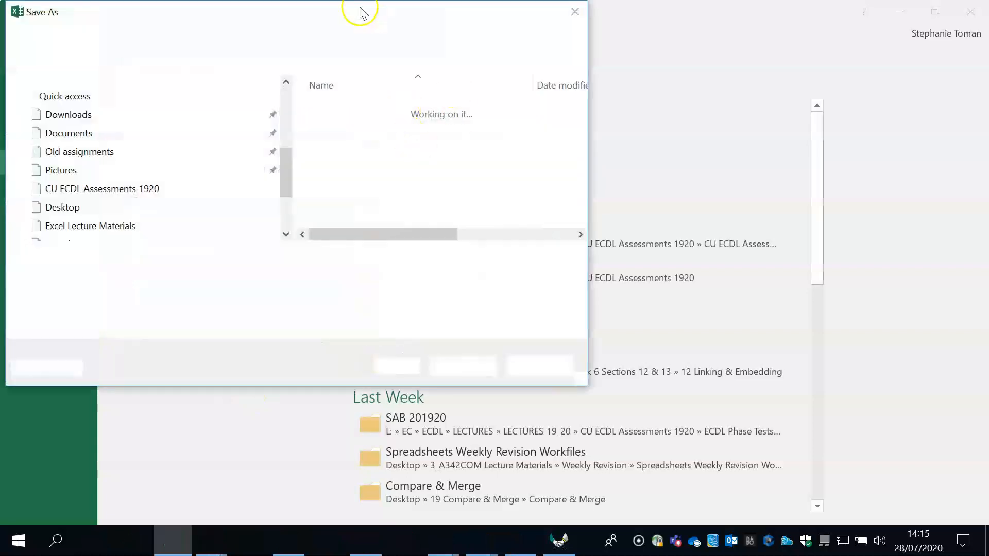
{"action": "left_click_drag", "start_coordinate": [361, 11], "coordinate": [582, 60]}
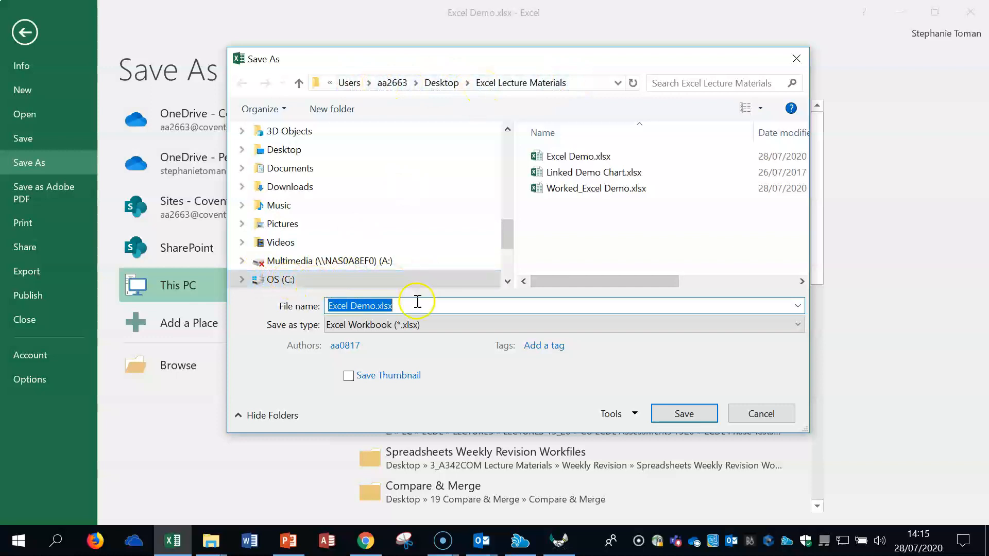
{"action": "left_click", "coordinate": [374, 326]}
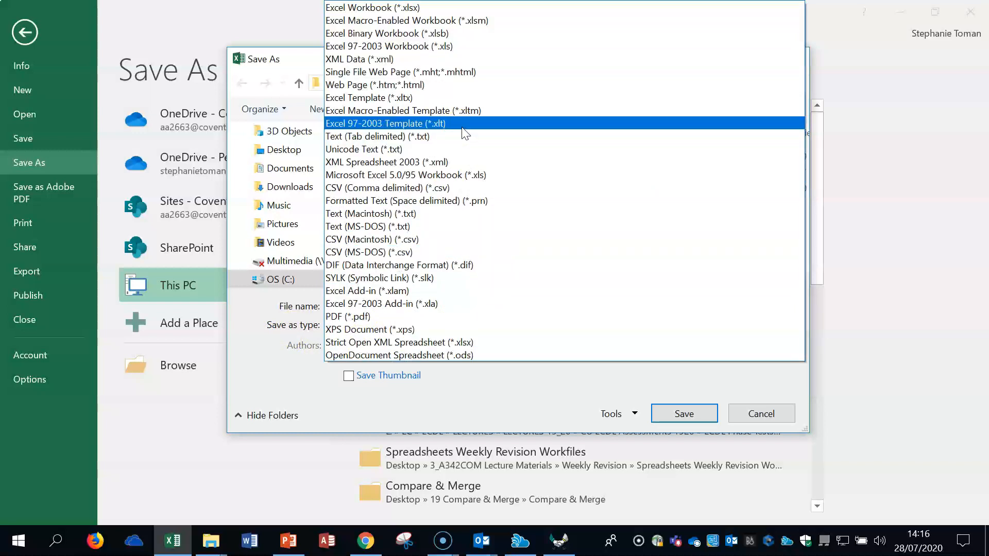
{"action": "left_click", "coordinate": [465, 47]}
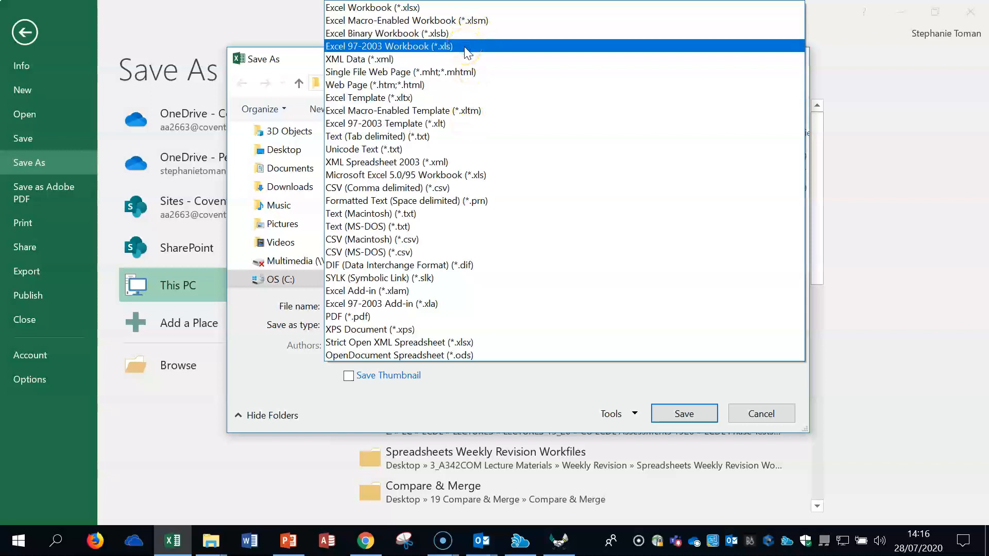
{"action": "left_click", "coordinate": [464, 47]}
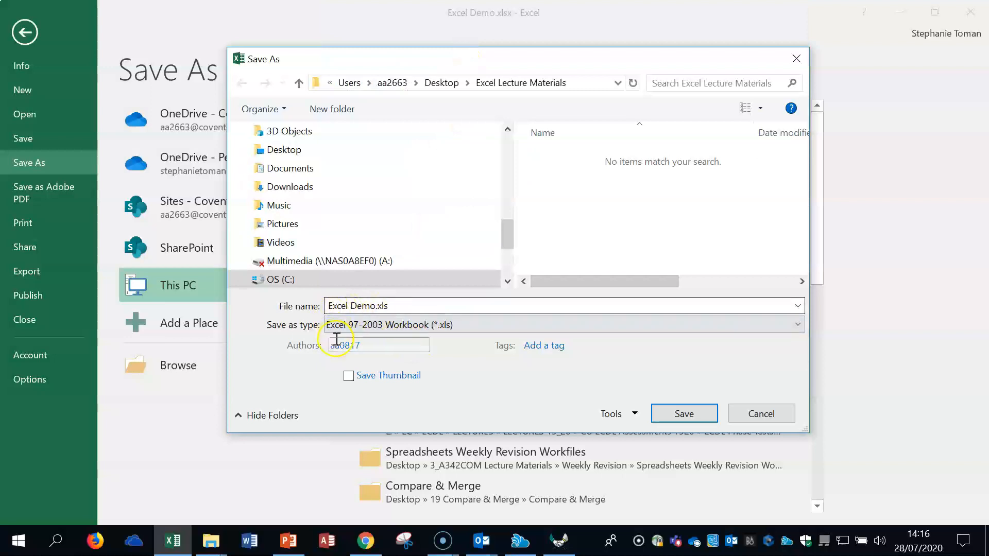
Step: Restore the Excel Workbook (*.xlsx) format, look through the other file types, and cancel saving to return to the sheet
{"action": "left_click", "coordinate": [463, 325]}
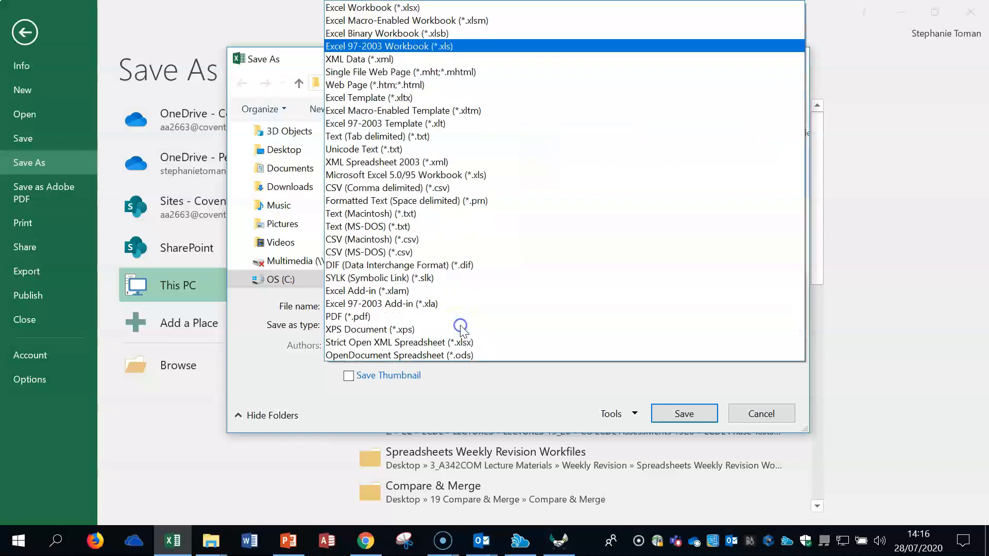
{"action": "left_click", "coordinate": [389, 10]}
{"action": "left_click", "coordinate": [444, 324]}
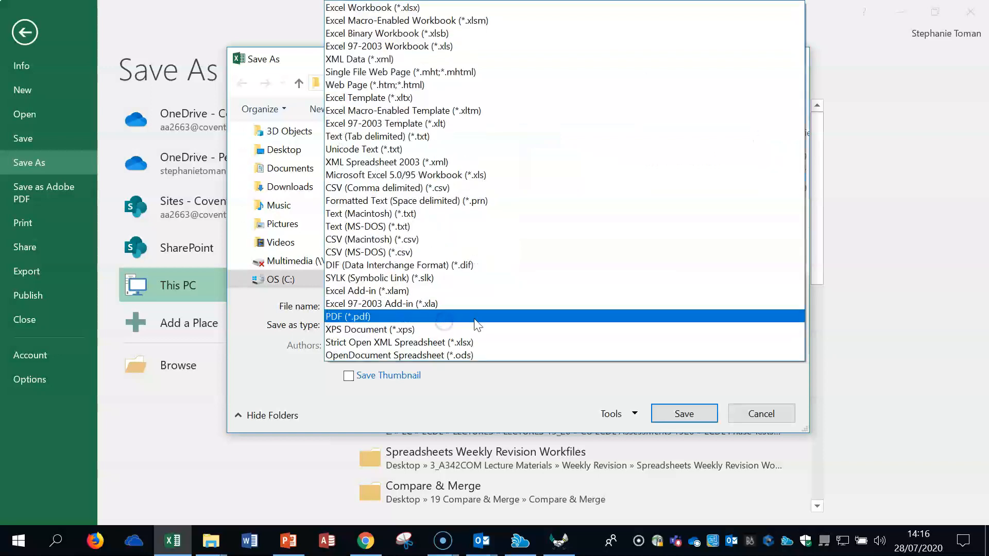
{"action": "left_click", "coordinate": [510, 8]}
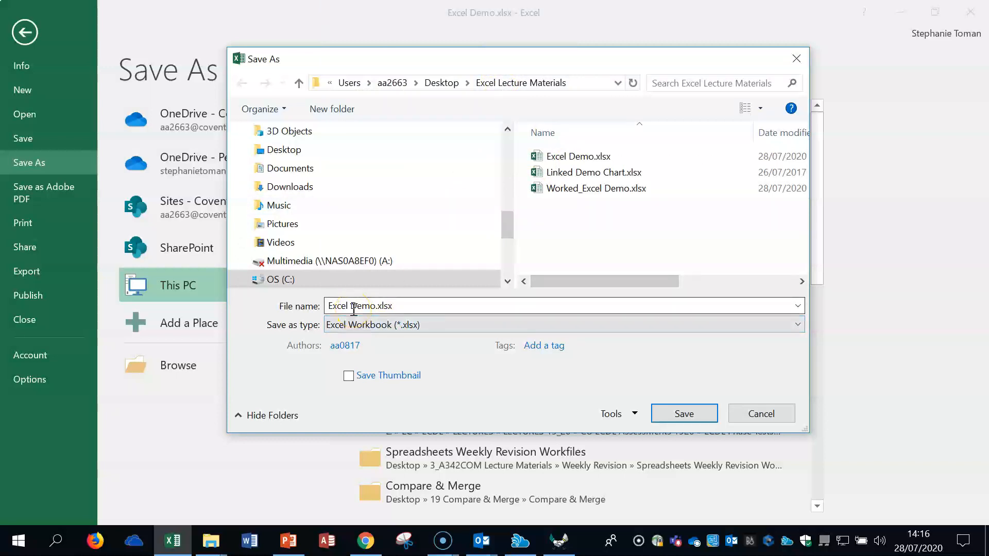
{"action": "left_click", "coordinate": [760, 414]}
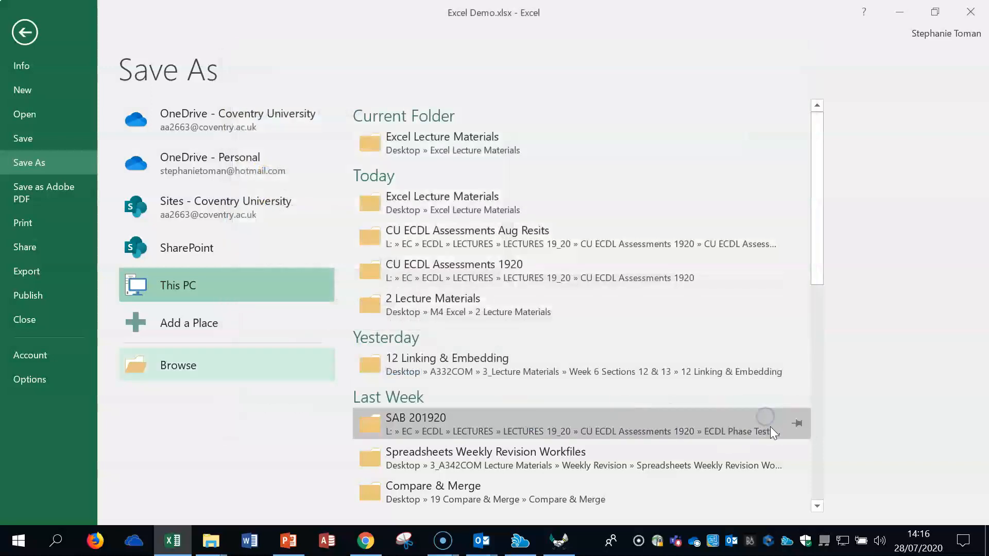
{"action": "left_click", "coordinate": [24, 32]}
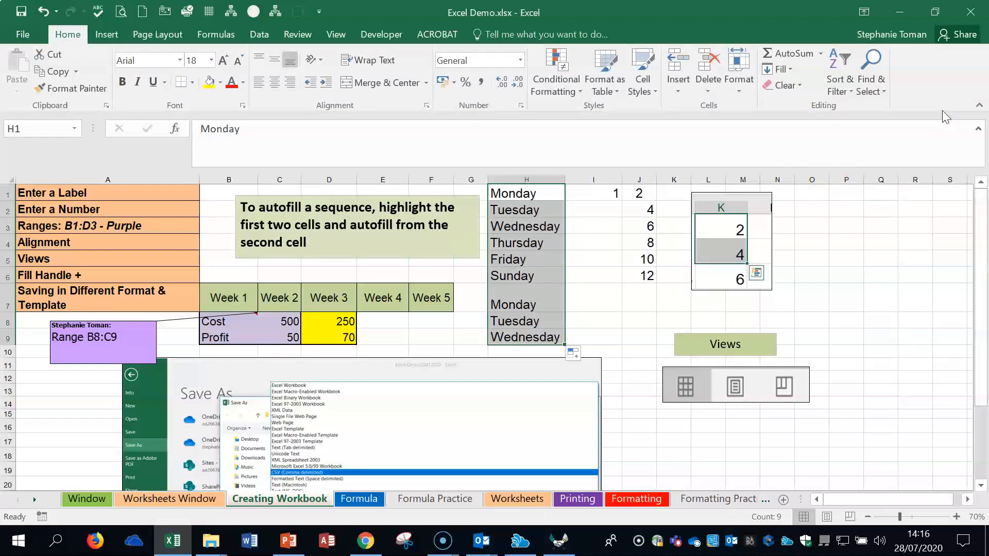
Step: Deselect the weekday list and switch the Creating Workbook sheet from Normal to Page Layout view at 40% zoom
{"action": "left_click", "coordinate": [881, 265]}
{"action": "scroll", "coordinate": [897, 366], "scroll_direction": "down", "scroll_amount": 2}
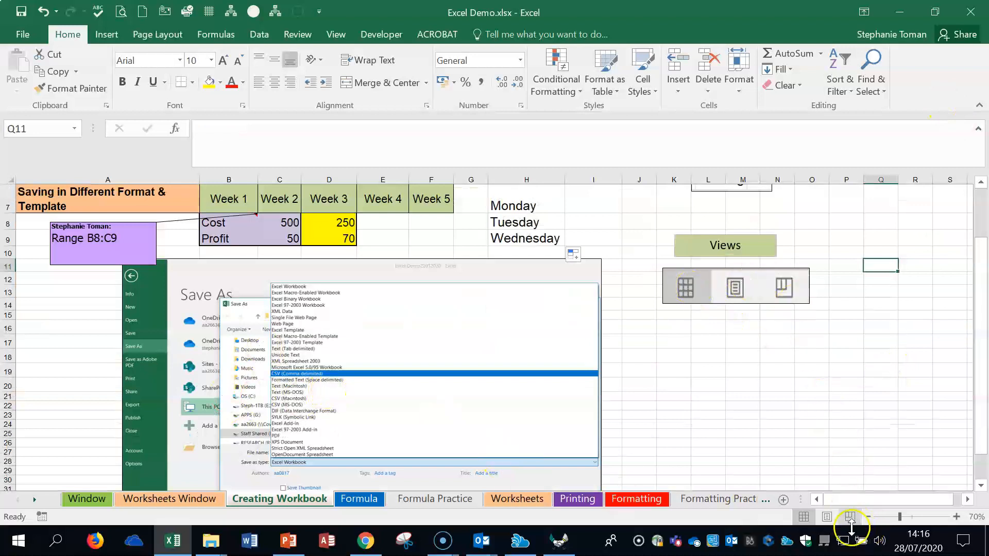
{"action": "left_click", "coordinate": [805, 518]}
{"action": "left_click", "coordinate": [827, 518]}
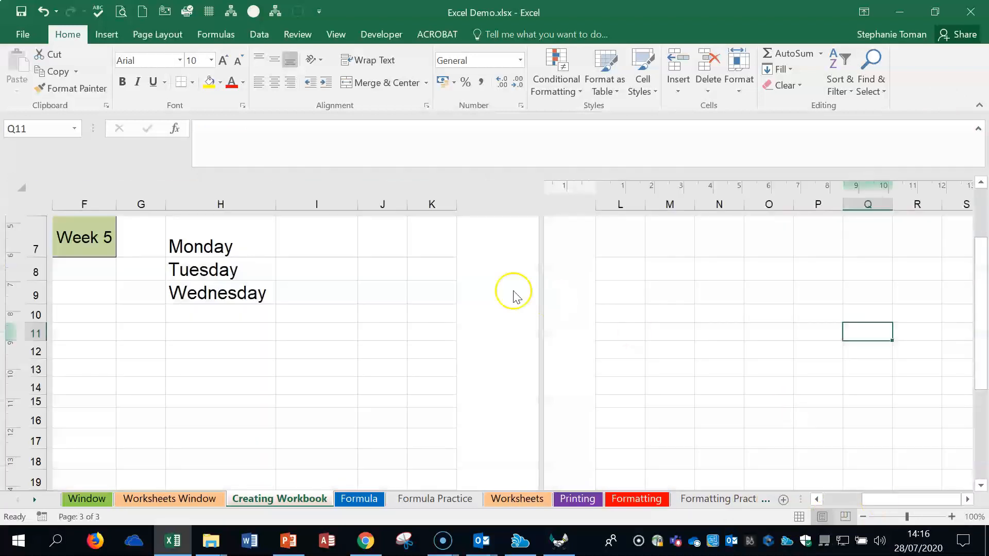
{"action": "left_click", "coordinate": [863, 517]}
{"action": "left_click", "coordinate": [863, 517]}
{"action": "left_click", "coordinate": [864, 517]}
{"action": "left_click", "coordinate": [864, 516]}
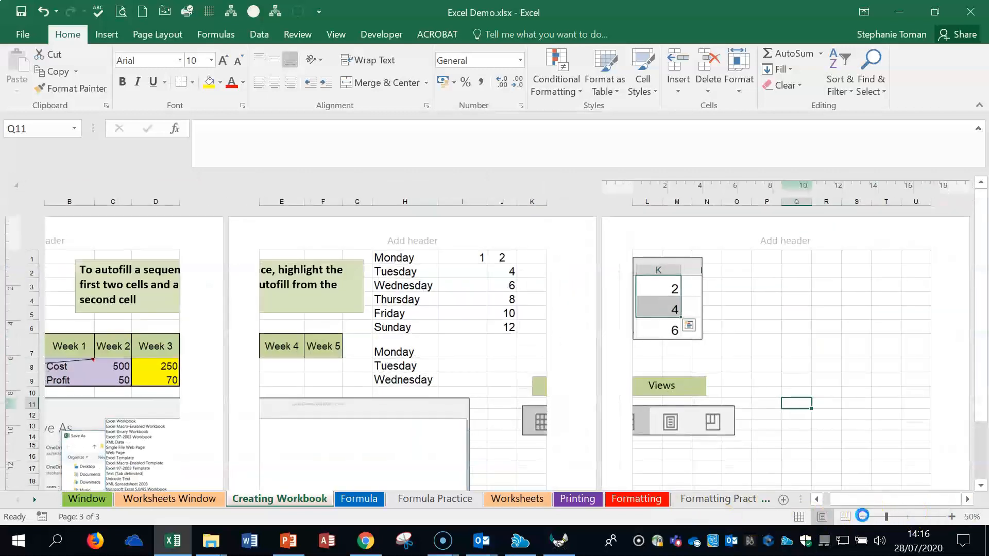
{"action": "left_click", "coordinate": [863, 516]}
{"action": "left_click", "coordinate": [863, 517]}
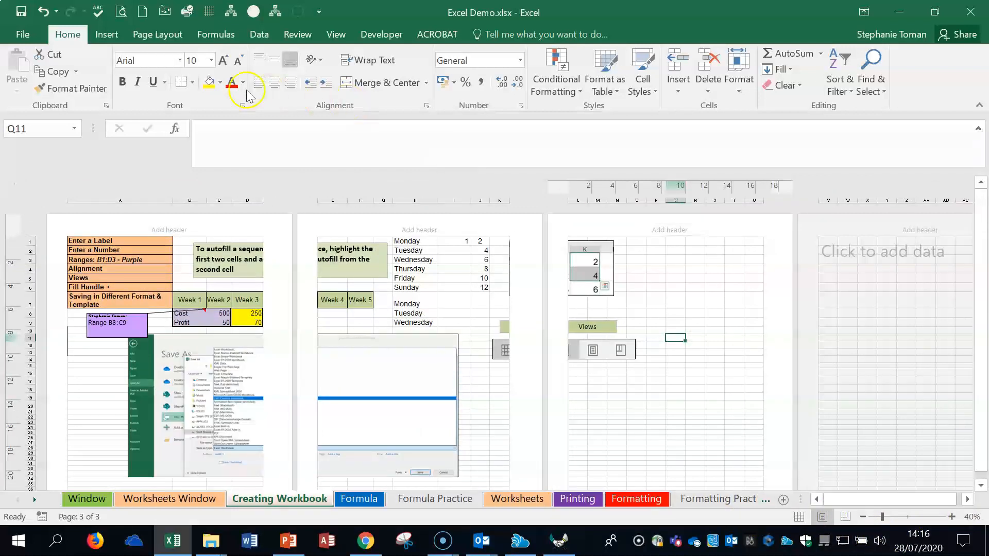
Step: Set the Creating Workbook sheet's page orientation to Landscape
{"action": "left_click", "coordinate": [162, 37]}
{"action": "left_click", "coordinate": [148, 85]}
{"action": "left_click", "coordinate": [174, 147]}
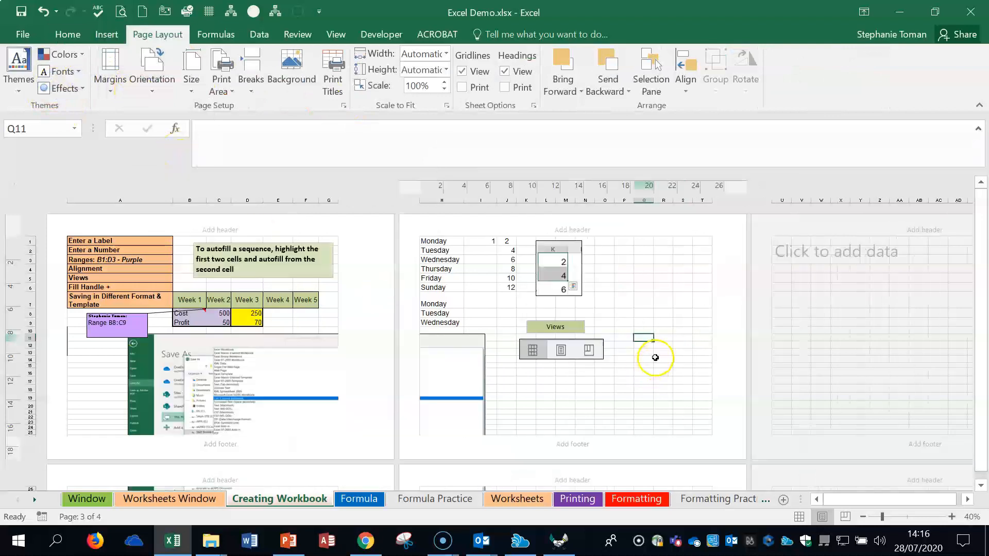
Step: In Page Break Preview, move the vertical page break after column G out to column O's outer edge, and return to Page Layout view
{"action": "left_click", "coordinate": [845, 517]}
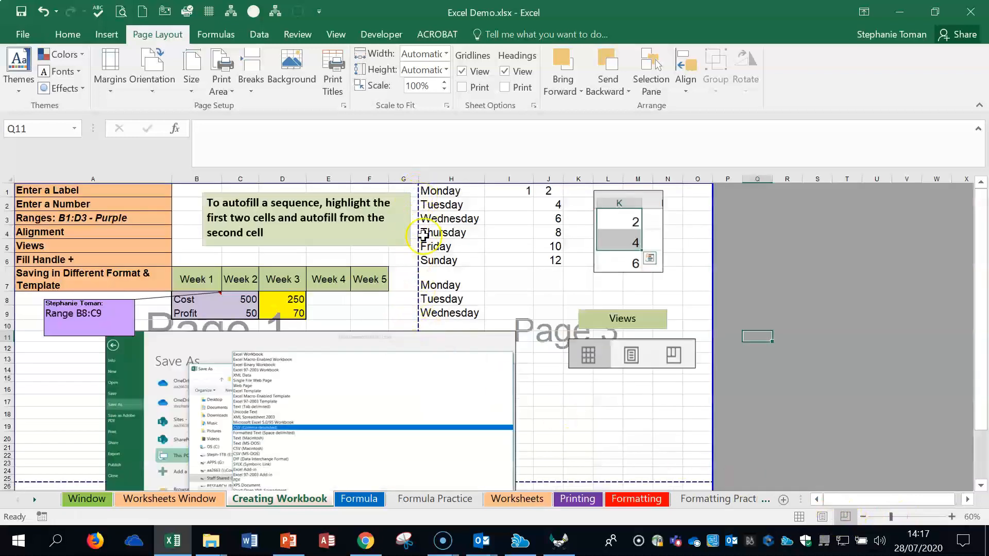
{"action": "left_click_drag", "start_coordinate": [415, 316], "coordinate": [709, 320]}
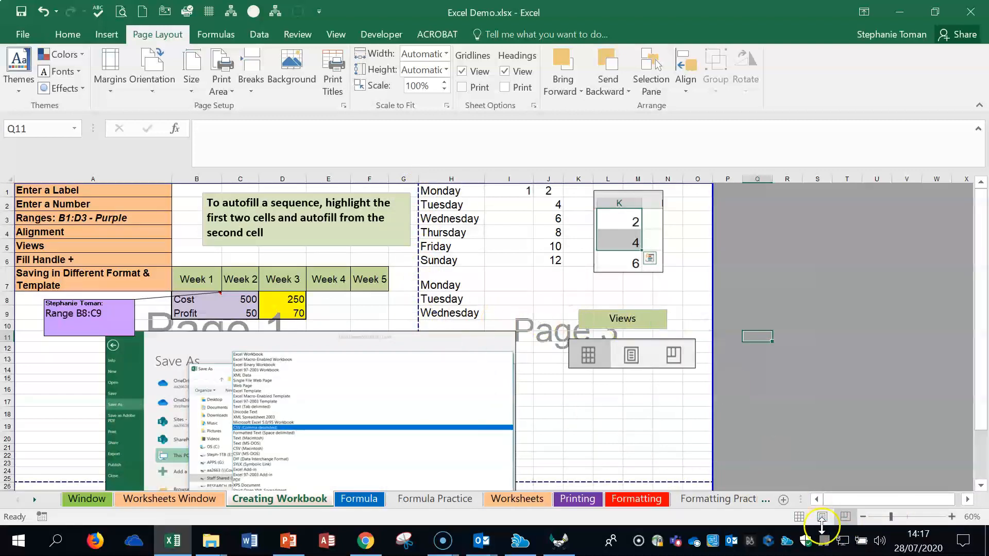
{"action": "left_click", "coordinate": [823, 517]}
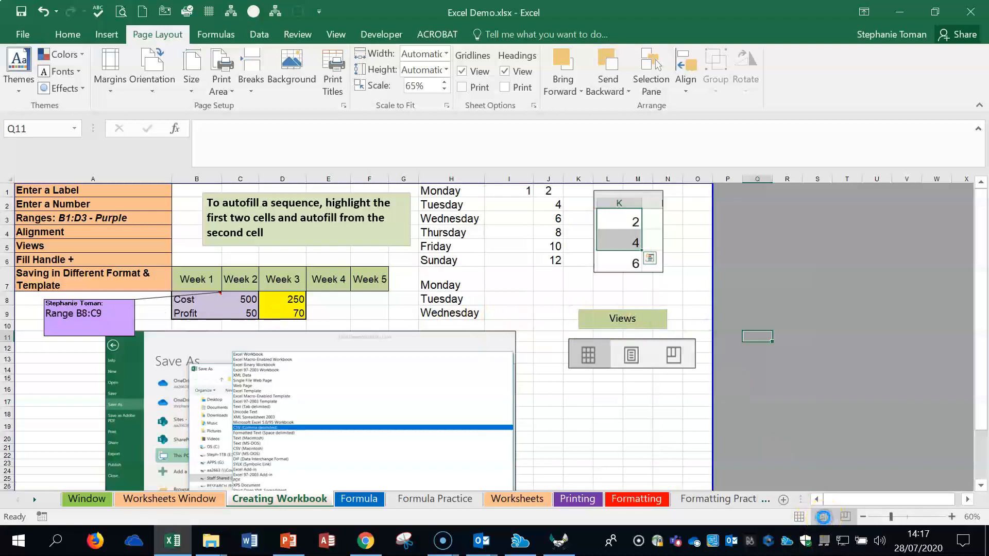
{"action": "left_click", "coordinate": [823, 518]}
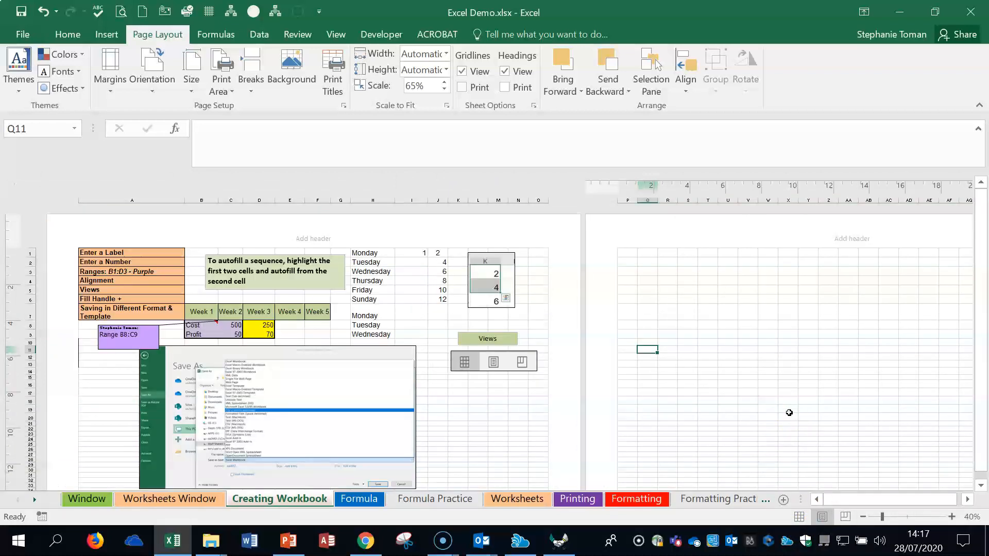
Step: Open the Formula sheet at 90% zoom and examine its budget table, operators, error codes and formula notes
{"action": "left_click", "coordinate": [363, 504]}
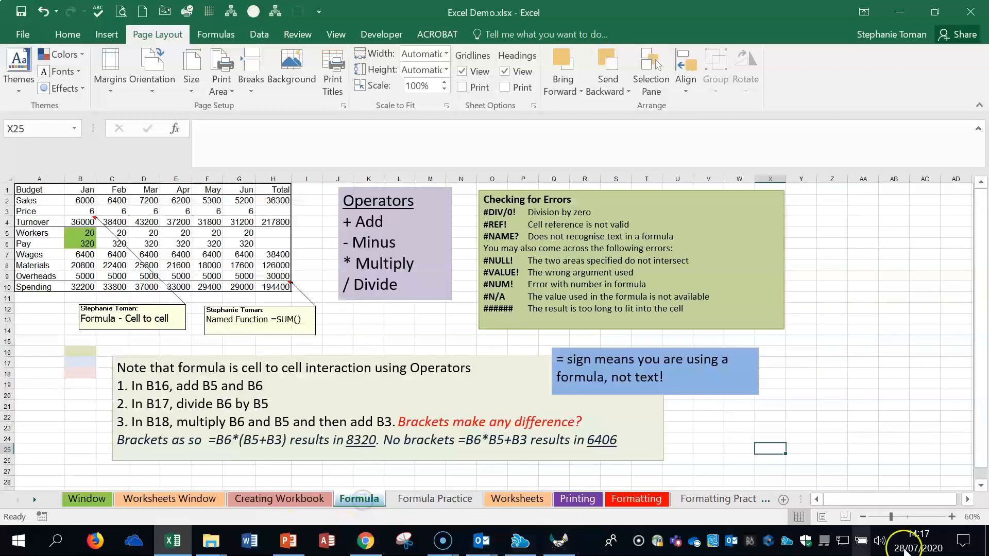
{"action": "left_click", "coordinate": [951, 518]}
{"action": "left_click", "coordinate": [952, 517]}
{"action": "left_click", "coordinate": [952, 517]}
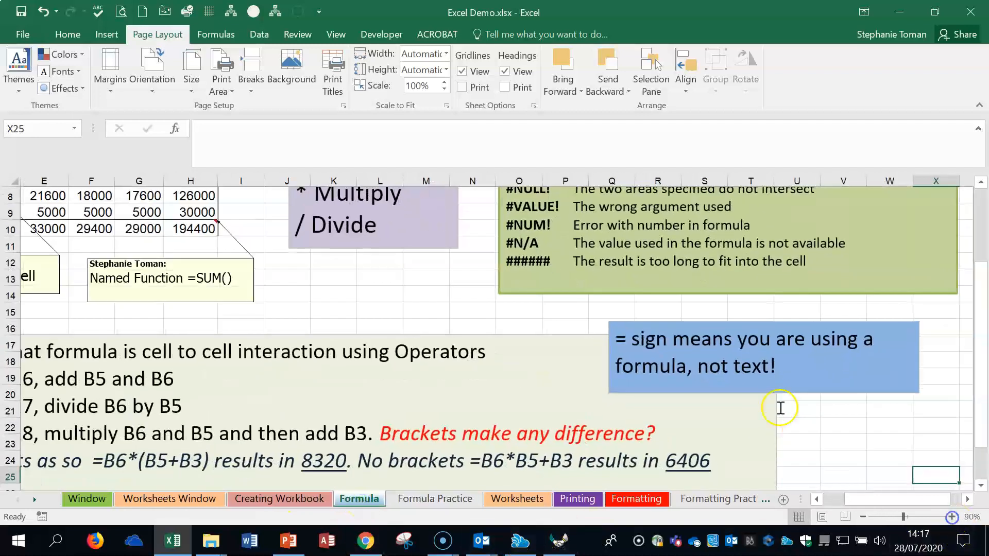
{"action": "scroll", "coordinate": [778, 403], "scroll_direction": "up", "scroll_amount": 3}
{"action": "left_click_drag", "start_coordinate": [866, 500], "coordinate": [831, 500]}
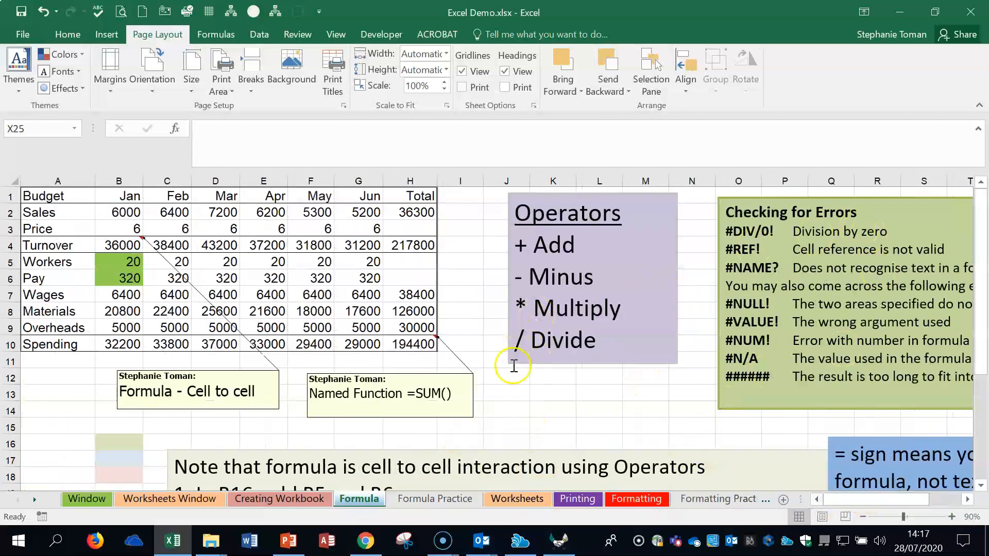
{"action": "scroll", "coordinate": [513, 367], "scroll_direction": "down", "scroll_amount": 2}
{"action": "scroll", "coordinate": [513, 367], "scroll_direction": "up", "scroll_amount": 2}
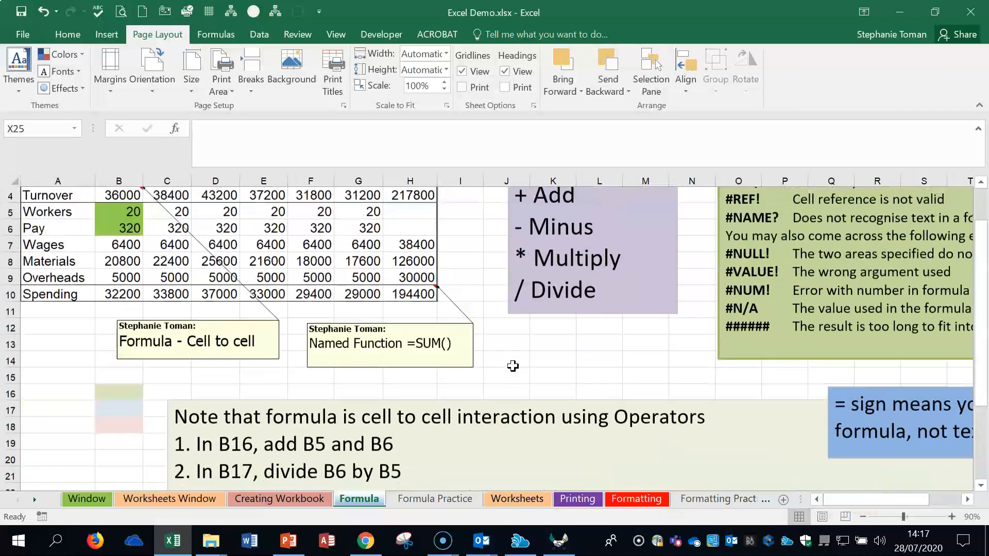
{"action": "left_click_drag", "start_coordinate": [855, 500], "coordinate": [871, 500]}
{"action": "scroll", "coordinate": [844, 446], "scroll_direction": "down", "scroll_amount": 2}
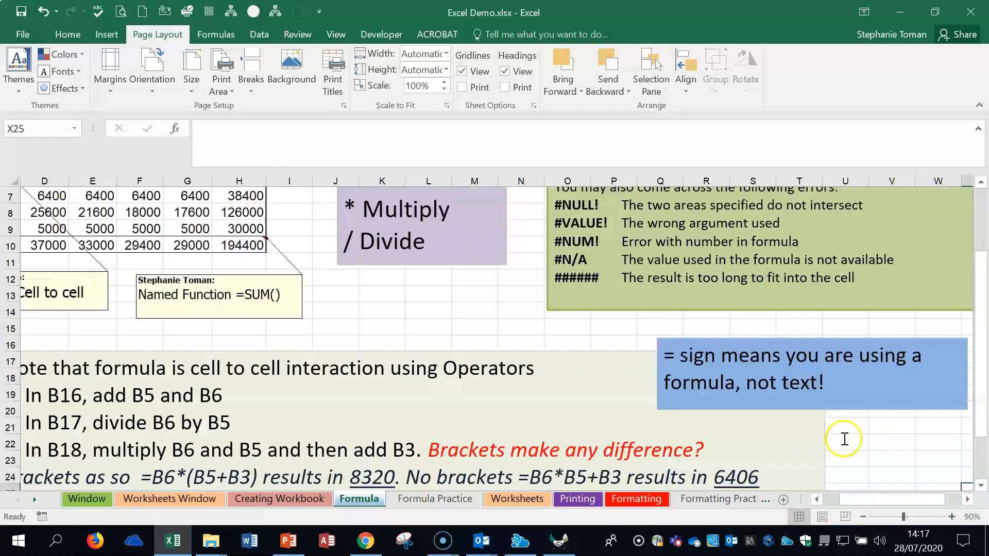
{"action": "scroll", "coordinate": [690, 355], "scroll_direction": "up", "scroll_amount": 2}
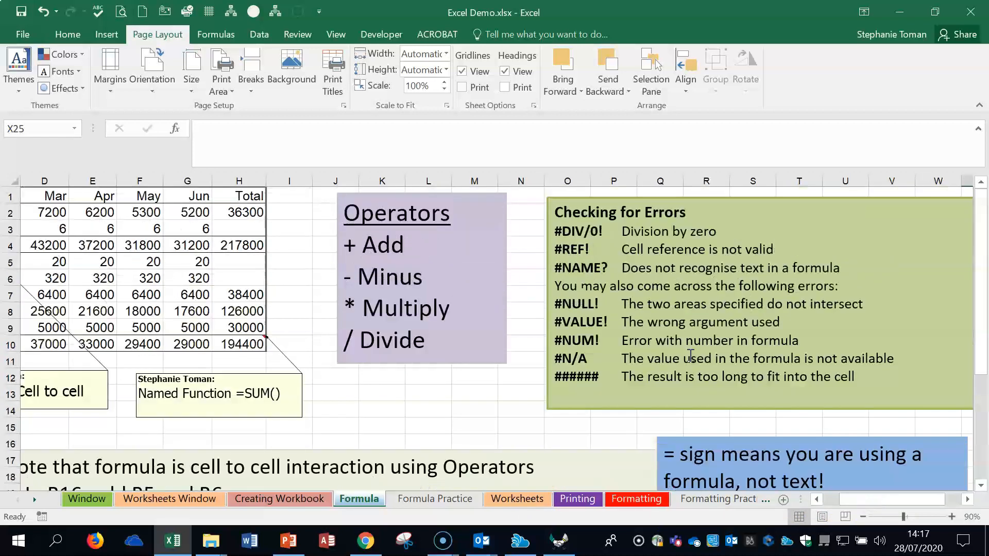
Step: Try starting a formula with an equals sign in blank cell K15, and abandon the entry
{"action": "left_click", "coordinate": [380, 428]}
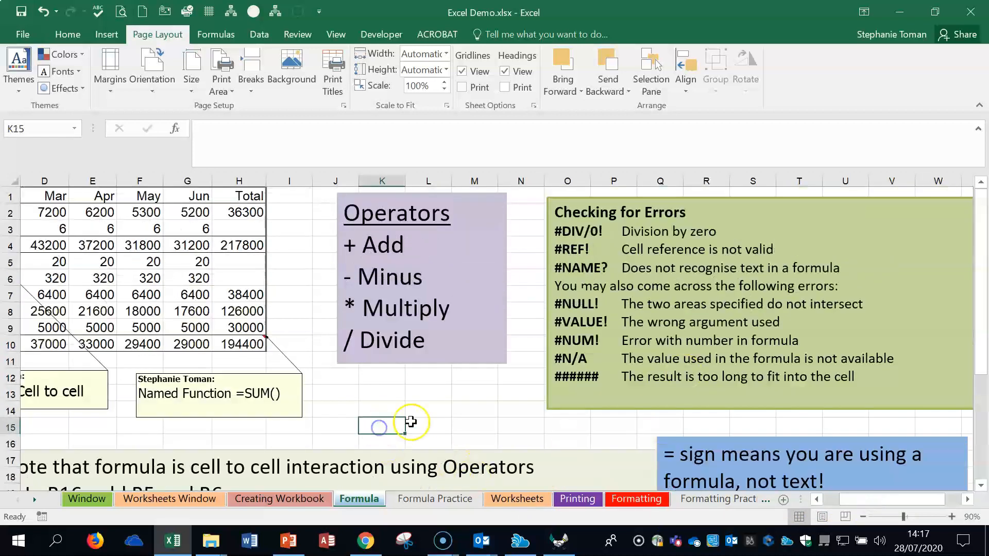
{"action": "type", "text": "="}
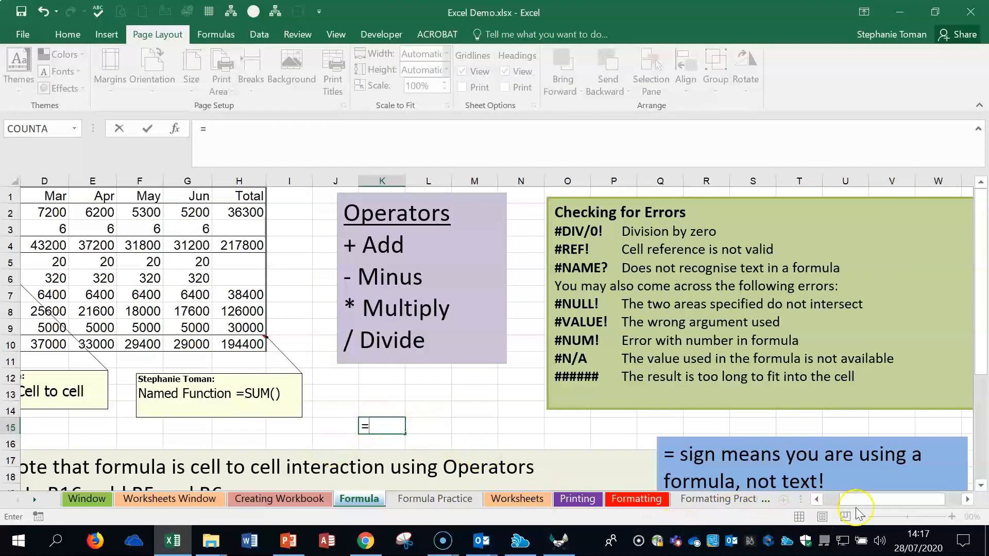
{"action": "left_click_drag", "start_coordinate": [855, 505], "coordinate": [826, 500]}
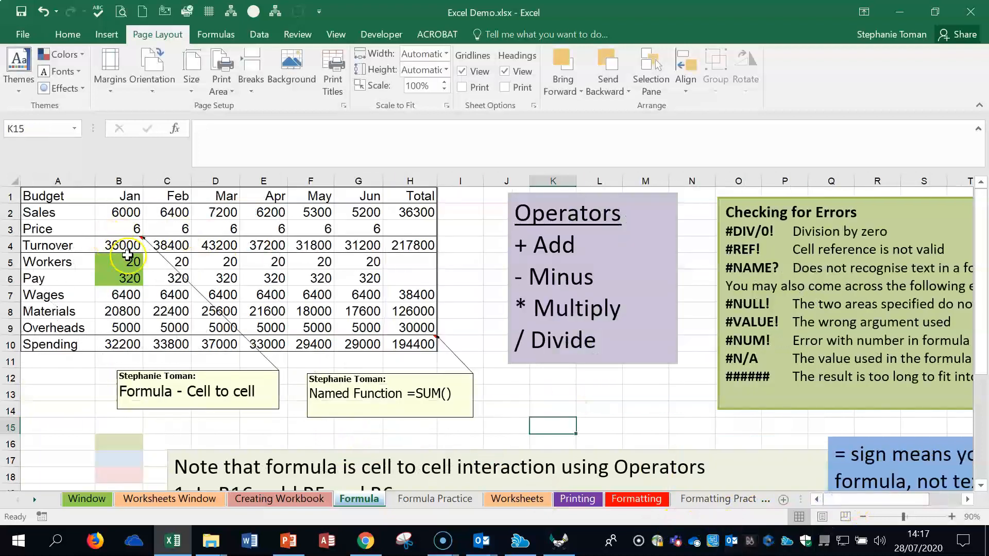
Step: Inspect the January Turnover formula in B4 and fill it across the row to H4
{"action": "left_click", "coordinate": [126, 222]}
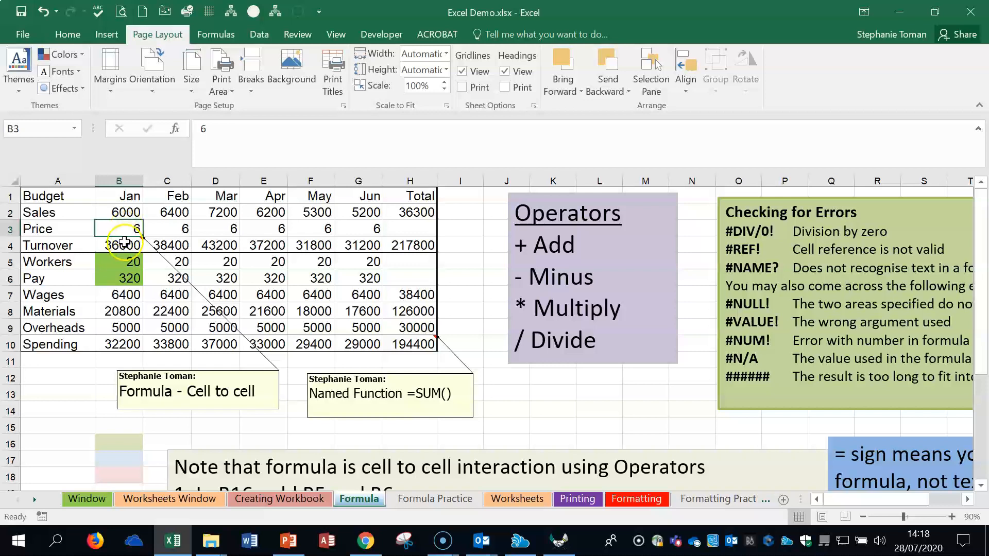
{"action": "left_click", "coordinate": [124, 241]}
{"action": "double_click", "coordinate": [122, 245]}
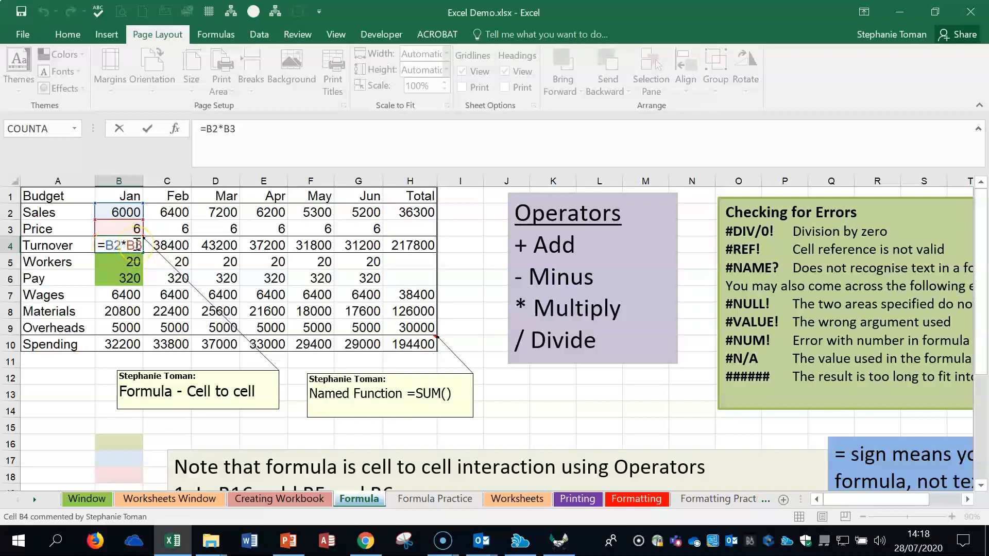
{"action": "key", "text": "Return"}
{"action": "left_click", "coordinate": [136, 245]}
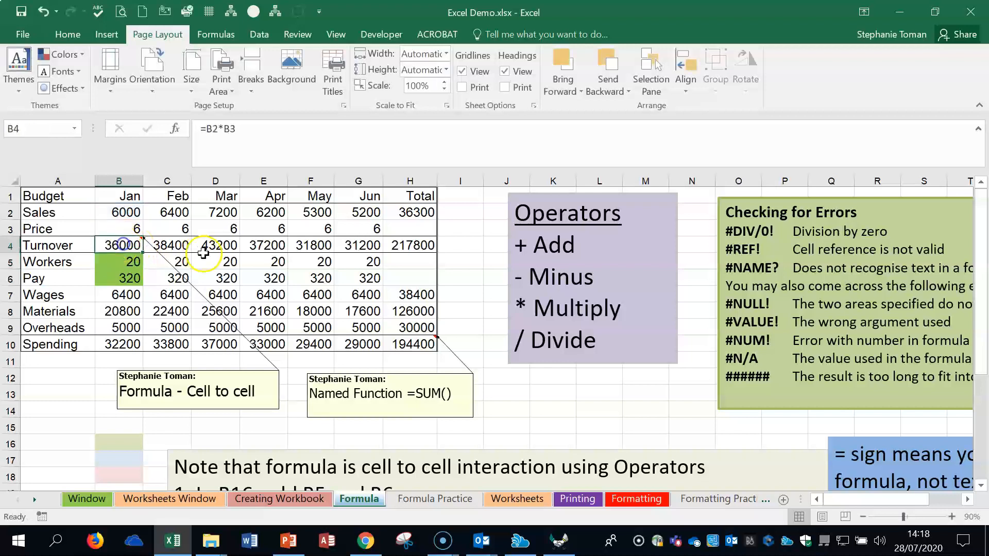
{"action": "left_click_drag", "start_coordinate": [145, 251], "coordinate": [427, 256]}
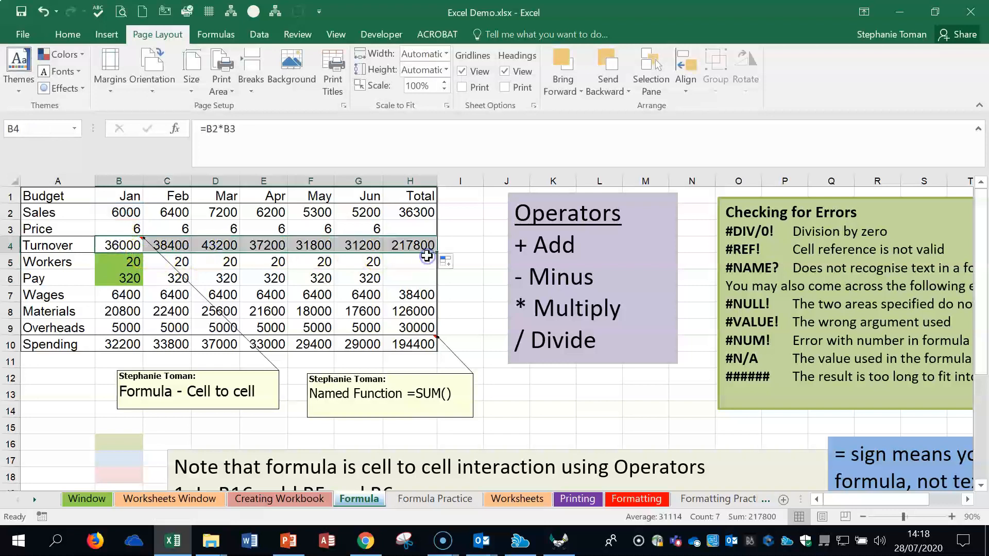
Step: Clear the January Turnover in B4 and rebuild it as =B2*B3
{"action": "left_click", "coordinate": [111, 246]}
{"action": "key", "text": "Delete"}
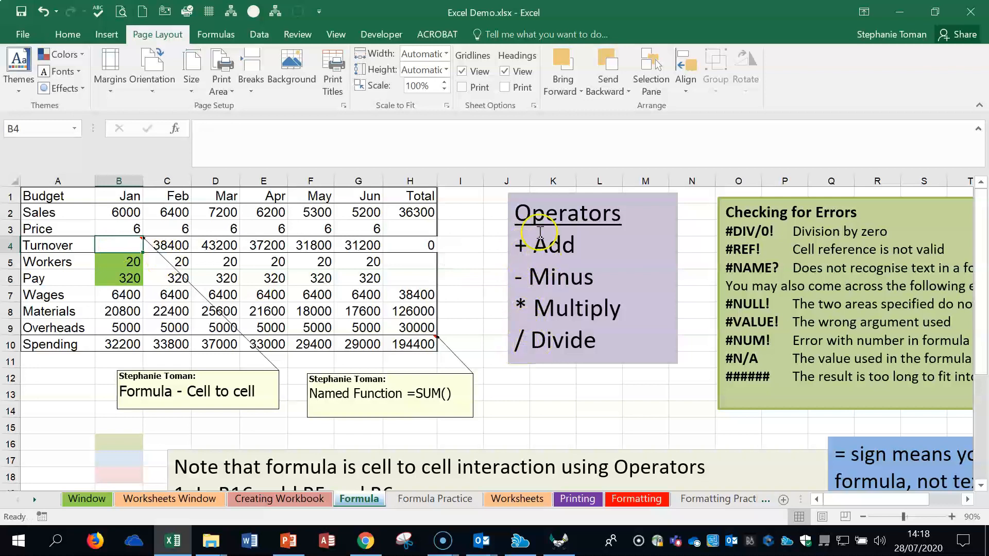
{"action": "left_click", "coordinate": [117, 244]}
{"action": "type", "text": "="}
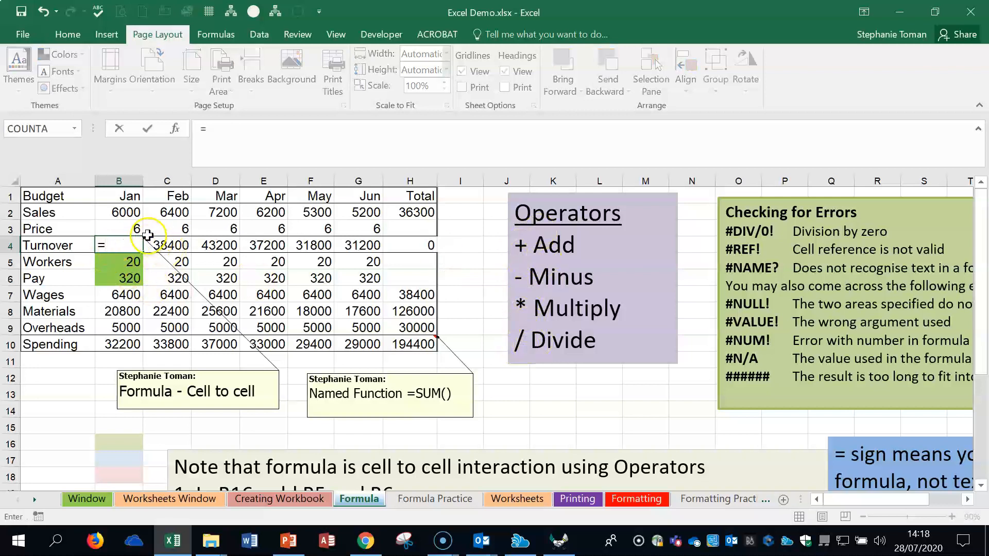
{"action": "left_click", "coordinate": [128, 215]}
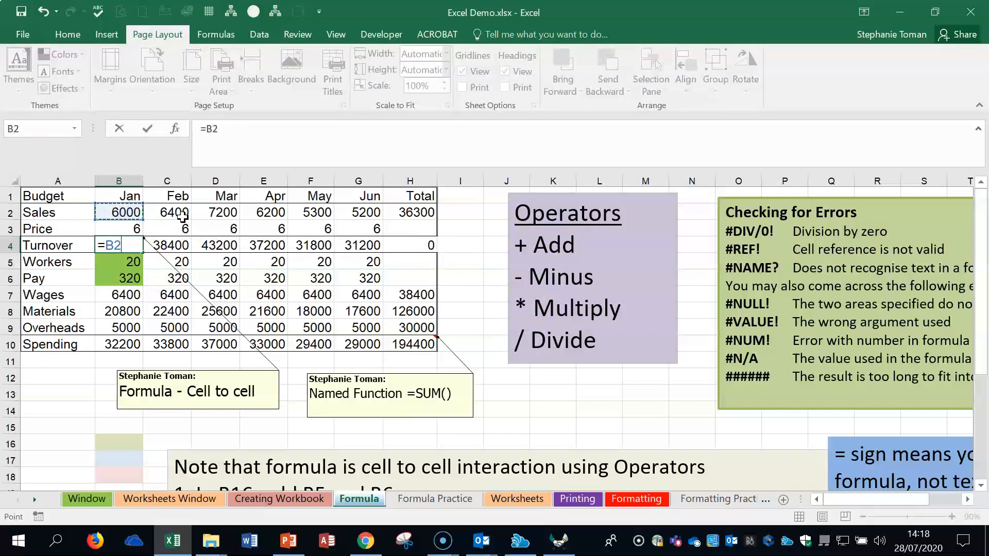
{"action": "left_click", "coordinate": [114, 227]}
{"action": "key", "text": "Return"}
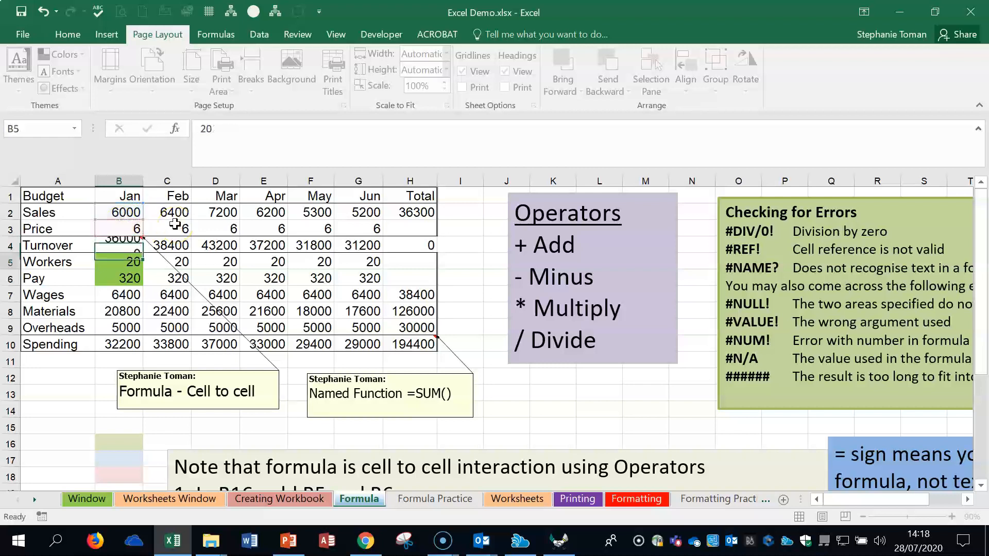
Step: Clear the Turnover cells C4:G4 and fill the formula in B4 across the row to H4
{"action": "left_click", "coordinate": [126, 246]}
{"action": "left_click_drag", "start_coordinate": [180, 245], "coordinate": [371, 246]}
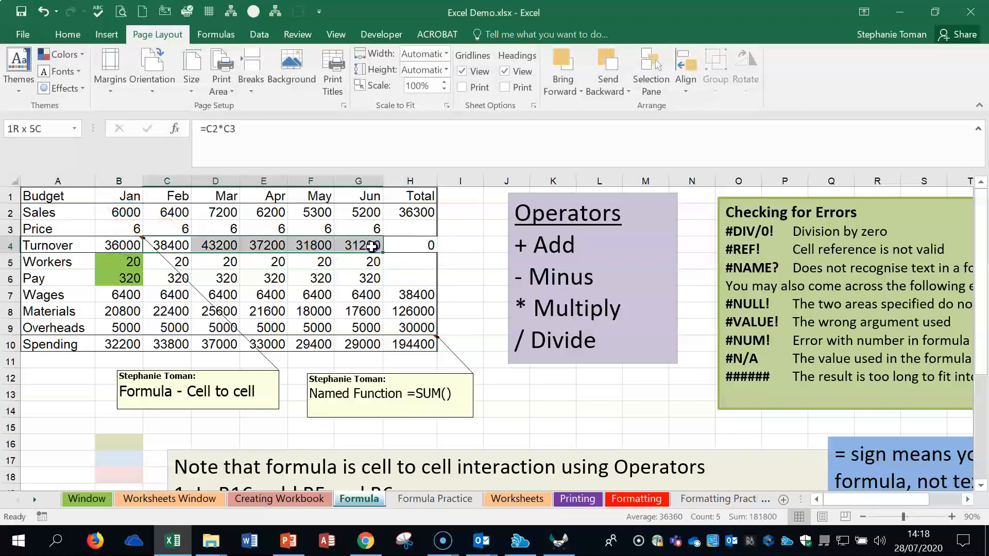
{"action": "key", "text": "Delete"}
{"action": "left_click", "coordinate": [128, 245]}
{"action": "left_click_drag", "start_coordinate": [144, 252], "coordinate": [445, 252]}
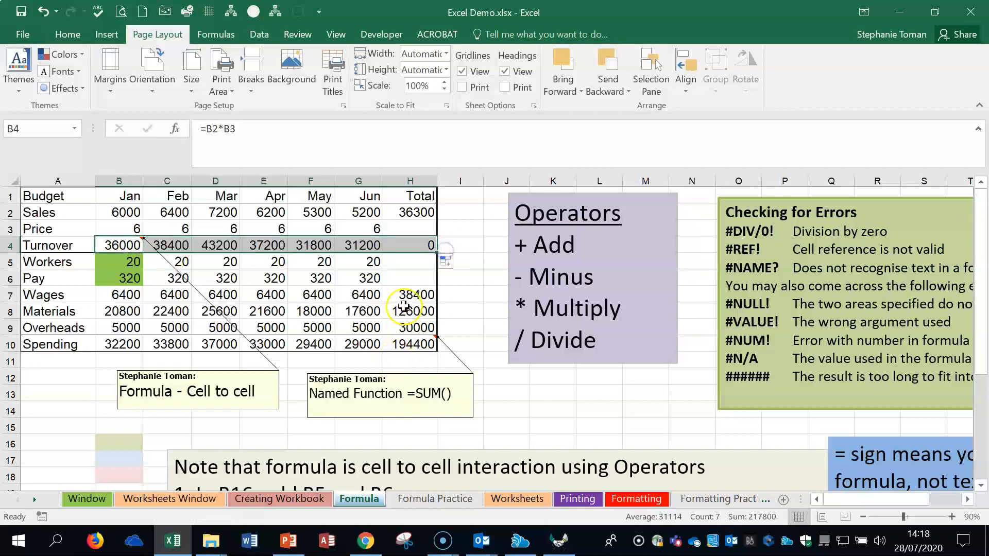
Step: Enter 6 as the Total column's Price in H3 and check the Turnover formula in H4
{"action": "left_click", "coordinate": [430, 228]}
{"action": "type", "text": "6"}
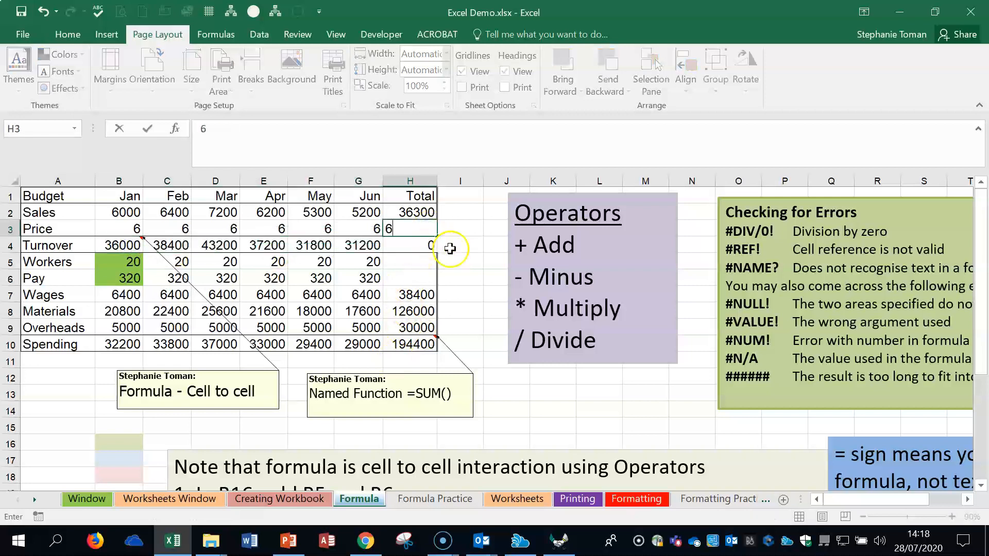
{"action": "key", "text": "Return"}
{"action": "left_click", "coordinate": [422, 230]}
{"action": "left_click", "coordinate": [421, 246]}
{"action": "left_click", "coordinate": [422, 224]}
{"action": "left_click", "coordinate": [420, 249]}
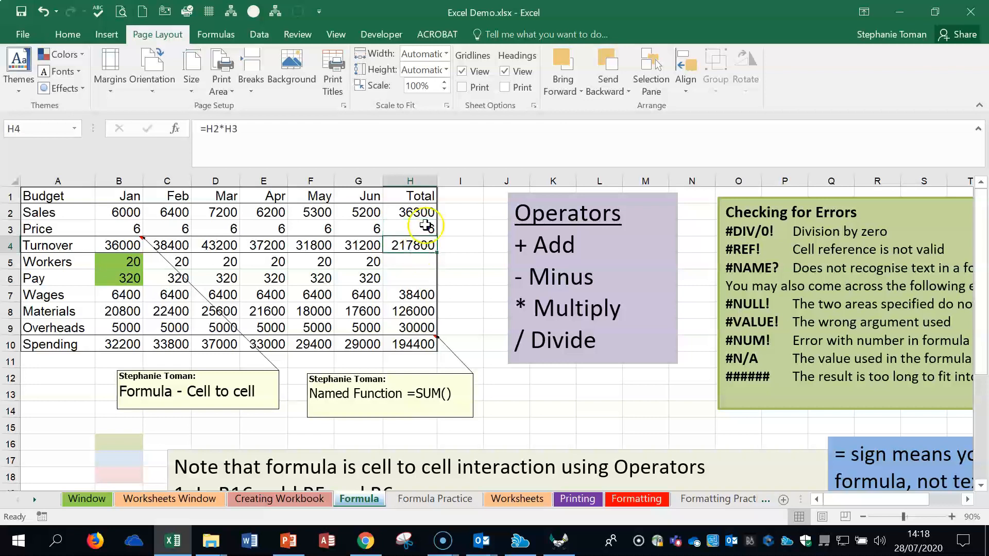
Step: Temporarily clear H3 to inspect the references of the H4 formula, and re-enter 6 in H3
{"action": "left_click", "coordinate": [422, 227]}
{"action": "key", "text": "Delete"}
{"action": "double_click", "coordinate": [414, 245]}
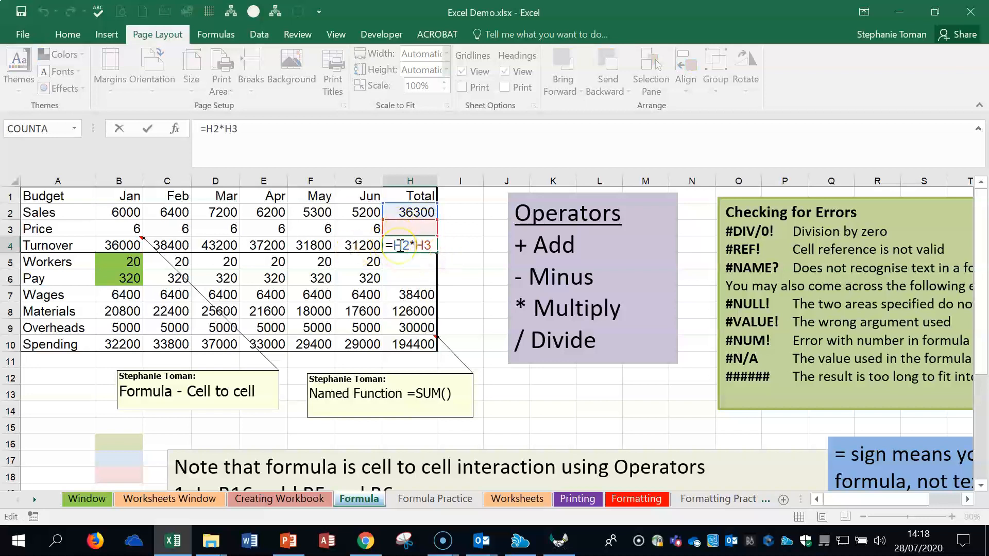
{"action": "key", "text": "Escape"}
{"action": "left_click", "coordinate": [415, 226]}
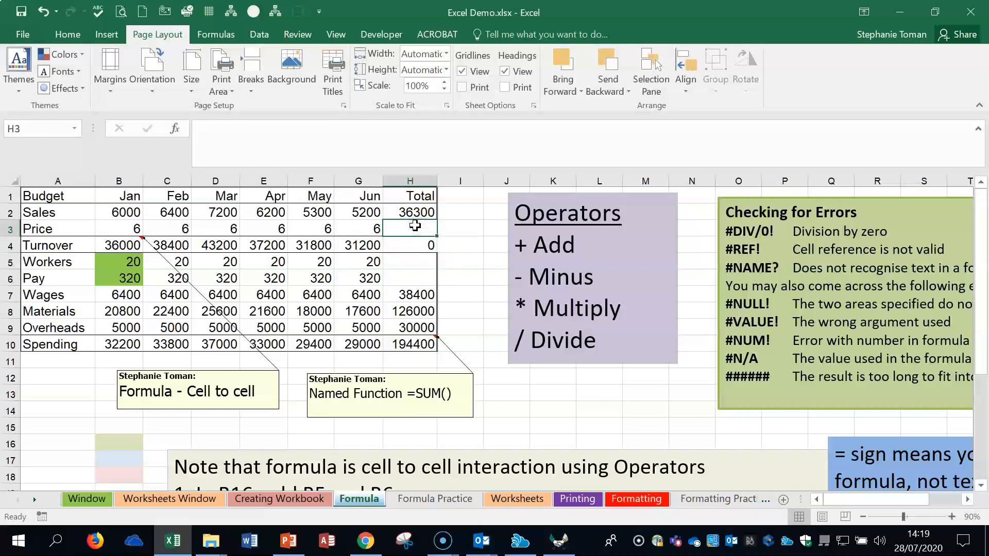
{"action": "type", "text": "6"}
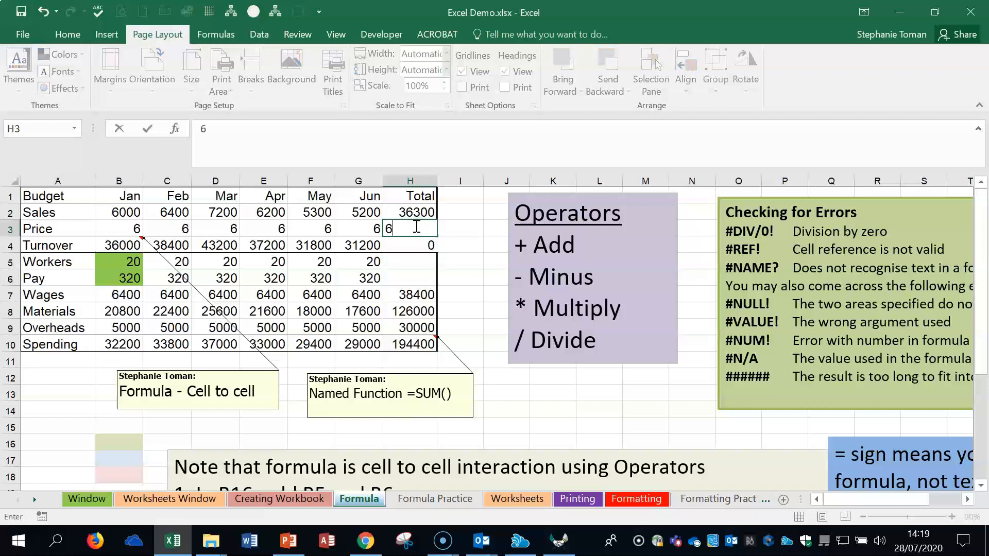
{"action": "left_click", "coordinate": [453, 228]}
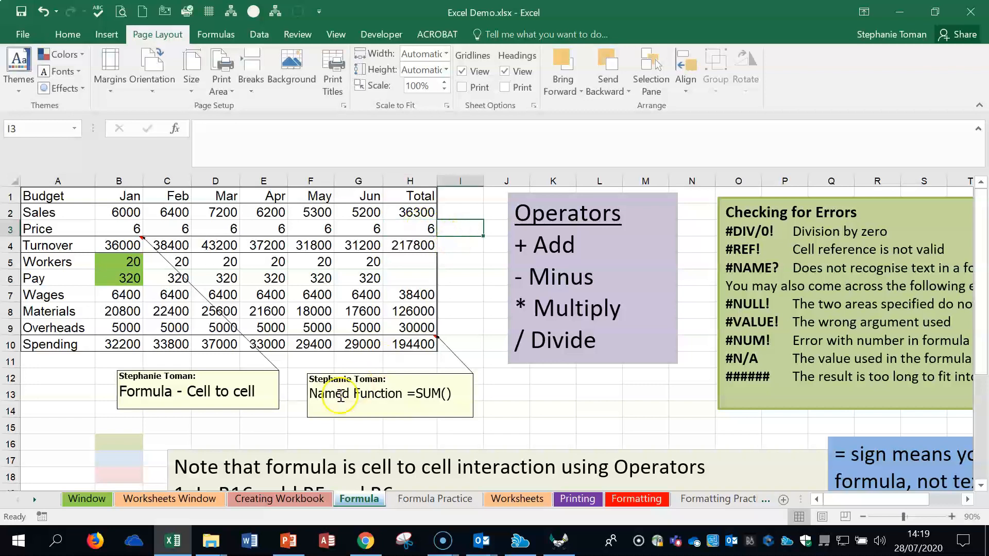
Step: Inspect which cells the January Turnover formula in B4 refers to, and leave it unedited
{"action": "left_click", "coordinate": [106, 262]}
{"action": "left_click", "coordinate": [122, 242]}
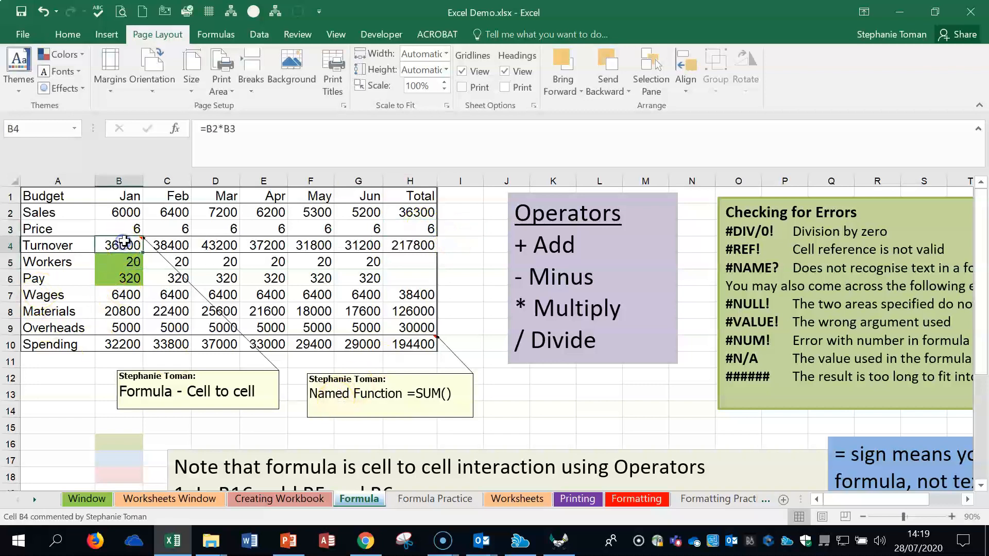
{"action": "double_click", "coordinate": [122, 241]}
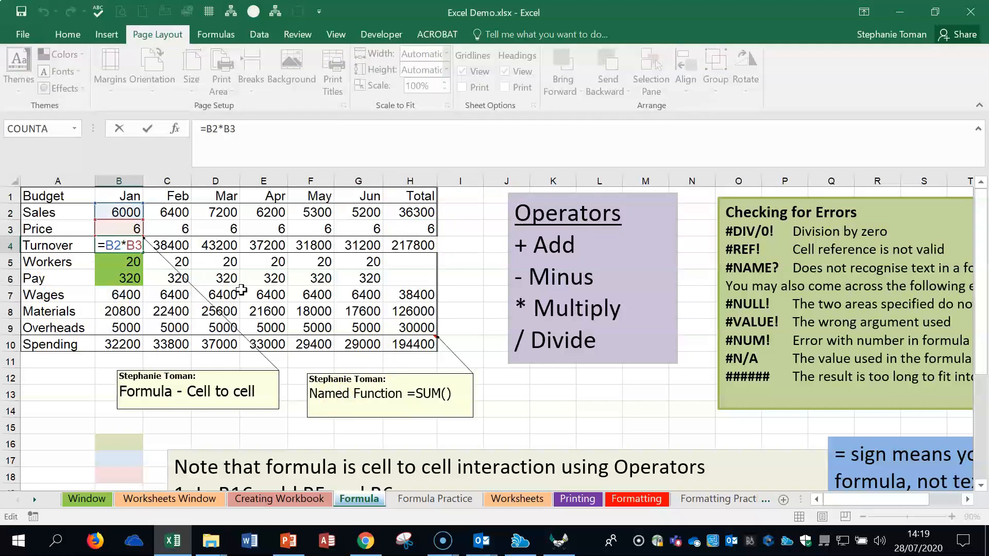
{"action": "key", "text": "Escape"}
{"action": "left_click", "coordinate": [550, 411]}
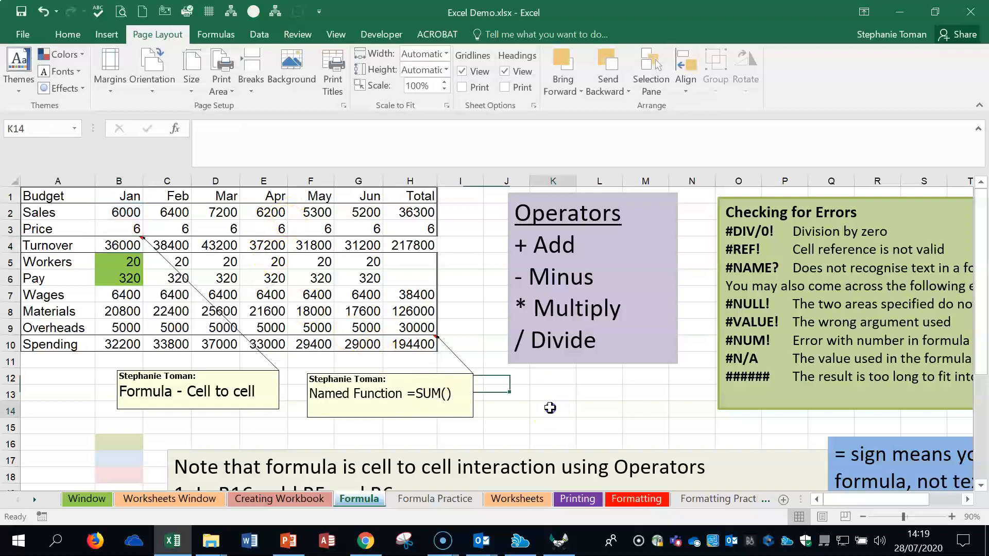
Step: Enter =SUM(B2:B10) in cell A15 to add up the January column
{"action": "scroll", "coordinate": [561, 409], "scroll_direction": "down", "scroll_amount": 2}
{"action": "left_click", "coordinate": [39, 329]}
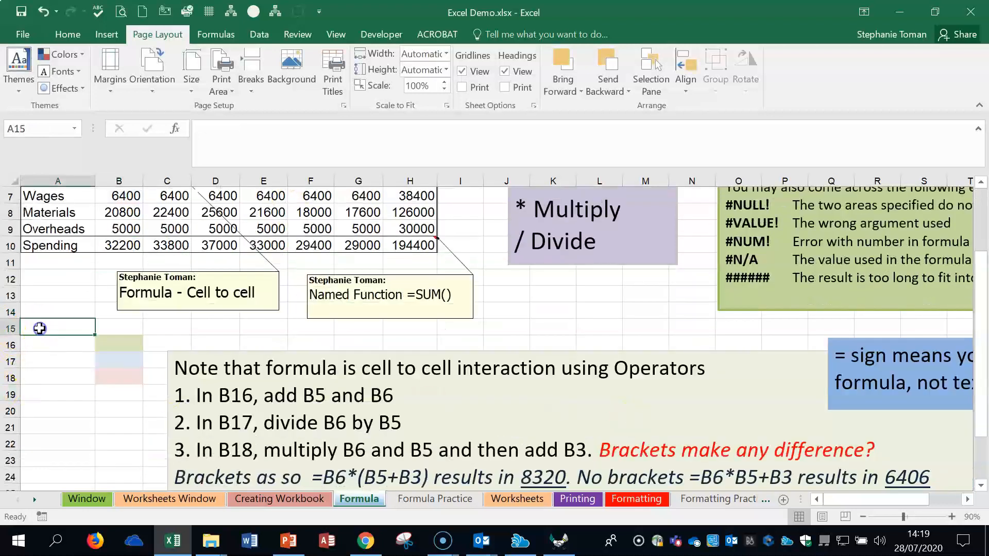
{"action": "type", "text": "=sum"}
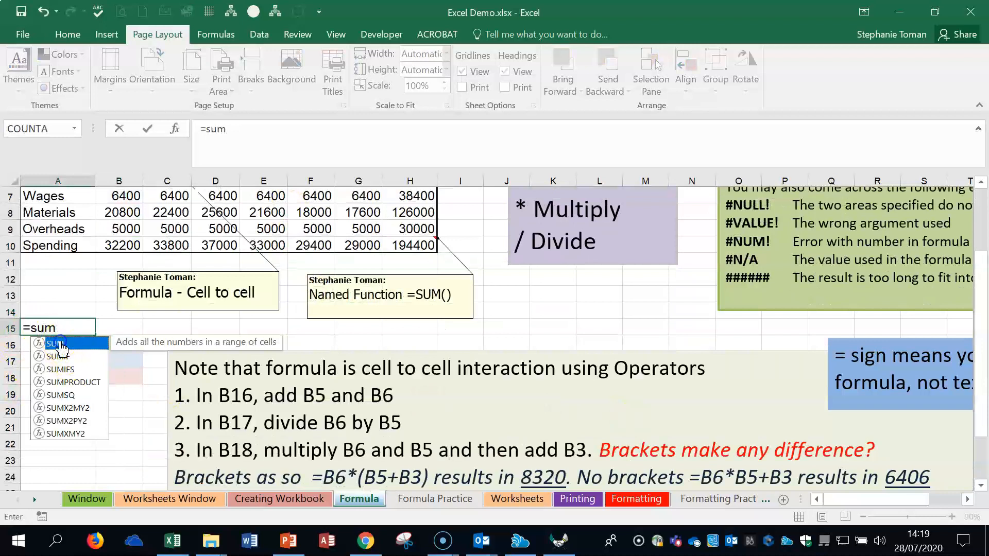
{"action": "double_click", "coordinate": [58, 343]}
{"action": "scroll", "coordinate": [118, 247], "scroll_direction": "up", "scroll_amount": 2}
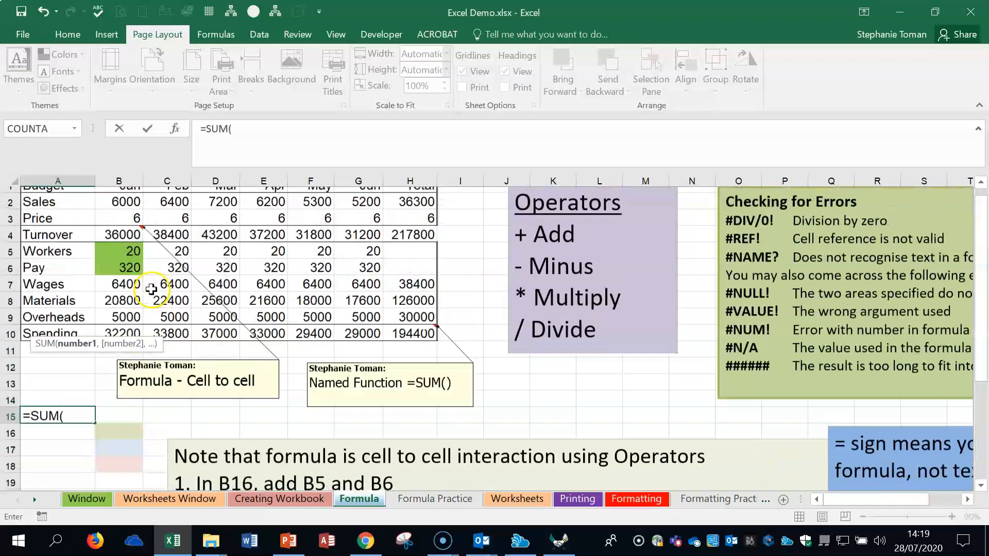
{"action": "left_click_drag", "start_coordinate": [114, 208], "coordinate": [112, 279]}
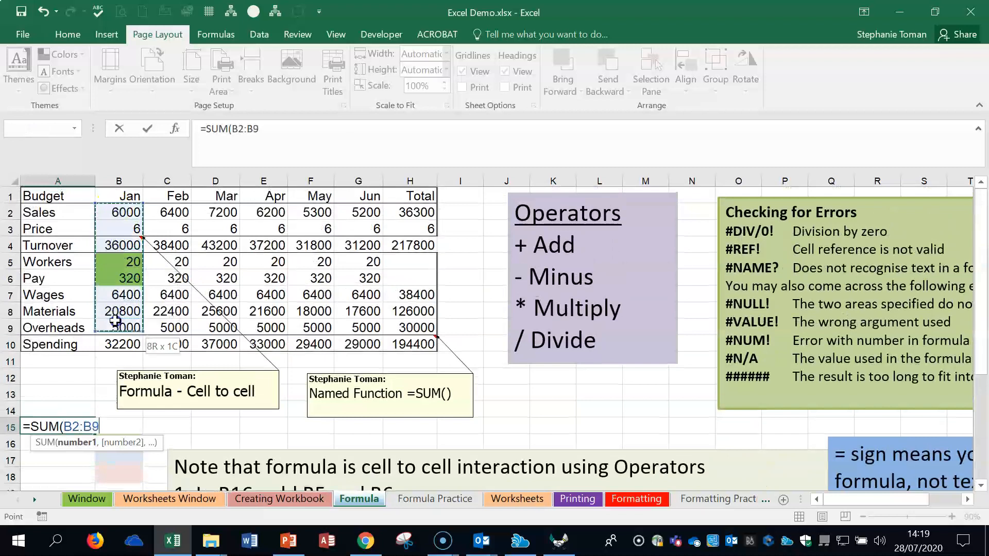
{"action": "left_click", "coordinate": [109, 429]}
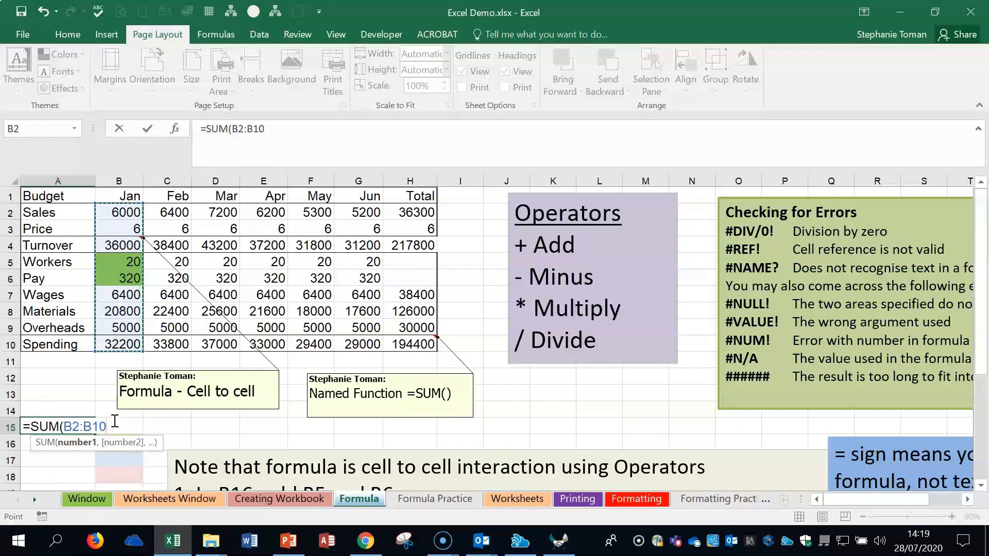
{"action": "type", "text": ")"}
{"action": "key", "text": "Return"}
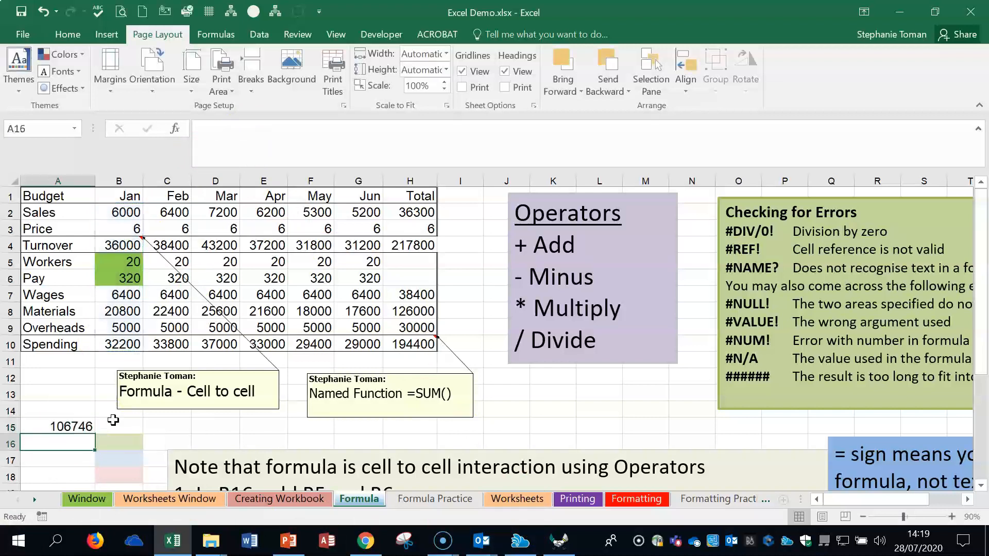
Step: Try replacing the SUM in A15 with the cell-by-cell addition =B2+B3+B4+B5+B6+B7), and decline the suggested correction
{"action": "left_click", "coordinate": [69, 426]}
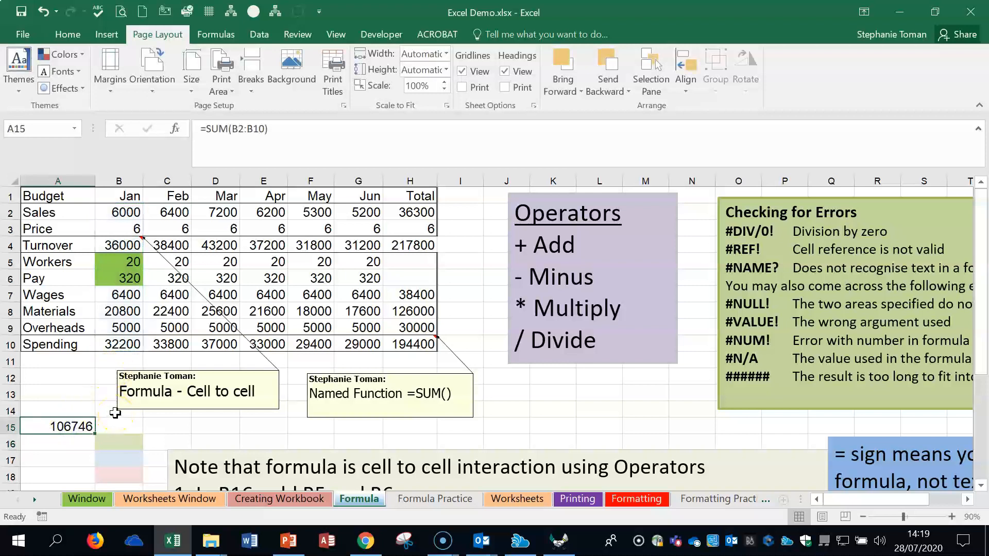
{"action": "type", "text": "="}
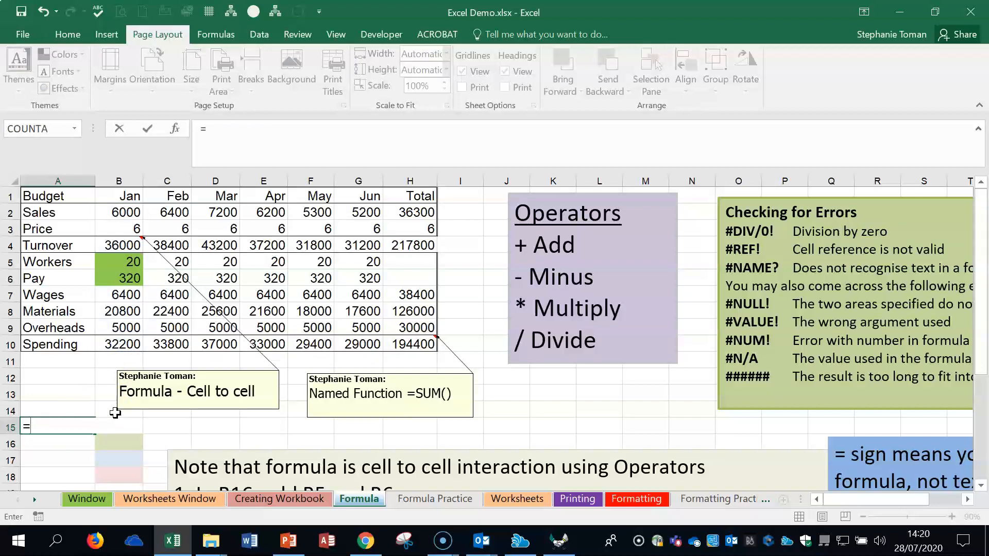
{"action": "left_click", "coordinate": [127, 214]}
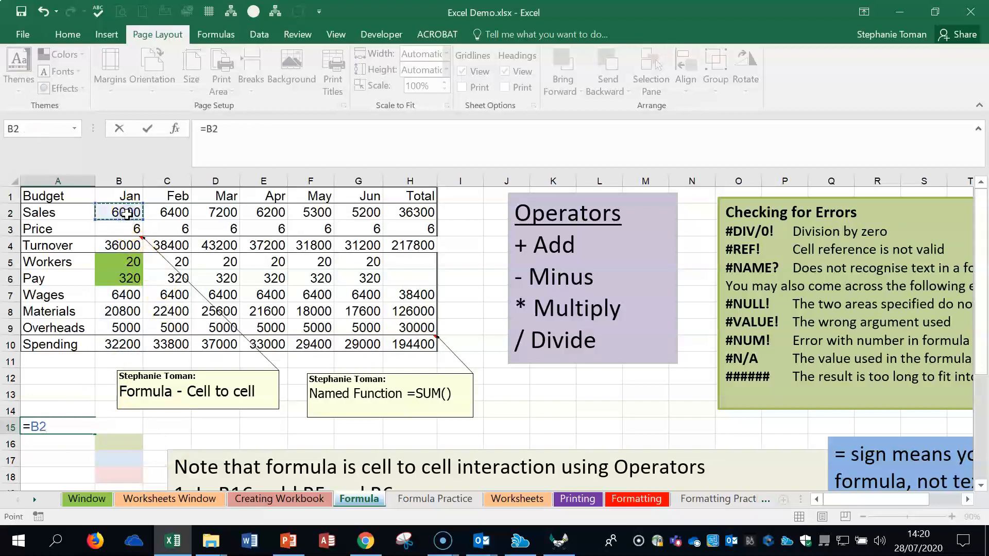
{"action": "type", "text": "+"}
{"action": "left_click", "coordinate": [123, 227]}
{"action": "type", "text": "+"}
{"action": "left_click", "coordinate": [117, 244]}
{"action": "type", "text": "+"}
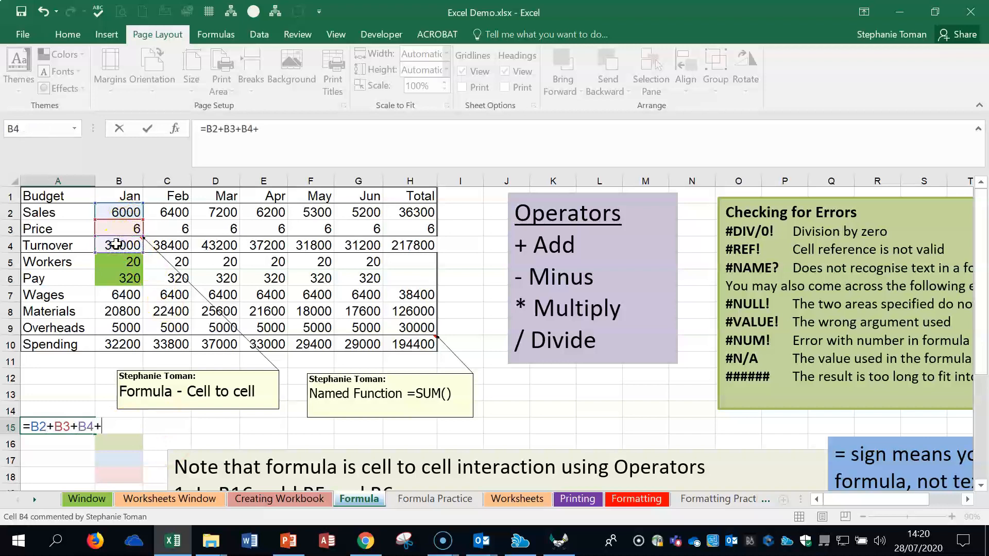
{"action": "left_click", "coordinate": [114, 261]}
{"action": "type", "text": "+"}
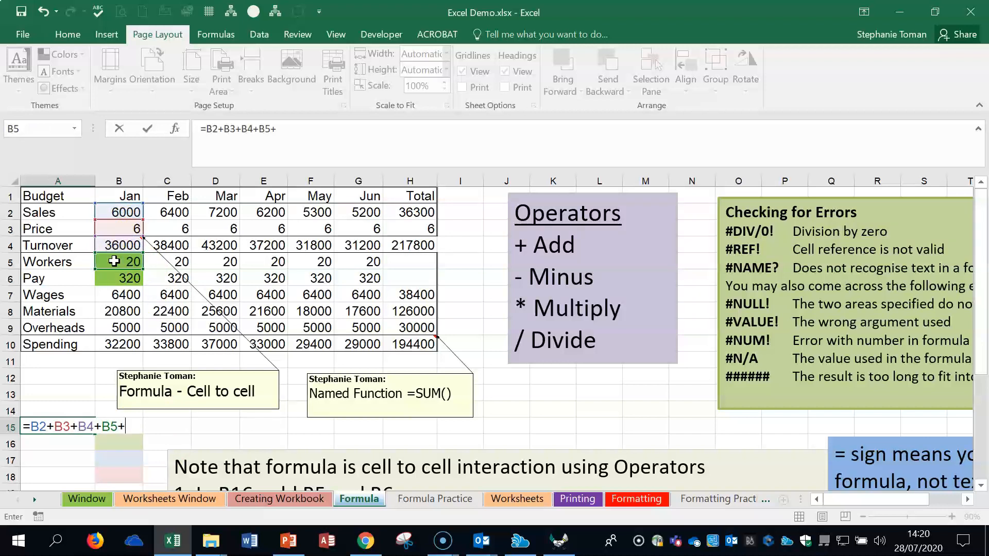
{"action": "left_click", "coordinate": [129, 278]}
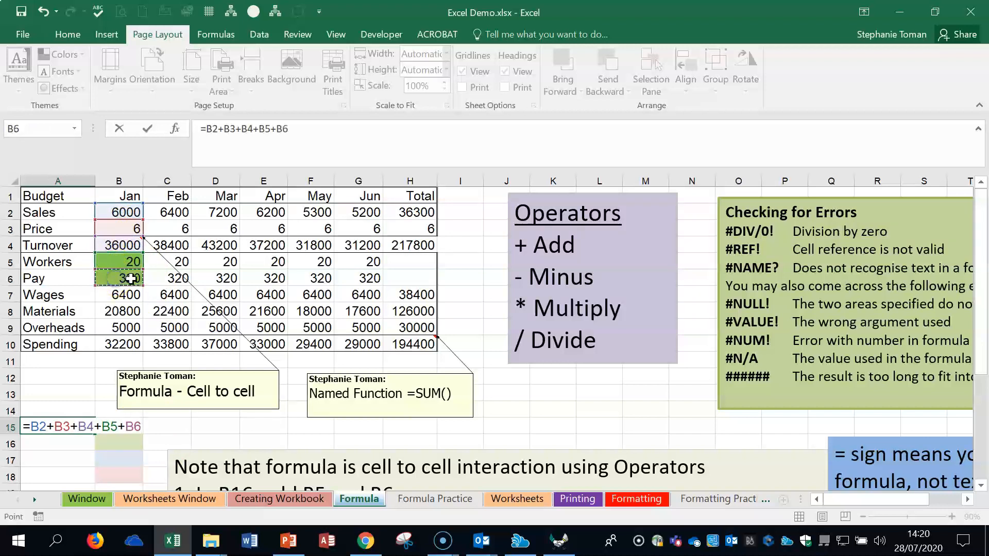
{"action": "type", "text": "+"}
{"action": "left_click", "coordinate": [127, 296]}
{"action": "type", "text": "+"}
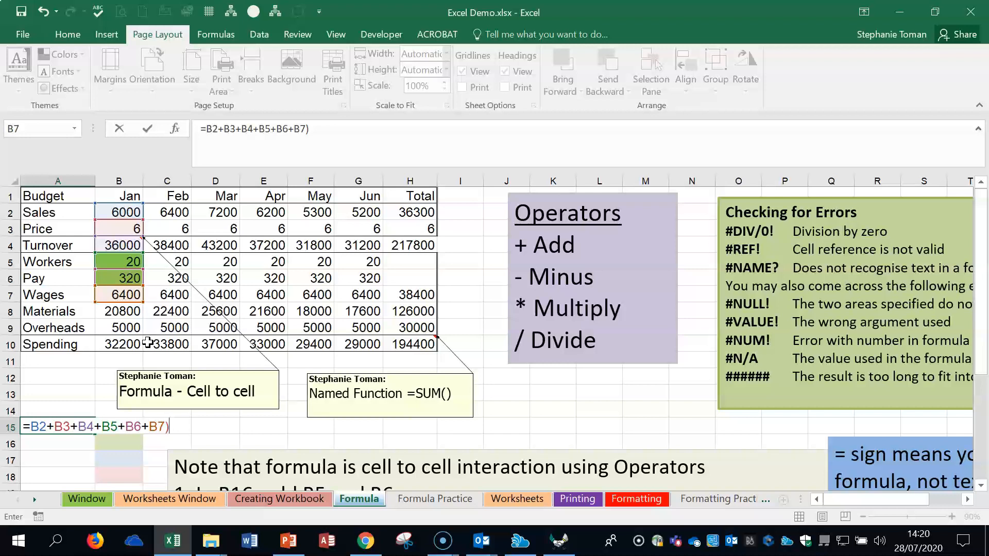
{"action": "key", "text": "Return"}
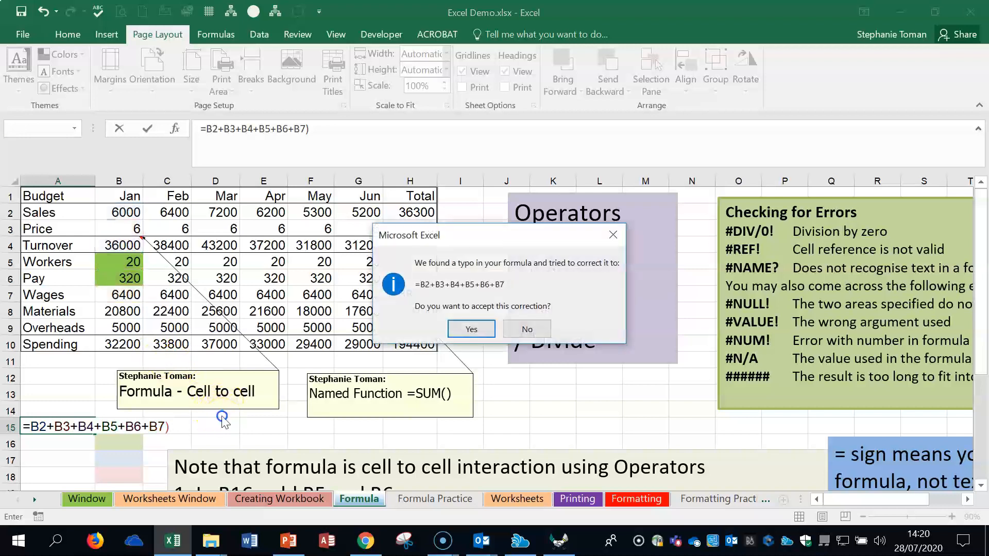
{"action": "left_click", "coordinate": [510, 330]}
{"action": "left_click", "coordinate": [463, 357]}
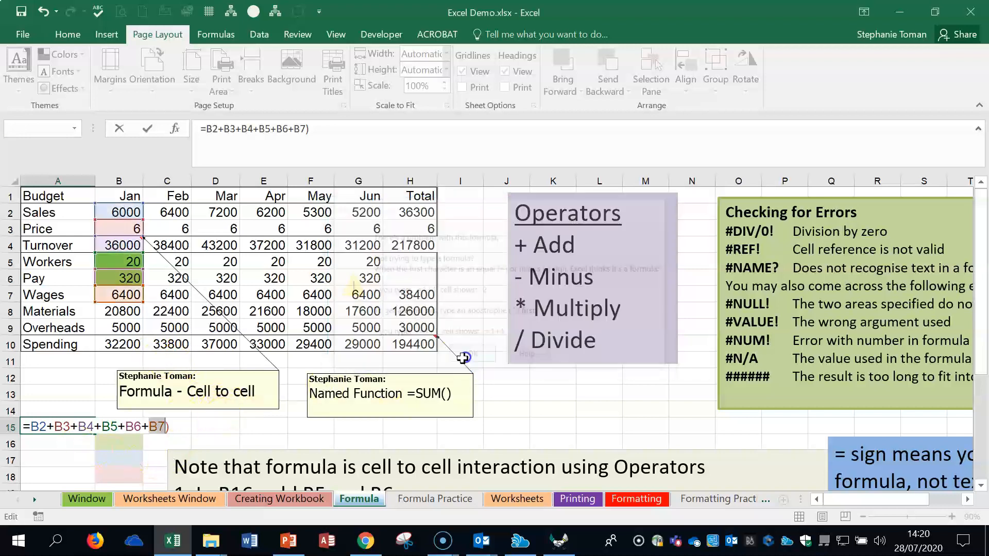
Step: Erase the whole addition formula from A15 and leave the cell empty
{"action": "left_click_drag", "start_coordinate": [169, 426], "coordinate": [18, 427]}
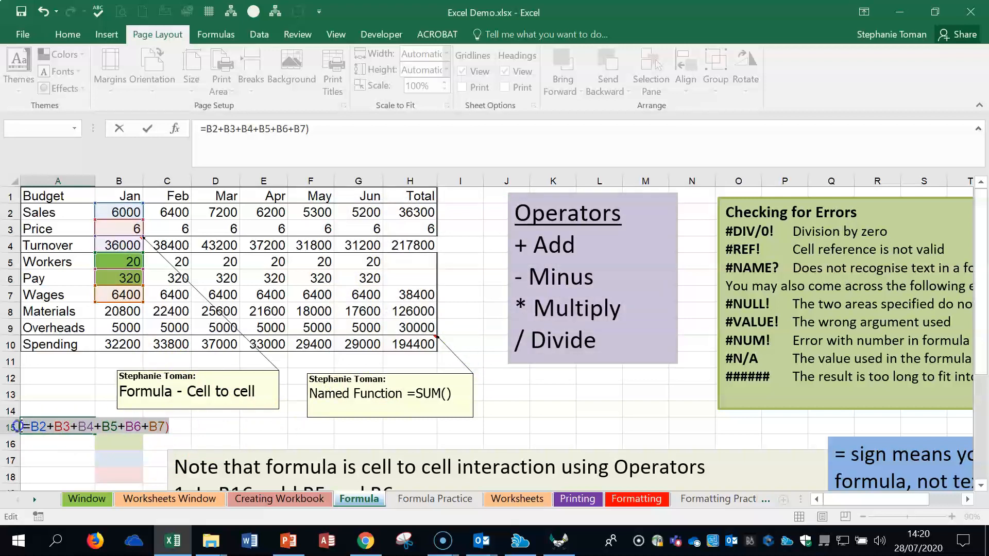
{"action": "key", "text": "BackSpace"}
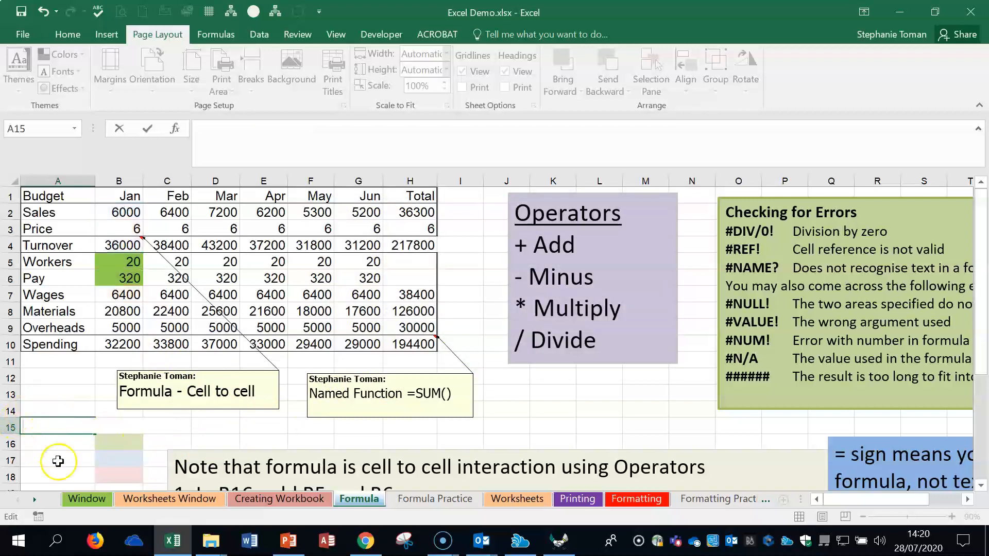
{"action": "left_click", "coordinate": [77, 463]}
{"action": "left_click", "coordinate": [188, 430]}
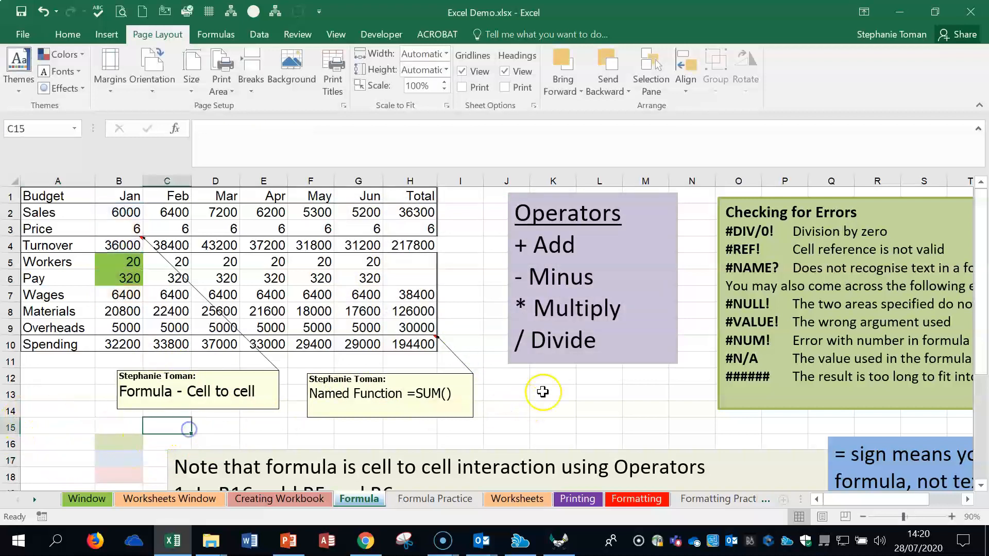
Step: Add B5 and B6 in cell B16 with the formula =B5+B6, and review the cells it refers to without editing it
{"action": "left_click", "coordinate": [951, 516]}
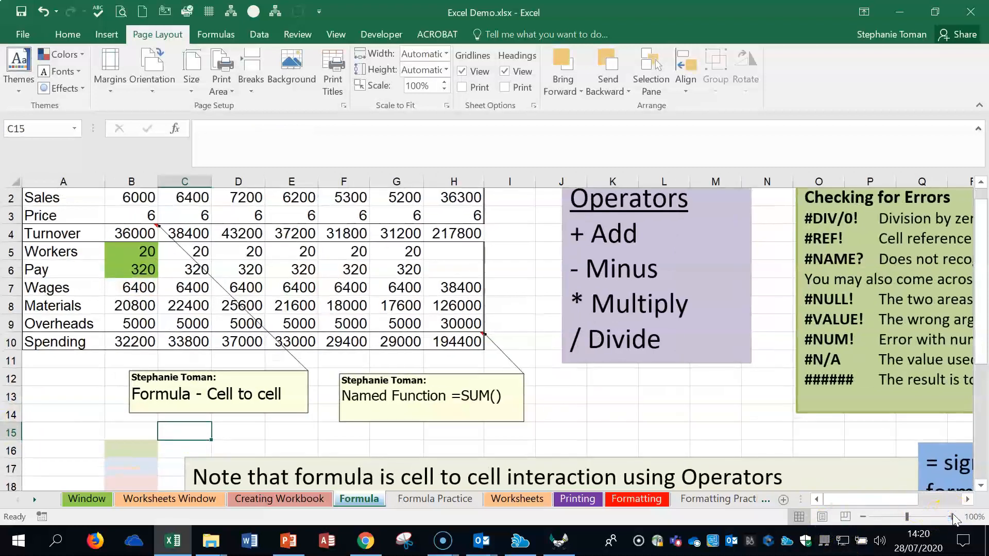
{"action": "left_click", "coordinate": [135, 442]}
{"action": "scroll", "coordinate": [351, 433], "scroll_direction": "down", "scroll_amount": 1}
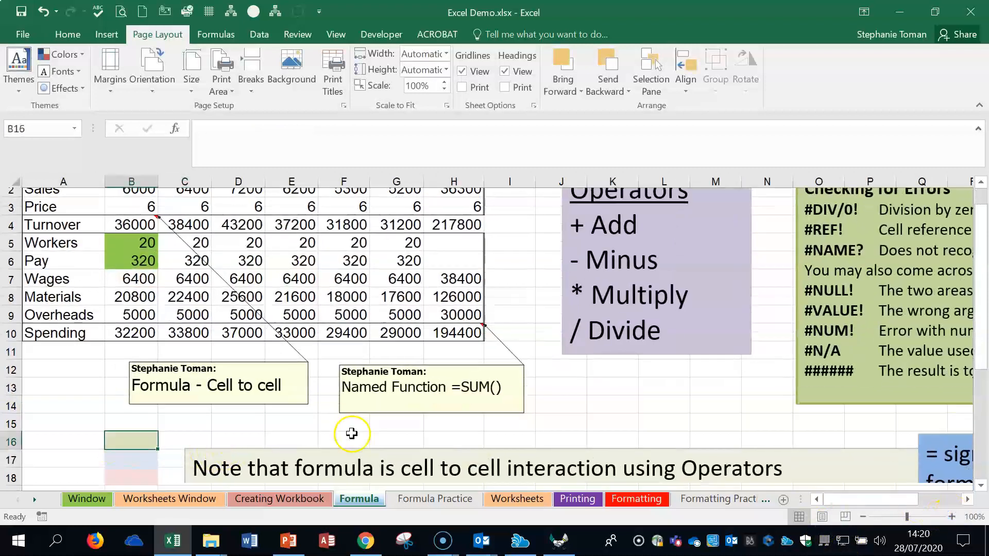
{"action": "scroll", "coordinate": [351, 433], "scroll_direction": "down", "scroll_amount": 2}
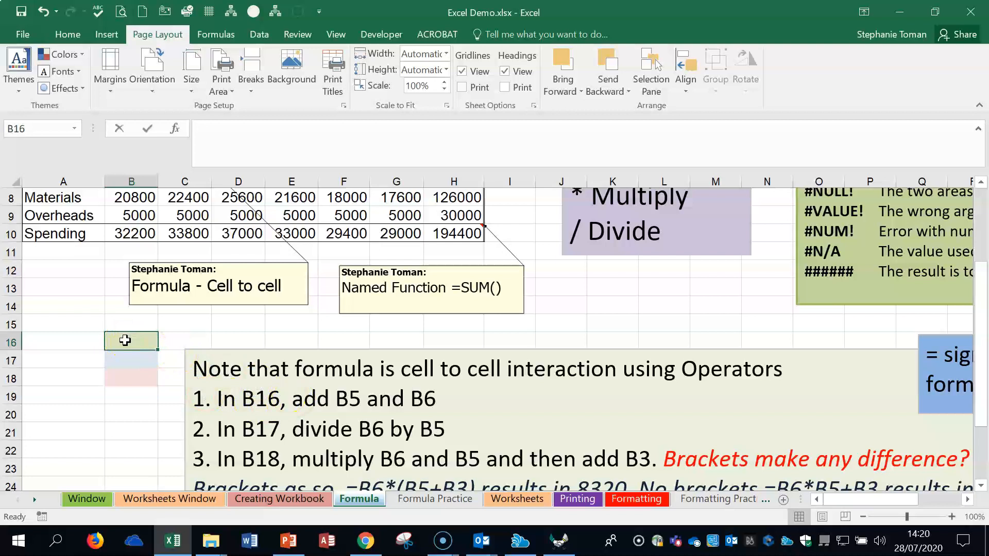
{"action": "type", "text": "="}
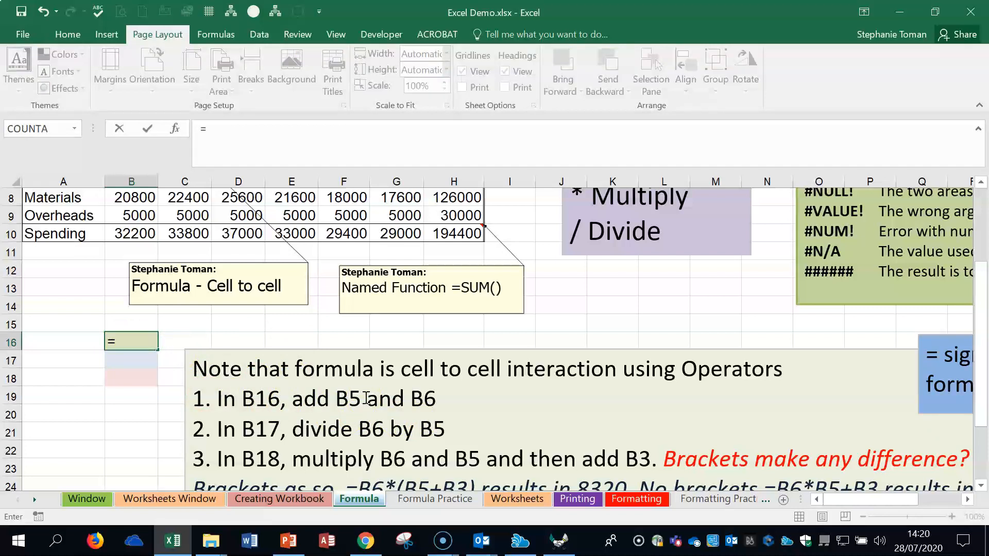
{"action": "scroll", "coordinate": [365, 397], "scroll_direction": "up", "scroll_amount": 2}
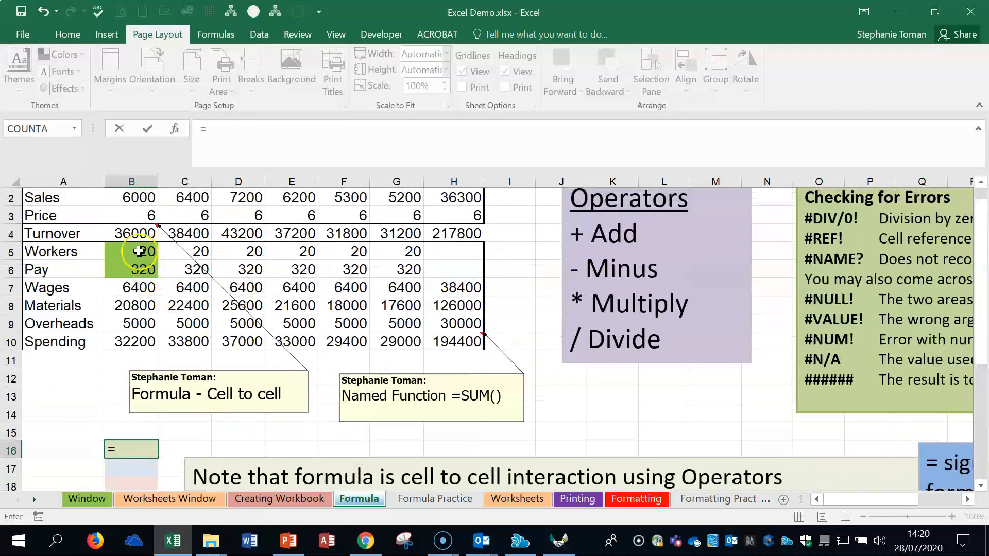
{"action": "left_click", "coordinate": [140, 251]}
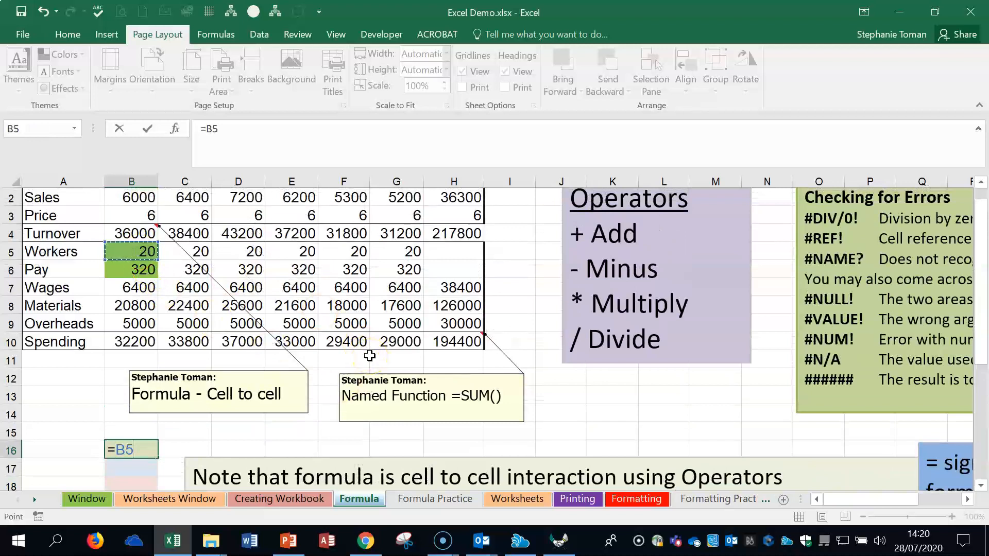
{"action": "type", "text": "+"}
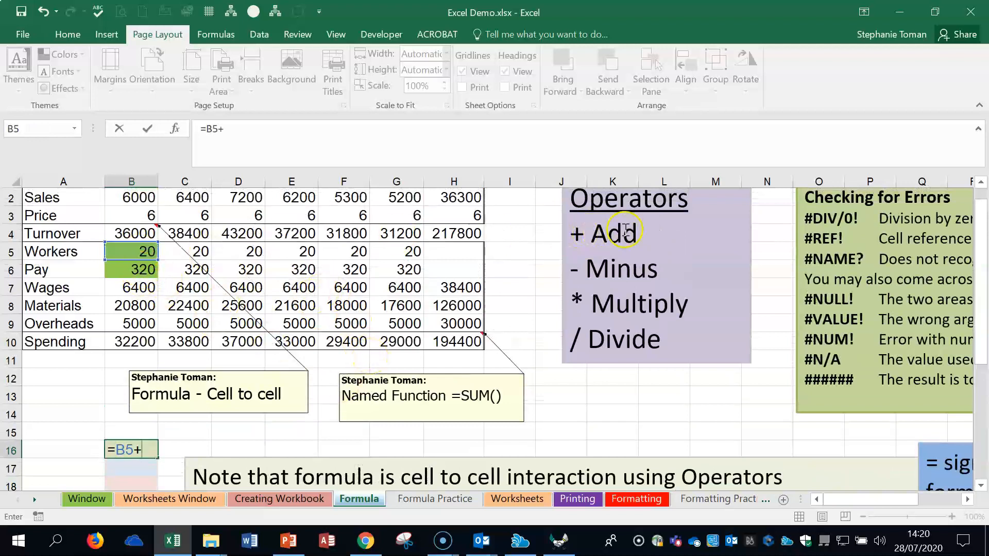
{"action": "left_click", "coordinate": [136, 272]}
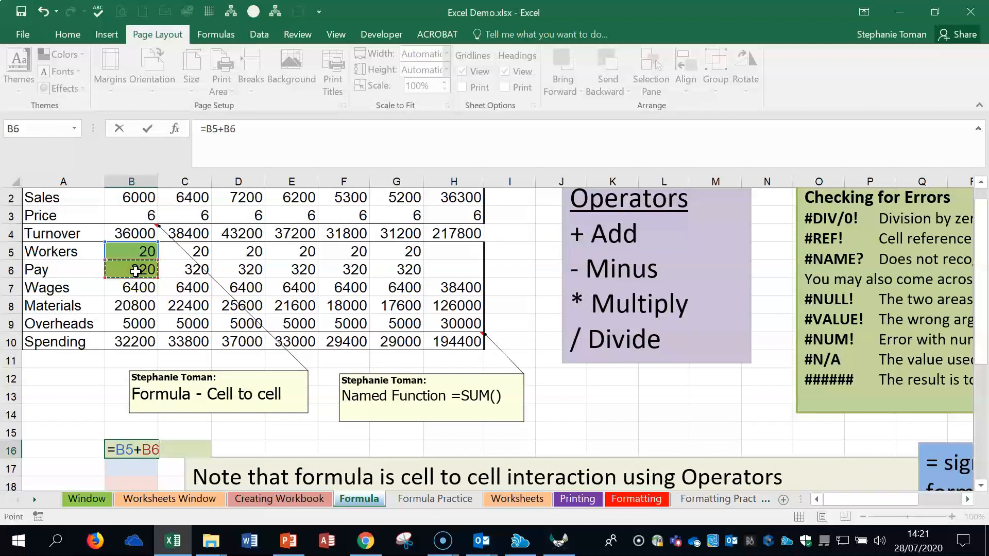
{"action": "key", "text": "Return"}
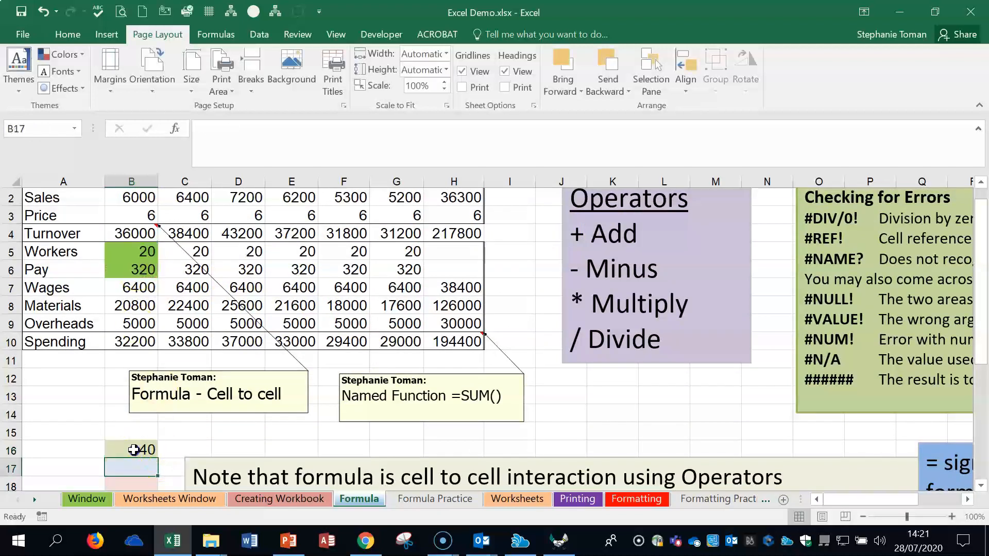
{"action": "double_click", "coordinate": [133, 450]}
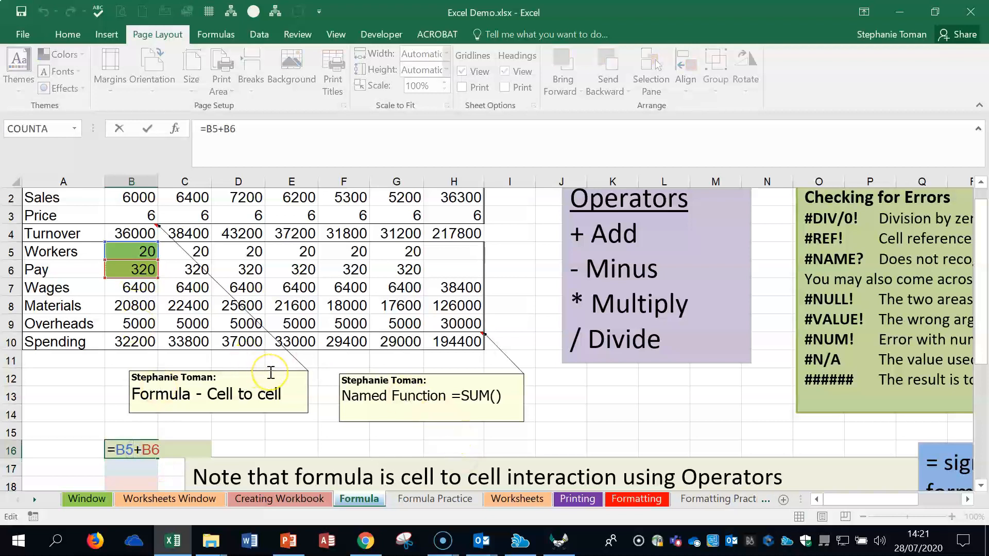
{"action": "key", "text": "Escape"}
Step: Divide the January Pay by the January Workers in cell B17 with the formula =B6/B5
{"action": "left_click", "coordinate": [132, 469]}
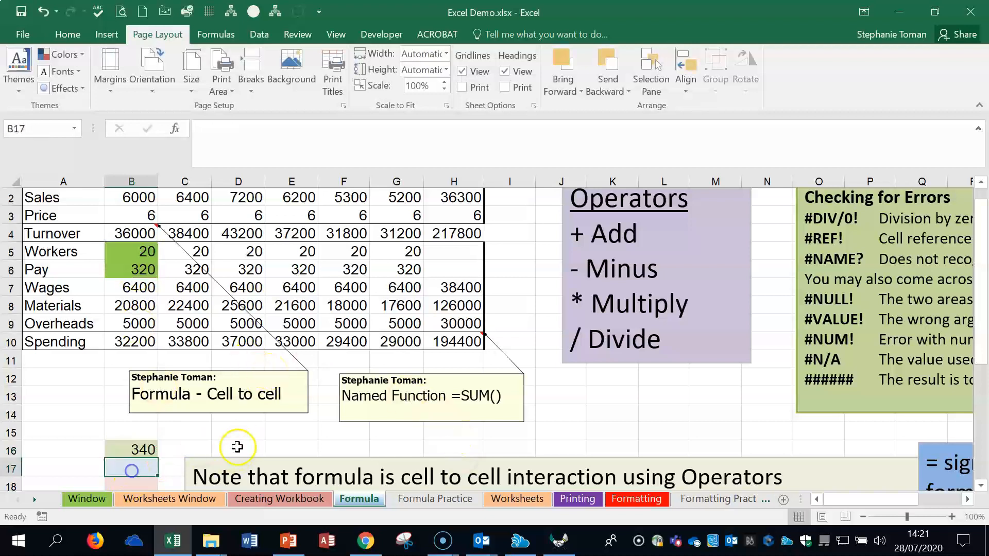
{"action": "scroll", "coordinate": [259, 443], "scroll_direction": "down", "scroll_amount": 2}
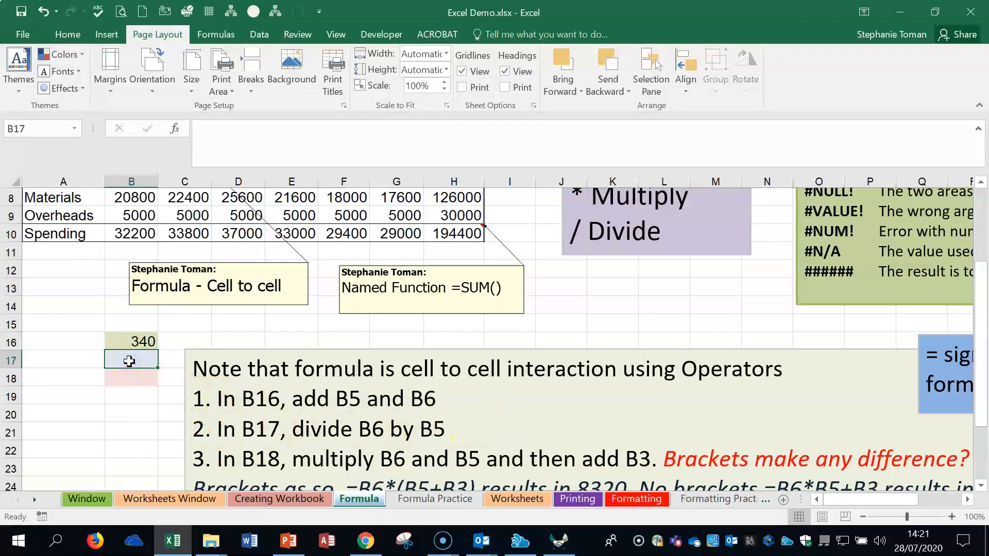
{"action": "type", "text": "="}
{"action": "scroll", "coordinate": [194, 322], "scroll_direction": "up", "scroll_amount": 2}
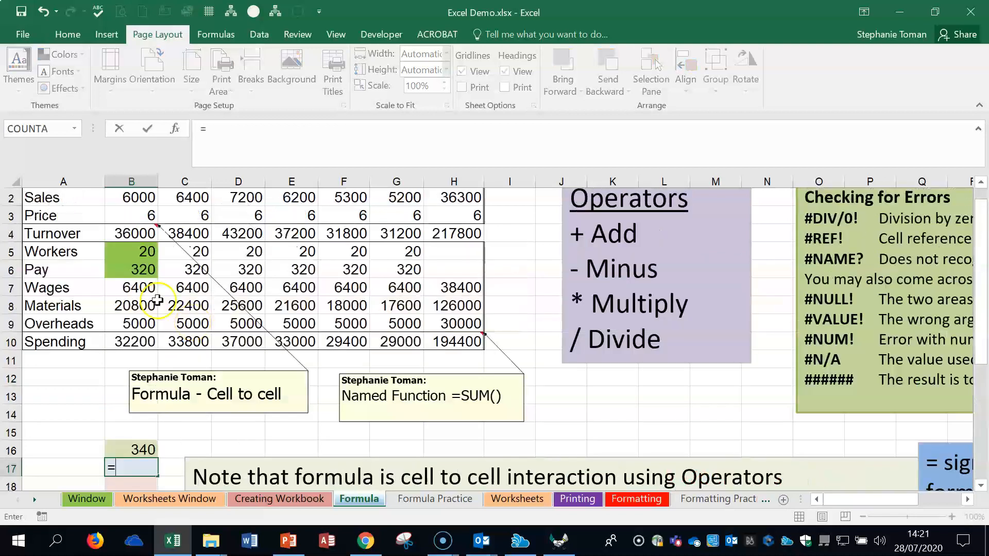
{"action": "scroll", "coordinate": [376, 456], "scroll_direction": "down", "scroll_amount": 1}
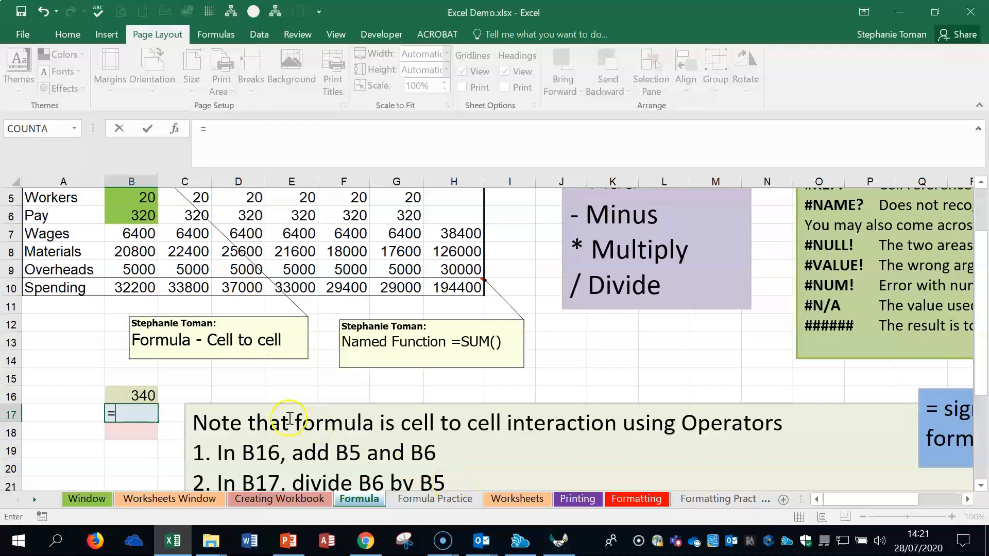
{"action": "scroll", "coordinate": [289, 474], "scroll_direction": "up", "scroll_amount": 2}
{"action": "left_click", "coordinate": [120, 286]}
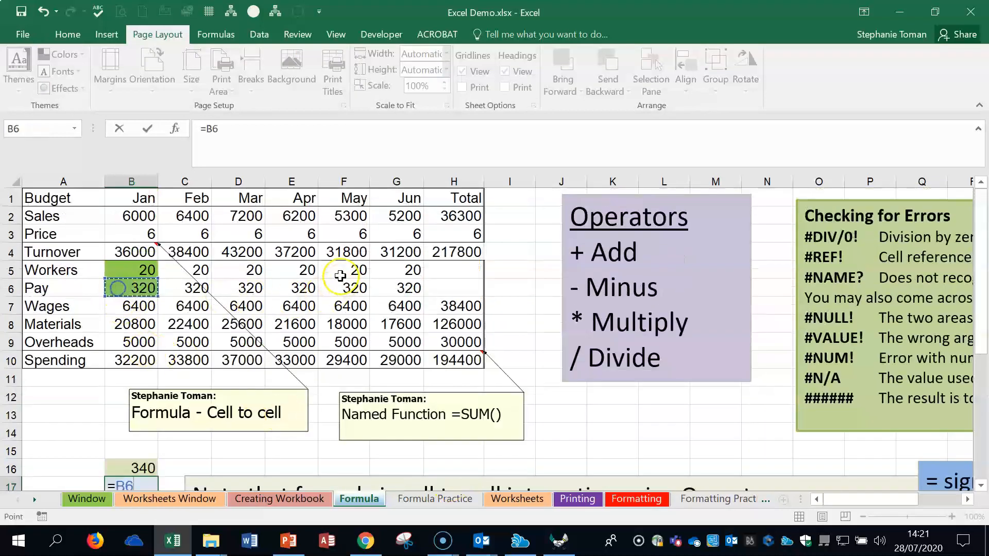
{"action": "scroll", "coordinate": [457, 312], "scroll_direction": "down", "scroll_amount": 2}
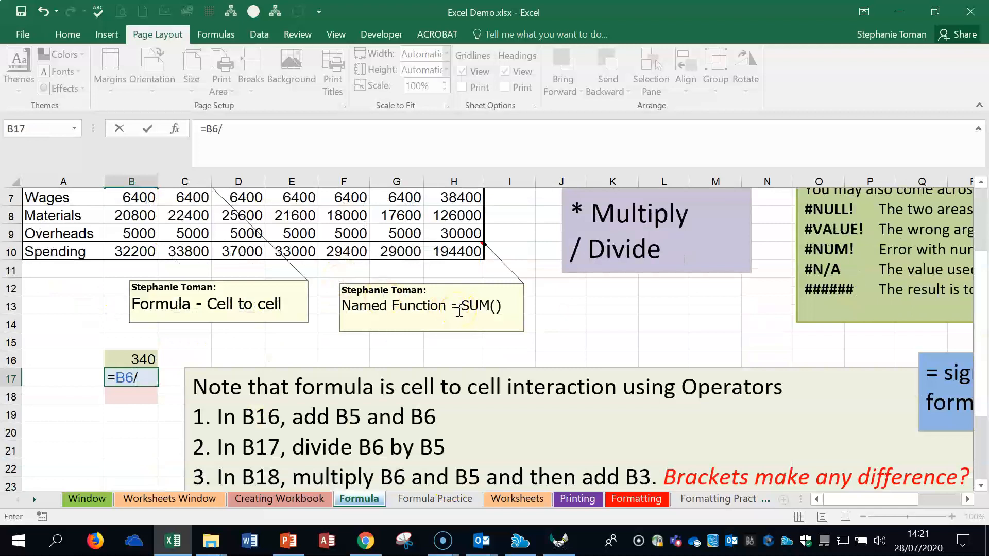
{"action": "scroll", "coordinate": [460, 311], "scroll_direction": "up", "scroll_amount": 1}
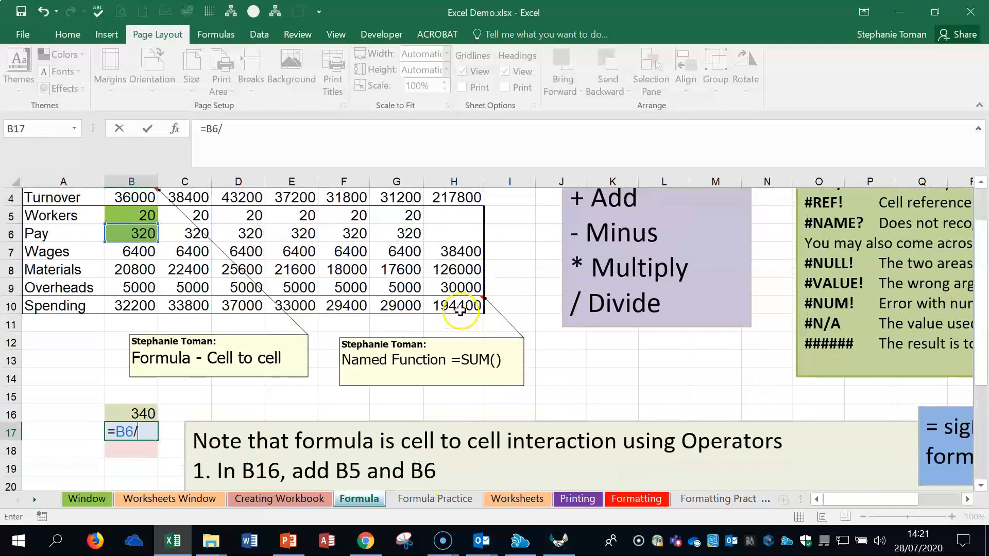
{"action": "left_click", "coordinate": [155, 215]}
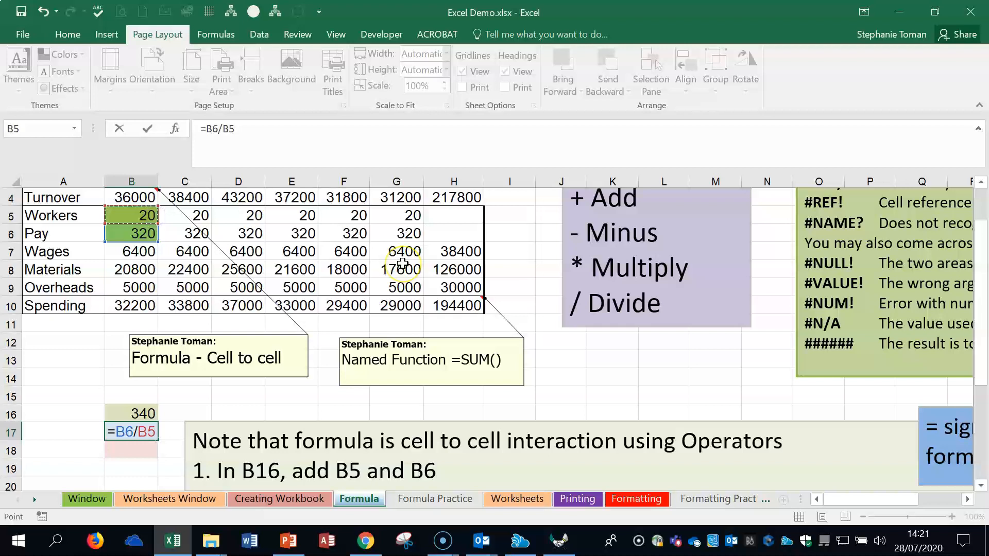
{"action": "key", "text": "Return"}
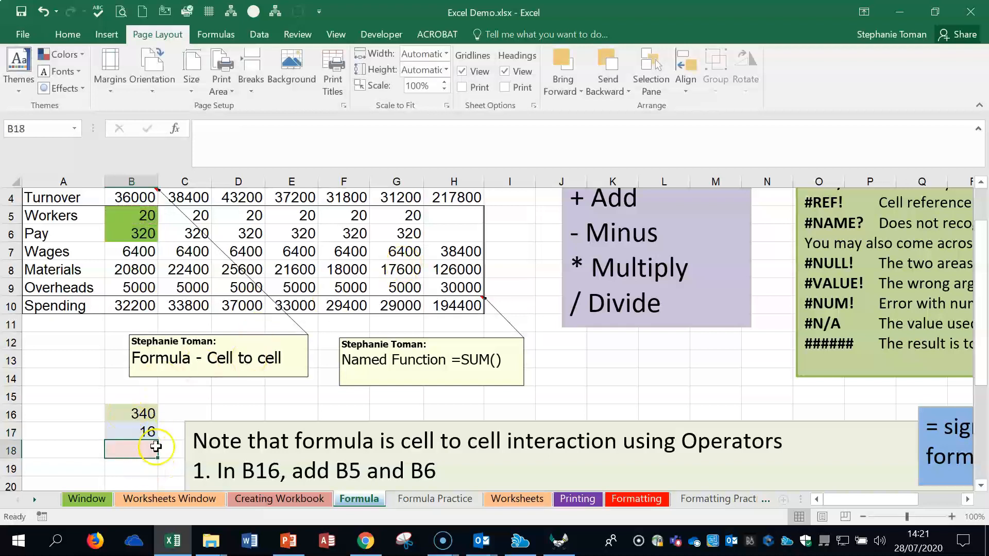
Step: Enter the bracket-free formula =B6*B5+B3 in cell B18 to multiply Pay by Workers and add Price
{"action": "scroll", "coordinate": [147, 446], "scroll_direction": "down", "scroll_amount": 1}
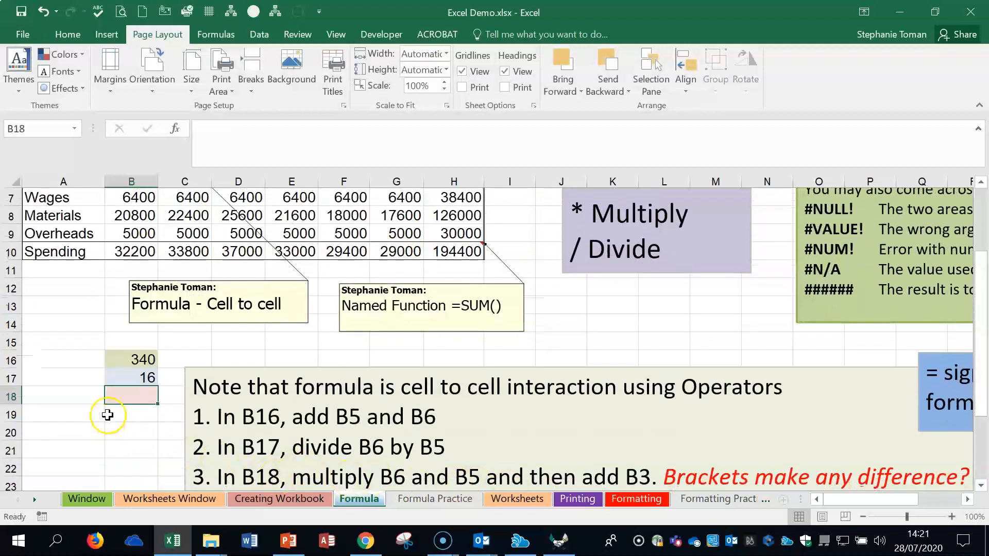
{"action": "type", "text": "="}
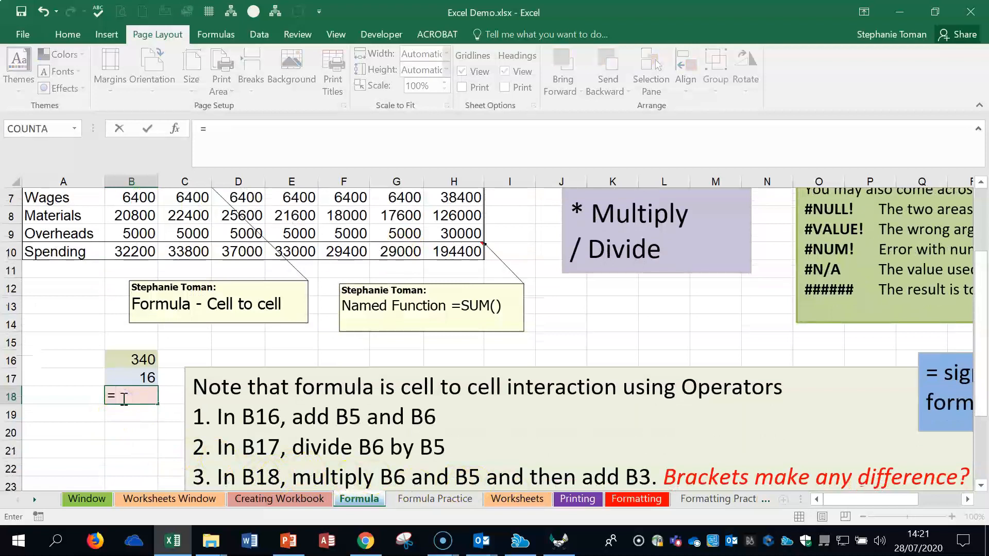
{"action": "scroll", "coordinate": [124, 400], "scroll_direction": "up", "scroll_amount": 2}
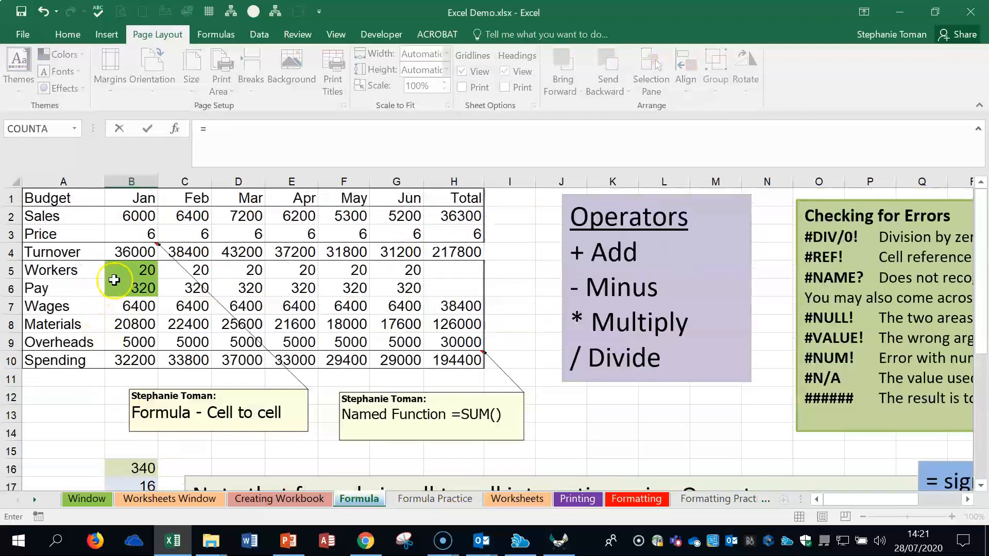
{"action": "left_click", "coordinate": [128, 290]}
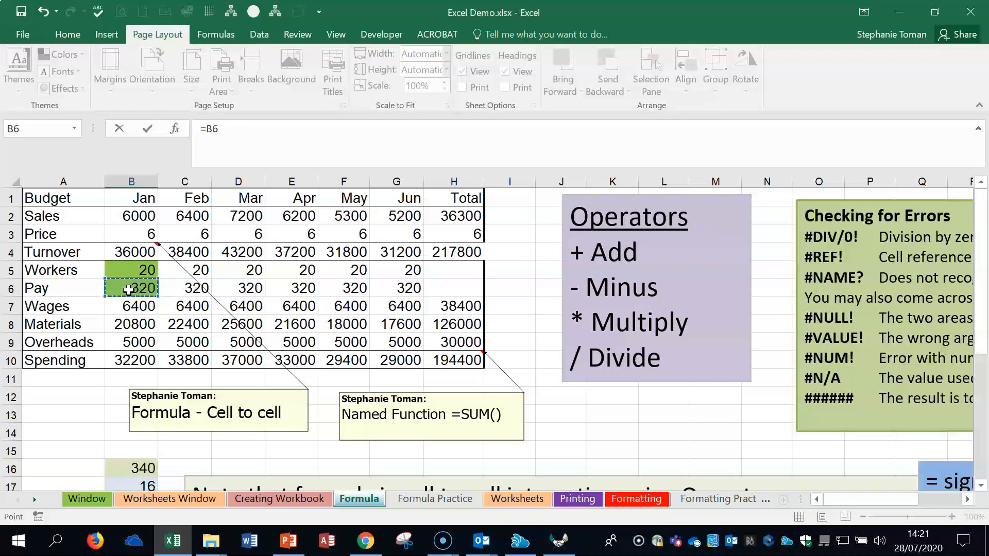
{"action": "type", "text": "*"}
{"action": "scroll", "coordinate": [248, 417], "scroll_direction": "down", "scroll_amount": 1}
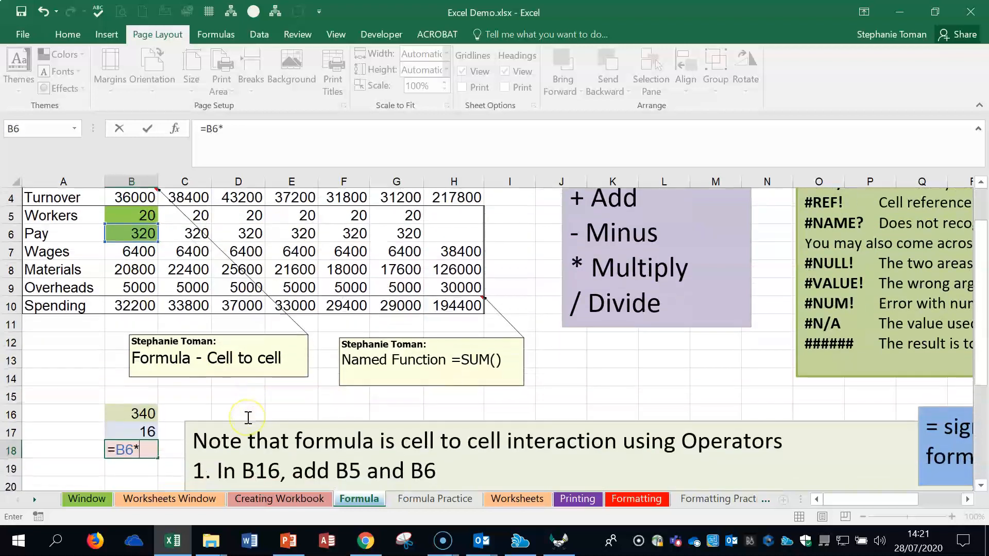
{"action": "scroll", "coordinate": [248, 418], "scroll_direction": "down", "scroll_amount": 1}
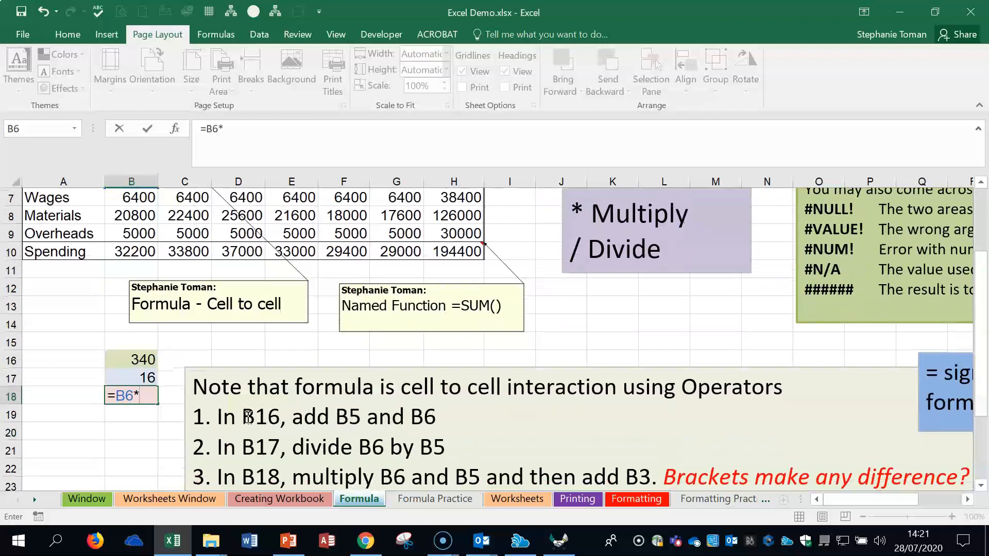
{"action": "scroll", "coordinate": [132, 238], "scroll_direction": "up", "scroll_amount": 2}
{"action": "left_click", "coordinate": [134, 267]}
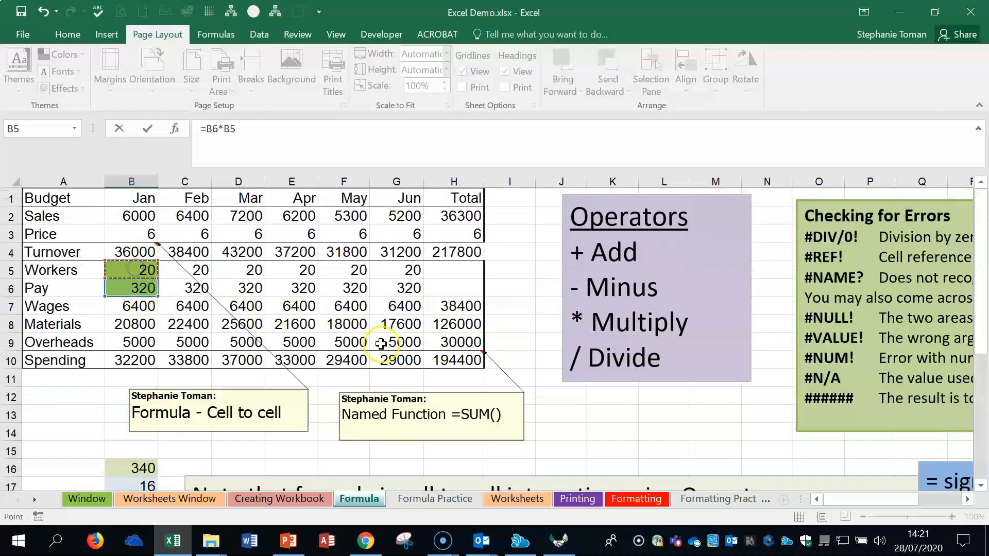
{"action": "scroll", "coordinate": [384, 344], "scroll_direction": "down", "scroll_amount": 2}
{"action": "scroll", "coordinate": [385, 344], "scroll_direction": "down", "scroll_amount": 1}
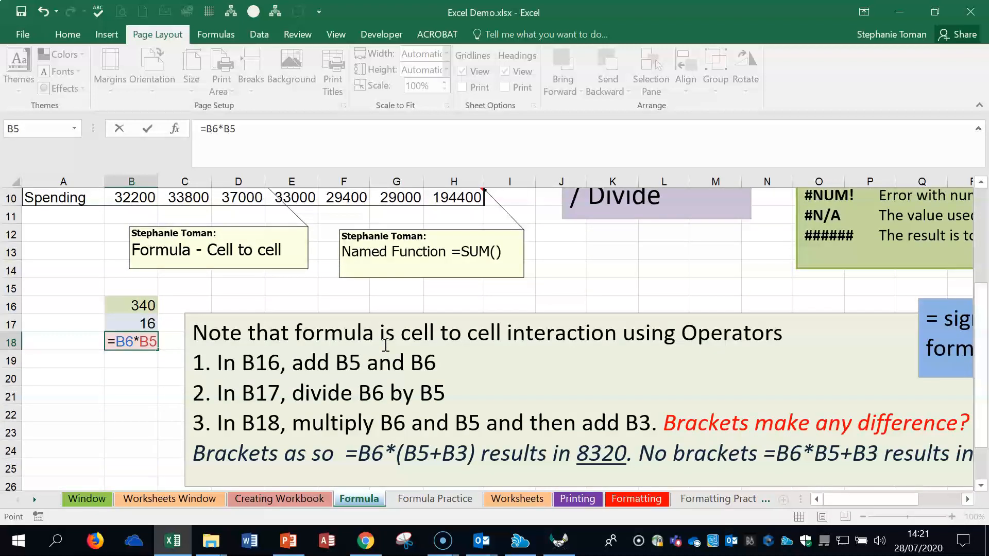
{"action": "type", "text": "+"}
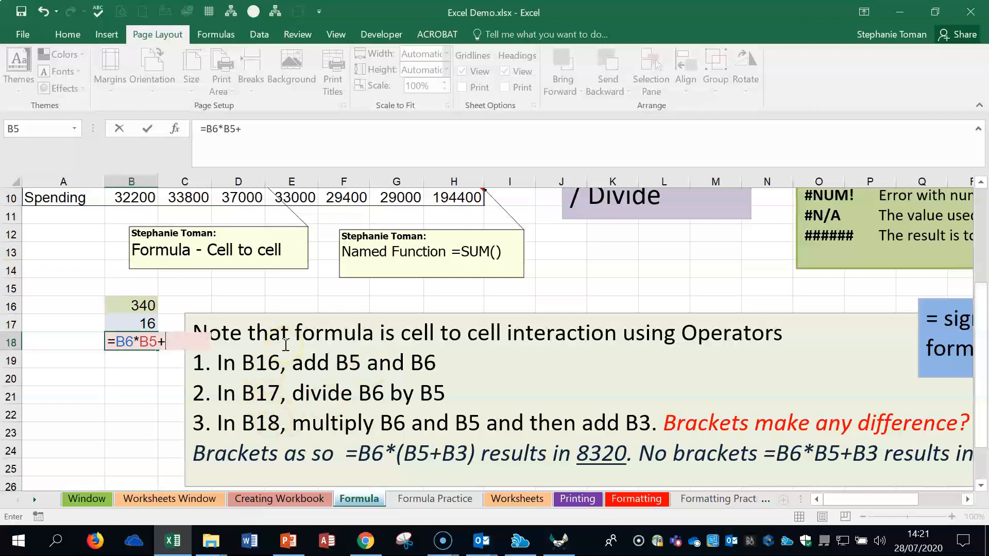
{"action": "scroll", "coordinate": [324, 342], "scroll_direction": "up", "scroll_amount": 2}
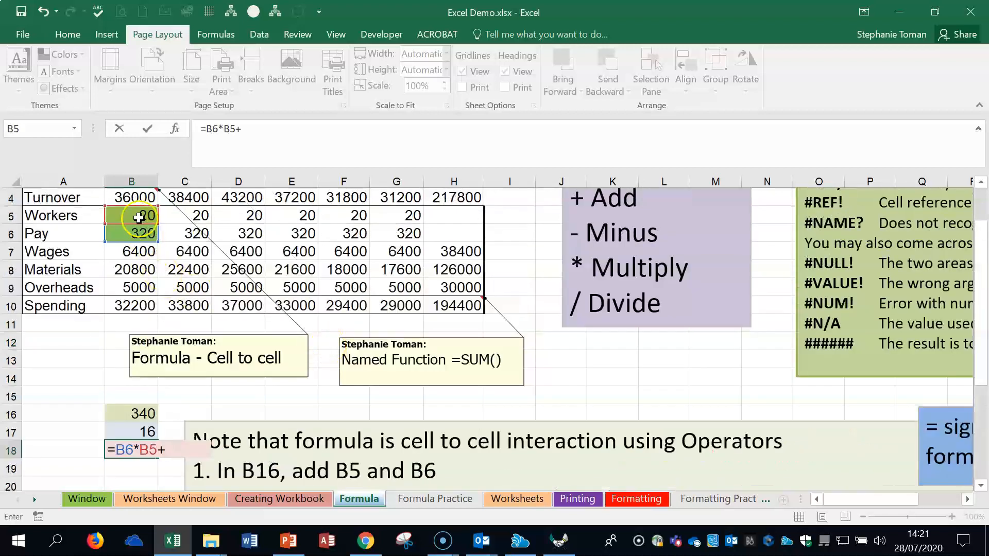
{"action": "scroll", "coordinate": [135, 195], "scroll_direction": "up", "scroll_amount": 1}
{"action": "left_click", "coordinate": [146, 234]}
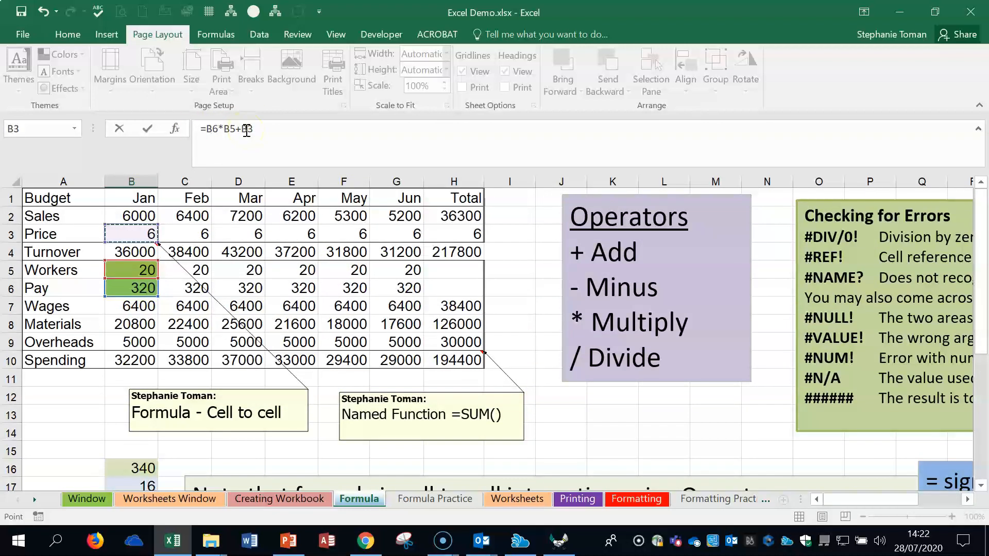
{"action": "key", "text": "Return"}
Step: Add brackets around the addition in the B18 formula so that it reads =B6*(B5+B3)
{"action": "left_click", "coordinate": [147, 449]}
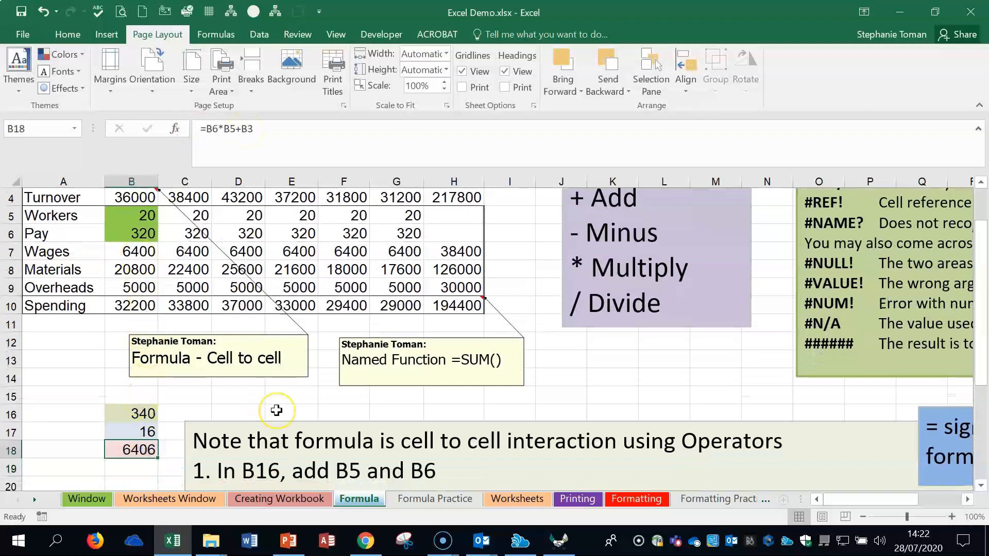
{"action": "scroll", "coordinate": [276, 410], "scroll_direction": "down", "scroll_amount": 3}
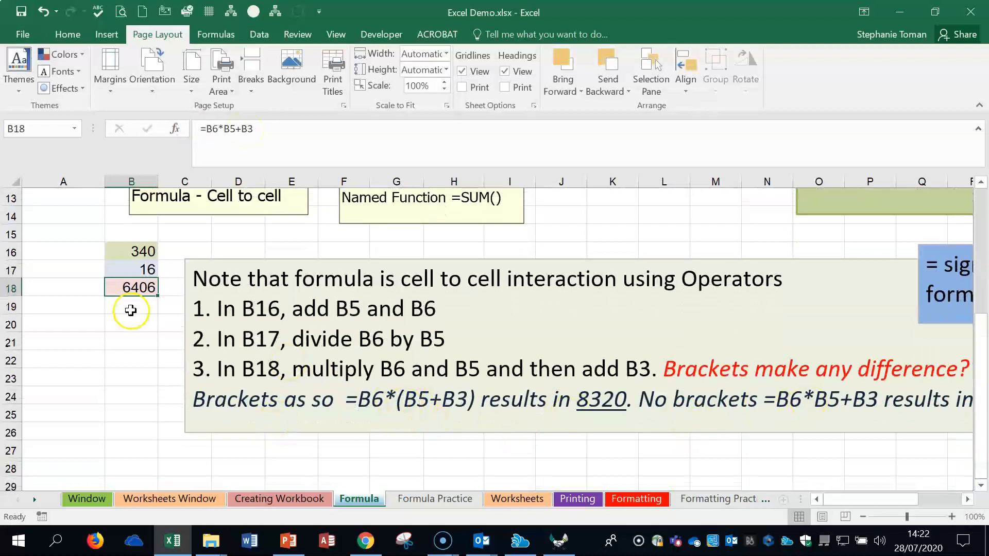
{"action": "left_click", "coordinate": [225, 129]}
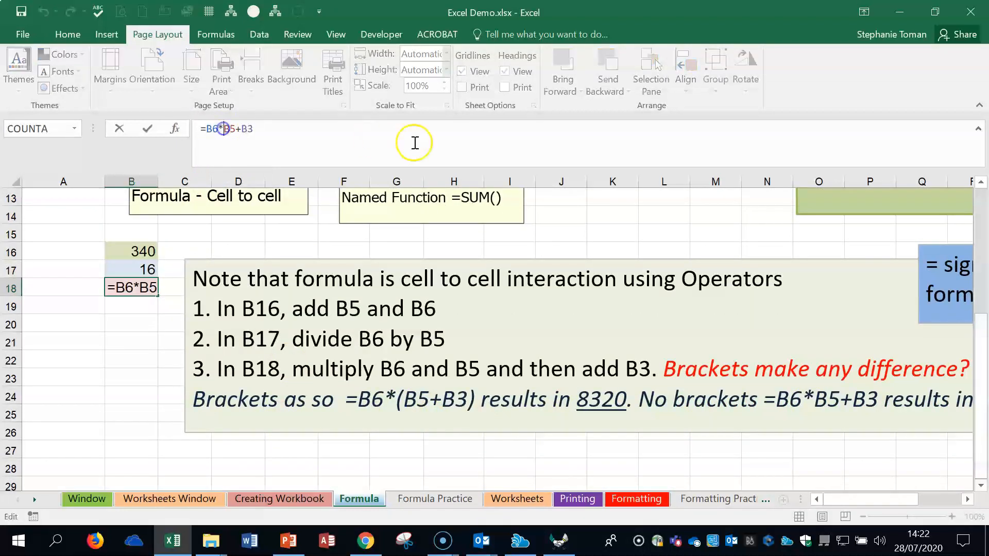
{"action": "type", "text": "("}
{"action": "left_click", "coordinate": [262, 129]}
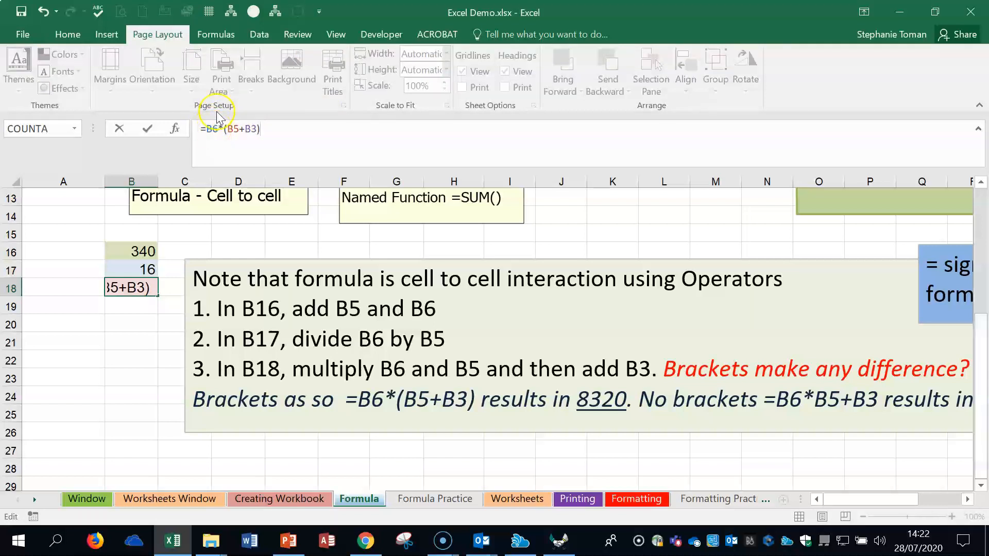
{"action": "key", "text": "Return"}
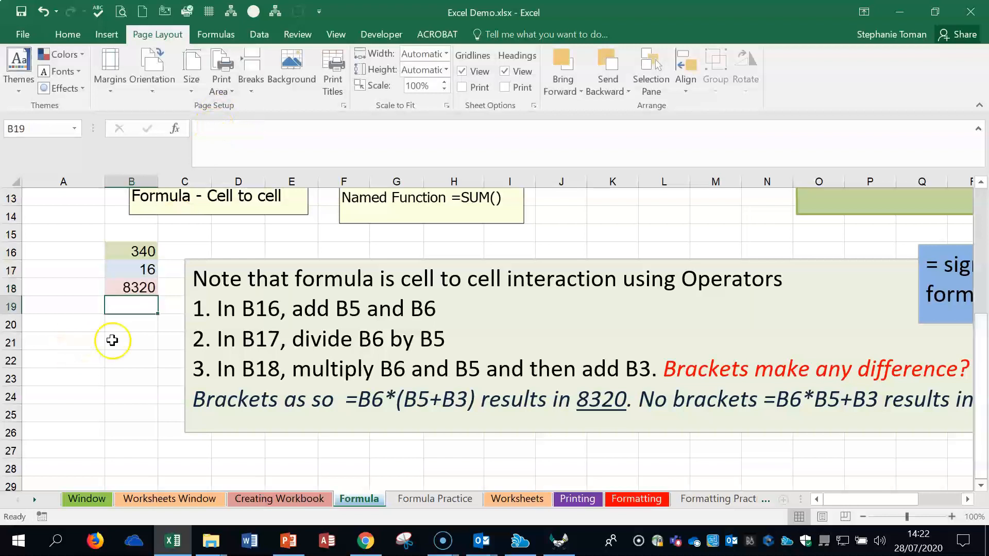
Step: Undo the bracket edit in the B18 formula and redo it to compare the calculation with and without brackets
{"action": "left_click", "coordinate": [131, 286]}
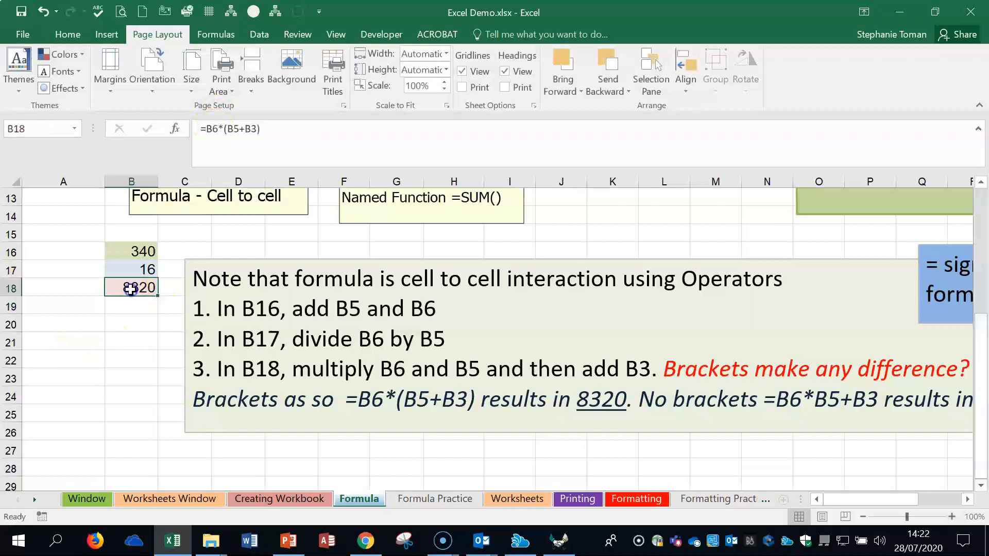
{"action": "left_click", "coordinate": [43, 11]}
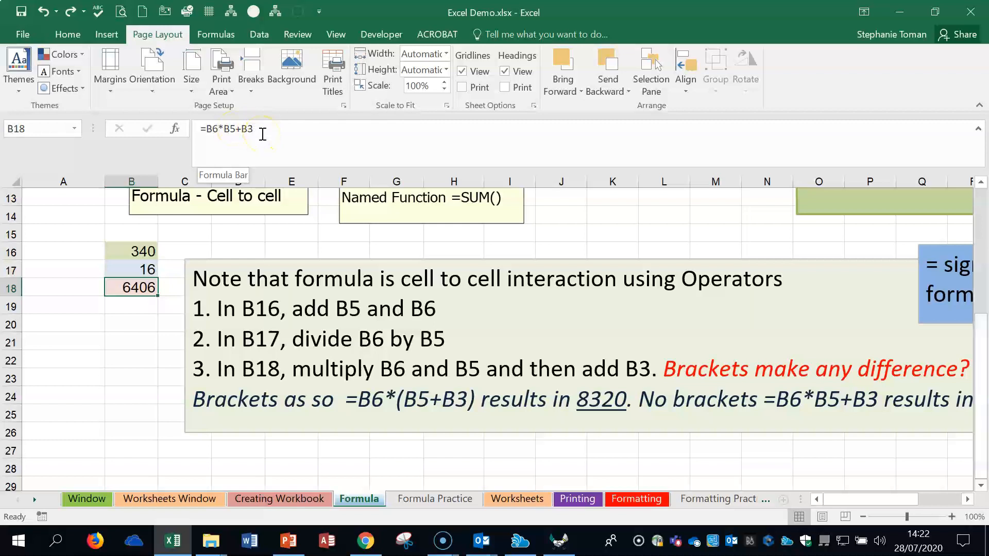
{"action": "left_click", "coordinate": [42, 12]}
{"action": "left_click", "coordinate": [67, 12]}
{"action": "left_click", "coordinate": [66, 11]}
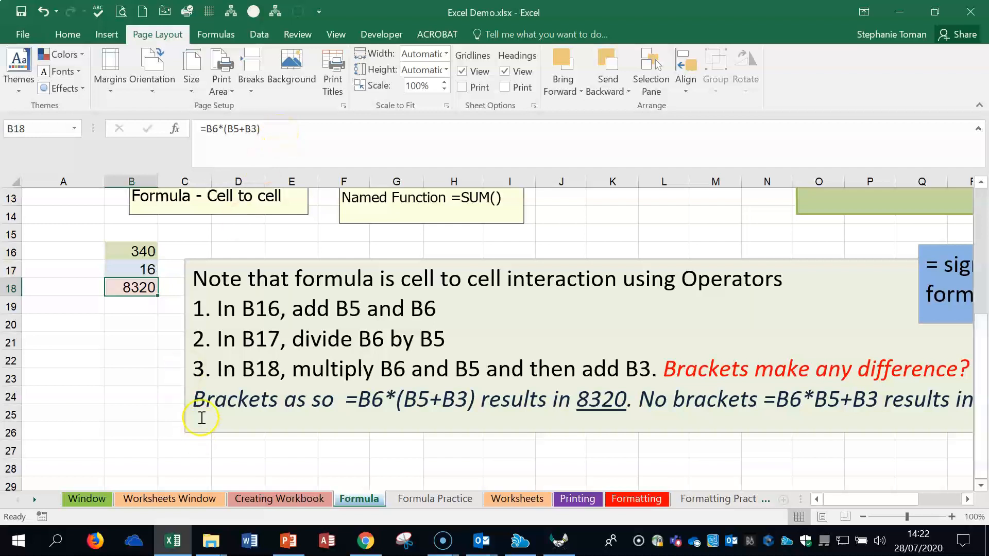
{"action": "left_click", "coordinate": [123, 393]}
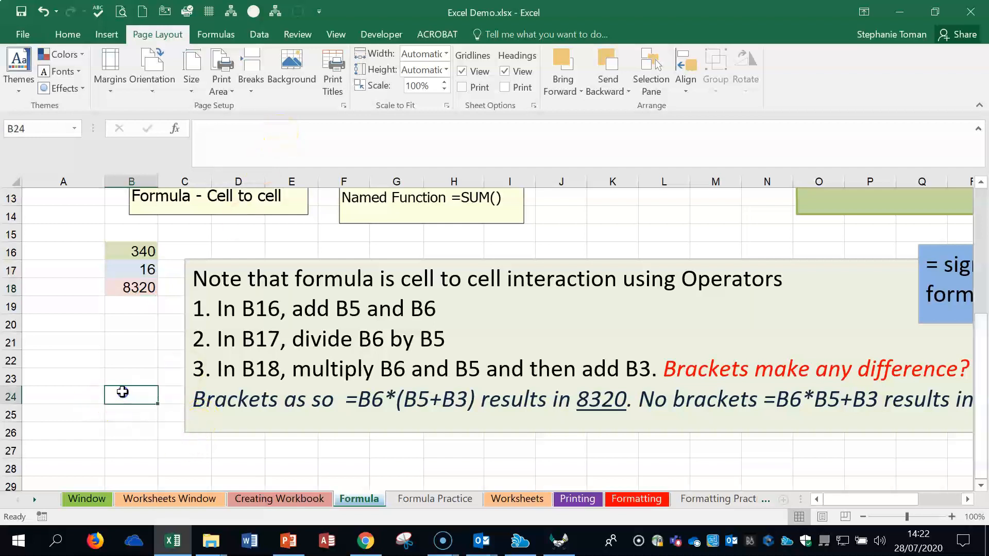
Step: Glance at the Formula Practice sheet, and examine the Operators and Checking for Errors notes on the Formula sheet
{"action": "scroll", "coordinate": [154, 387], "scroll_direction": "down", "scroll_amount": 1}
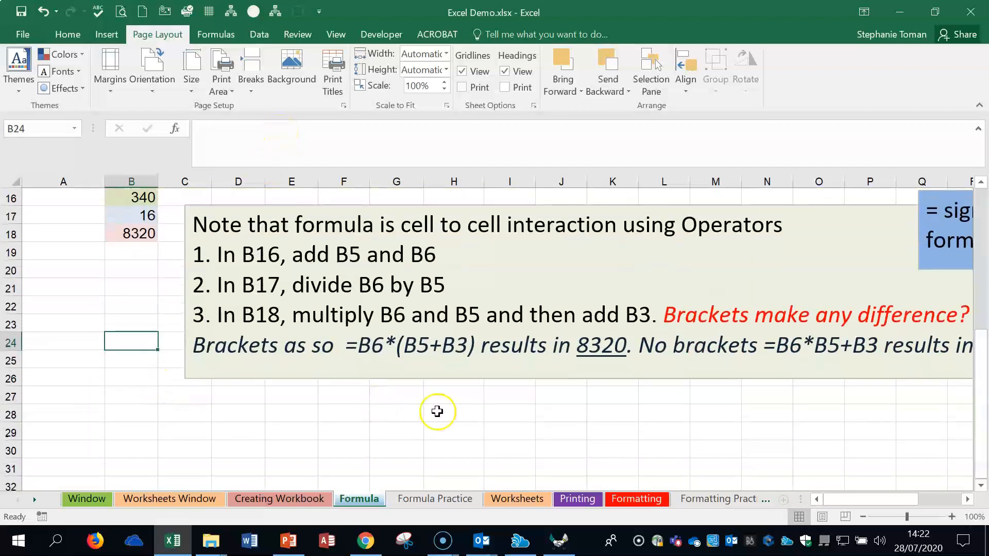
{"action": "left_click", "coordinate": [704, 429]}
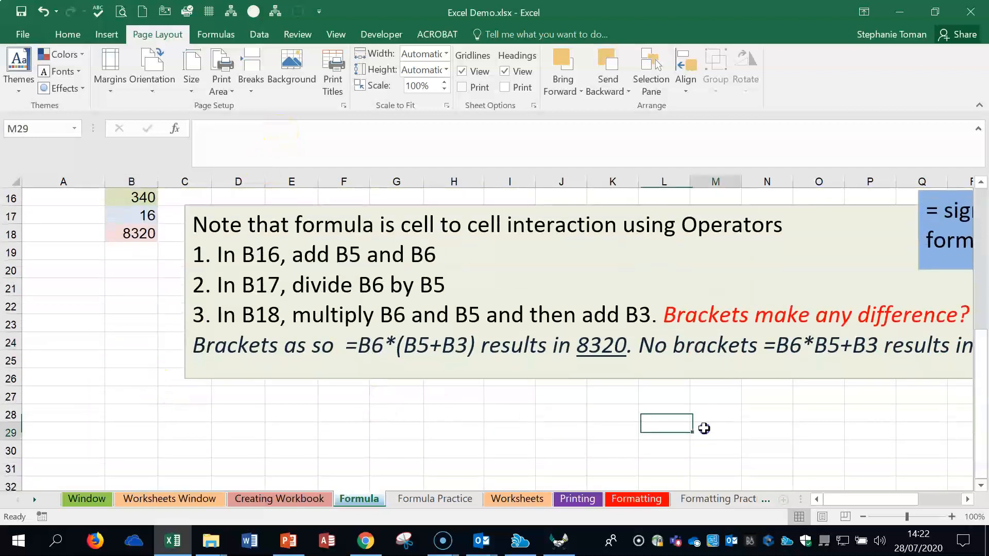
{"action": "left_click", "coordinate": [437, 502]}
{"action": "left_click", "coordinate": [644, 406]}
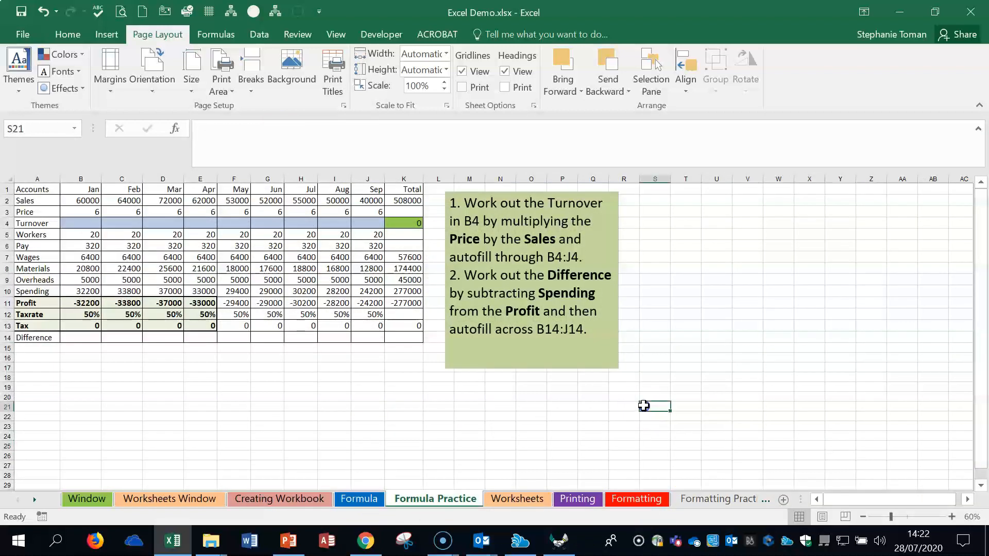
{"action": "left_click", "coordinate": [358, 499]}
{"action": "scroll", "coordinate": [477, 402], "scroll_direction": "up", "scroll_amount": 3}
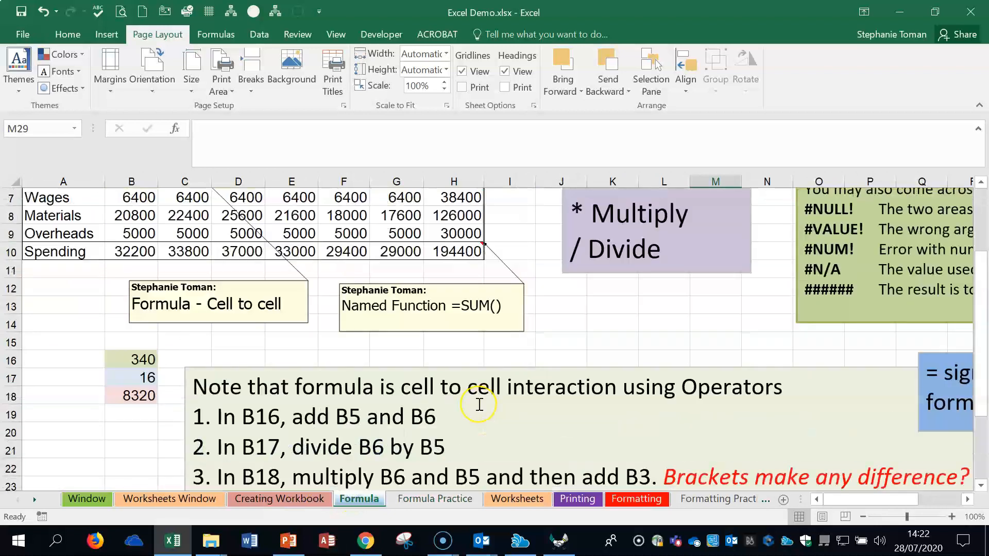
{"action": "scroll", "coordinate": [479, 405], "scroll_direction": "up", "scroll_amount": 2}
{"action": "left_click_drag", "start_coordinate": [855, 499], "coordinate": [896, 500]}
{"action": "scroll", "coordinate": [825, 371], "scroll_direction": "down", "scroll_amount": 1}
{"action": "scroll", "coordinate": [824, 372], "scroll_direction": "up", "scroll_amount": 1}
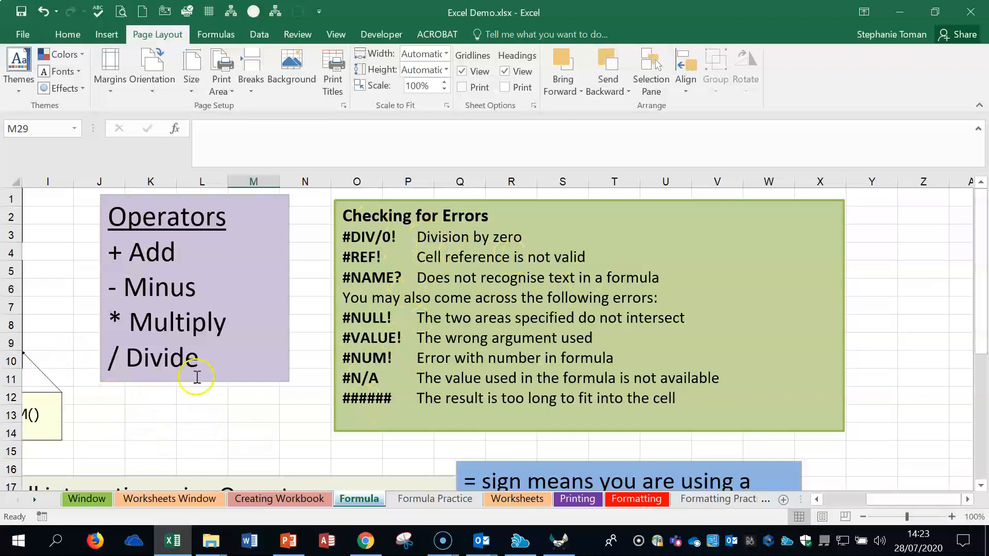
{"action": "left_click", "coordinate": [155, 412]}
{"action": "left_click", "coordinate": [212, 415]}
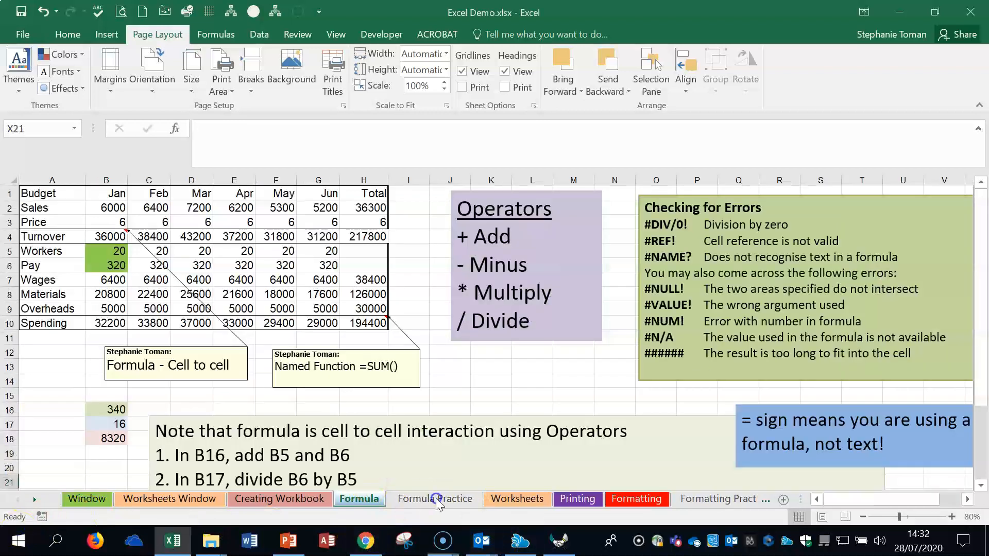
Step: On the Formula Practice sheet, multiply Price by Sales in B4 with =B3*B2 and autofill the Turnover formula through J4
{"action": "left_click", "coordinate": [435, 499]}
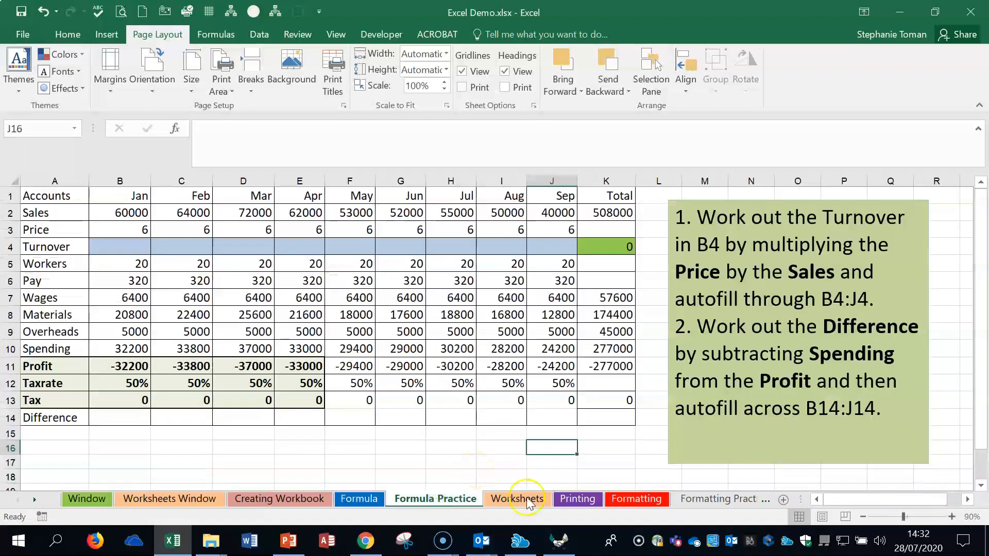
{"action": "left_click", "coordinate": [135, 247]}
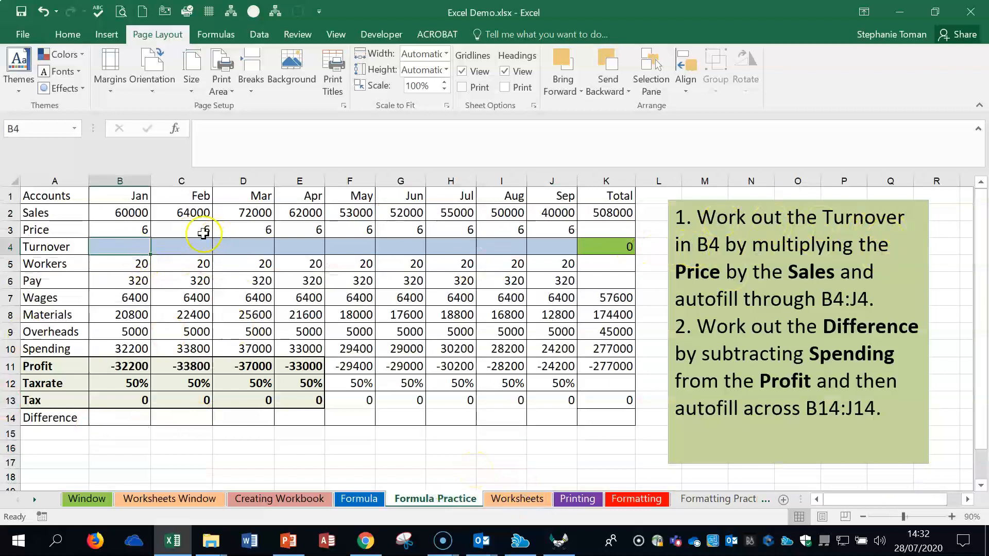
{"action": "type", "text": "="}
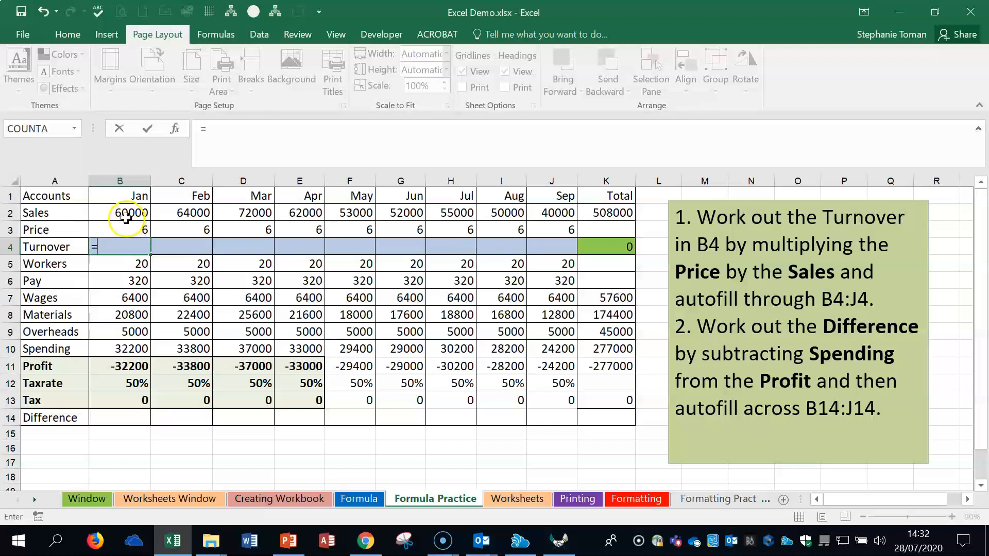
{"action": "left_click", "coordinate": [125, 228]}
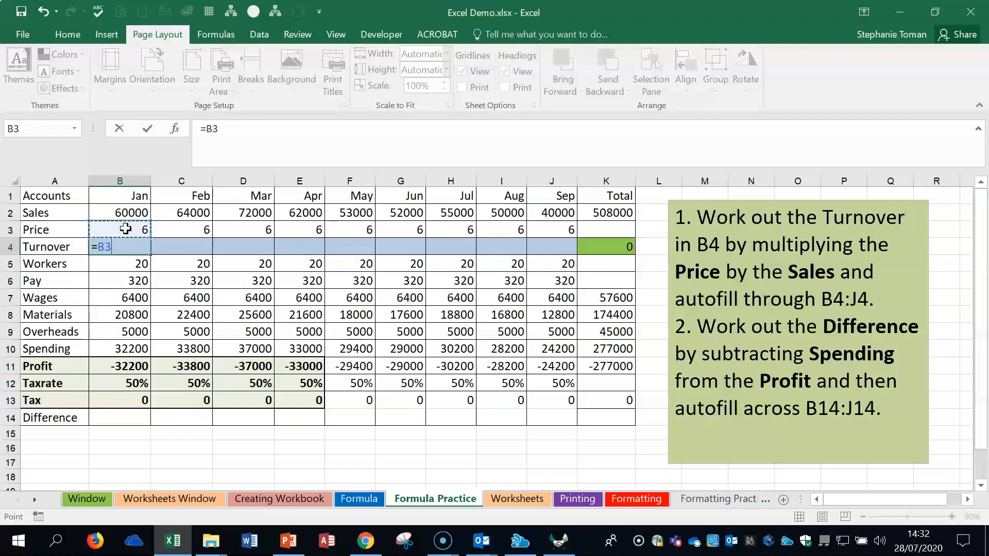
{"action": "type", "text": "*"}
{"action": "left_click", "coordinate": [133, 210]}
{"action": "key", "text": "Return"}
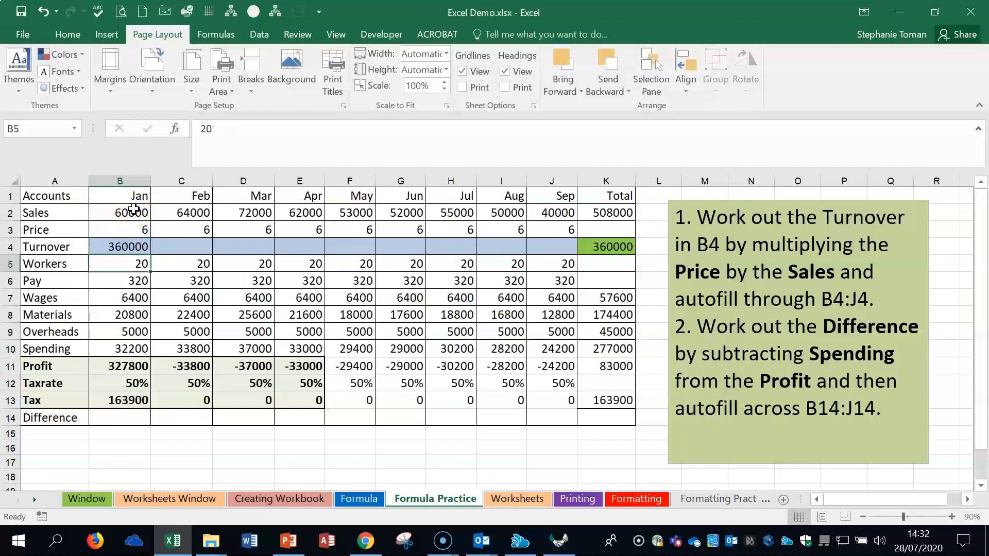
{"action": "left_click", "coordinate": [144, 249]}
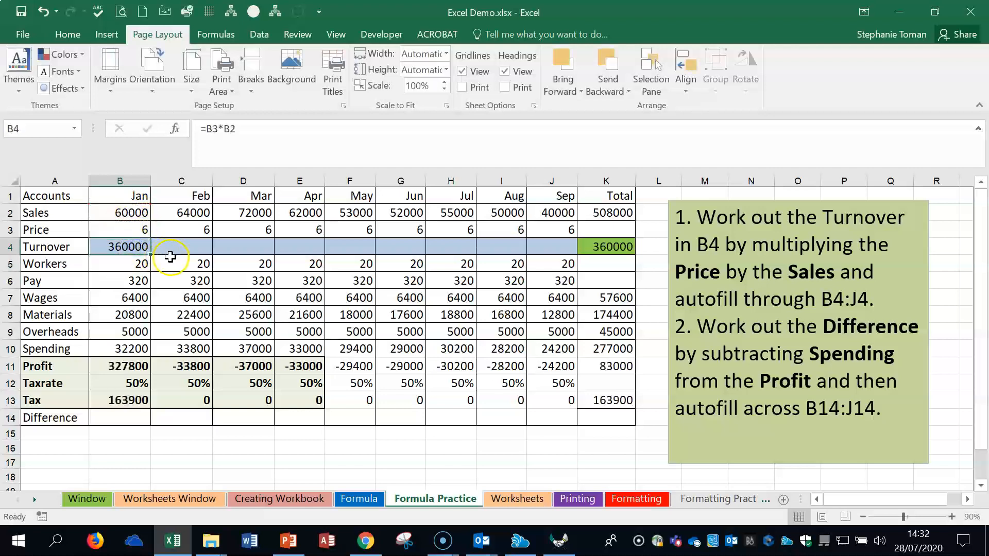
{"action": "left_click_drag", "start_coordinate": [149, 258], "coordinate": [553, 249]}
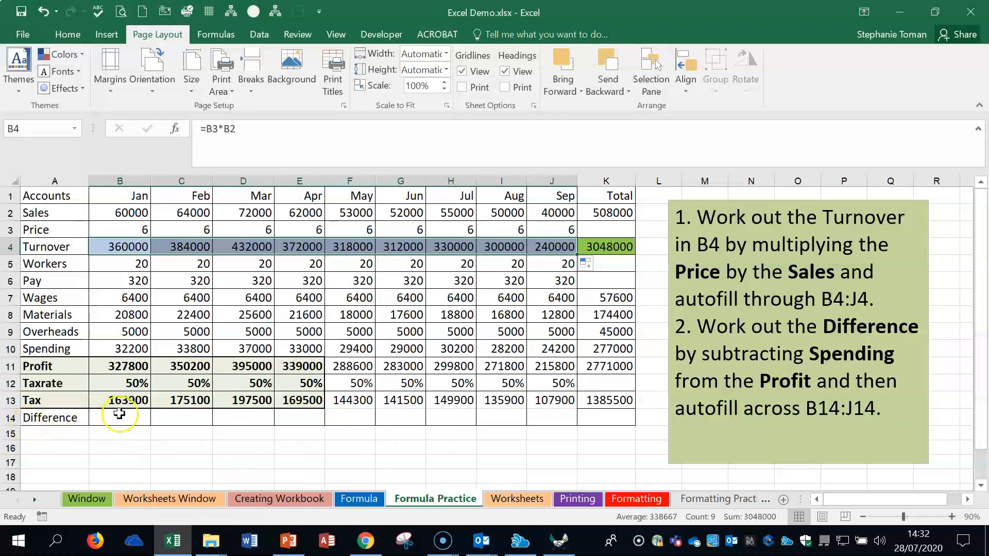
Step: Subtract the January Spending from the Profit in B14 with =B11-B10 and autofill the Difference formula across to J14
{"action": "left_click", "coordinate": [119, 415]}
{"action": "left_click", "coordinate": [120, 420]}
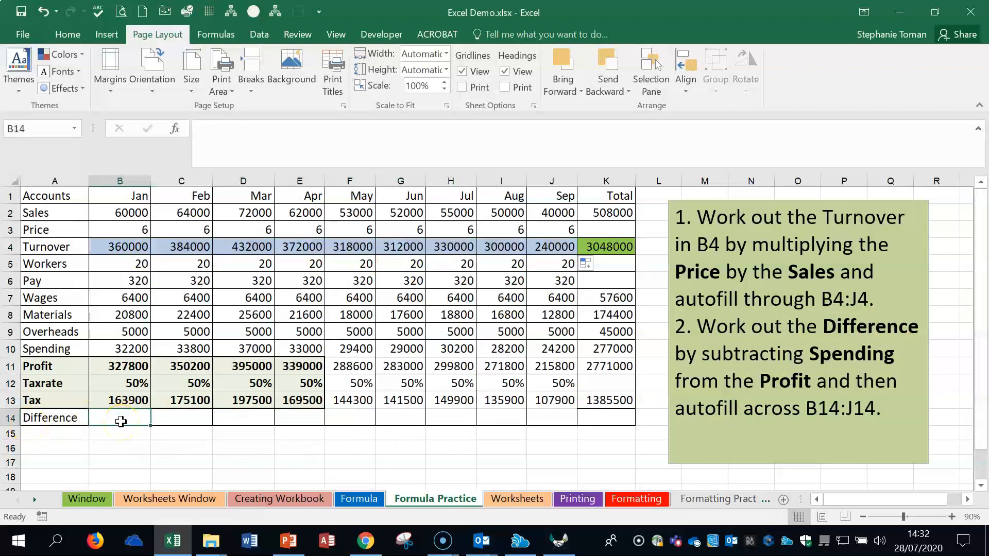
{"action": "type", "text": "="}
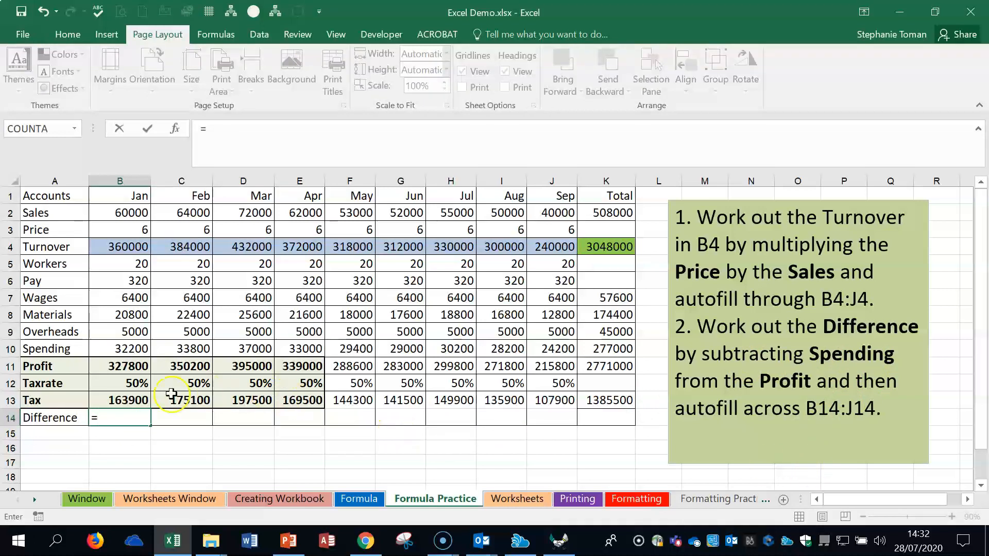
{"action": "left_click", "coordinate": [128, 366]}
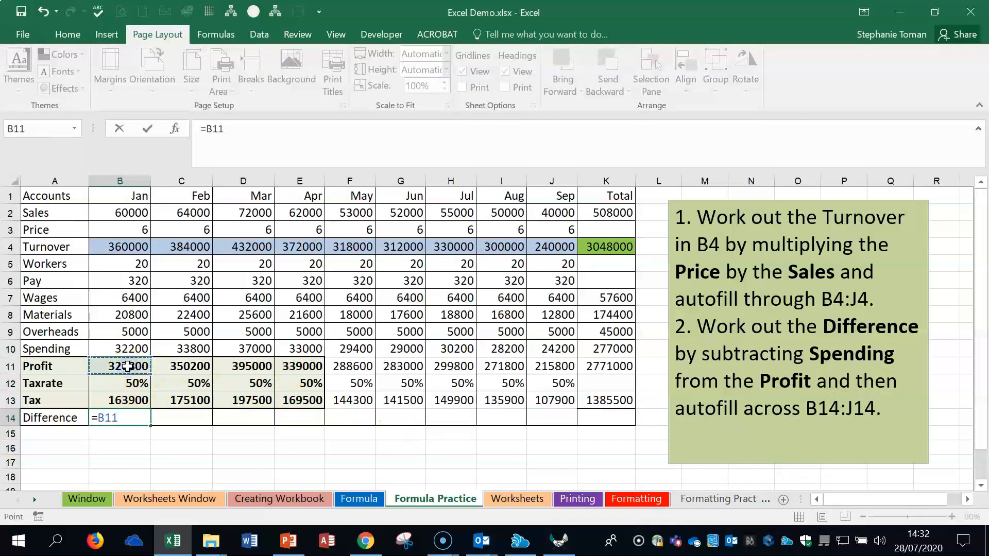
{"action": "type", "text": "-"}
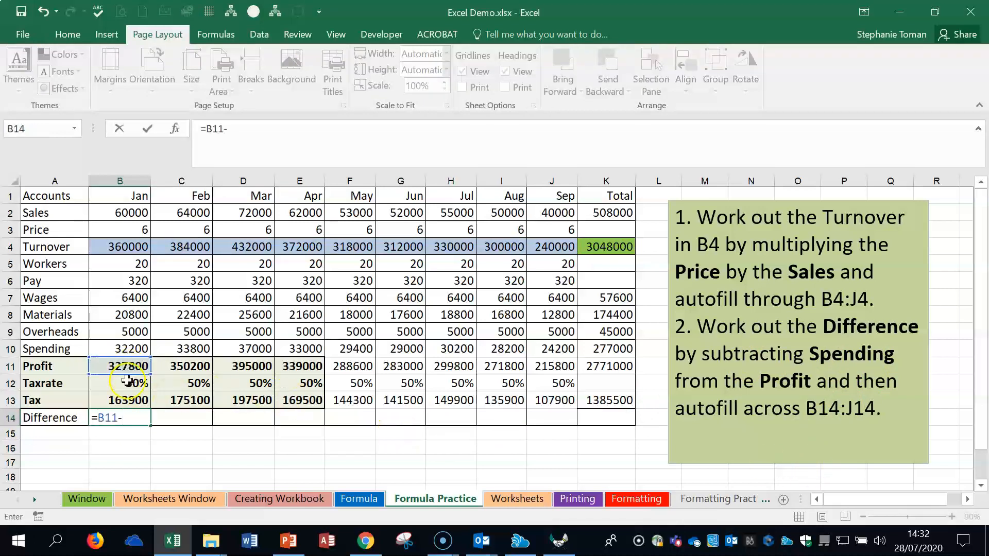
{"action": "left_click", "coordinate": [129, 349]}
{"action": "key", "text": "Return"}
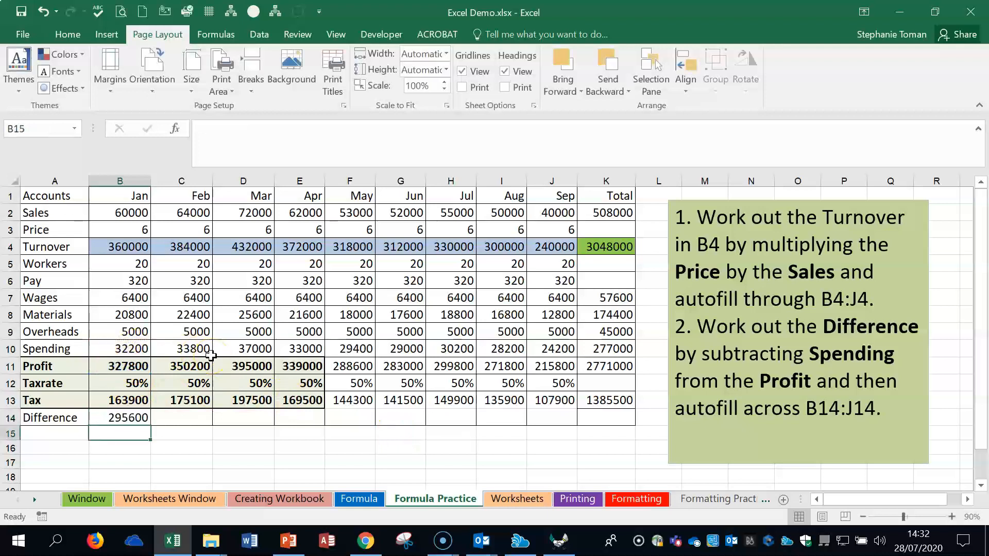
{"action": "left_click", "coordinate": [134, 419]}
{"action": "left_click_drag", "start_coordinate": [151, 425], "coordinate": [570, 425]}
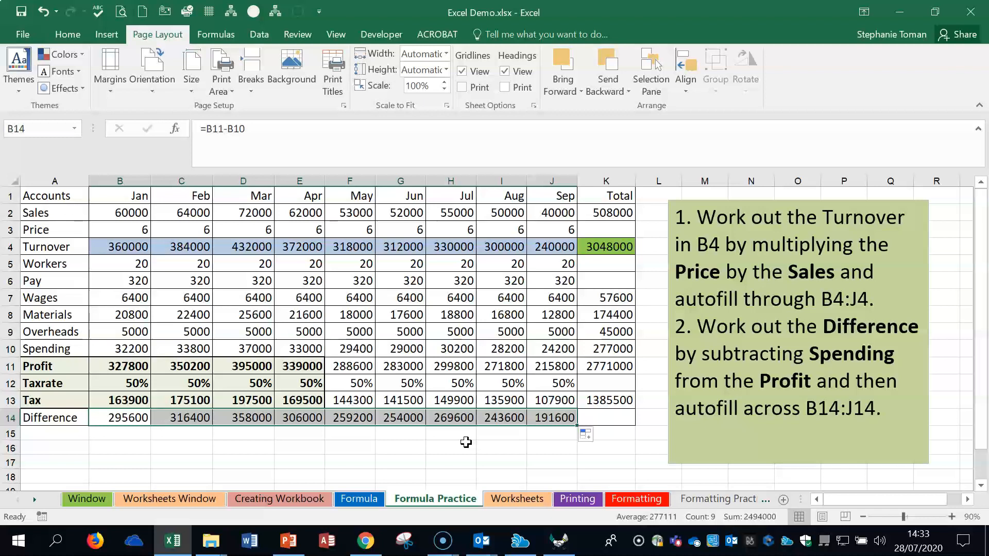
Step: Display the formulas in the Formula Practice cells to review them, and return to showing the values
{"action": "key", "text": "ctrl+grave"}
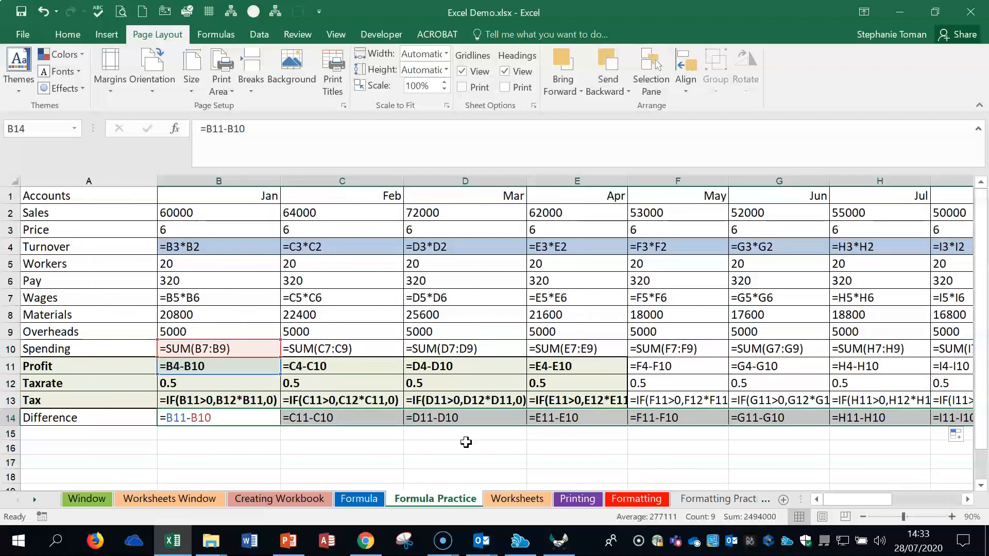
{"action": "key", "text": "ctrl+grave"}
{"action": "key", "text": "ctrl+grave"}
{"action": "key", "text": "ctrl+grave"}
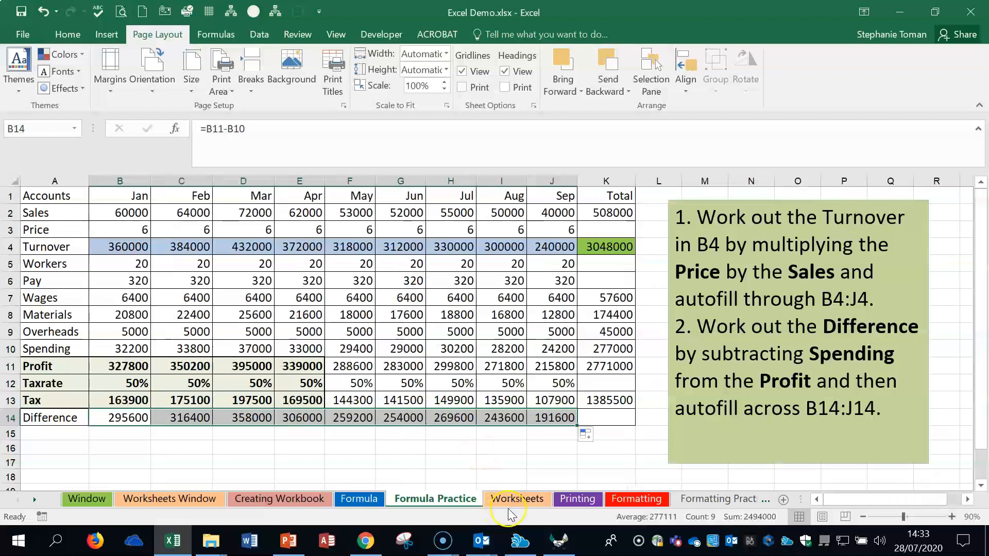
Step: Go to the Worksheets sheet and select the Opening Multiple Workbooks topic in cell A1
{"action": "left_click", "coordinate": [520, 502]}
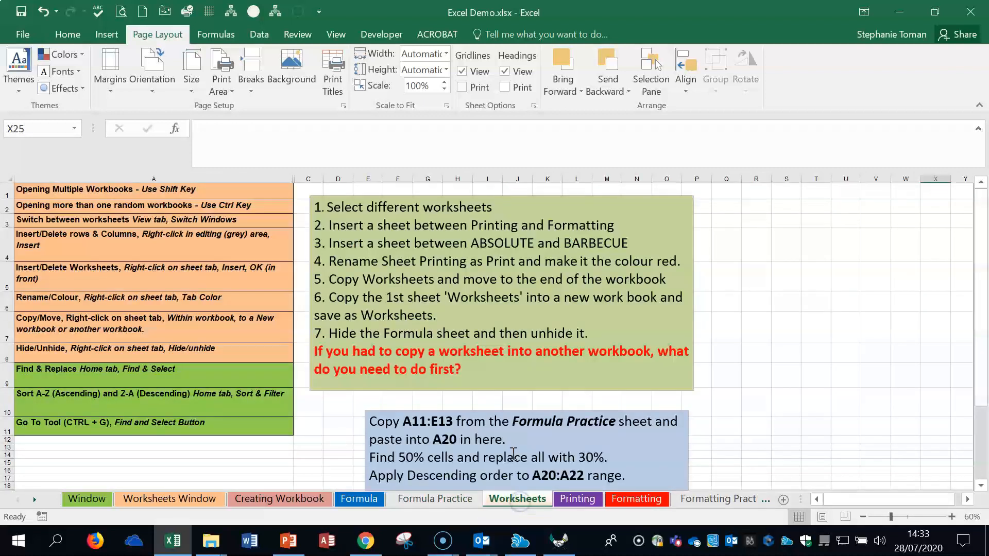
{"action": "left_click", "coordinate": [127, 189]}
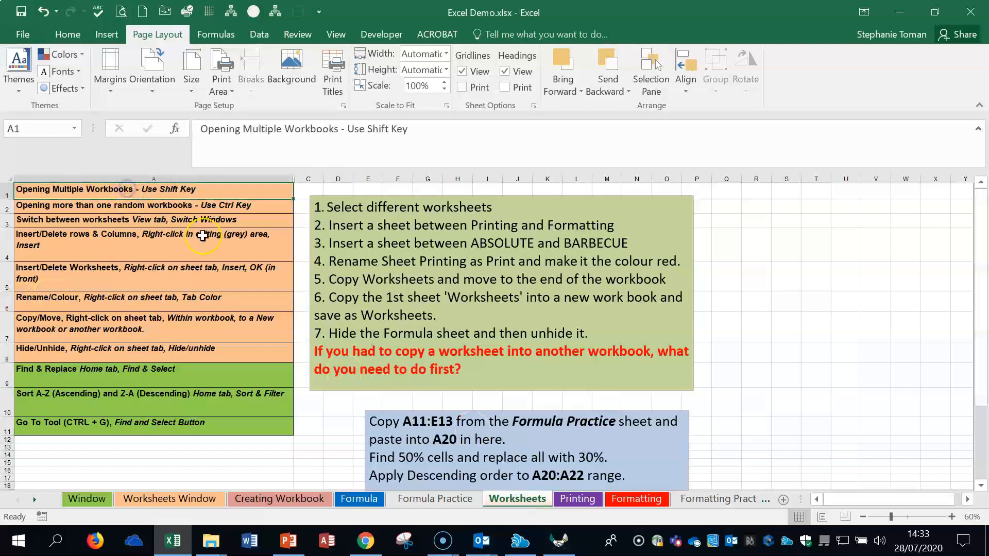
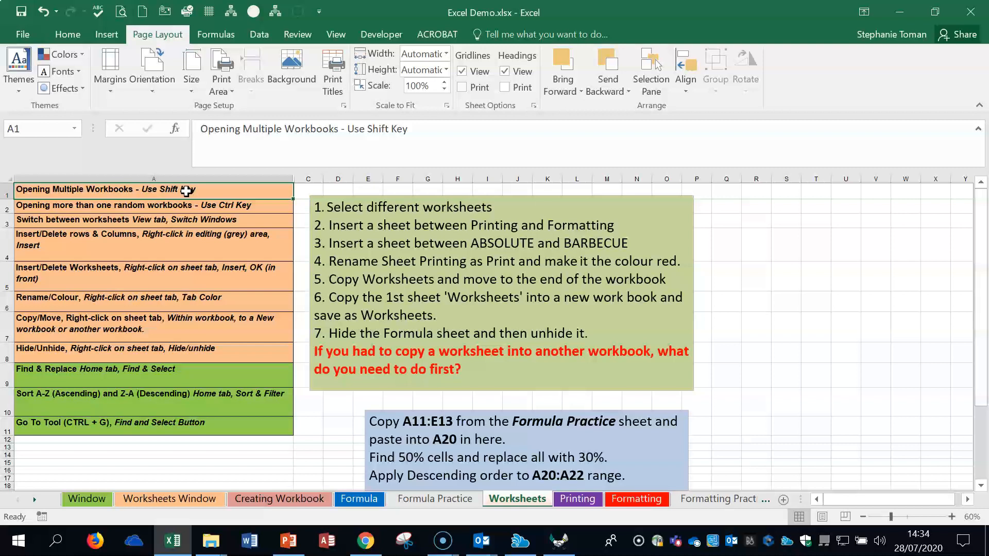
Step: List the workbook windows available for switching, and alternate between the Printing and Worksheets sheets, ending on Worksheets
{"action": "left_click", "coordinate": [338, 36]}
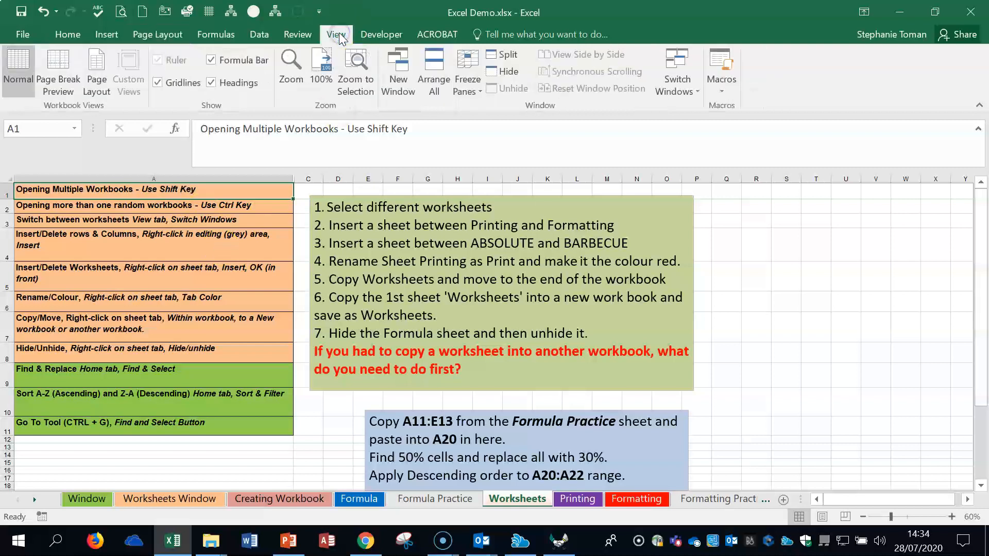
{"action": "left_click", "coordinate": [698, 94]}
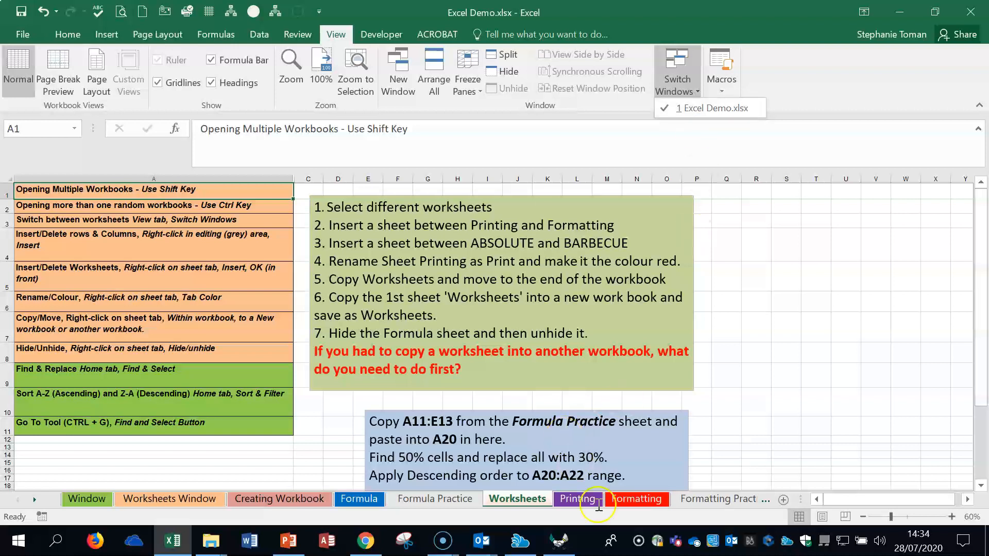
{"action": "left_click", "coordinate": [584, 500]}
{"action": "left_click", "coordinate": [523, 500]}
{"action": "left_click", "coordinate": [577, 500]}
{"action": "left_click", "coordinate": [520, 500]}
{"action": "left_click", "coordinate": [576, 501]}
{"action": "left_click", "coordinate": [535, 500]}
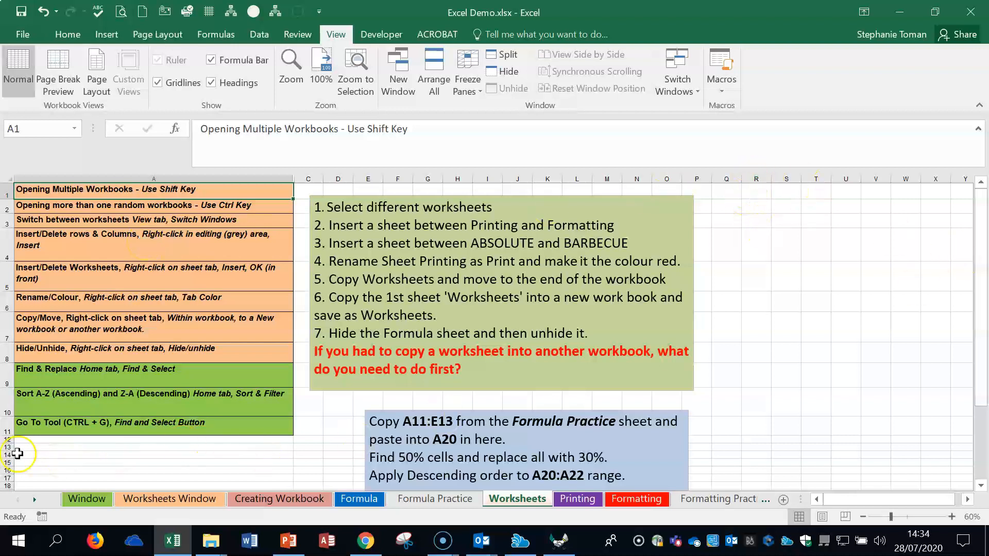
Step: Enlarge the Worksheets sheet to 80%, try inserting a blank row above row 3, and undo the insertion
{"action": "left_click", "coordinate": [952, 517]}
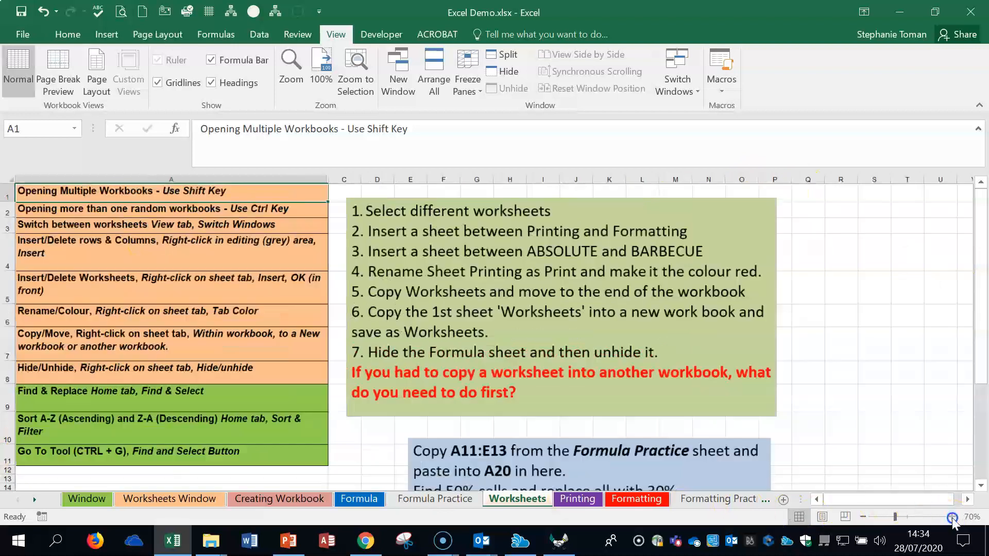
{"action": "left_click", "coordinate": [952, 516]}
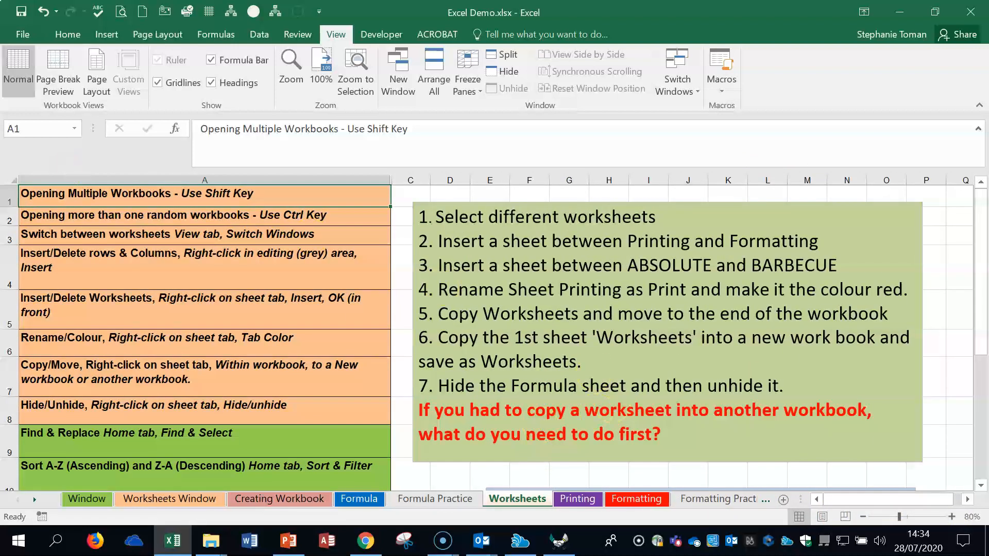
{"action": "right_click", "coordinate": [11, 236]}
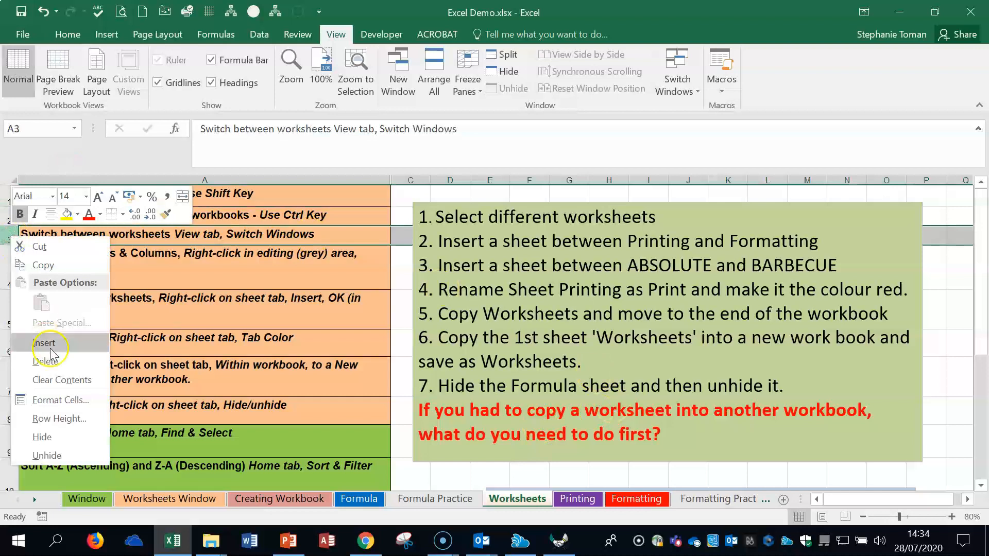
{"action": "left_click", "coordinate": [75, 343]}
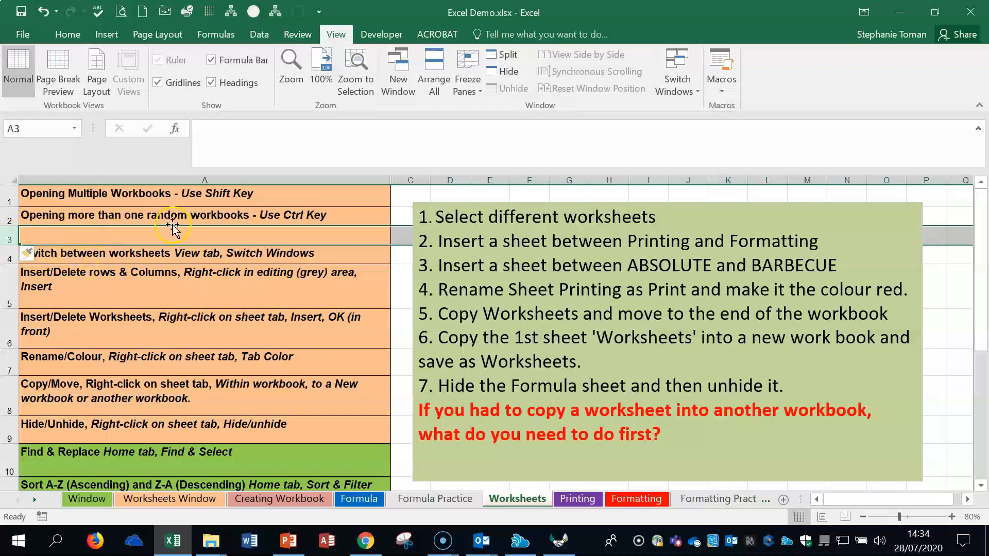
{"action": "left_click", "coordinate": [43, 12]}
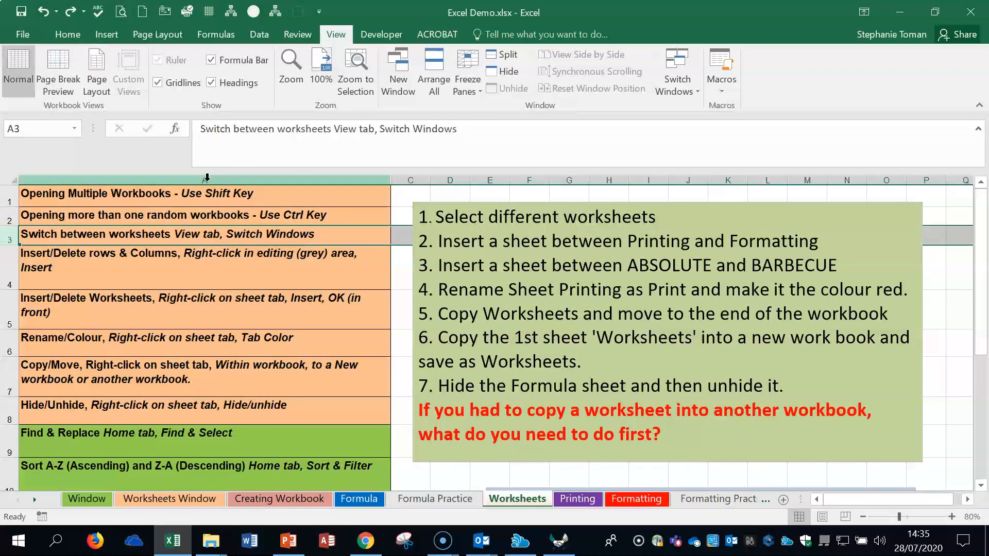
Step: Try inserting a blank column before column A two times, undoing the insertion each time
{"action": "right_click", "coordinate": [207, 178]}
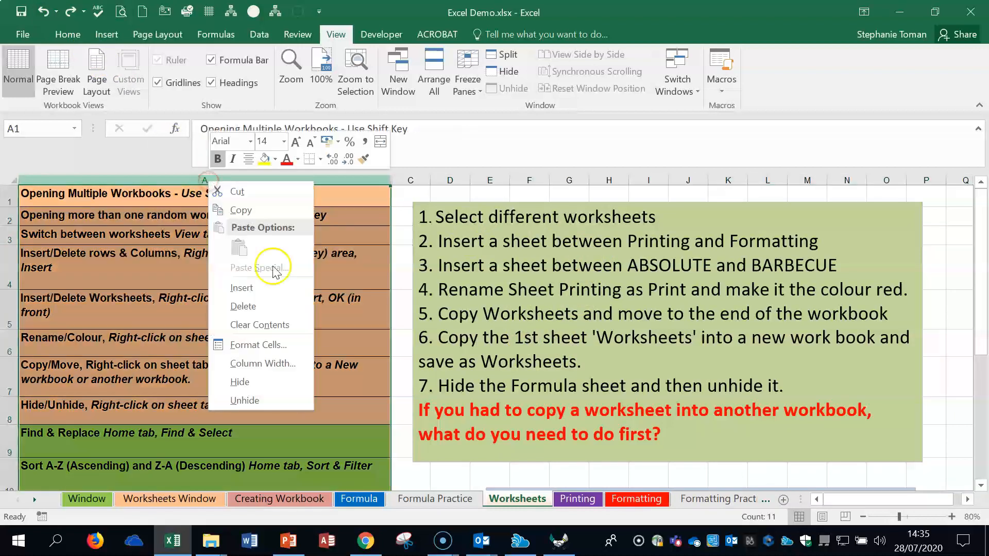
{"action": "left_click", "coordinate": [267, 292]}
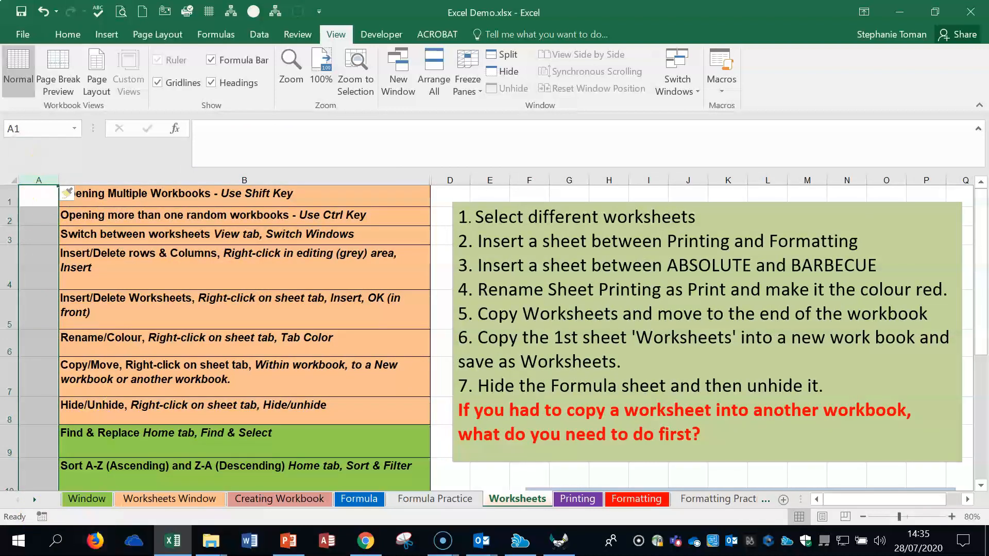
{"action": "left_click", "coordinate": [44, 11]}
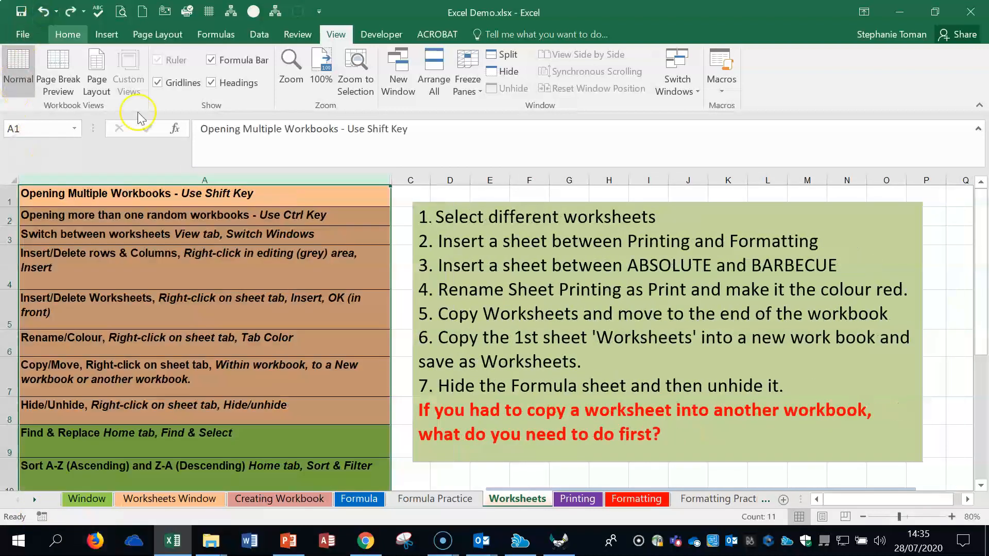
{"action": "right_click", "coordinate": [176, 179]}
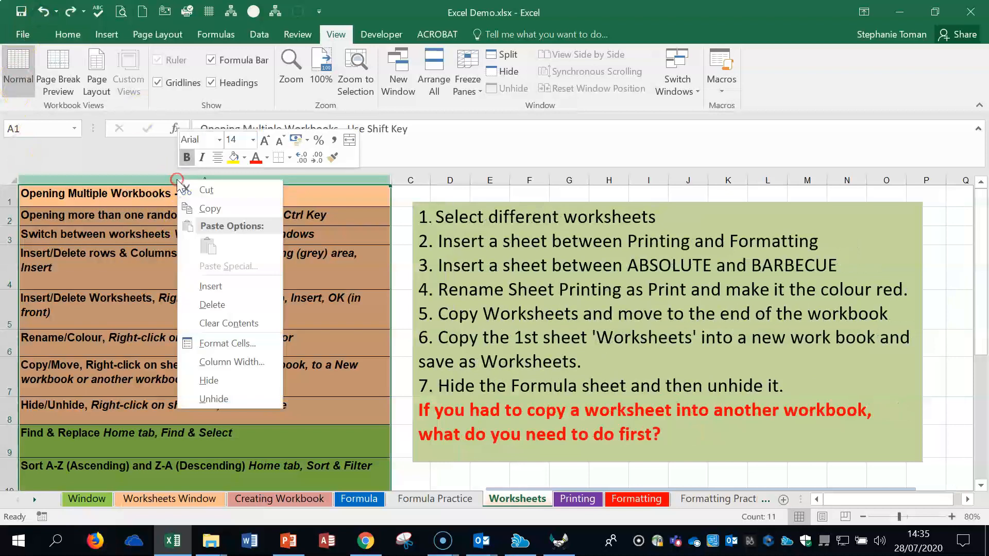
{"action": "left_click", "coordinate": [227, 287]}
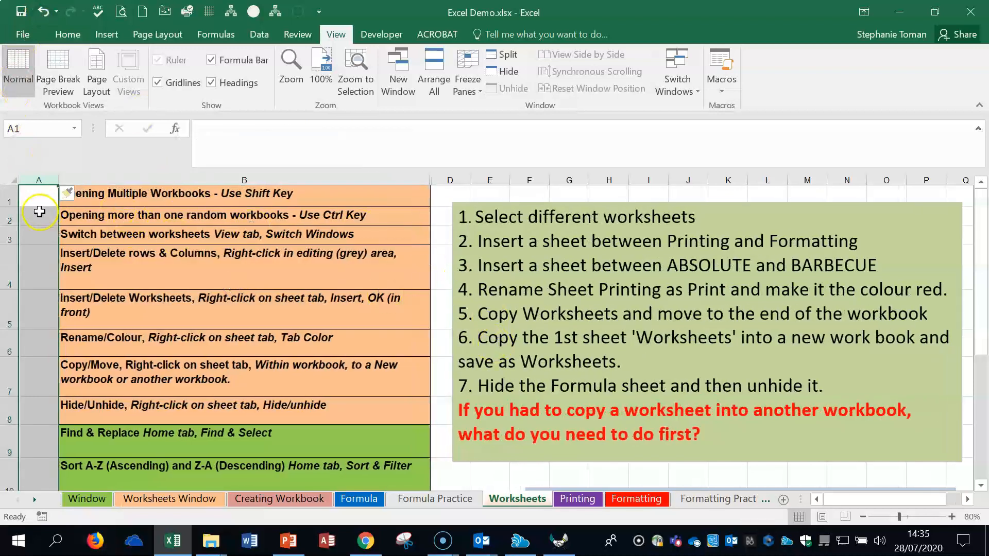
{"action": "left_click", "coordinate": [44, 12]}
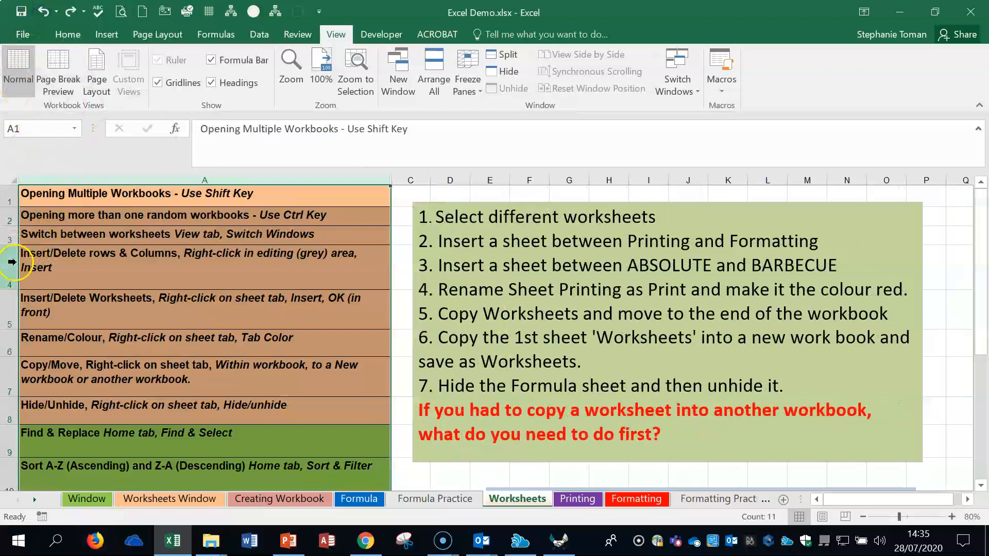
Step: Try inserting a blank row above row 4, undo the insertion, and select cell A4
{"action": "right_click", "coordinate": [12, 262]}
{"action": "left_click", "coordinate": [65, 379]}
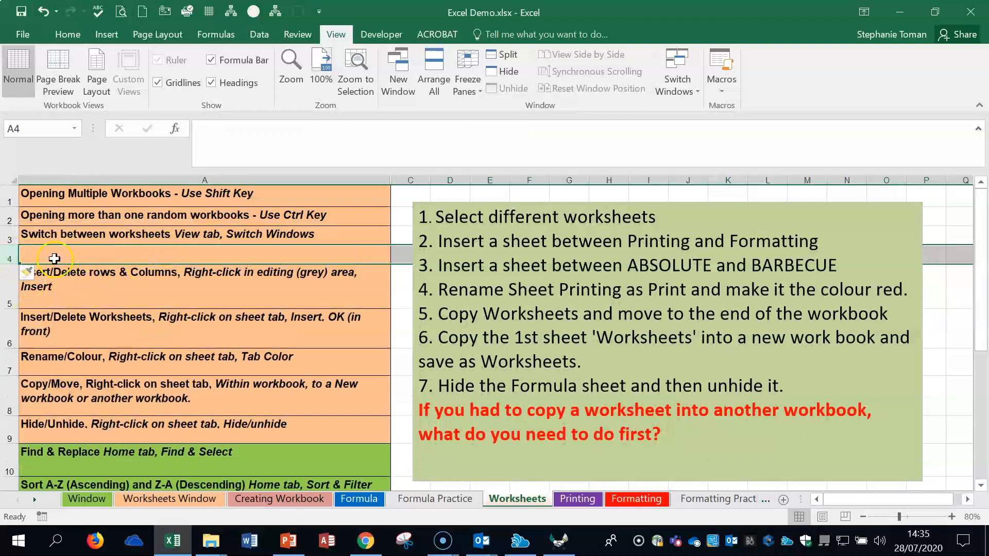
{"action": "left_click", "coordinate": [43, 12]}
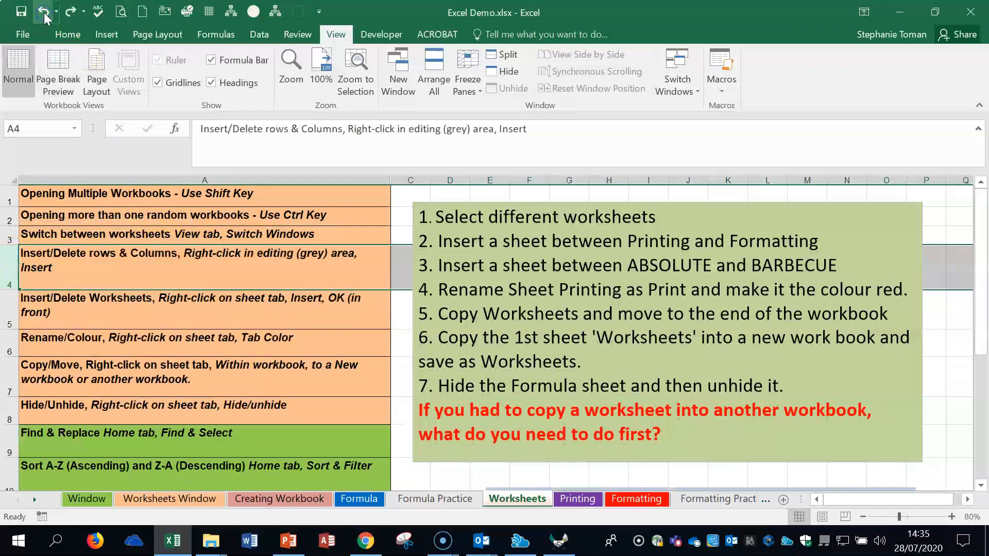
{"action": "left_click", "coordinate": [304, 268]}
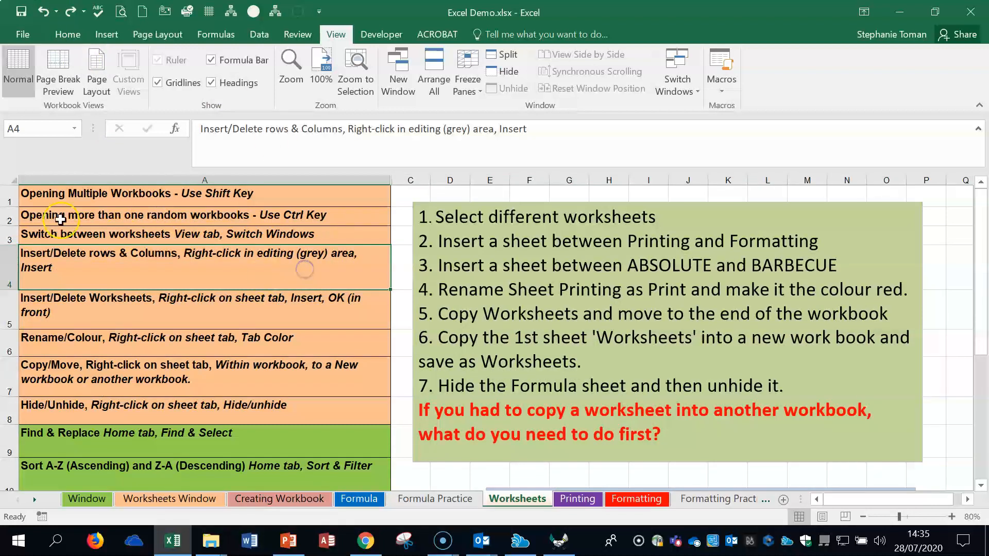
Step: Select the Insert/Delete Worksheets topic in A5, insert a blank worksheet before Formula Practice, and delete that new sheet
{"action": "left_click", "coordinate": [161, 318]}
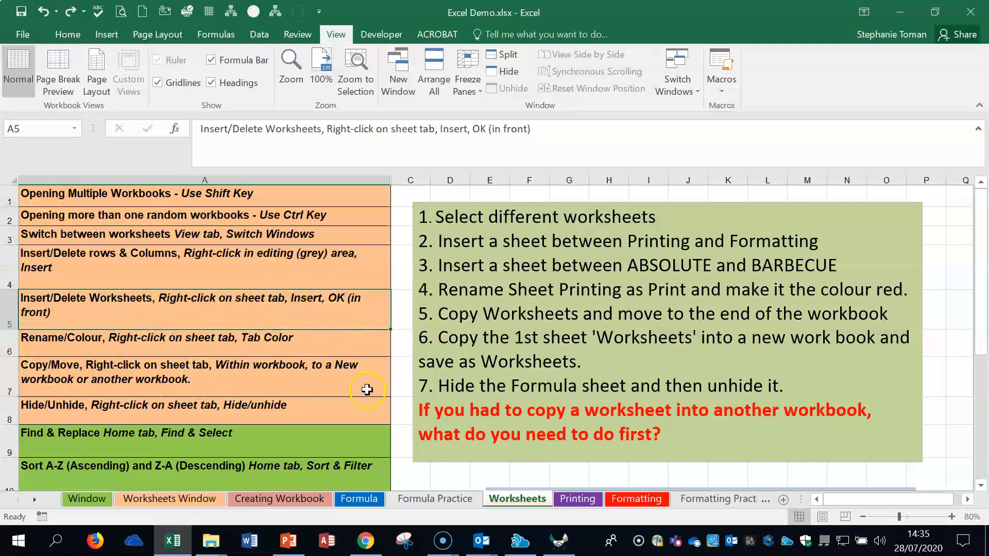
{"action": "right_click", "coordinate": [435, 500]}
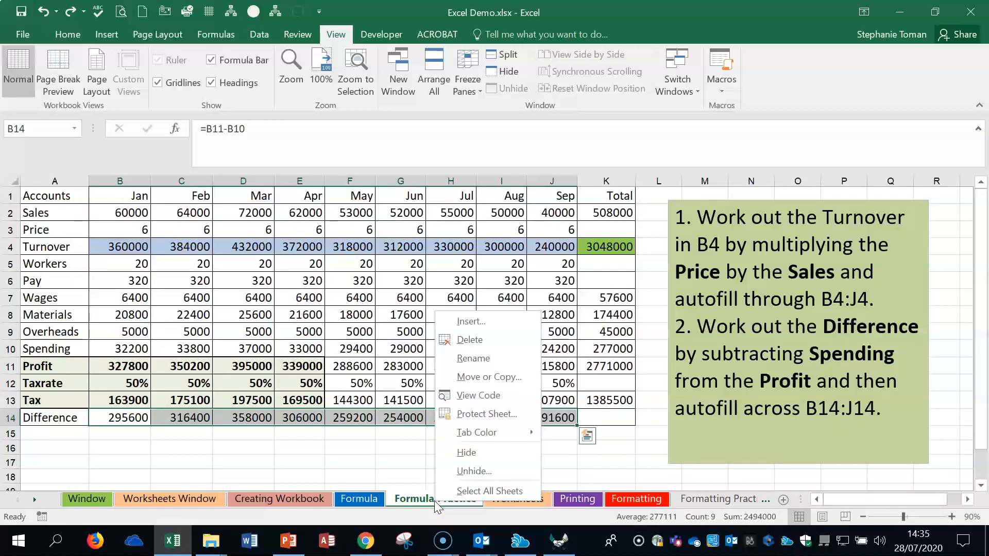
{"action": "left_click", "coordinate": [470, 322]}
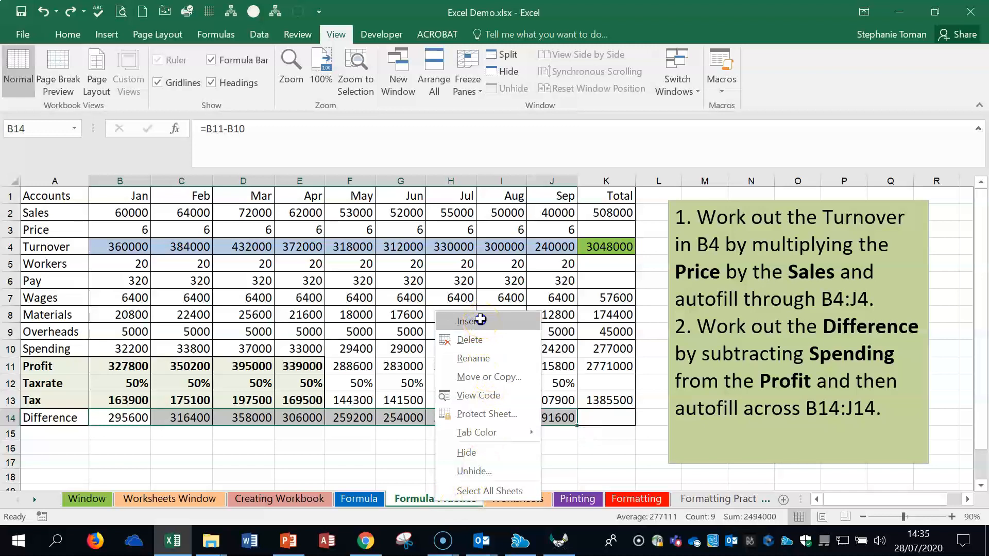
{"action": "left_click", "coordinate": [596, 439]}
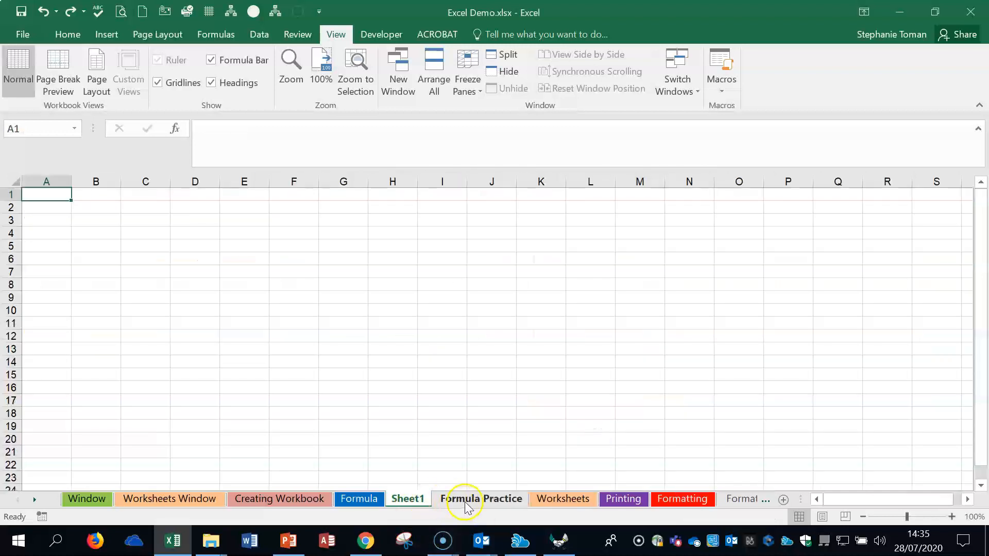
{"action": "right_click", "coordinate": [408, 498]}
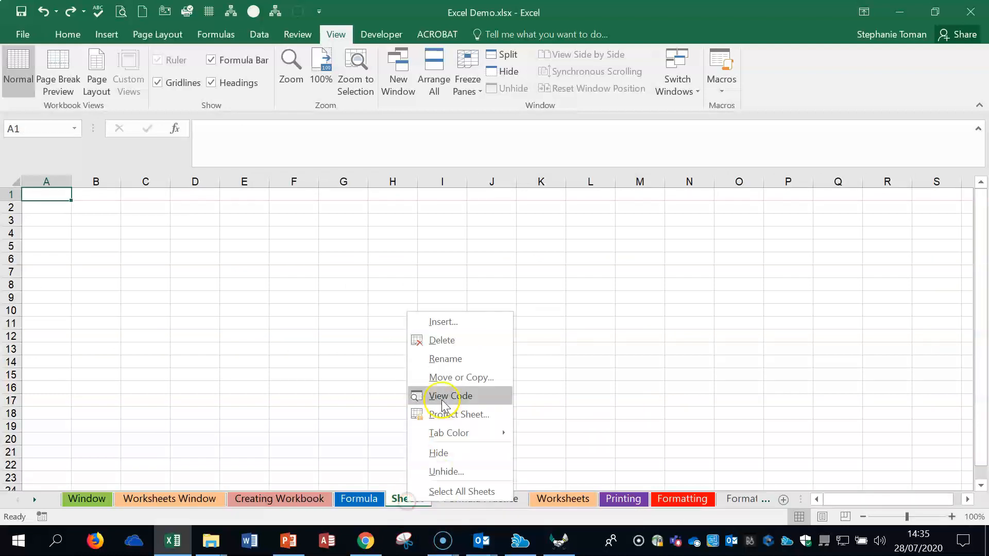
{"action": "left_click", "coordinate": [442, 341]}
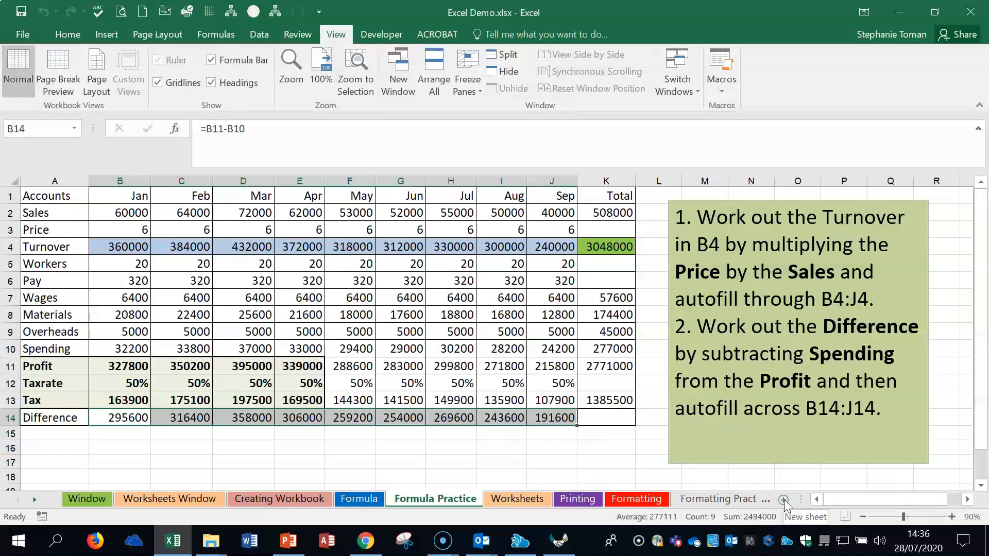
Step: Insert another blank worksheet in front of the Formula Practice sheet and delete it again
{"action": "right_click", "coordinate": [442, 509]}
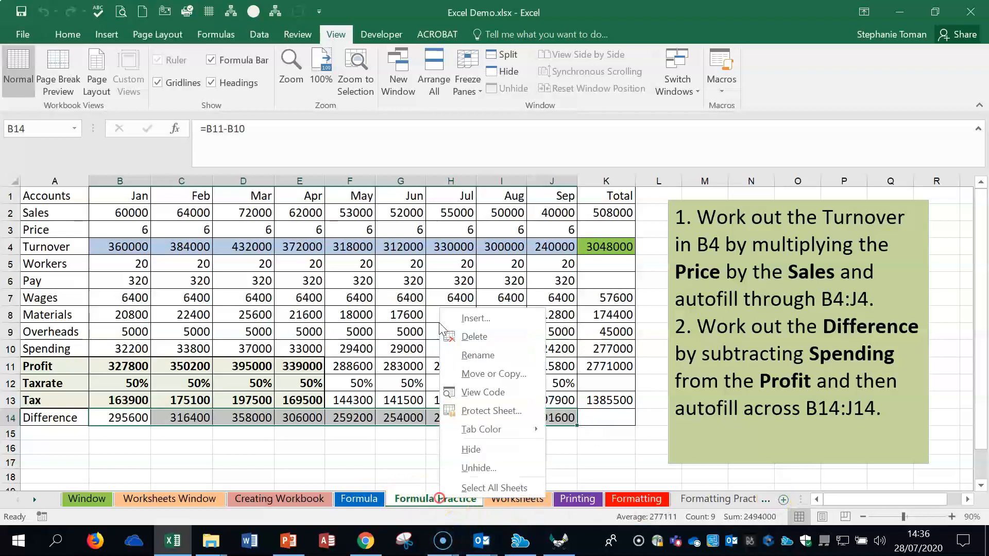
{"action": "left_click", "coordinate": [495, 318]}
{"action": "left_click", "coordinate": [603, 432]}
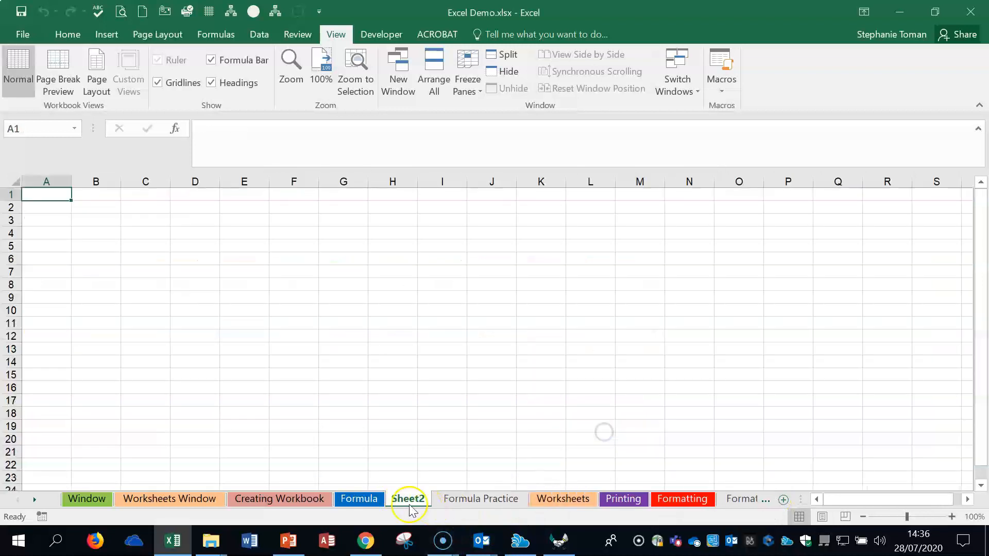
{"action": "right_click", "coordinate": [411, 503]}
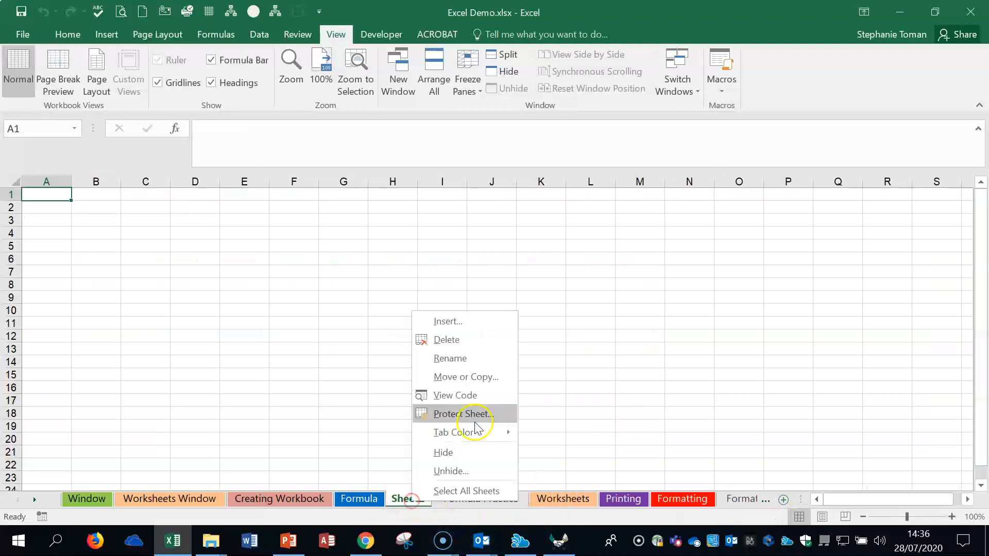
{"action": "left_click", "coordinate": [471, 340]}
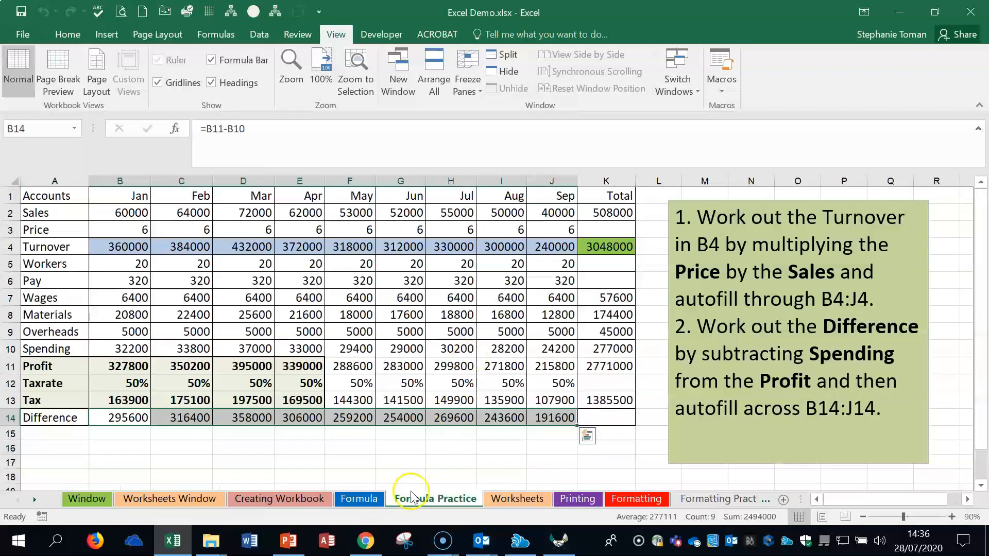
Step: Try editing the Formula Practice sheet name by adding letters before Practice, remove them, and leave the name by selecting H16
{"action": "left_click", "coordinate": [481, 541]}
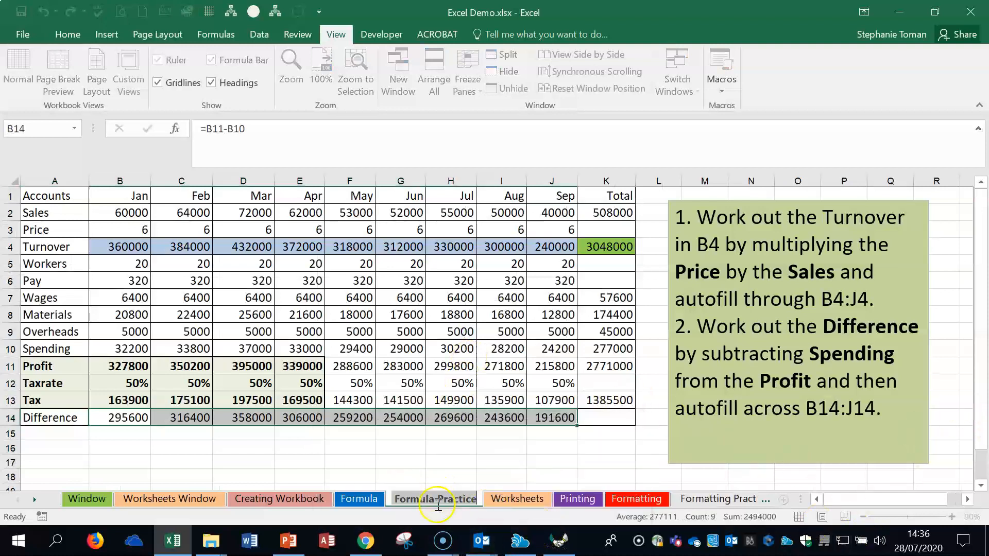
{"action": "left_click", "coordinate": [438, 499]}
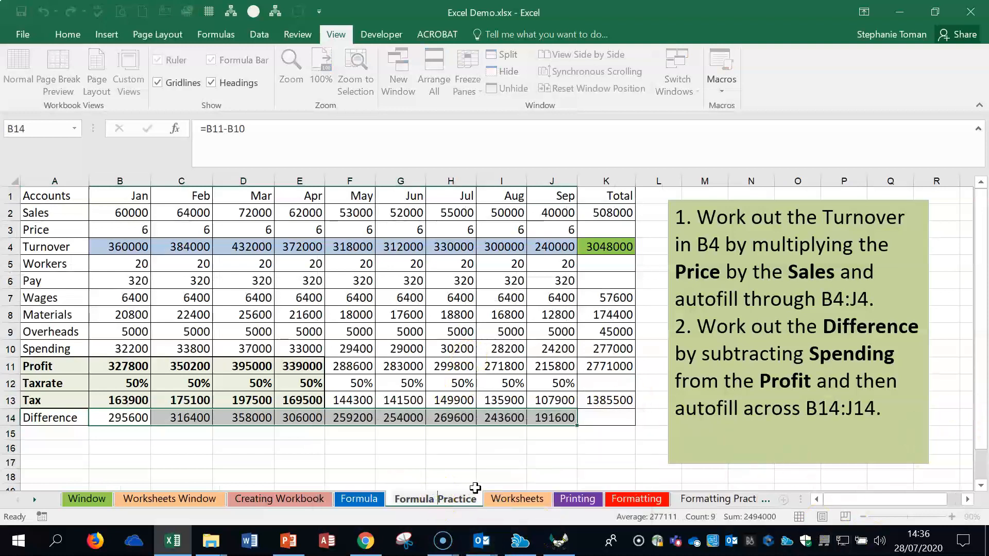
{"action": "type", "text": "fff"}
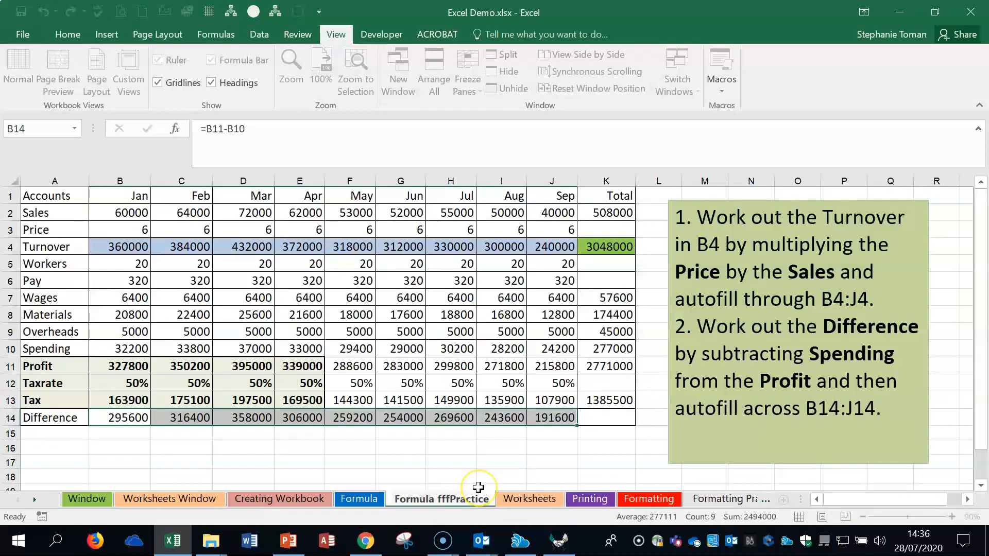
{"action": "key", "text": "BackSpace"}
{"action": "key", "text": "BackSpace"}
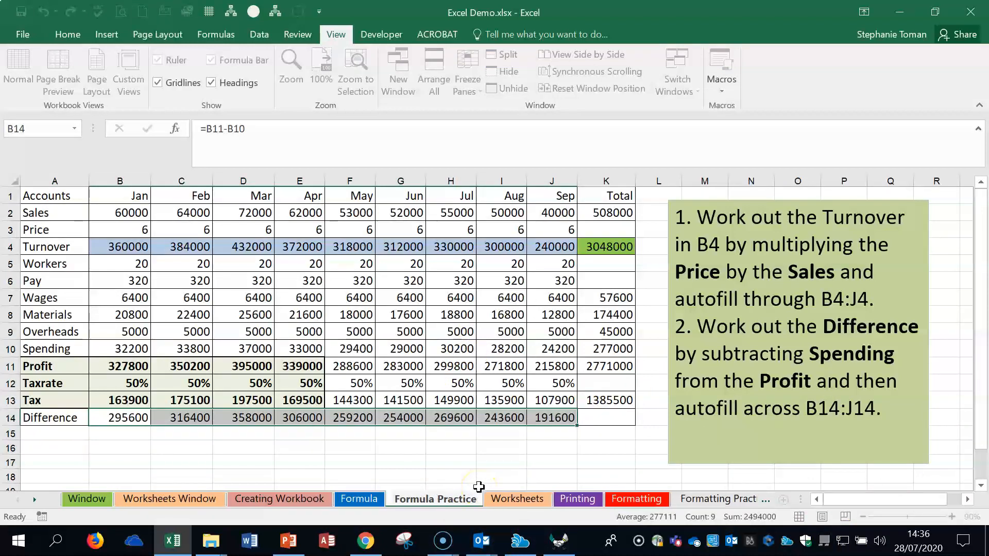
{"action": "left_click", "coordinate": [448, 448]}
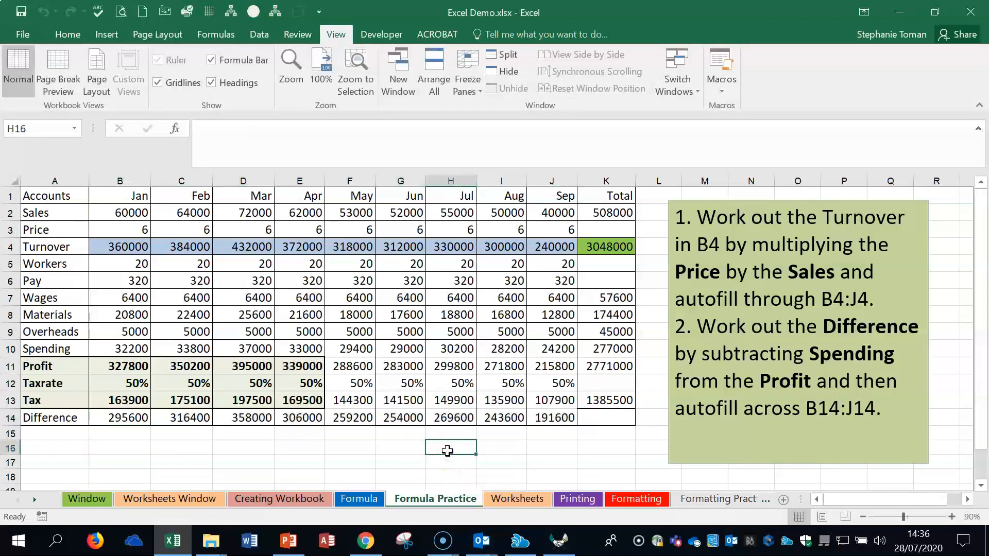
Step: View the Rename/Colour topic on the Worksheets sheet and check the Tab Color option for the Formula Practice sheet without applying a colour
{"action": "left_click", "coordinate": [517, 499]}
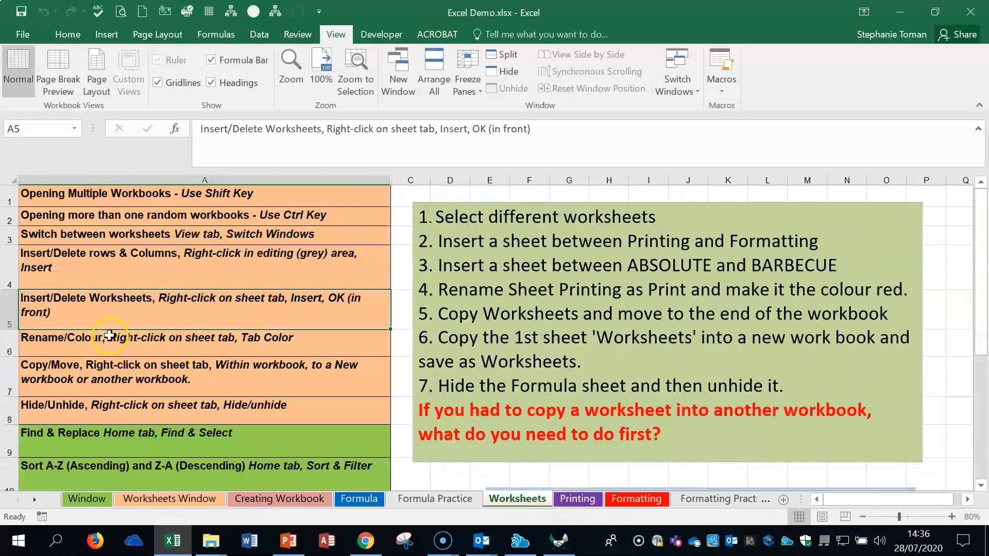
{"action": "right_click", "coordinate": [443, 499]}
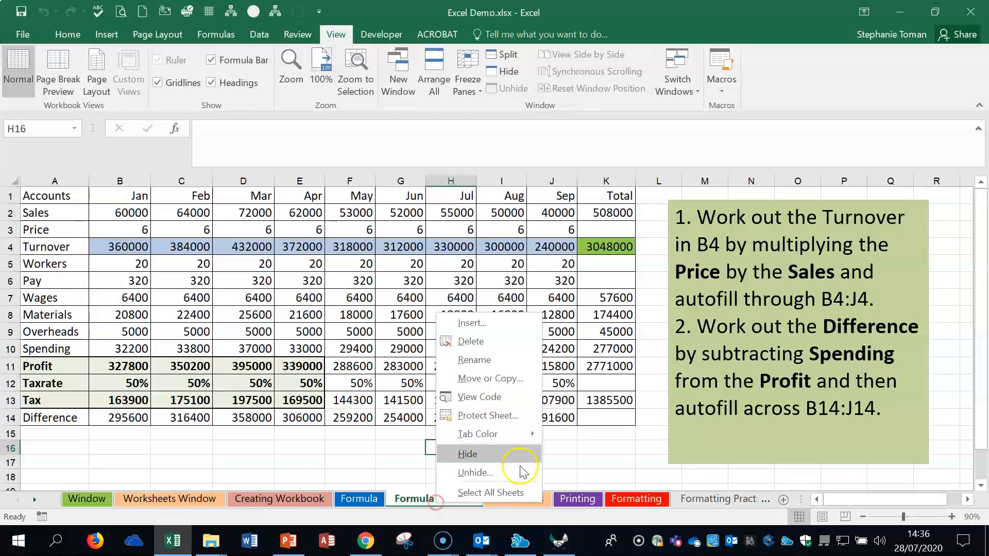
{"action": "mouse_move", "coordinate": [502, 438]}
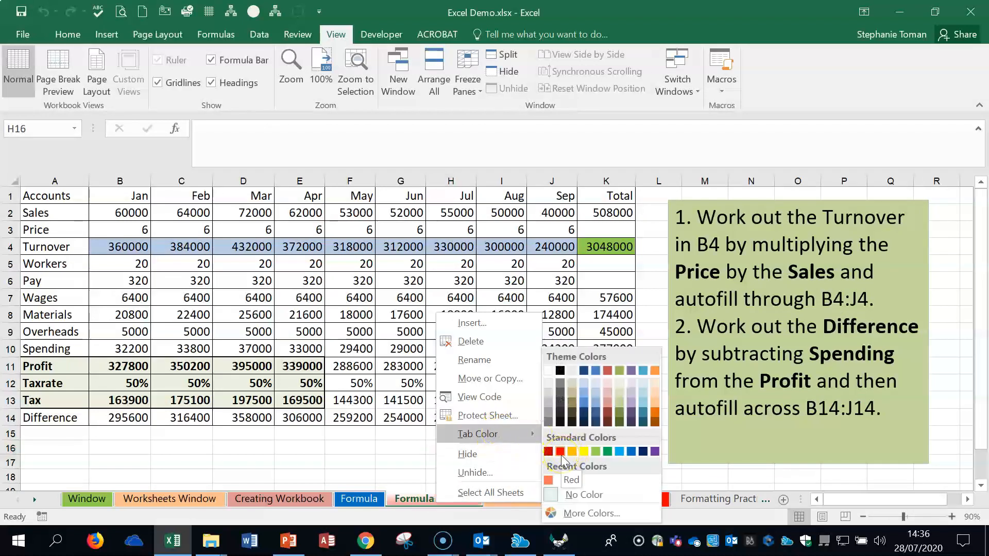
{"action": "left_click", "coordinate": [416, 505]}
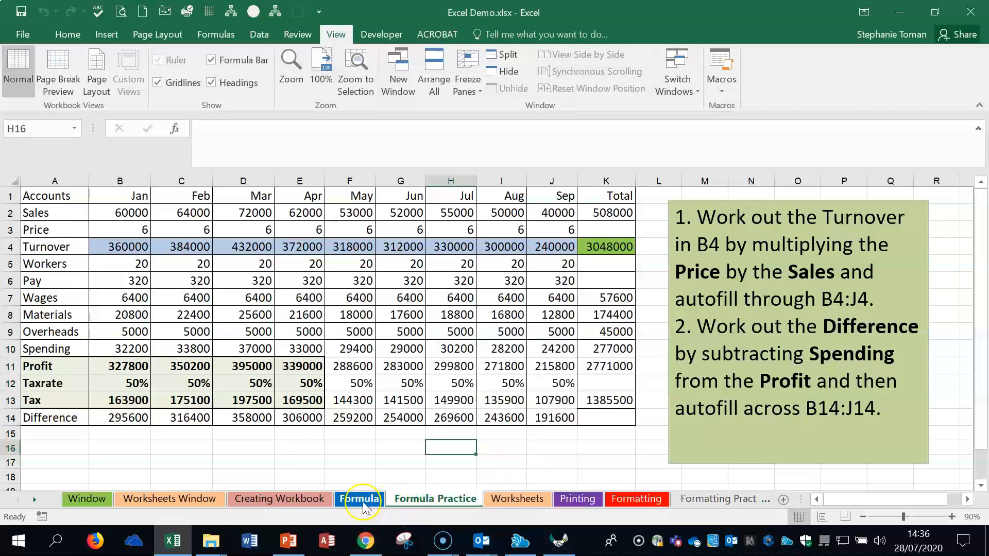
Step: Return to the Worksheets sheet and review the Rename/Colour topic in A6 and the Copy/Move topic in A7
{"action": "left_click", "coordinate": [506, 502]}
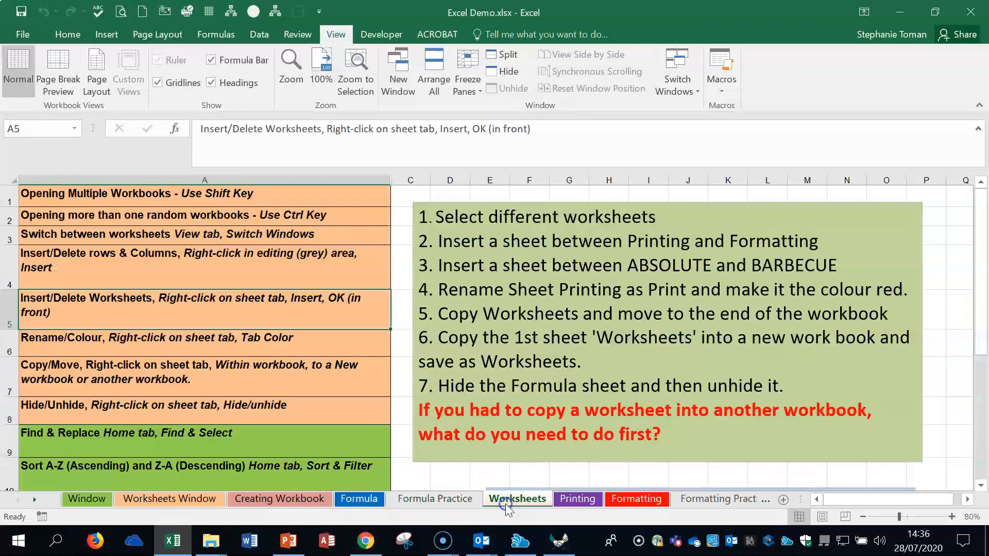
{"action": "left_click", "coordinate": [196, 345]}
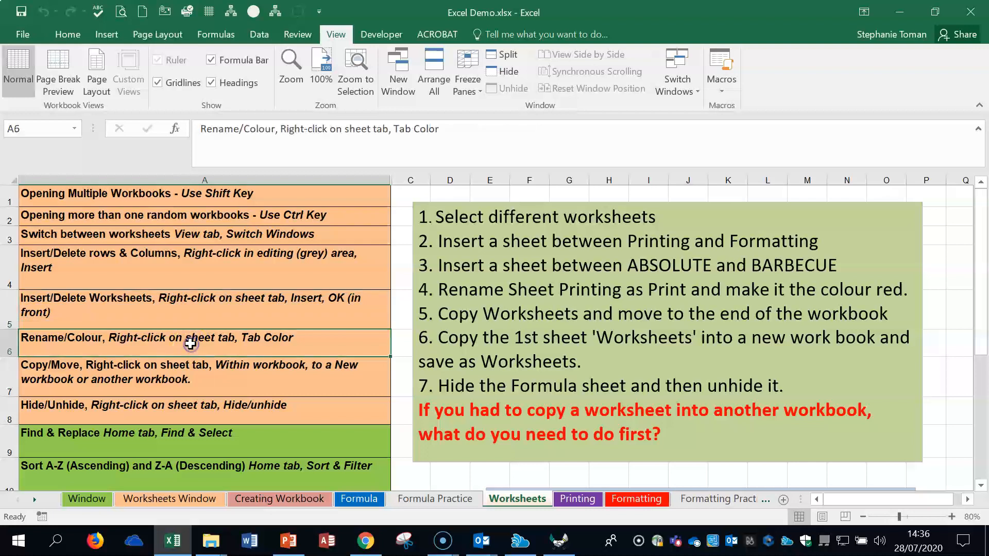
{"action": "left_click", "coordinate": [186, 374]}
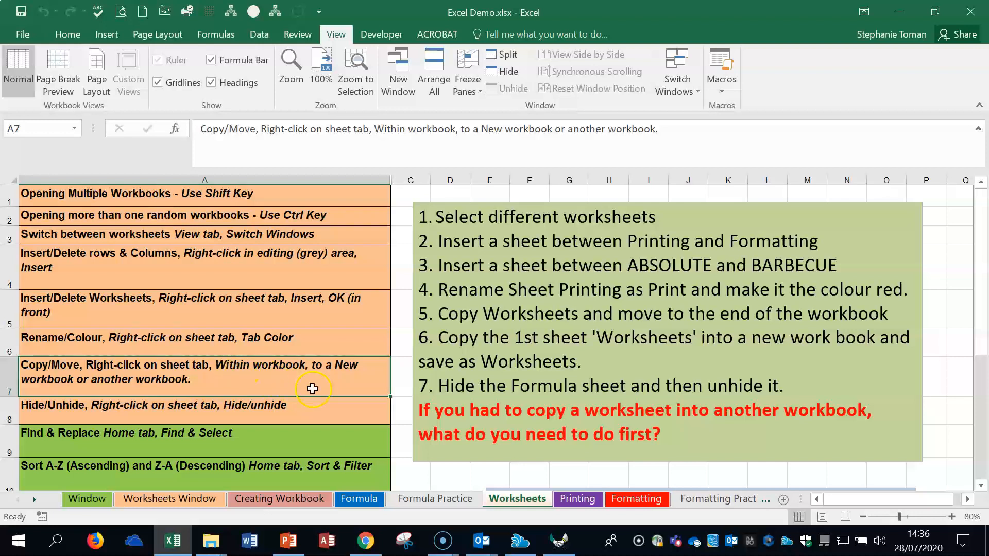
Step: Open Linked Demo Chart.xlsx from the Excel Lecture Materials folder, and switch back to the Excel Demo.xlsx workbook
{"action": "left_click", "coordinate": [900, 12]}
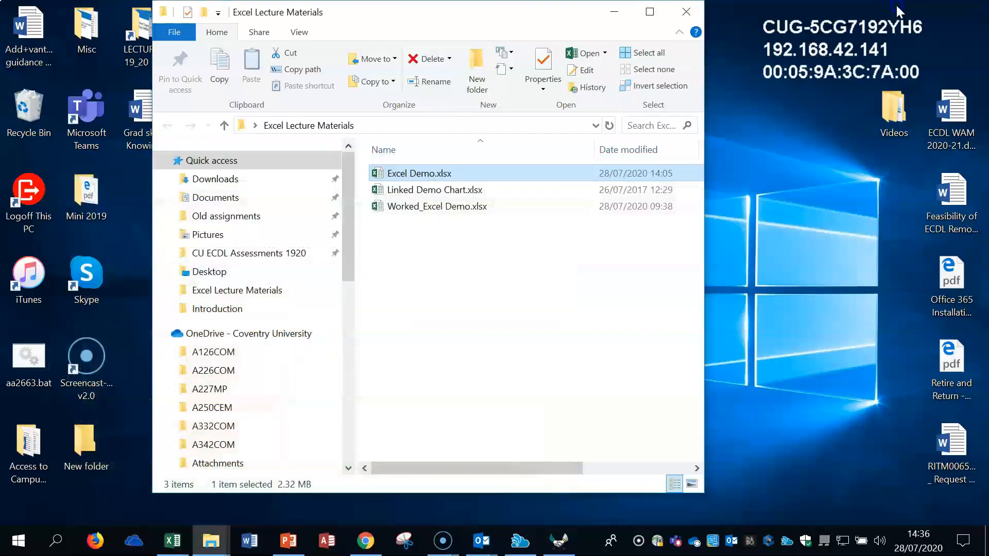
{"action": "double_click", "coordinate": [430, 190]}
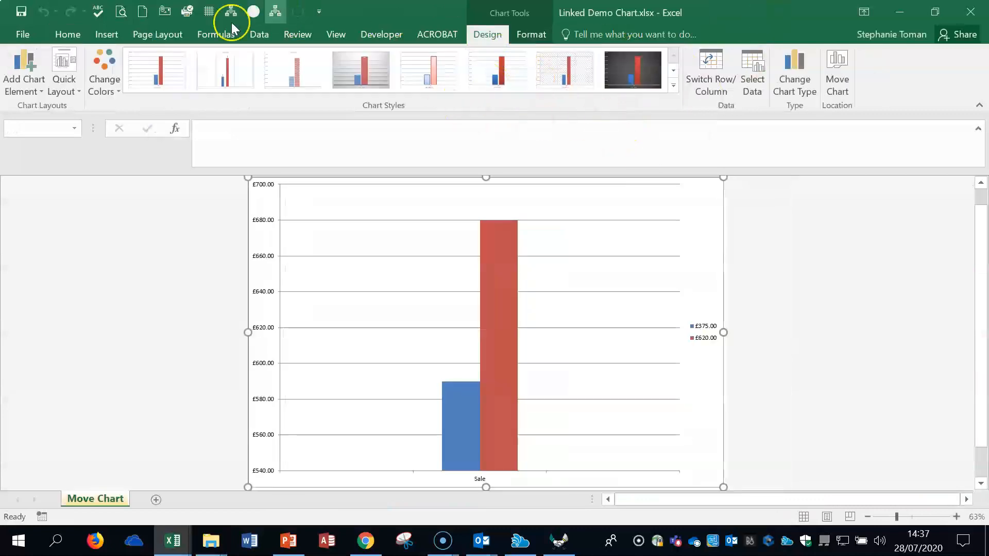
{"action": "left_click", "coordinate": [336, 35]}
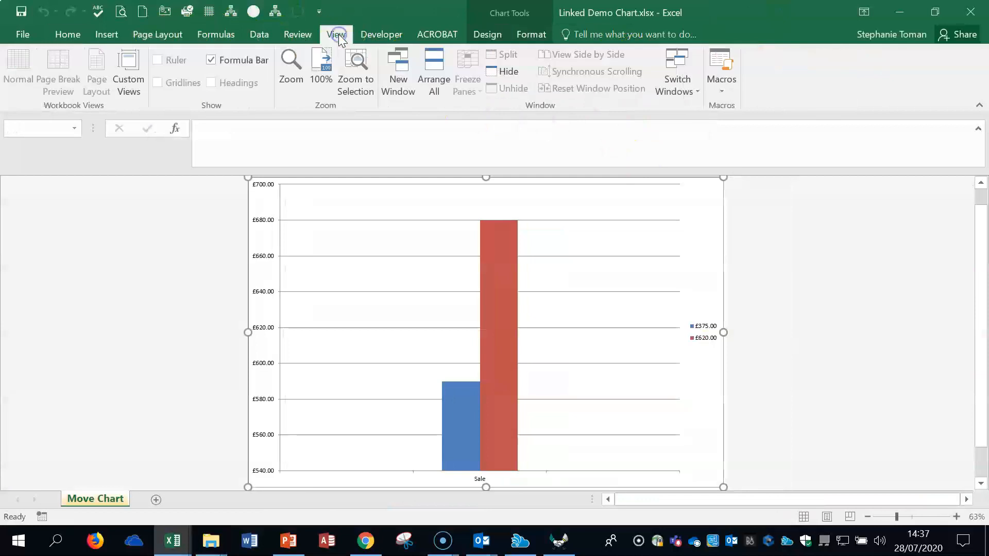
{"action": "left_click", "coordinate": [697, 91]}
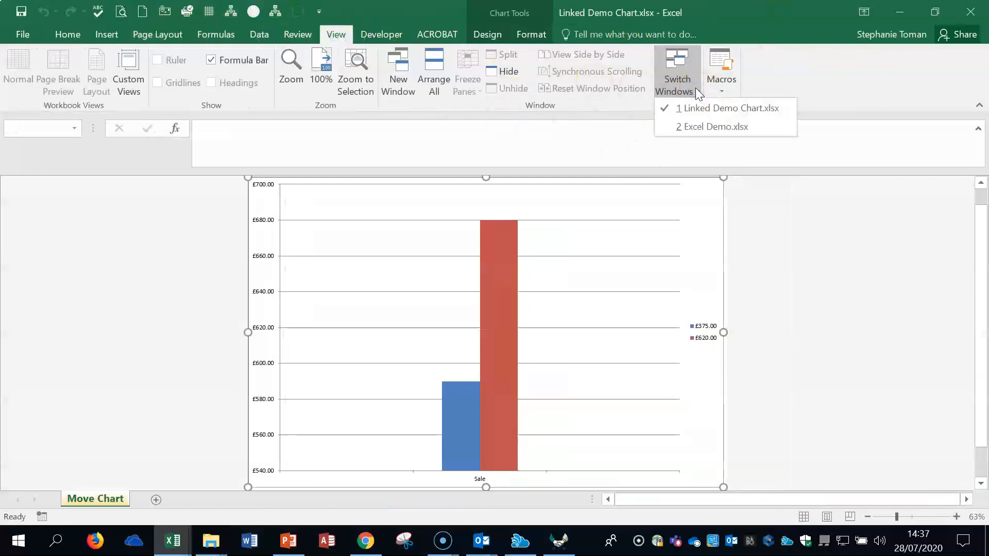
{"action": "left_click", "coordinate": [701, 128]}
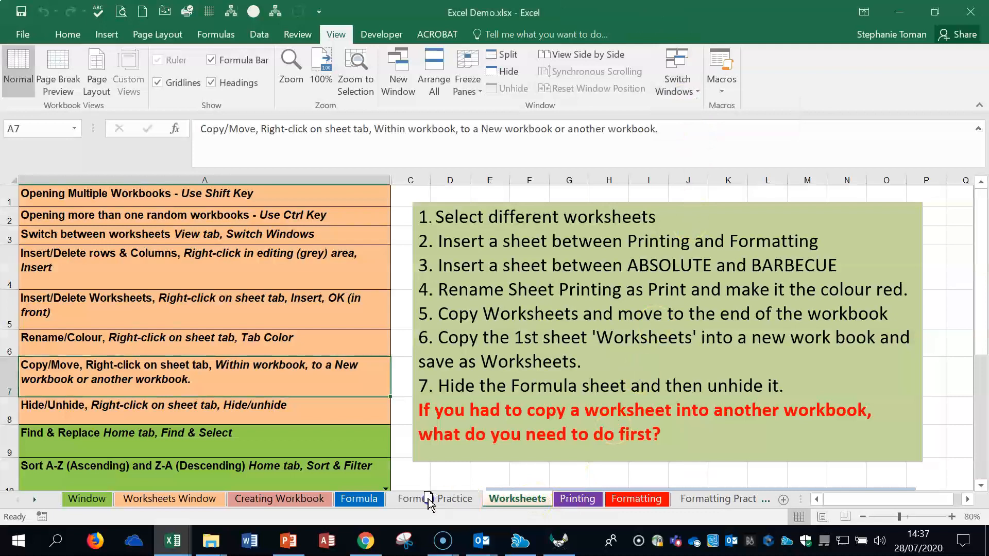
Step: Move the Worksheets sheet in front of Formula Practice without creating a copy, and return it to its place before Printing
{"action": "left_click_drag", "start_coordinate": [326, 502], "coordinate": [570, 496]}
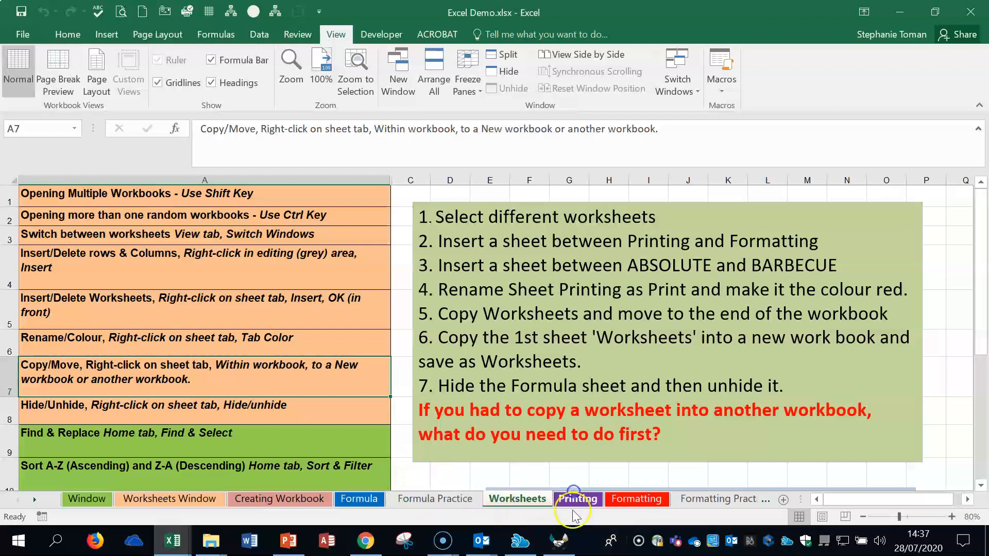
{"action": "right_click", "coordinate": [525, 506]}
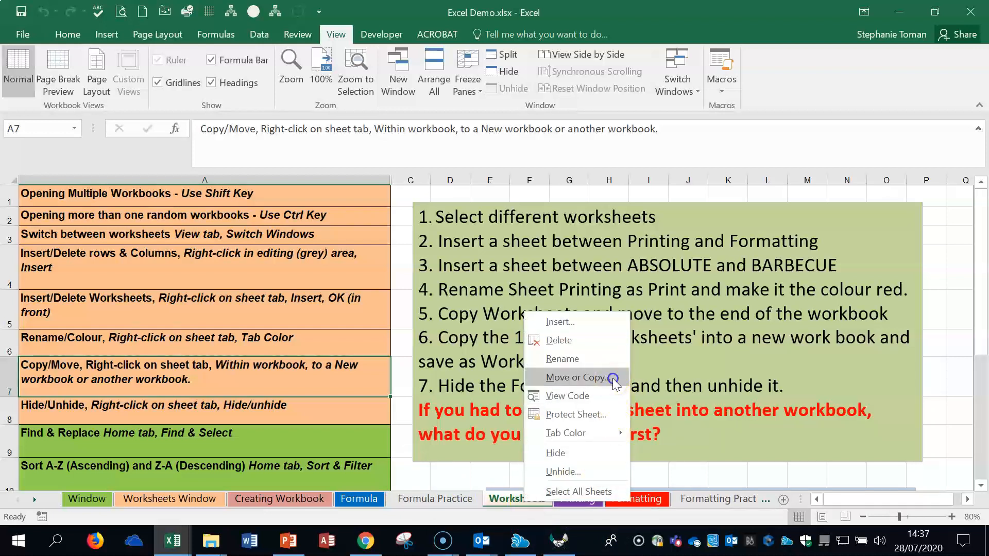
{"action": "left_click", "coordinate": [575, 378]}
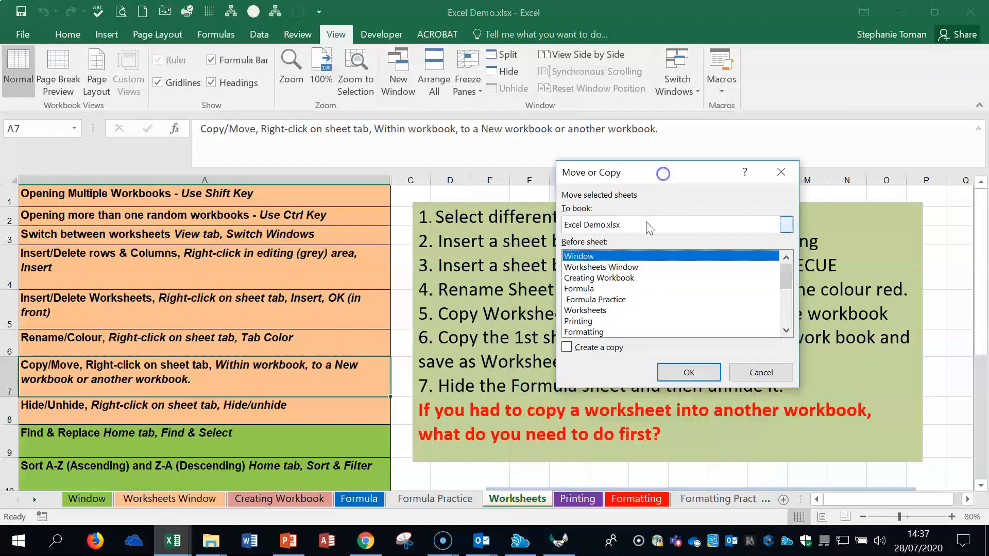
{"action": "left_click", "coordinate": [567, 349]}
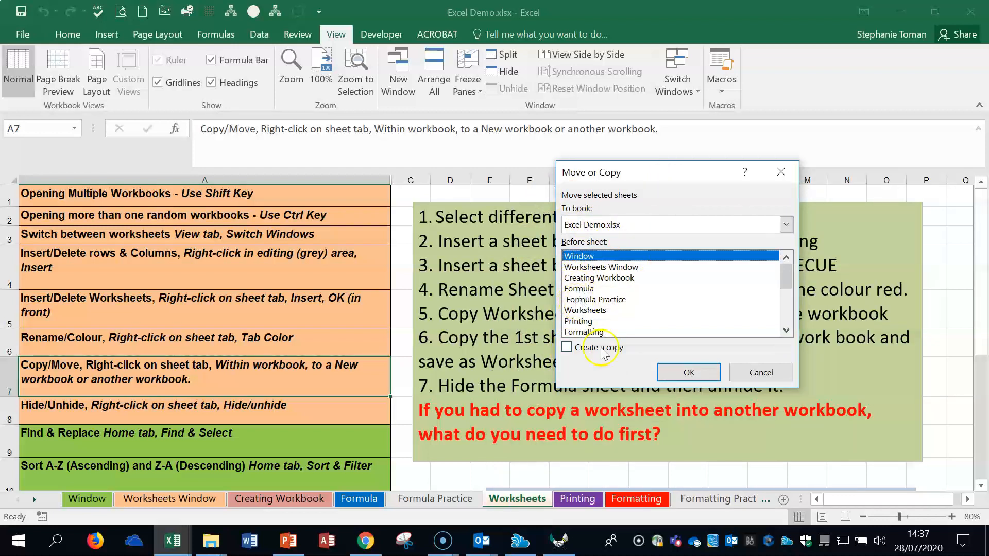
{"action": "left_click", "coordinate": [587, 299]}
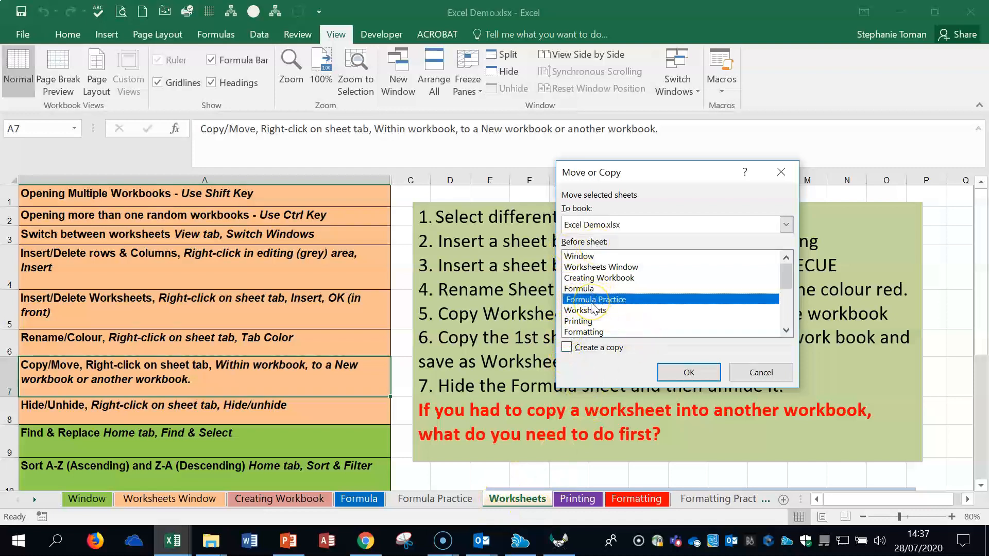
{"action": "left_click", "coordinate": [689, 373]}
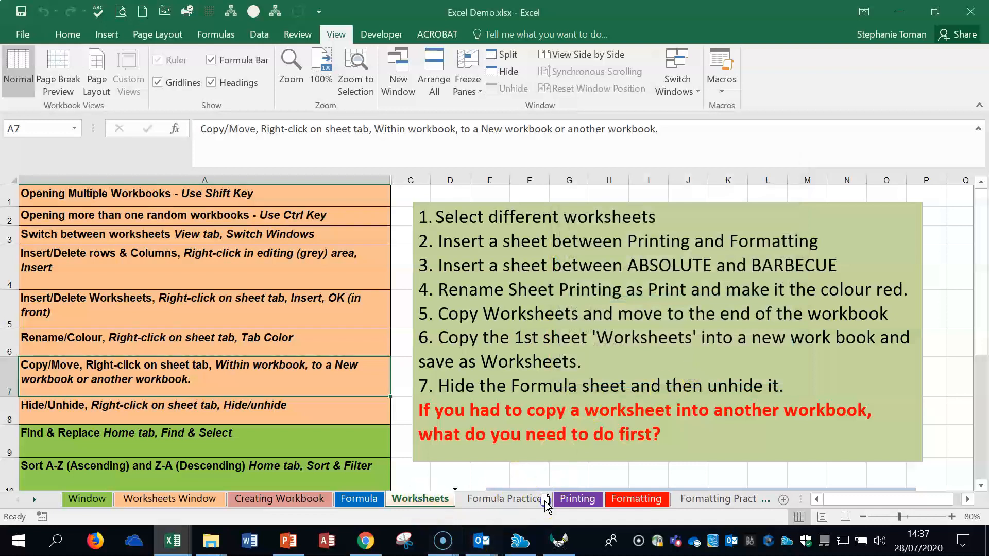
{"action": "left_click_drag", "start_coordinate": [556, 492], "coordinate": [556, 494]}
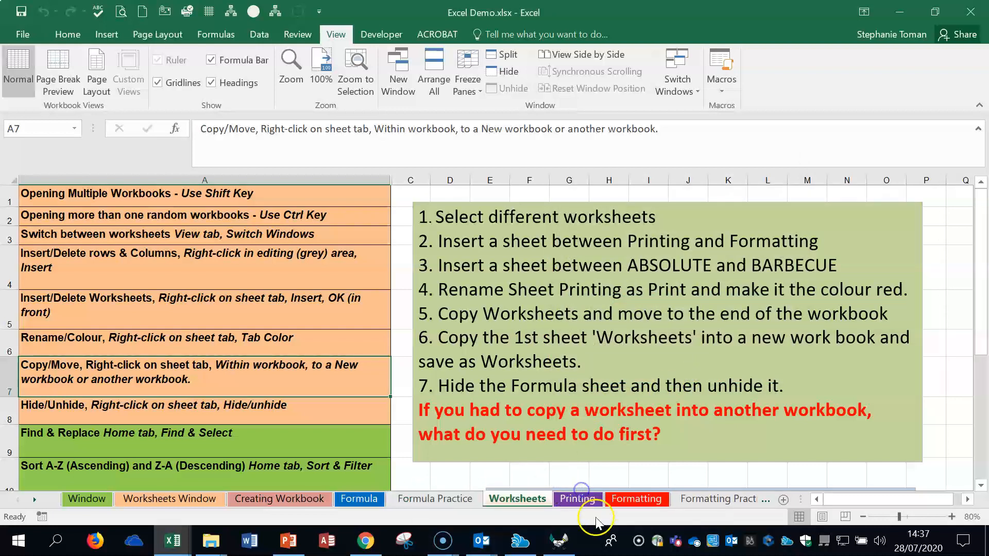
Step: Create a copy of the Worksheets sheet within Excel Demo.xlsx, placed before Formula Practice
{"action": "right_click", "coordinate": [527, 501]}
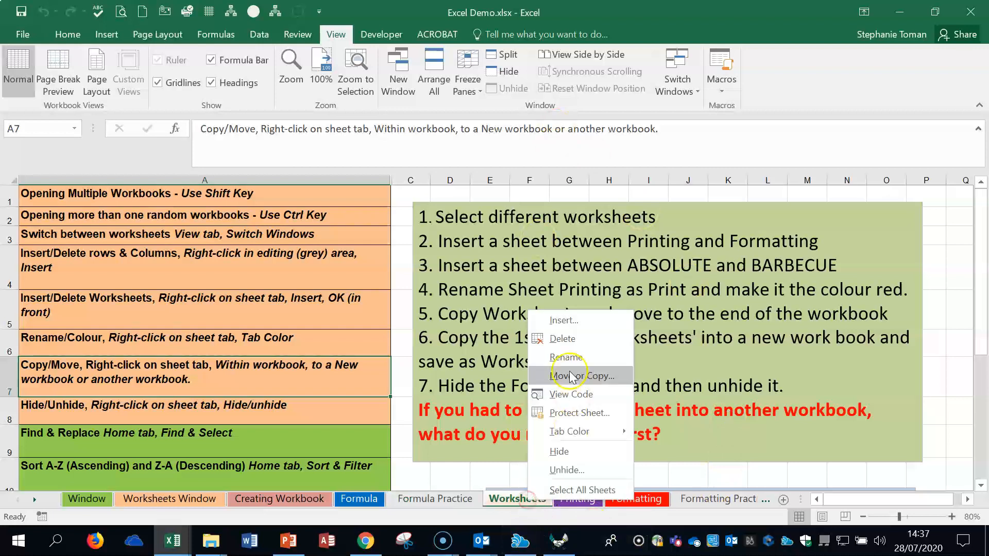
{"action": "left_click", "coordinate": [592, 384]}
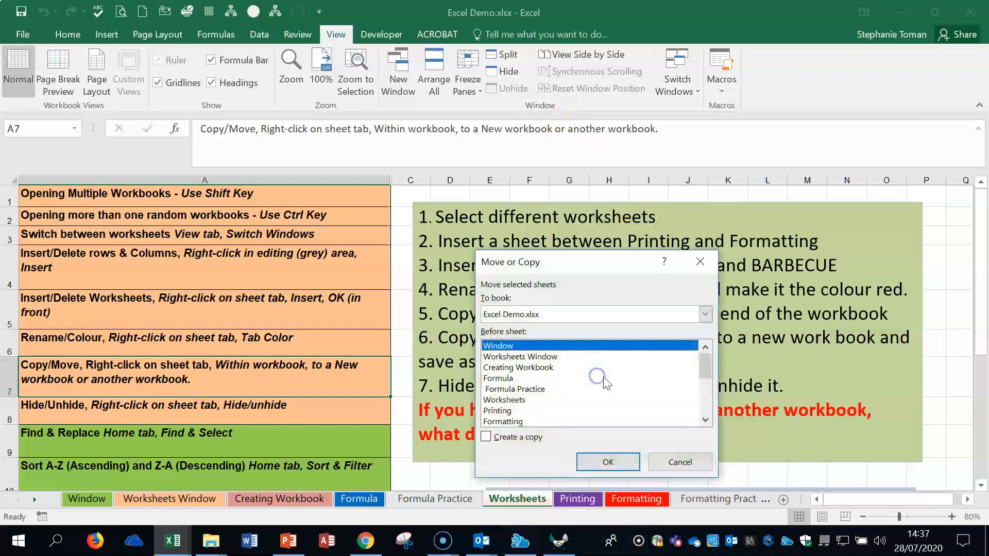
{"action": "left_click_drag", "start_coordinate": [594, 261], "coordinate": [691, 109]}
{"action": "left_click", "coordinate": [582, 277]}
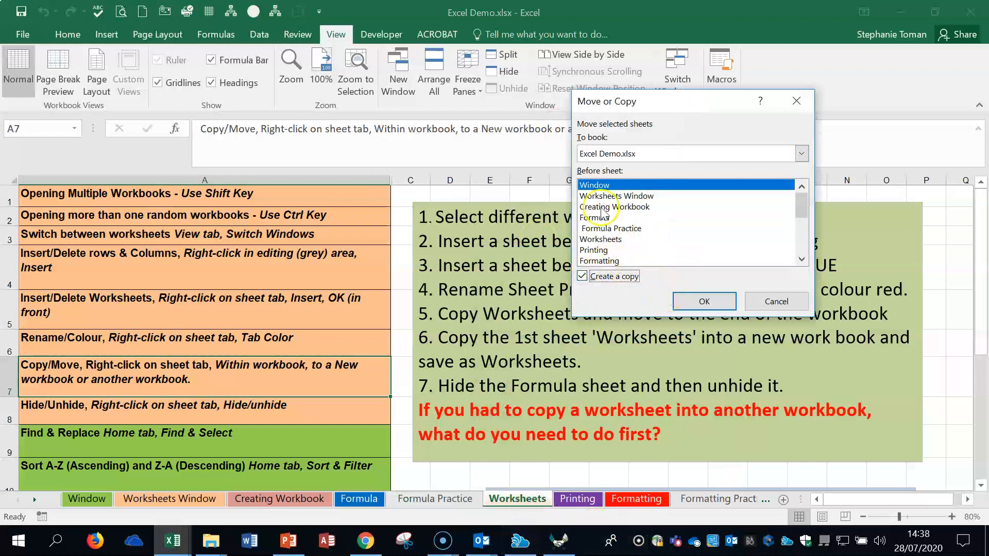
{"action": "left_click", "coordinate": [612, 230]}
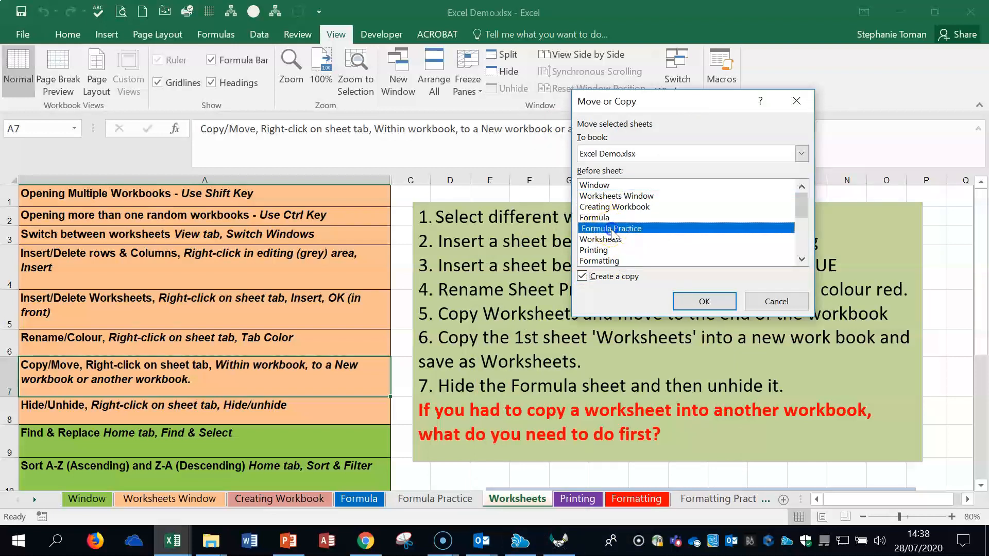
{"action": "left_click", "coordinate": [704, 301]}
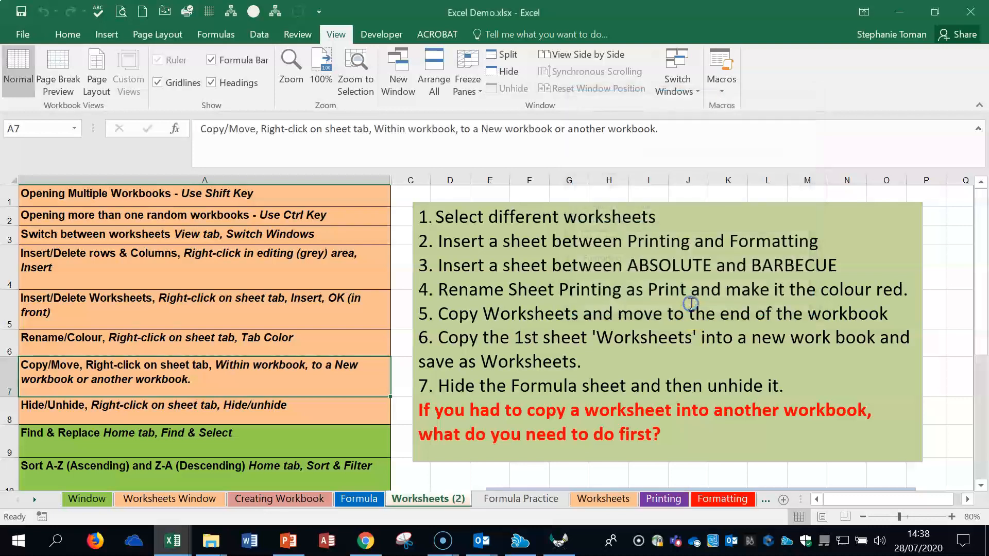
Step: Delete the copied Worksheets (2) sheet in front of Formula Practice
{"action": "right_click", "coordinate": [444, 507]}
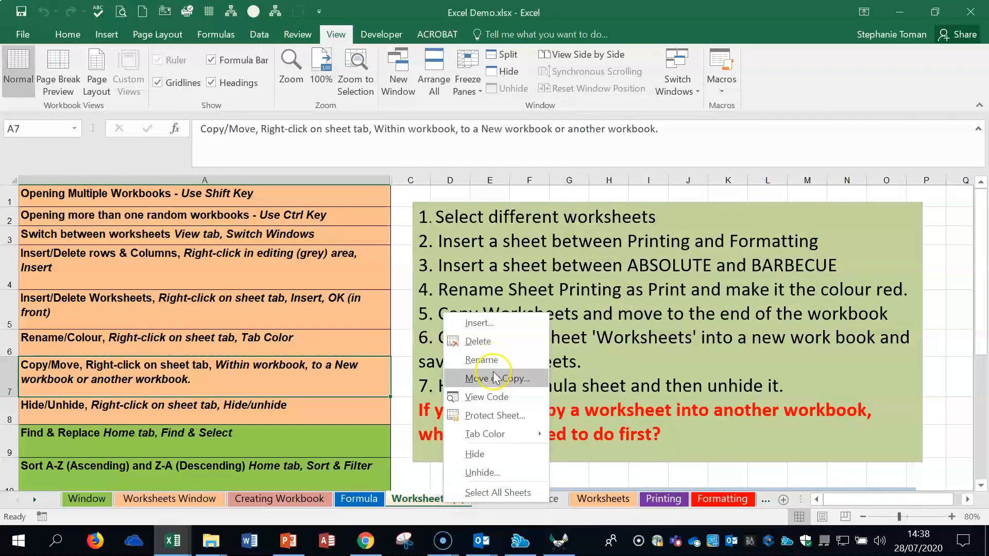
{"action": "left_click", "coordinate": [491, 342]}
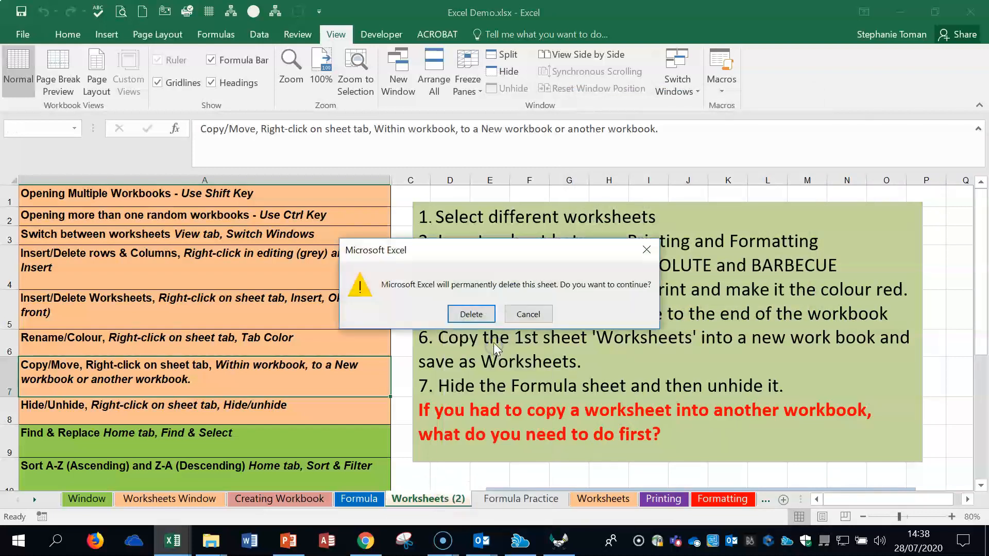
{"action": "left_click", "coordinate": [467, 315]}
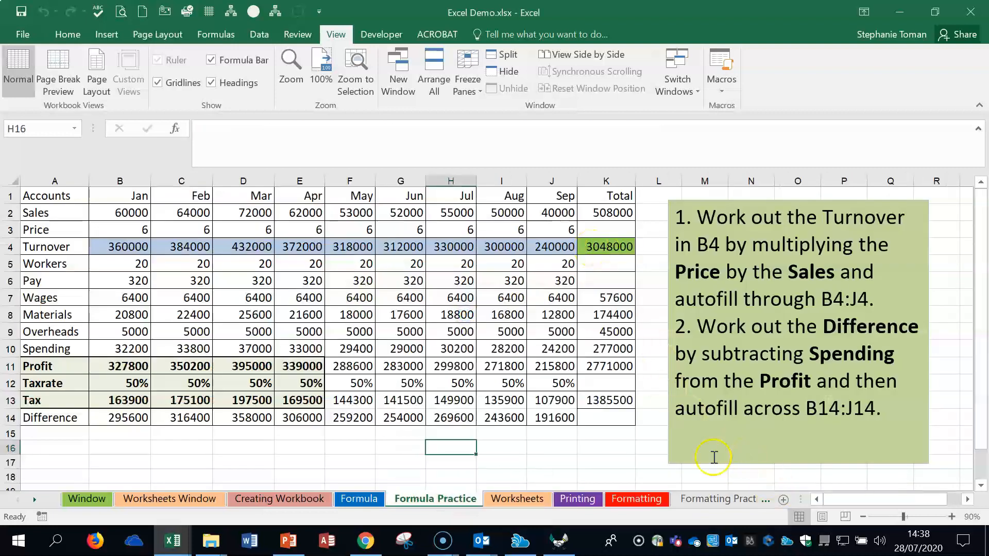
Step: Make two copies of the Worksheets sheet in front of Printing, and delete both Worksheets (2) and Worksheets (3)
{"action": "left_click", "coordinate": [522, 499]}
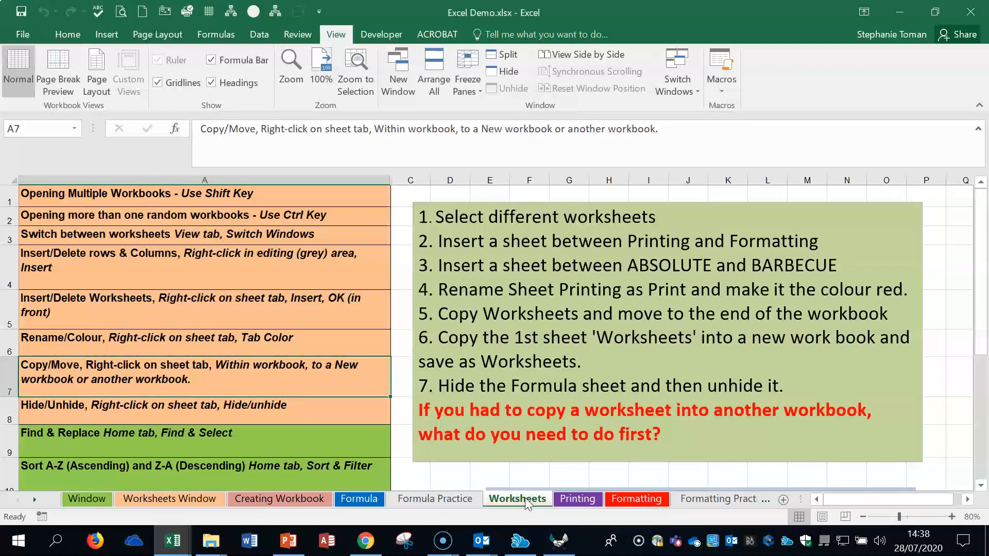
{"action": "left_click_drag", "start_coordinate": [526, 502], "coordinate": [720, 497]}
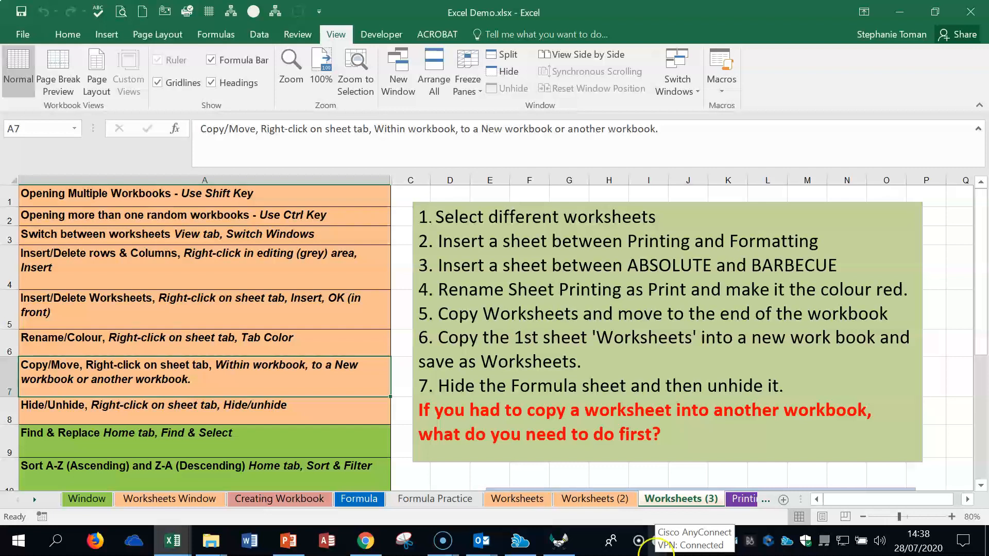
{"action": "left_click", "coordinate": [593, 500]}
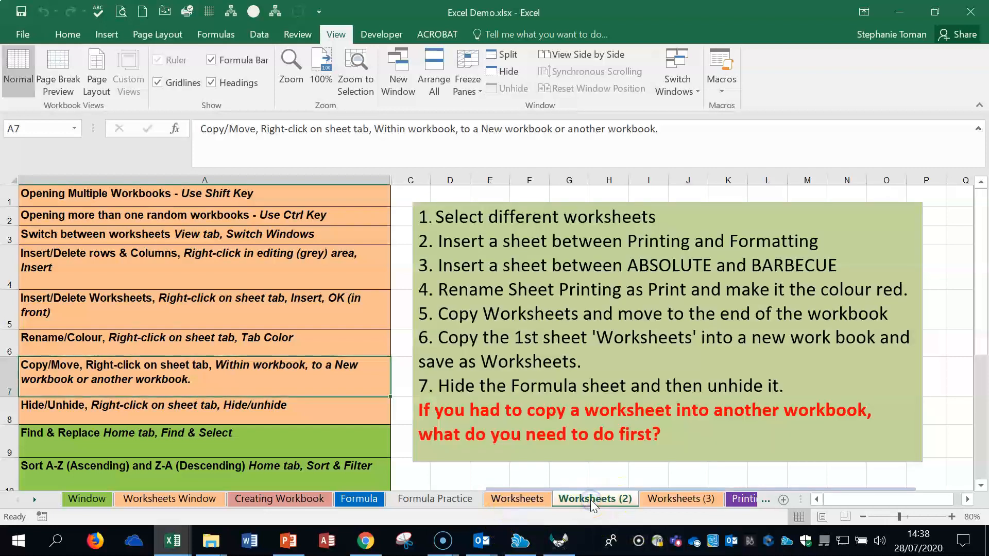
{"action": "right_click", "coordinate": [593, 502]}
{"action": "left_click", "coordinate": [654, 341]}
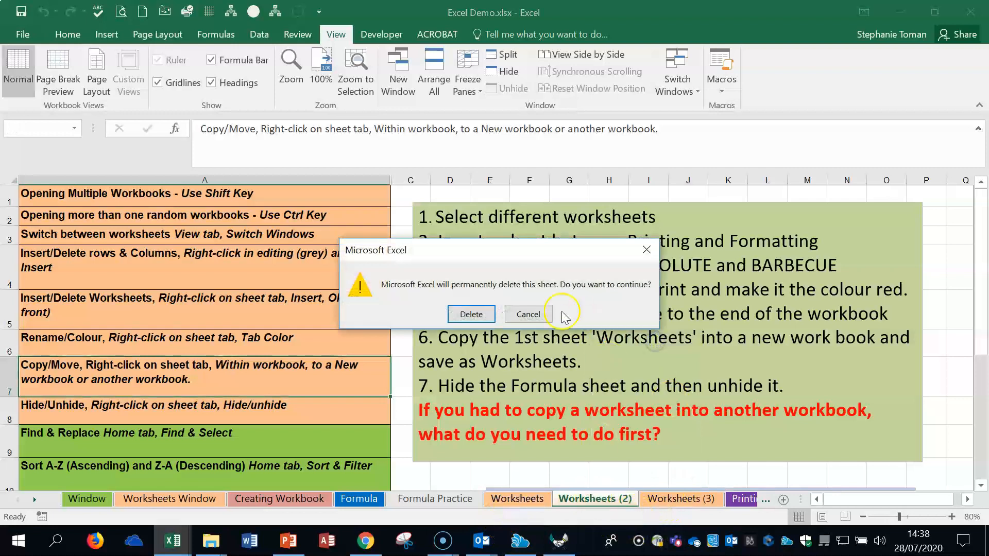
{"action": "left_click", "coordinate": [471, 314]}
{"action": "right_click", "coordinate": [586, 500]}
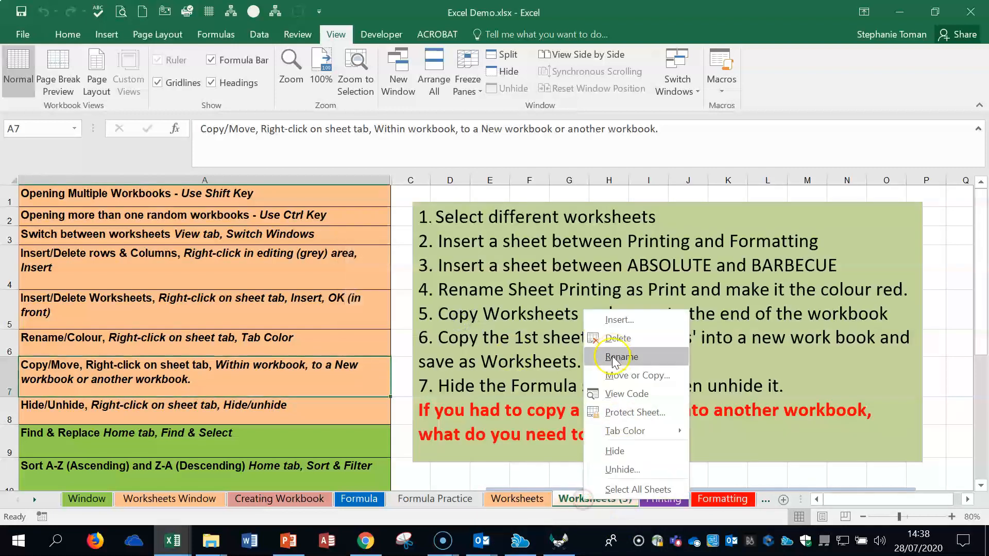
{"action": "left_click", "coordinate": [618, 338]}
{"action": "left_click", "coordinate": [480, 312]}
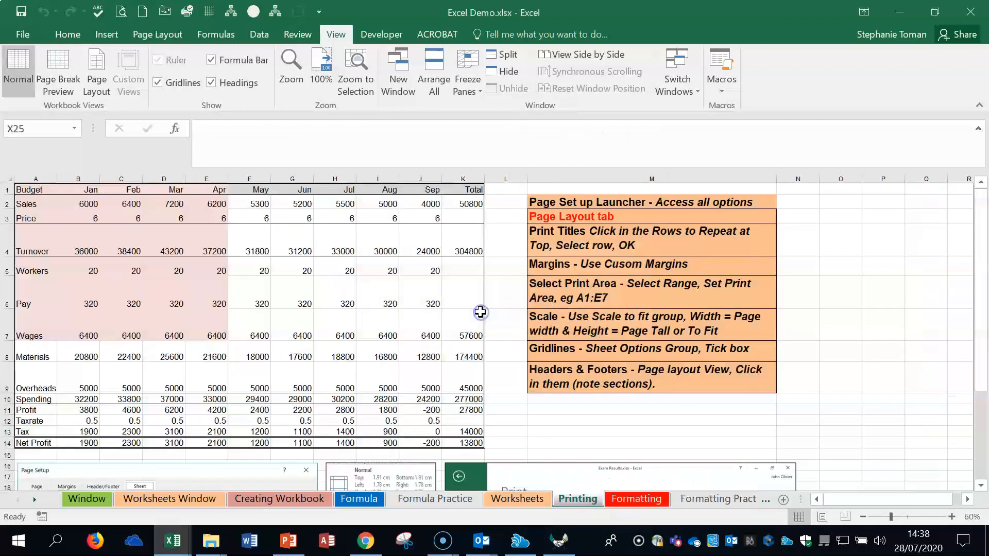
Step: Copy the Worksheets sheet to the end of the Linked Demo Chart.xlsx workbook
{"action": "right_click", "coordinate": [525, 499]}
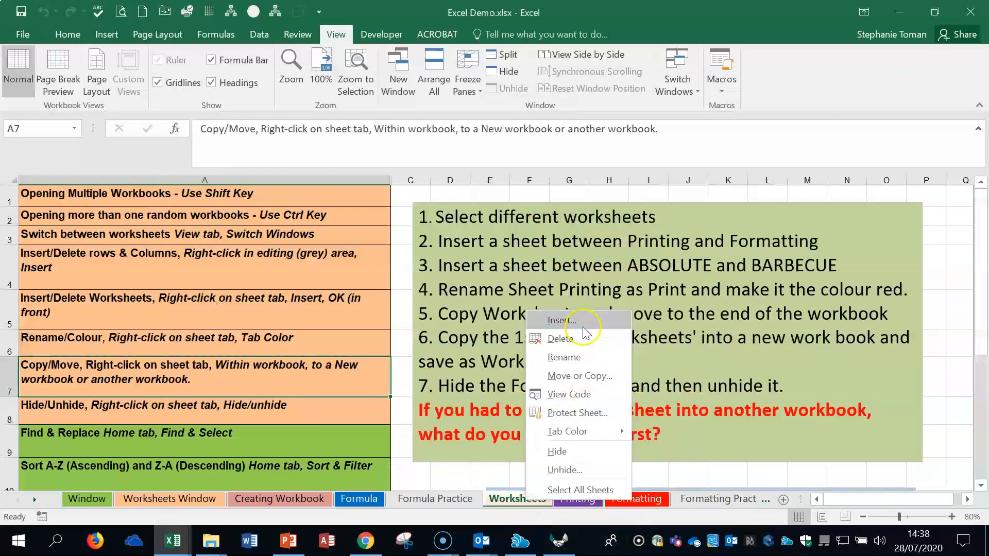
{"action": "left_click", "coordinate": [580, 376]}
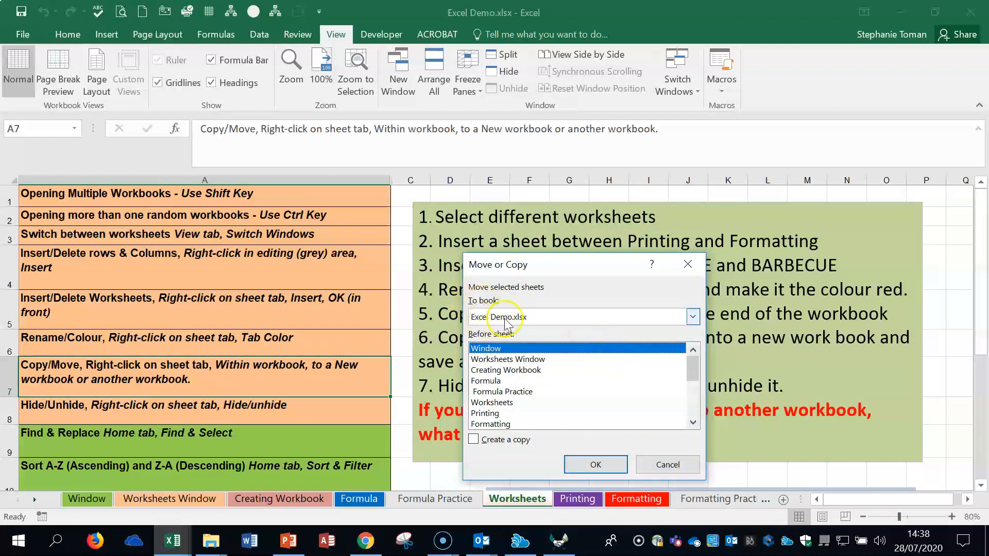
{"action": "left_click", "coordinate": [693, 317]}
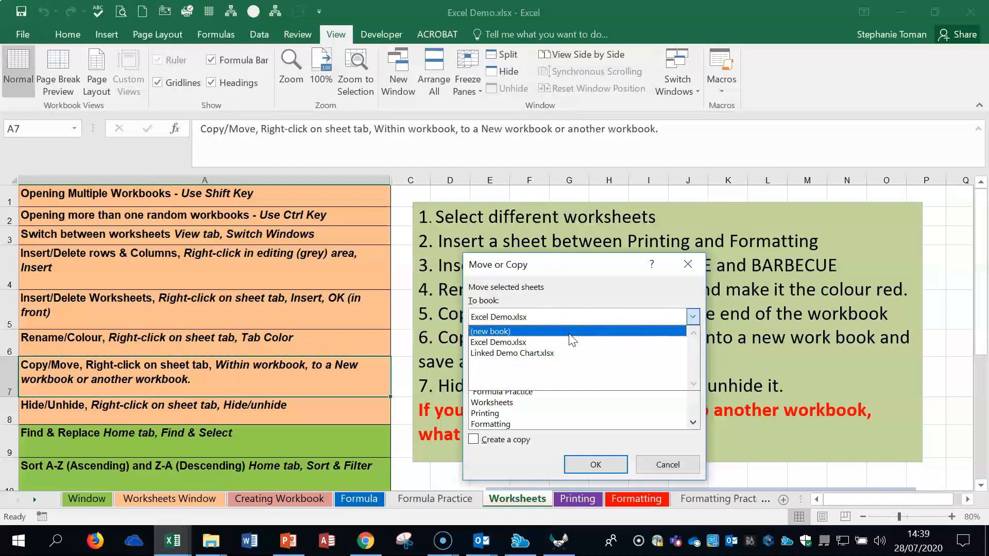
{"action": "left_click", "coordinate": [570, 353]}
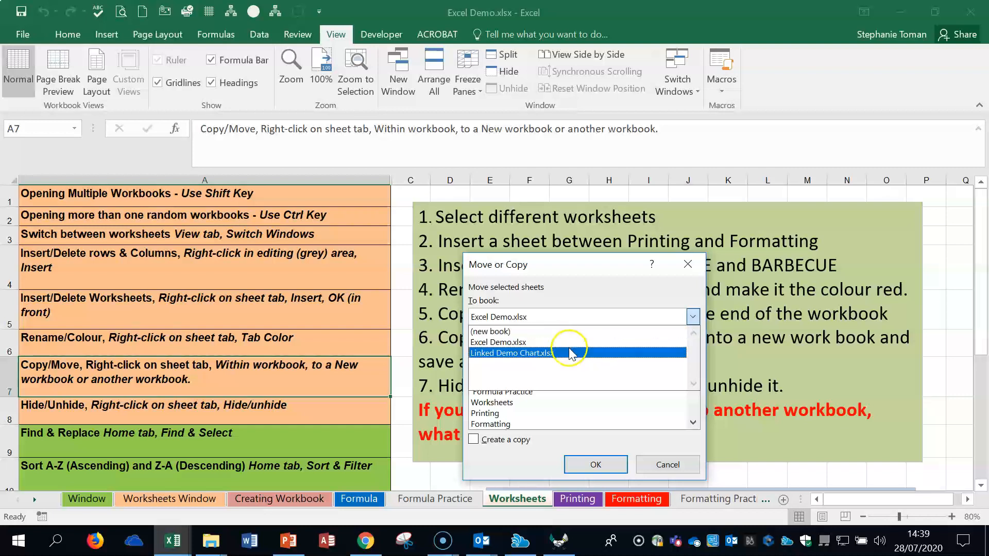
{"action": "left_click", "coordinate": [570, 353]}
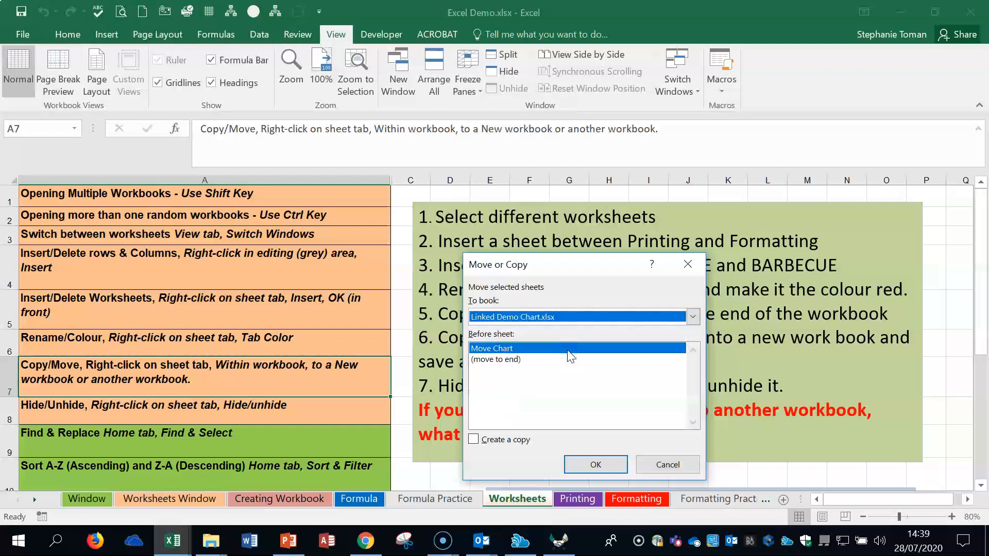
{"action": "left_click", "coordinate": [507, 360]}
{"action": "left_click", "coordinate": [473, 440]}
{"action": "left_click", "coordinate": [575, 457]}
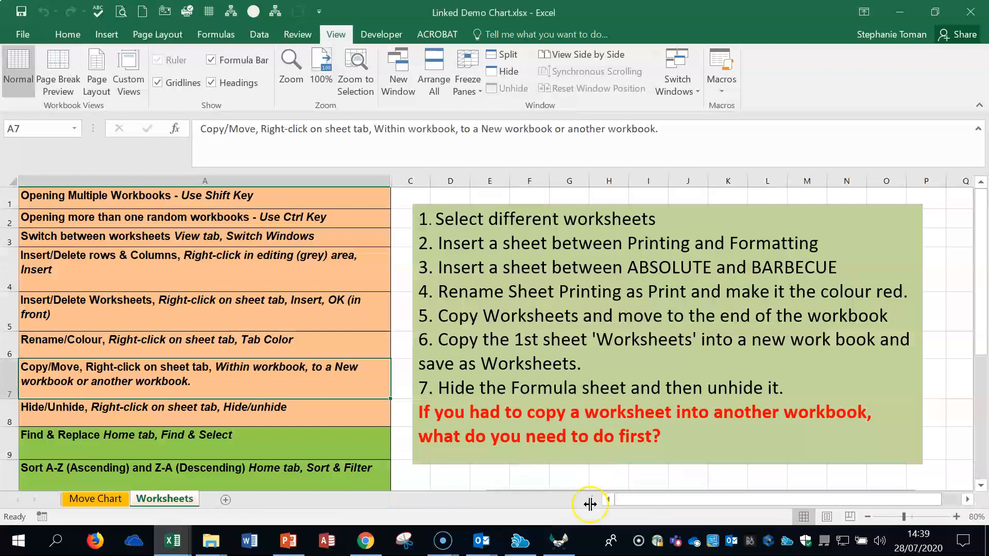
Step: Check the Move Chart and copied Worksheets sheets in Linked Demo Chart.xlsx, and switch back to the Excel Demo.xlsx workbook
{"action": "left_click", "coordinate": [176, 547]}
{"action": "left_click", "coordinate": [96, 499]}
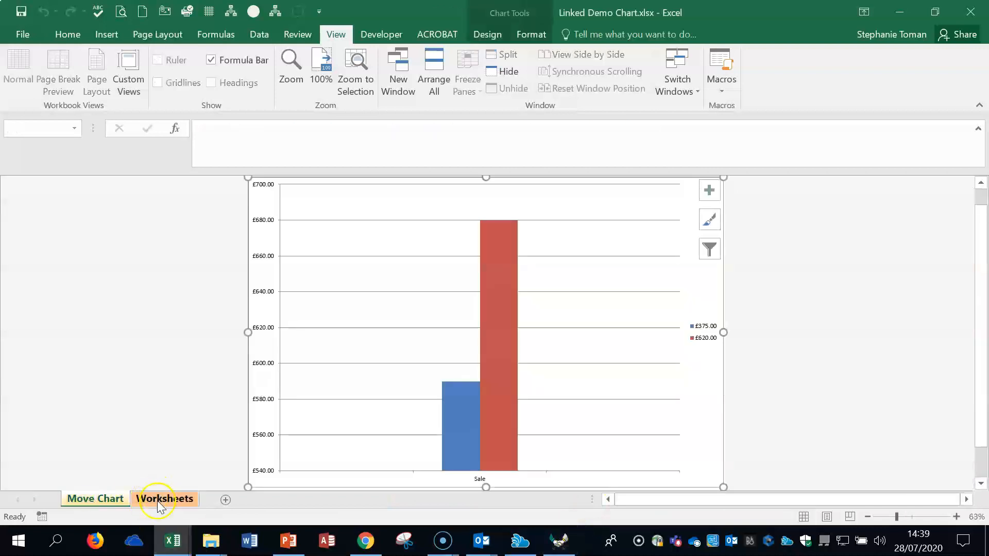
{"action": "left_click", "coordinate": [159, 499]}
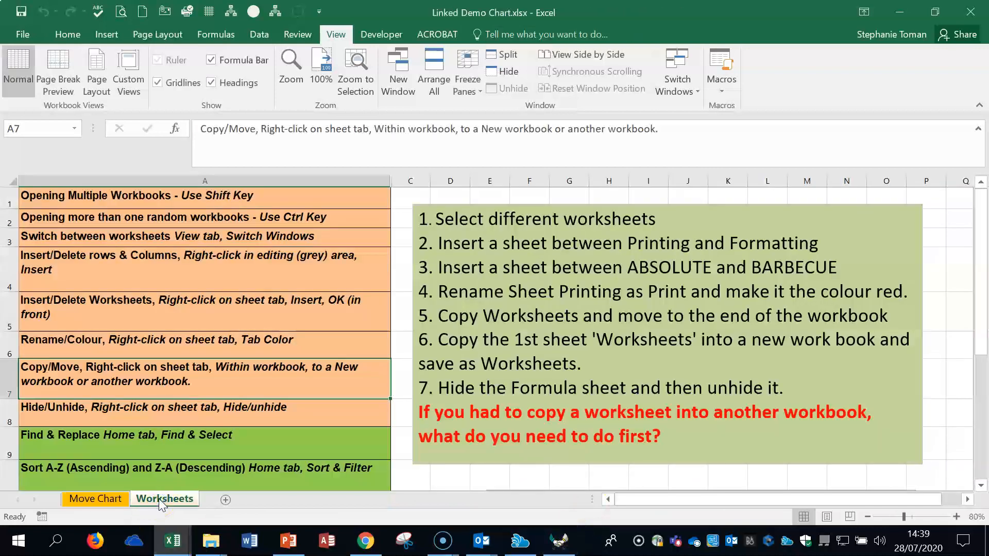
{"action": "left_click", "coordinate": [693, 89]}
{"action": "left_click", "coordinate": [704, 128]}
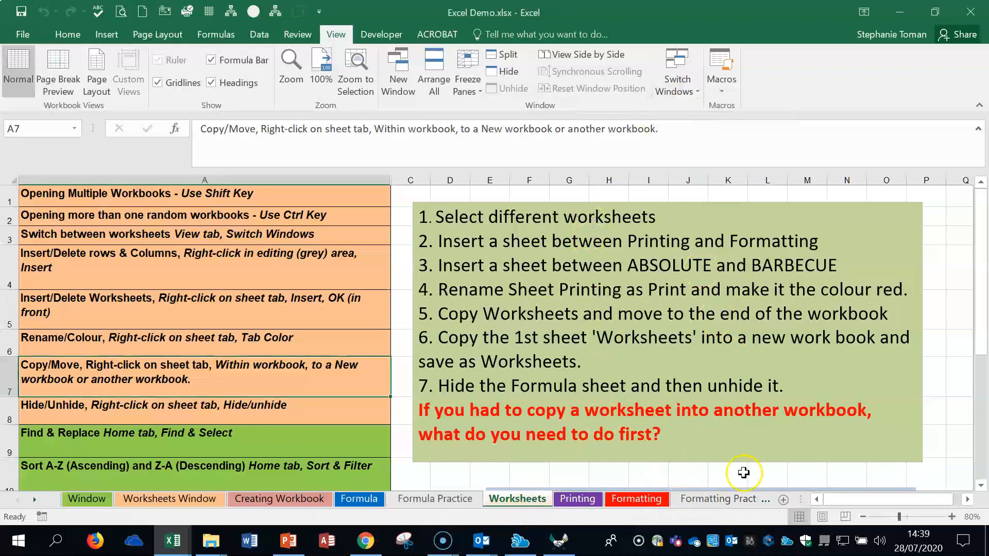
Step: Hide row 5 on the Worksheets sheet
{"action": "left_click", "coordinate": [173, 348]}
{"action": "left_click", "coordinate": [170, 372]}
{"action": "left_click", "coordinate": [172, 408]}
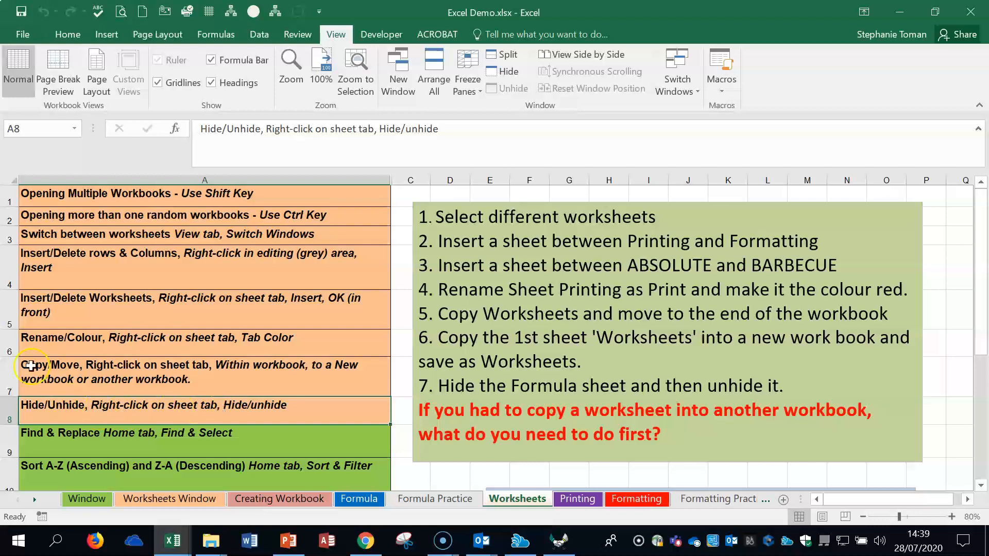
{"action": "left_click", "coordinate": [10, 308]}
{"action": "right_click", "coordinate": [9, 308]}
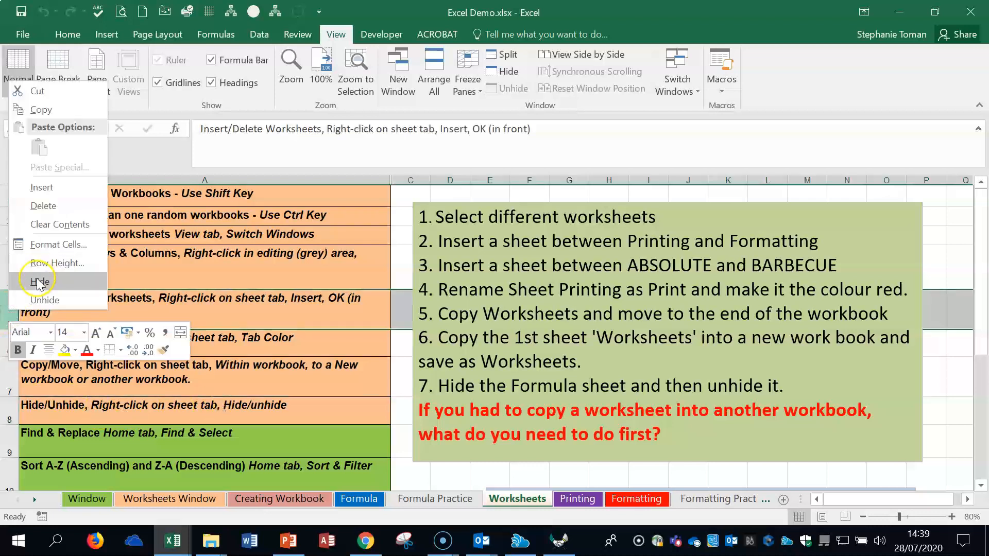
{"action": "left_click", "coordinate": [40, 281]}
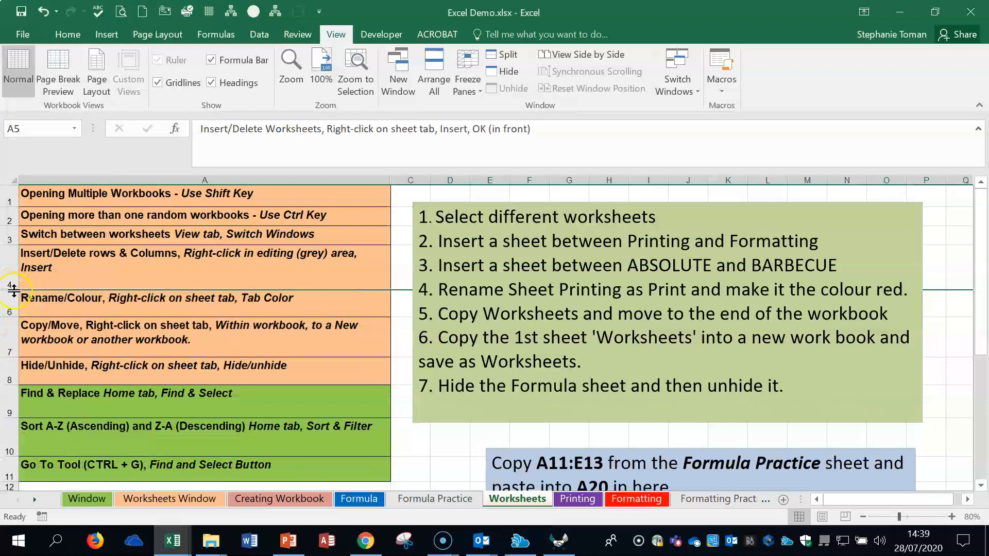
Step: Unhide row 5 by selecting the visible rows 4 and 6 around it
{"action": "mouse_move", "coordinate": [14, 290]}
{"action": "left_mouse_down"}
{"action": "mouse_move", "coordinate": [10, 273]}
{"action": "mouse_move", "coordinate": [9, 308]}
{"action": "left_mouse_up"}
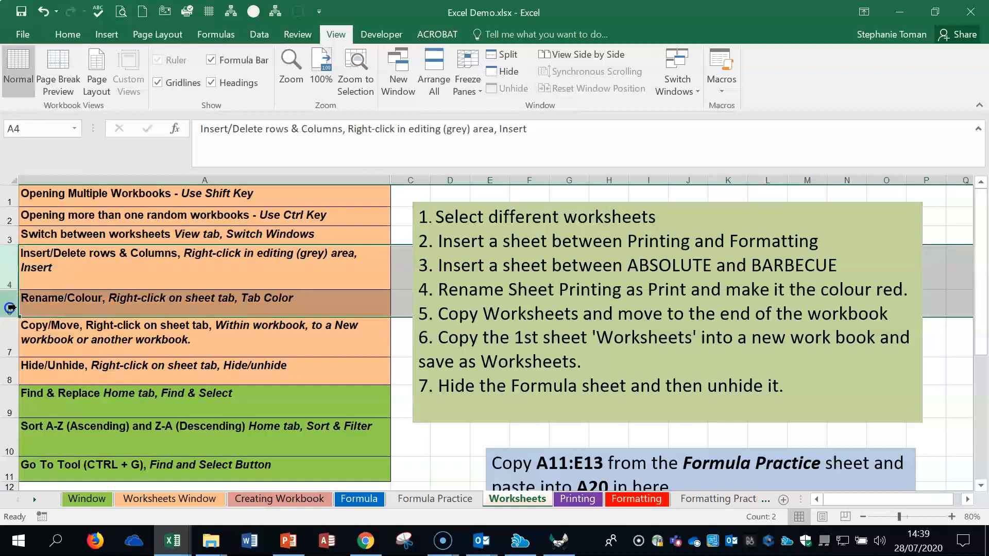
{"action": "right_click", "coordinate": [11, 272]}
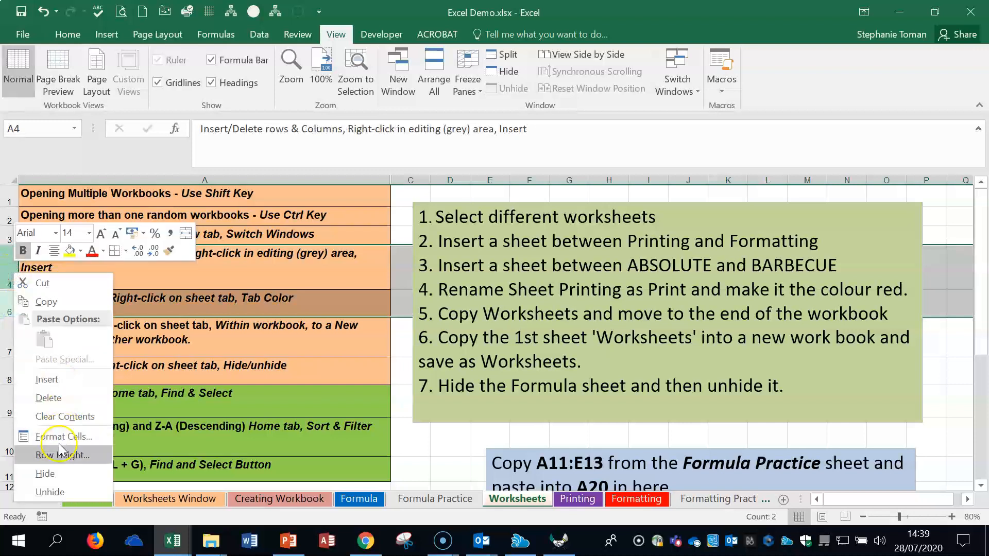
{"action": "left_click", "coordinate": [57, 497]}
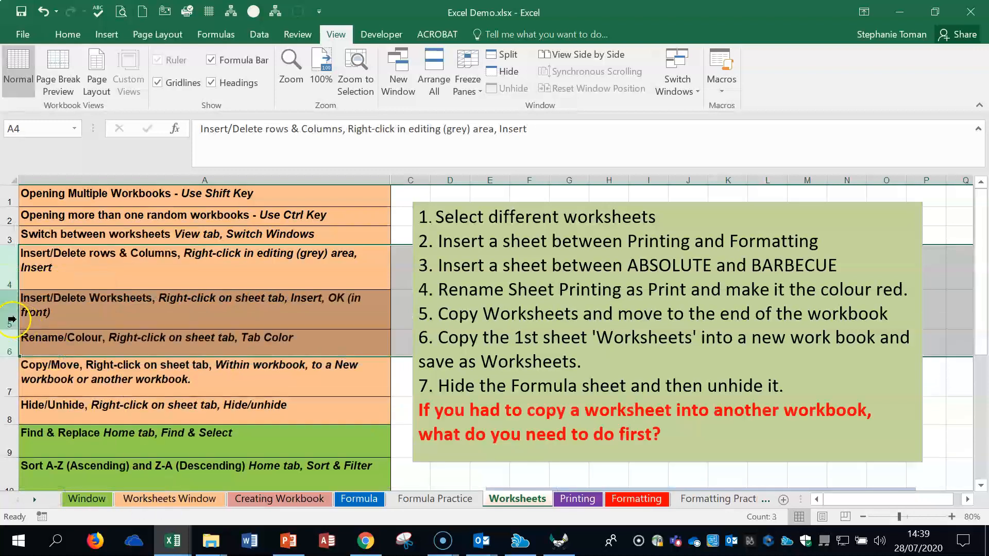
Step: Hide rows 4 to 7 on the Worksheets sheet
{"action": "left_click_drag", "start_coordinate": [10, 259], "coordinate": [8, 373]}
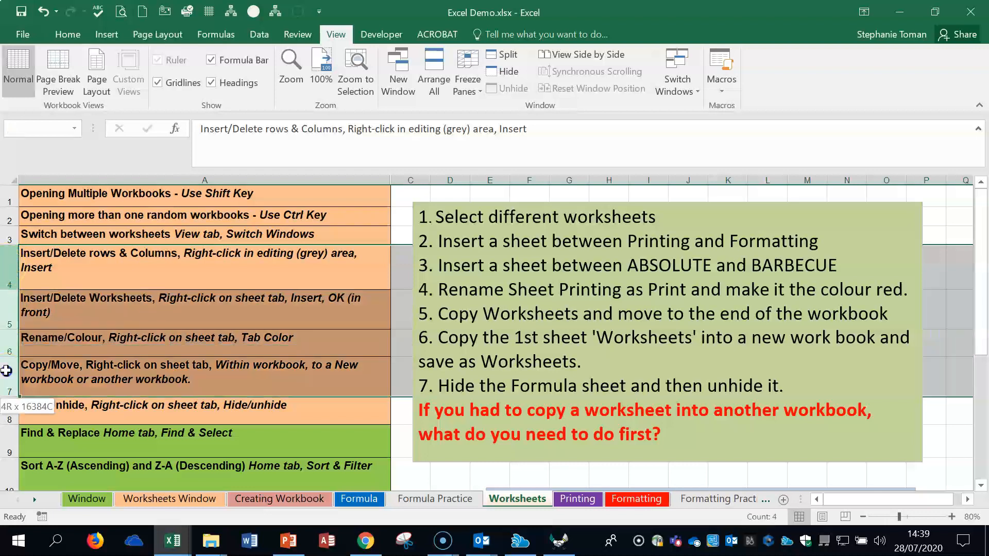
{"action": "right_click", "coordinate": [111, 369]}
{"action": "left_click", "coordinate": [146, 343]}
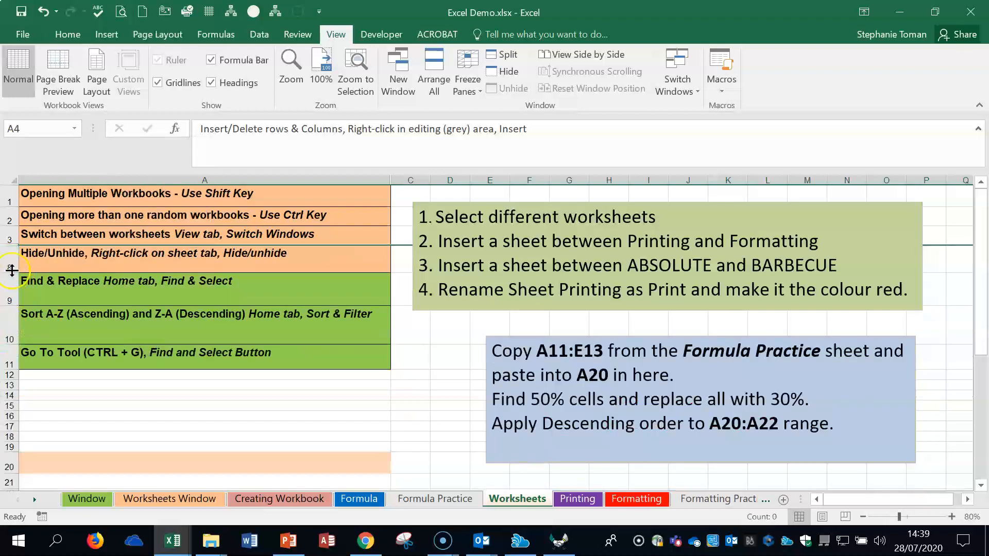
Step: Unhide rows 4 to 7 by selecting the visible rows 3 and 8 around them
{"action": "left_click_drag", "start_coordinate": [10, 261], "coordinate": [11, 284]}
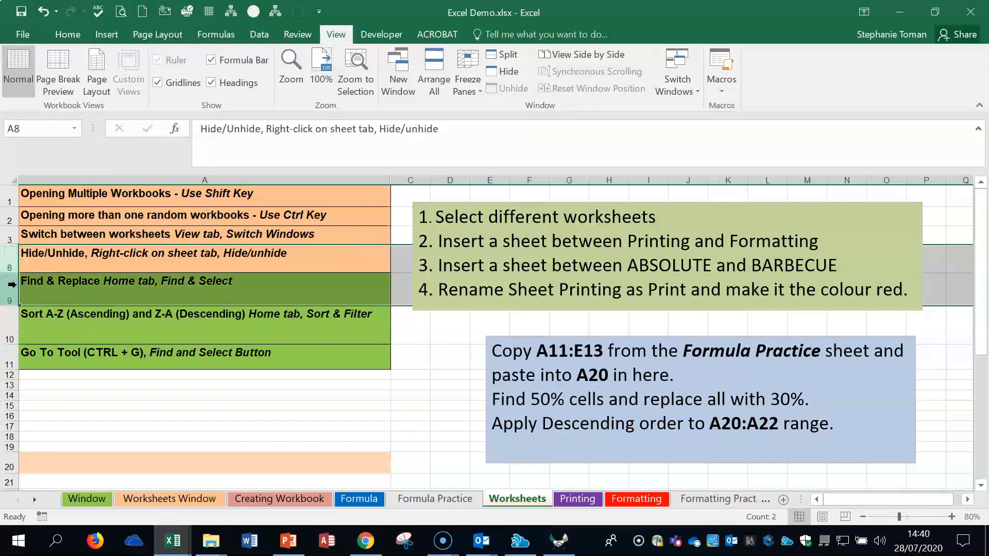
{"action": "left_click_drag", "start_coordinate": [10, 234], "coordinate": [9, 258]}
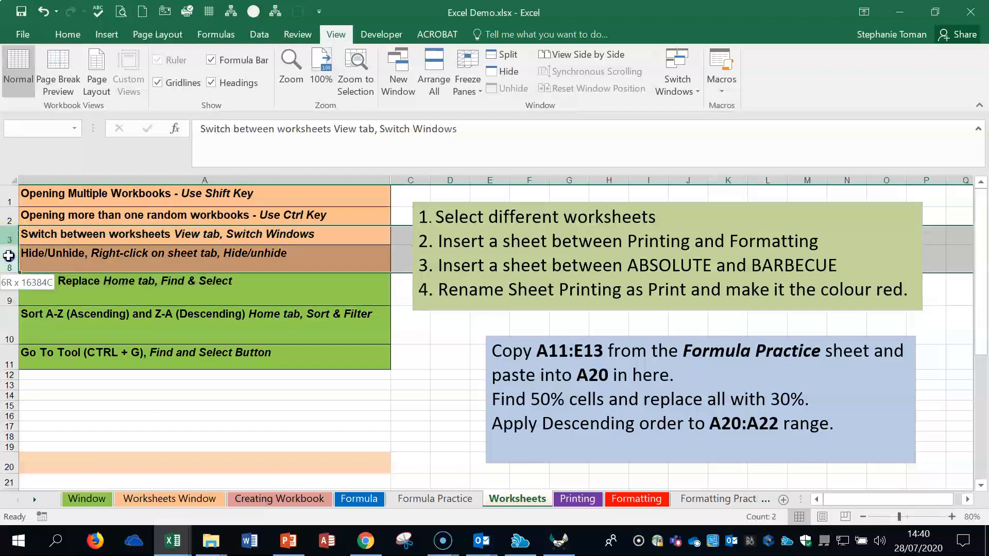
{"action": "right_click", "coordinate": [10, 256]}
{"action": "left_click", "coordinate": [46, 476]}
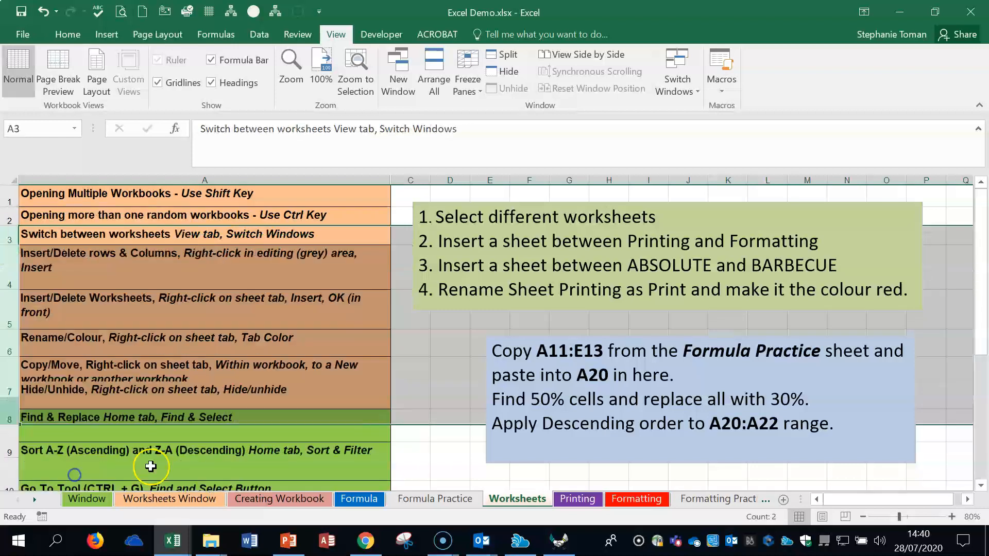
{"action": "left_click", "coordinate": [231, 373]}
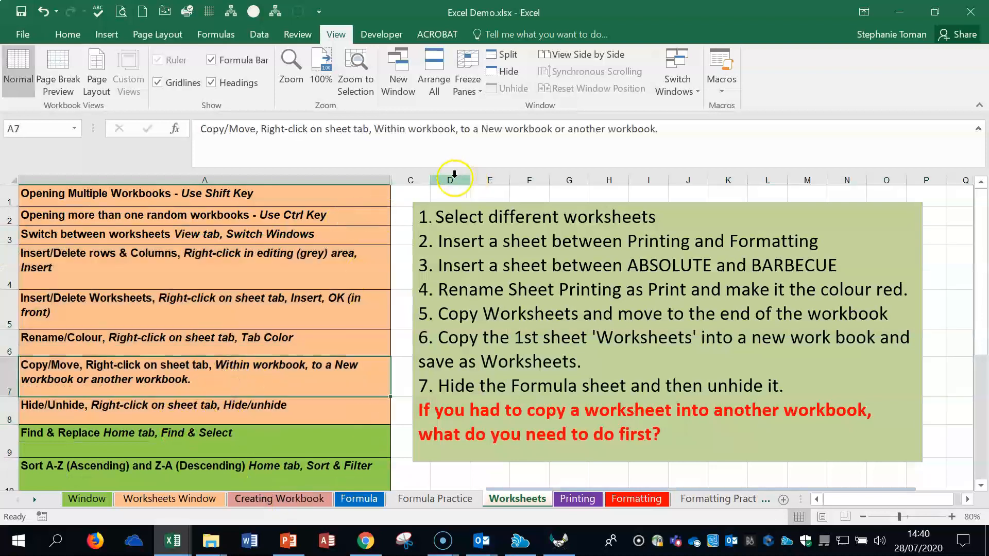
Step: Hide column A, and bring back all hidden columns by selecting the whole sheet and widening its columns
{"action": "right_click", "coordinate": [229, 176]}
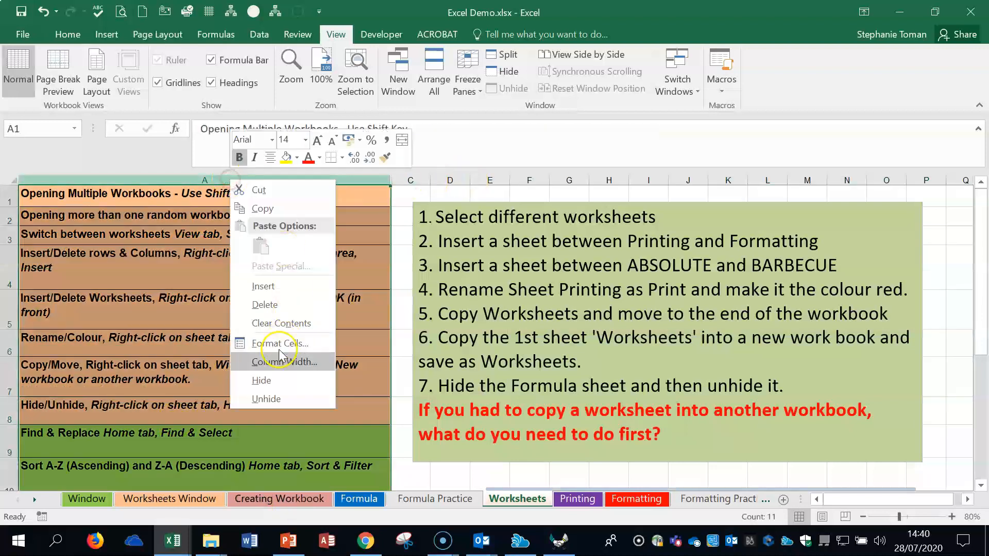
{"action": "left_click", "coordinate": [275, 384]}
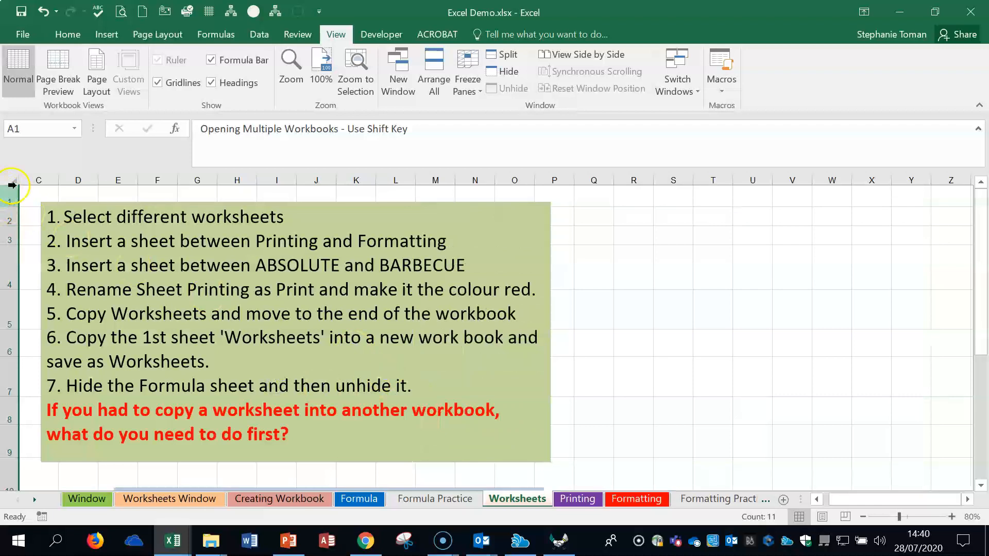
{"action": "left_click", "coordinate": [10, 178]}
{"action": "left_click_drag", "start_coordinate": [22, 179], "coordinate": [68, 177]}
{"action": "double_click", "coordinate": [67, 177]}
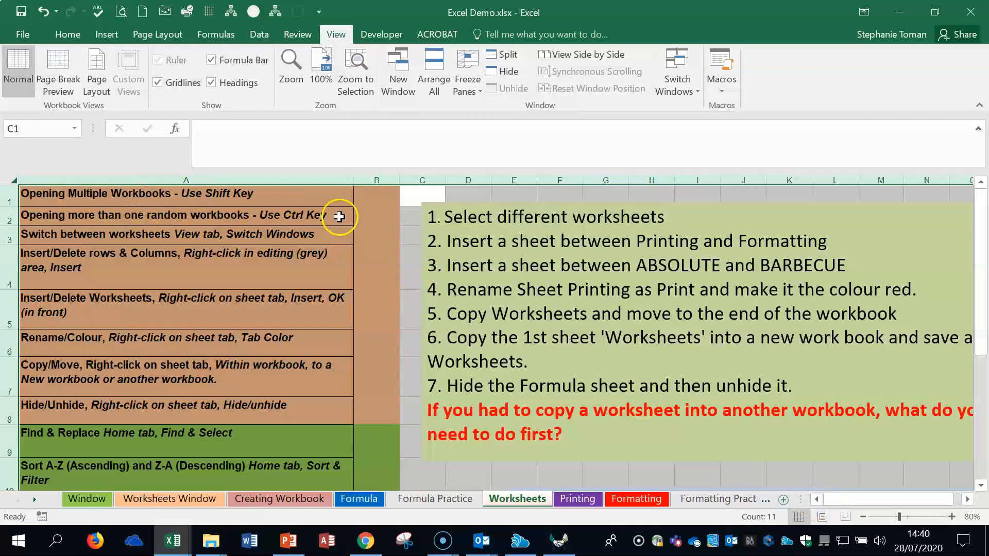
{"action": "left_click", "coordinate": [372, 318]}
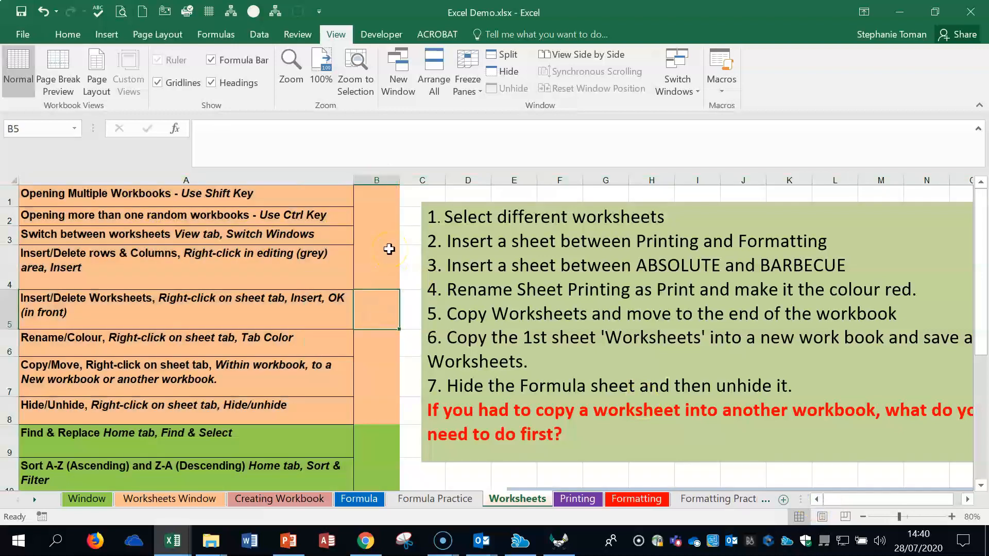
Step: Open Find and Replace, with Delete as the text to find and Remove as the replacement
{"action": "left_click", "coordinate": [211, 418]}
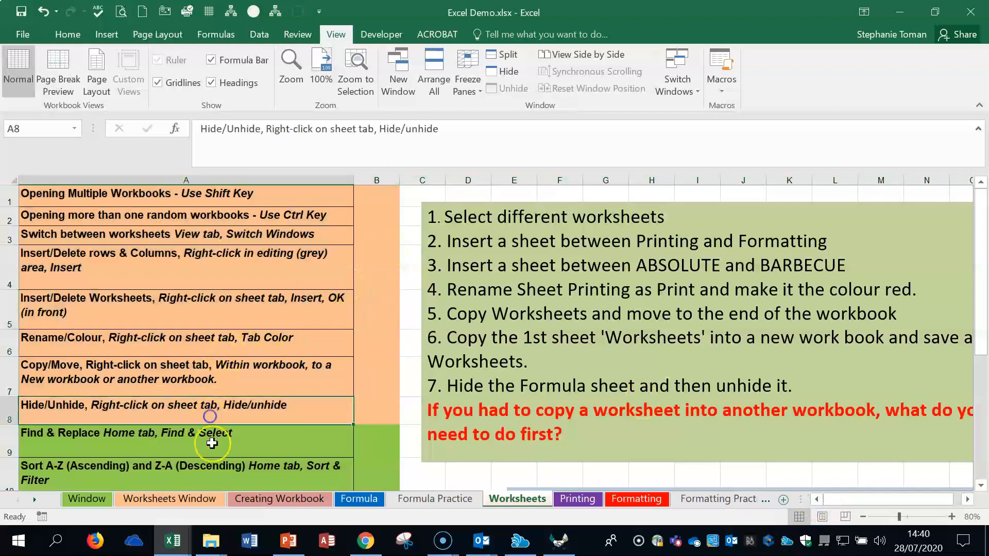
{"action": "left_click", "coordinate": [211, 442]}
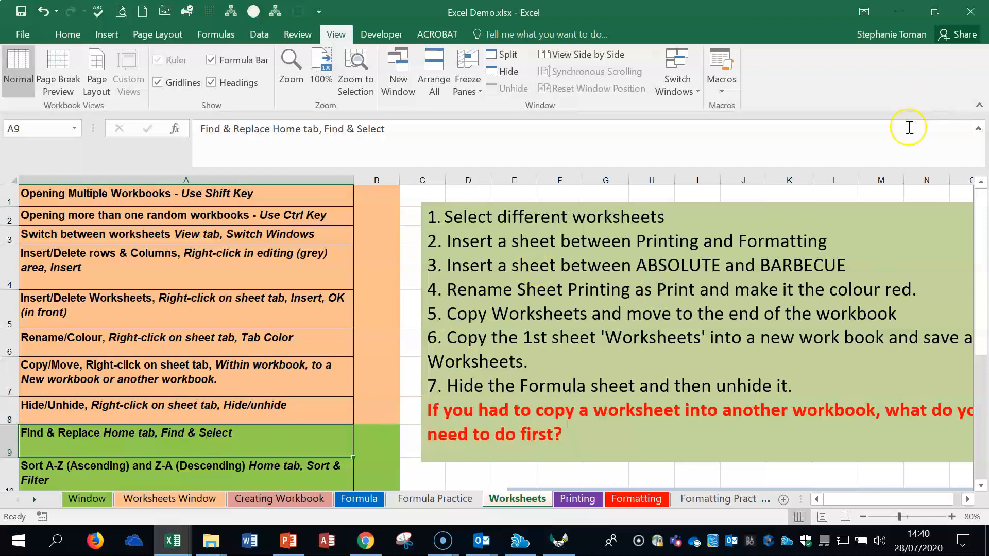
{"action": "left_click", "coordinate": [67, 34]}
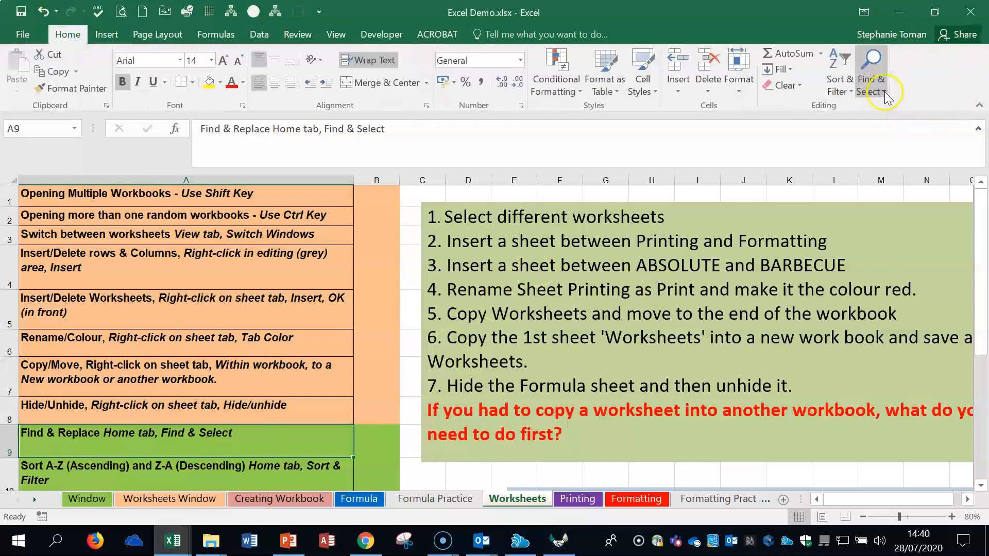
{"action": "left_click", "coordinate": [871, 87]}
{"action": "left_click", "coordinate": [916, 133]}
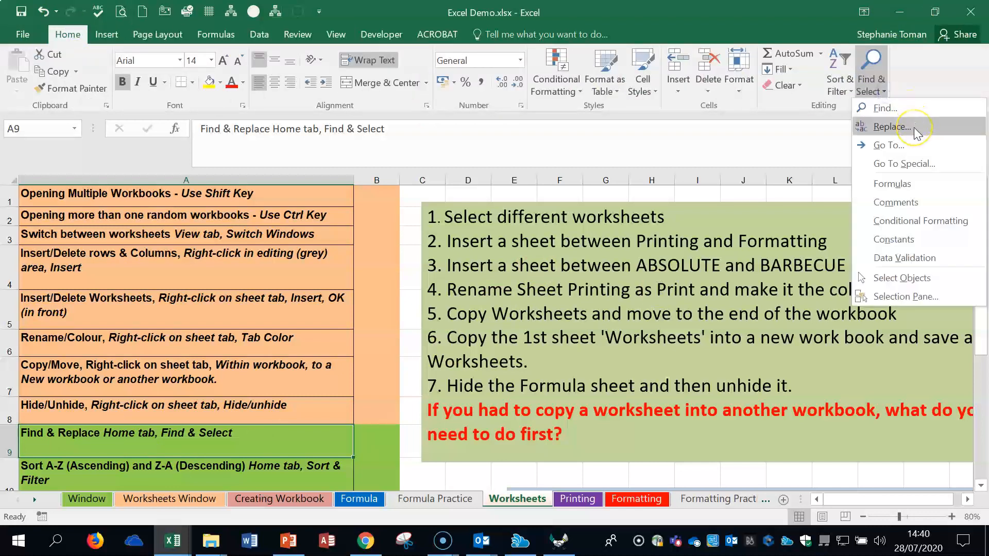
{"action": "left_click_drag", "start_coordinate": [684, 223], "coordinate": [747, 200]}
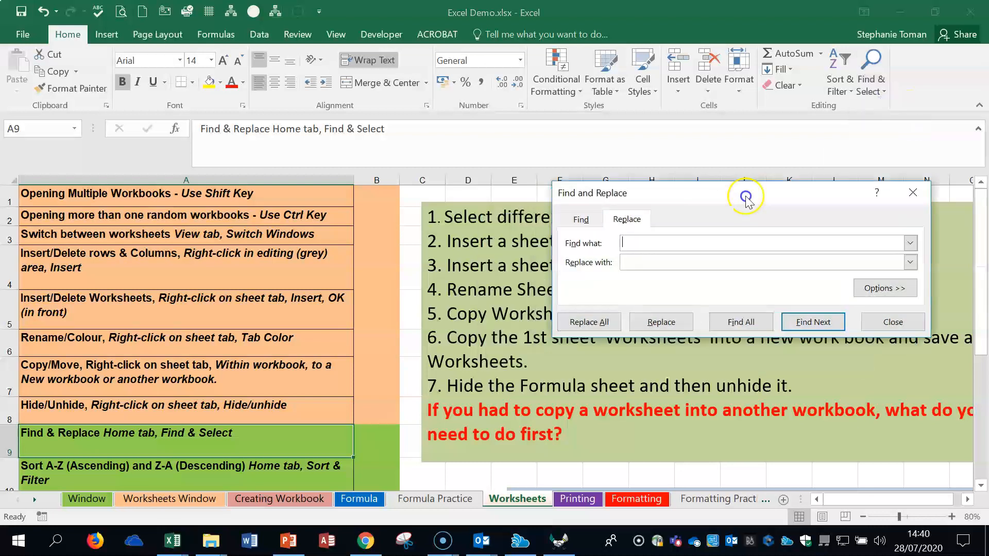
{"action": "left_click", "coordinate": [625, 246]}
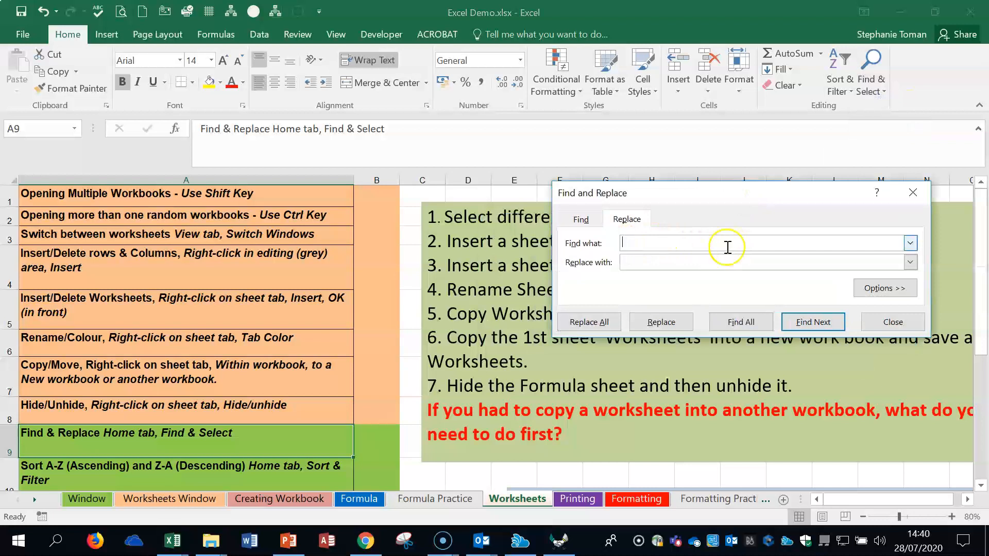
{"action": "left_click", "coordinate": [630, 243]}
{"action": "left_click", "coordinate": [645, 263]}
{"action": "type", "text": "Remove"}
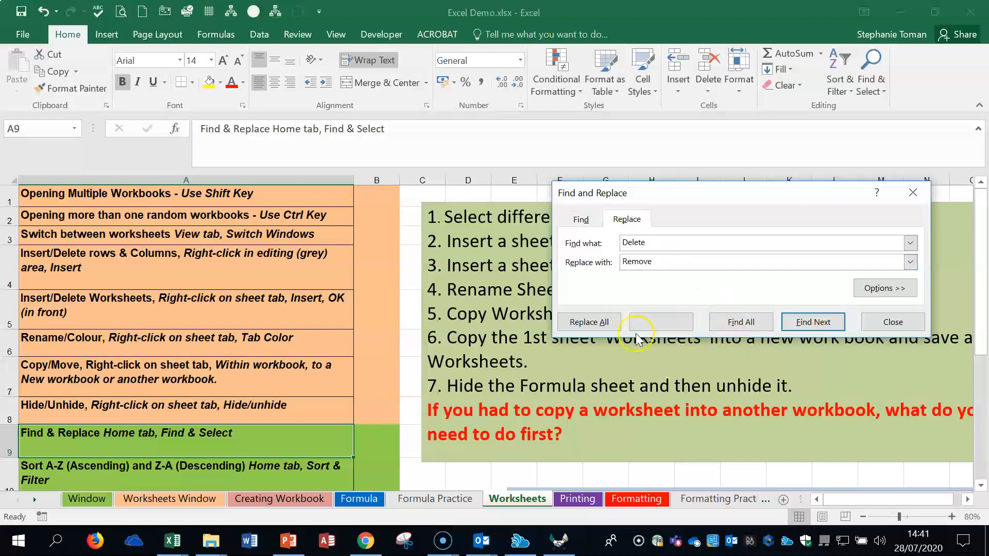
Step: Find all cells containing Delete, go through the matches one by one, and close Find and Replace without replacing
{"action": "left_click", "coordinate": [749, 325]}
{"action": "left_click_drag", "start_coordinate": [806, 387], "coordinate": [801, 466]}
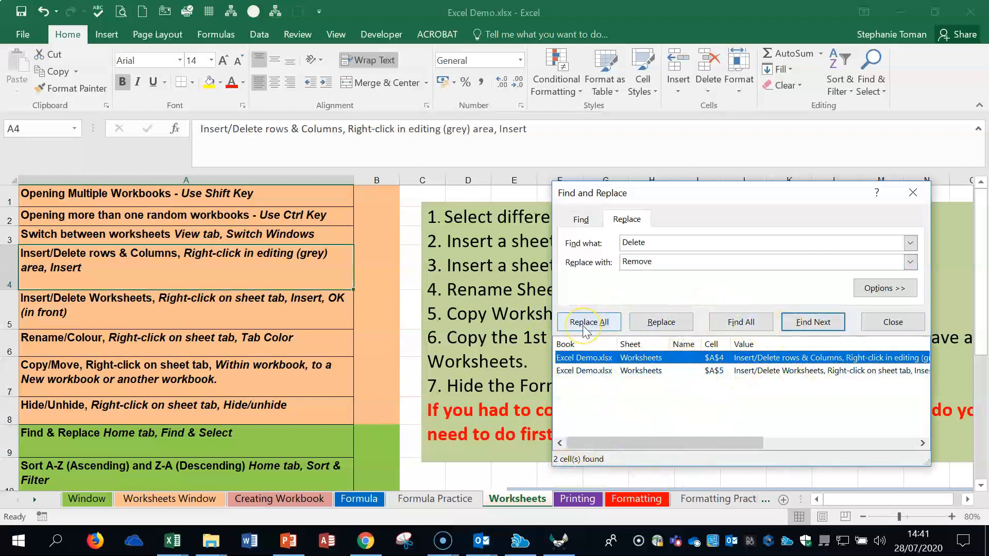
{"action": "left_click", "coordinate": [753, 324]}
{"action": "left_click", "coordinate": [805, 323]}
{"action": "left_click", "coordinate": [801, 324]}
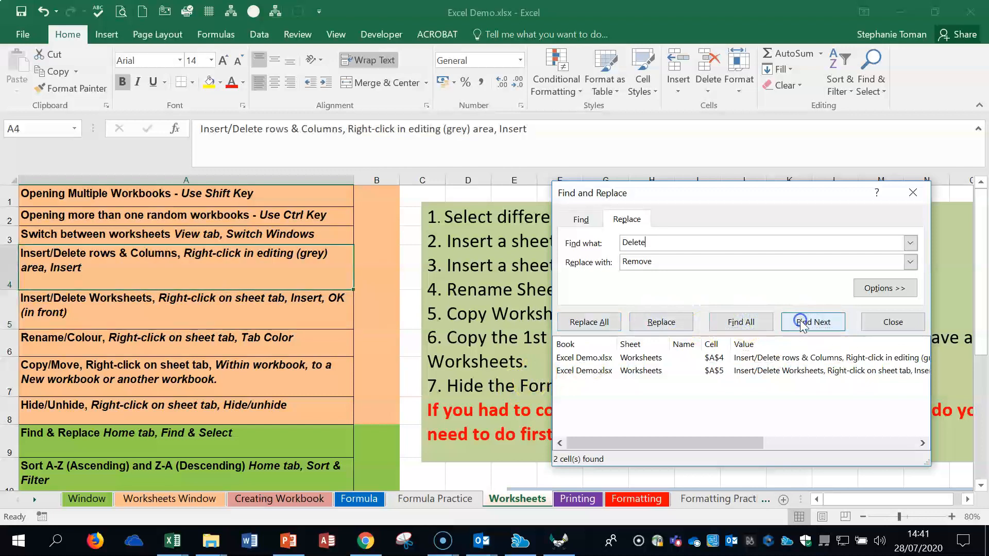
{"action": "left_click", "coordinate": [801, 323]}
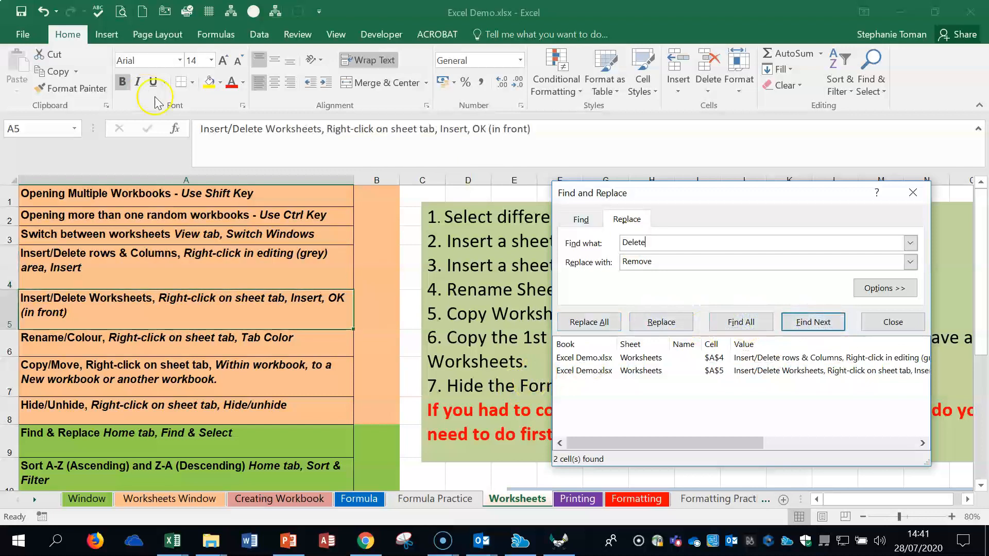
{"action": "left_click", "coordinate": [912, 194]}
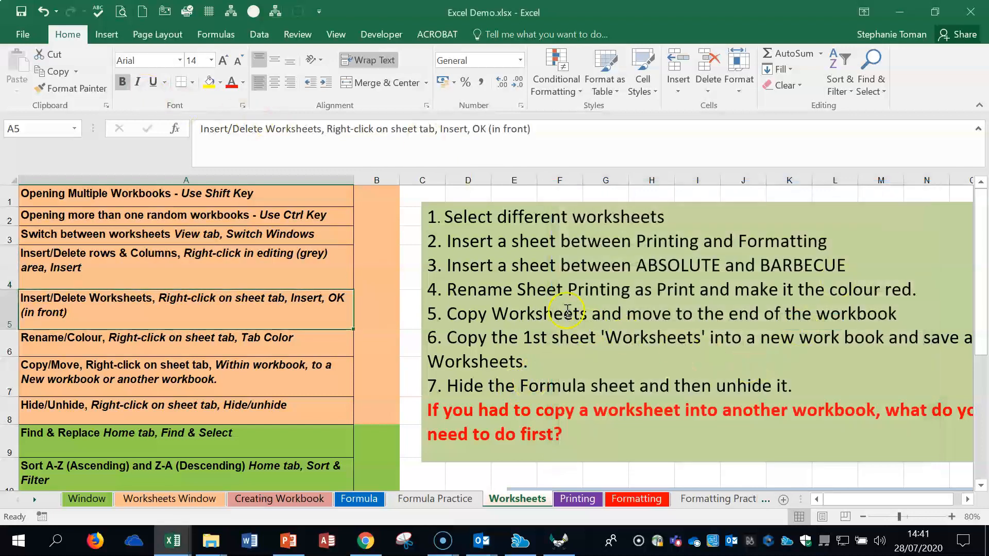
Step: Sort the list of topics in column A from A to Z, starting from cell A4
{"action": "left_click", "coordinate": [245, 444]}
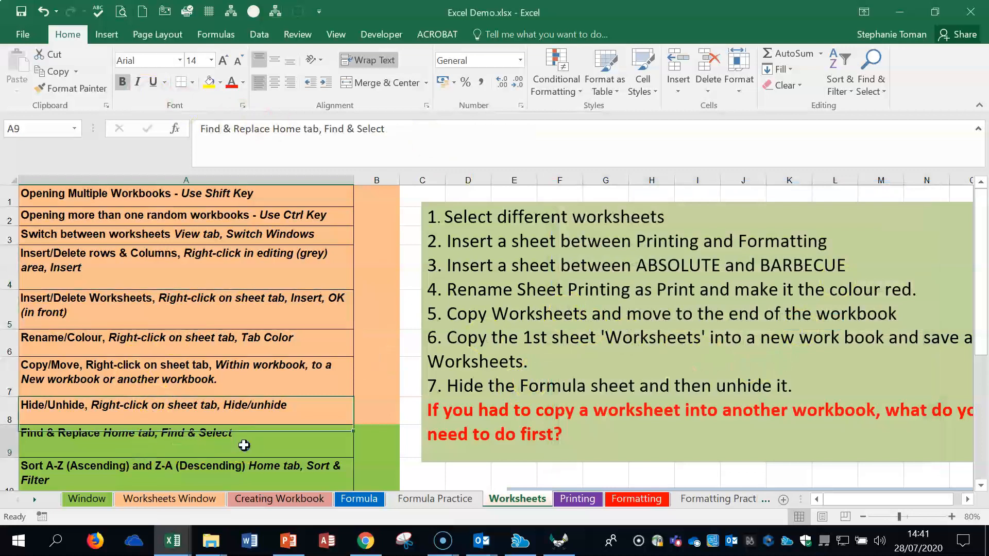
{"action": "scroll", "coordinate": [261, 437], "scroll_direction": "down", "scroll_amount": 1}
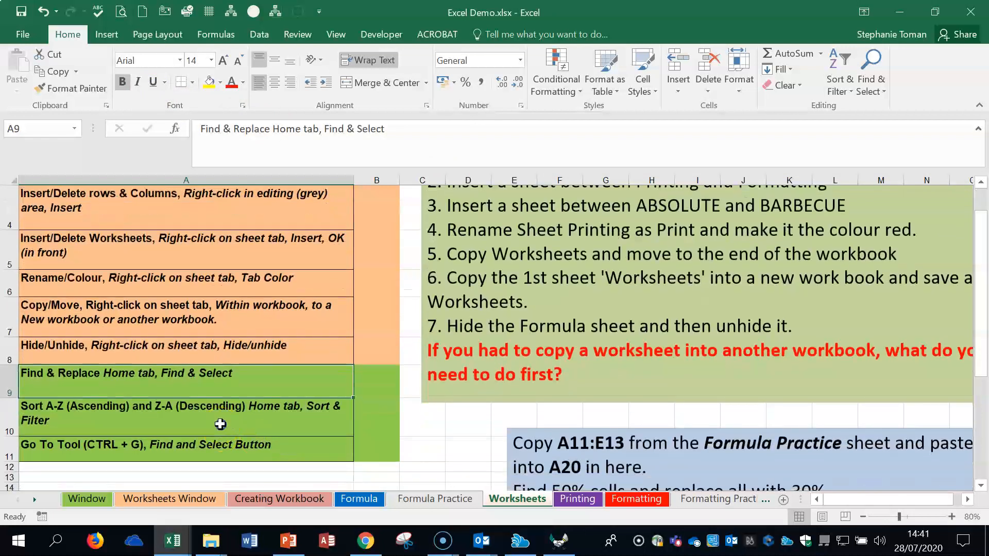
{"action": "left_click", "coordinate": [220, 424]}
{"action": "left_click", "coordinate": [133, 199]}
{"action": "mouse_move", "coordinate": [133, 199]}
{"action": "left_mouse_down"}
{"action": "mouse_move", "coordinate": [148, 430]}
{"action": "mouse_move", "coordinate": [159, 319]}
{"action": "mouse_move", "coordinate": [140, 216]}
{"action": "left_mouse_up"}
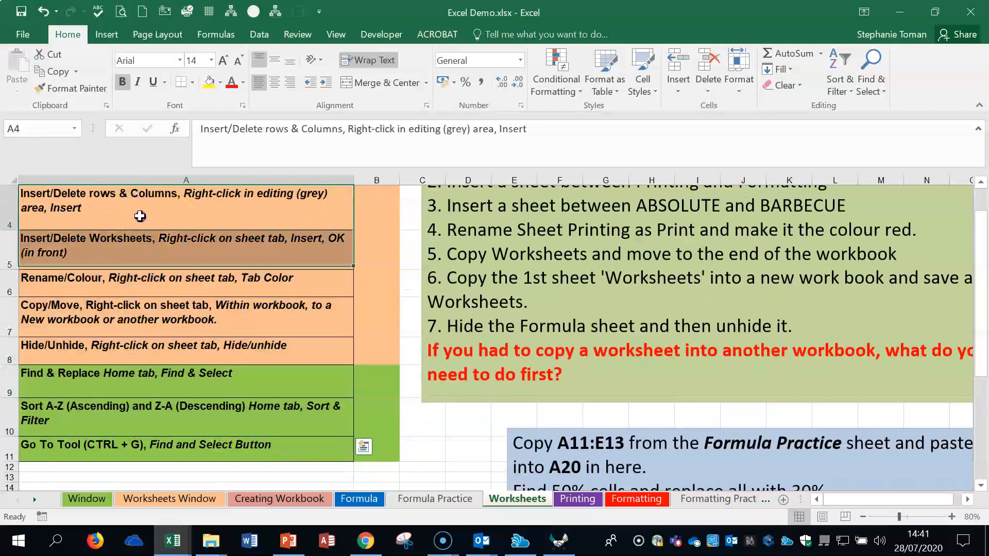
{"action": "left_click", "coordinate": [850, 86]}
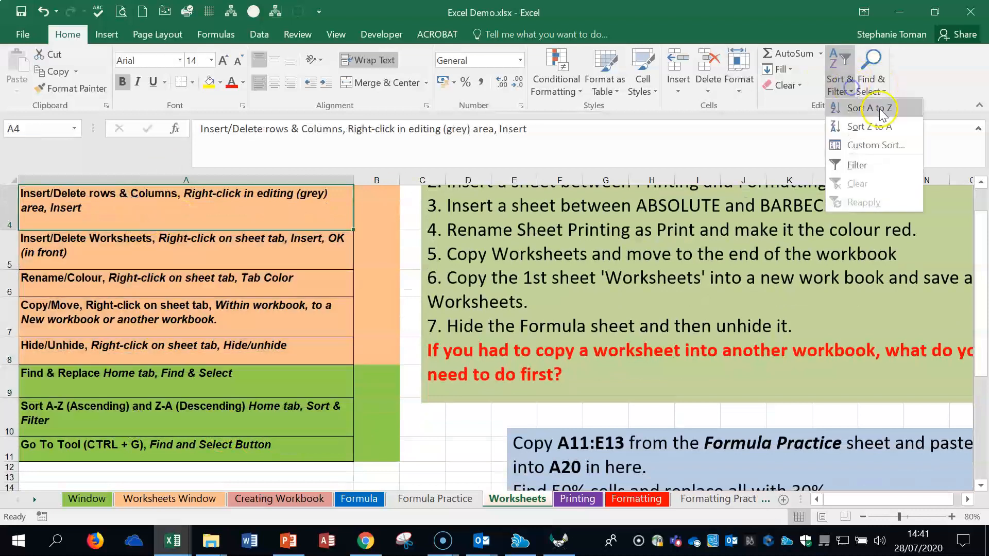
{"action": "left_click", "coordinate": [882, 113]}
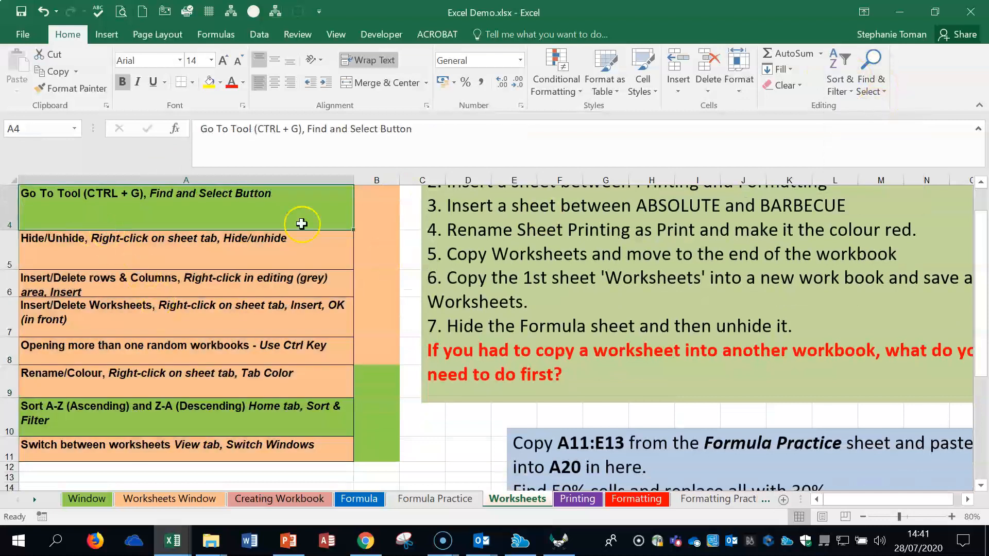
Step: Sort the list of topics in column A from Z to A
{"action": "left_click", "coordinate": [841, 82]}
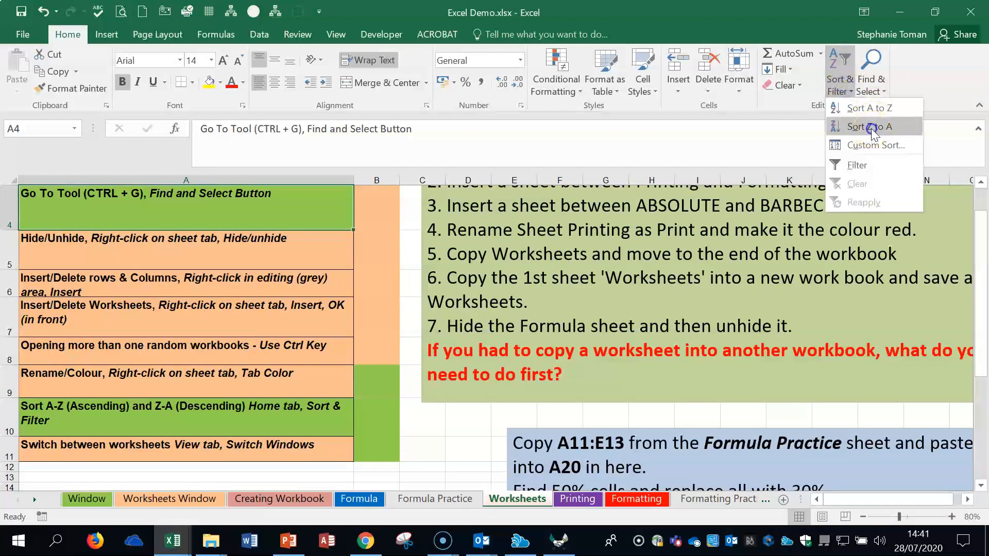
{"action": "left_click", "coordinate": [872, 128]}
{"action": "left_click", "coordinate": [213, 427]}
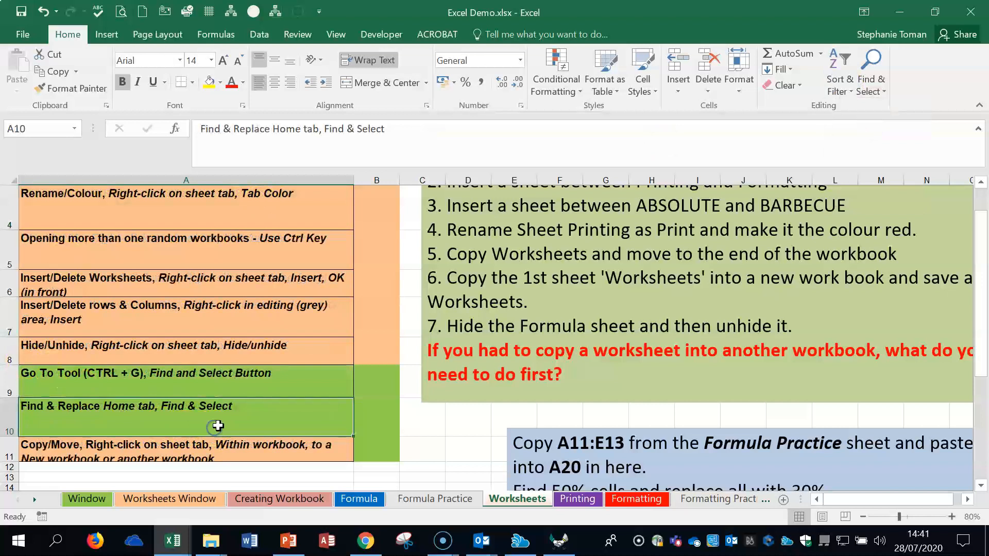
{"action": "left_click", "coordinate": [243, 315]}
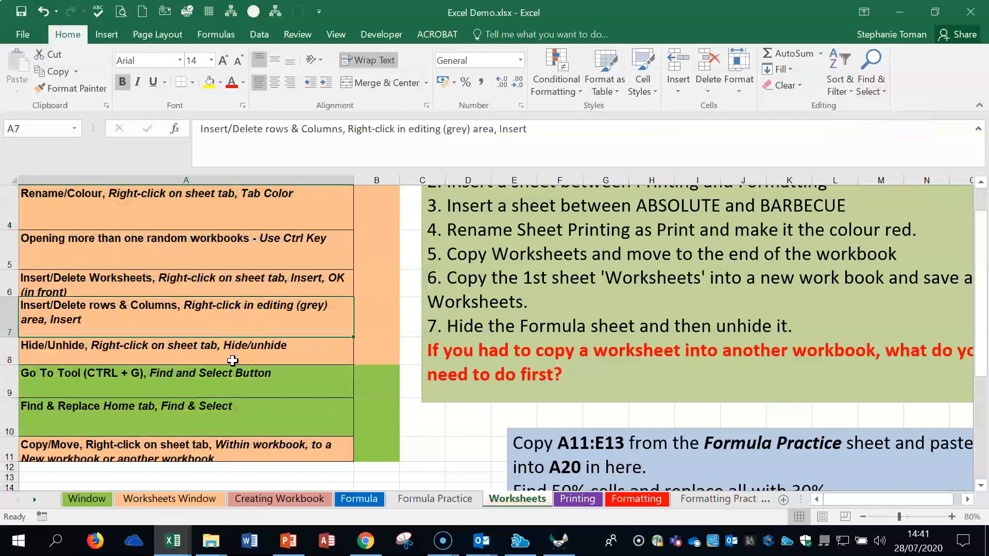
Step: Undo both sorts of the column A topic list so its original order is back, keeping the columns unhidden
{"action": "left_click", "coordinate": [44, 14]}
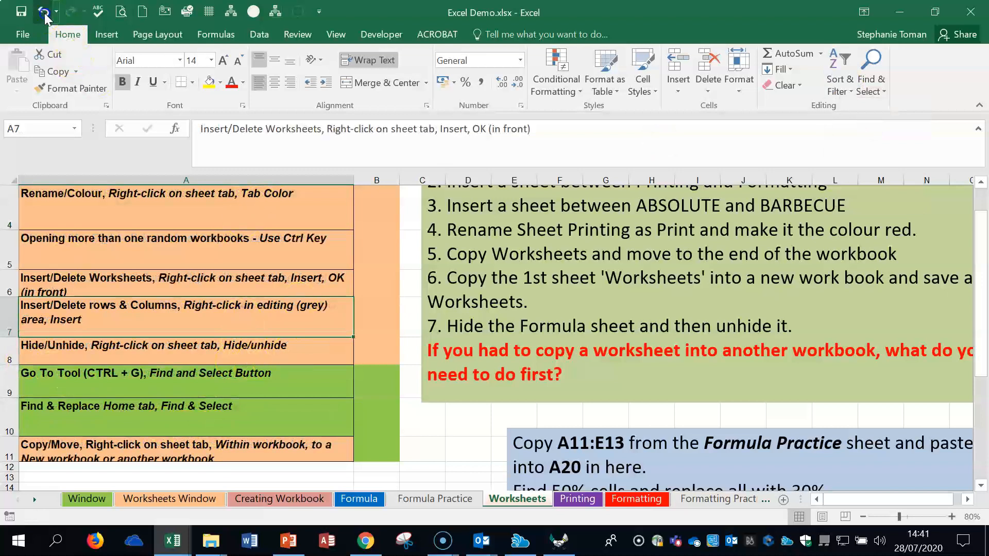
{"action": "left_click", "coordinate": [44, 15]}
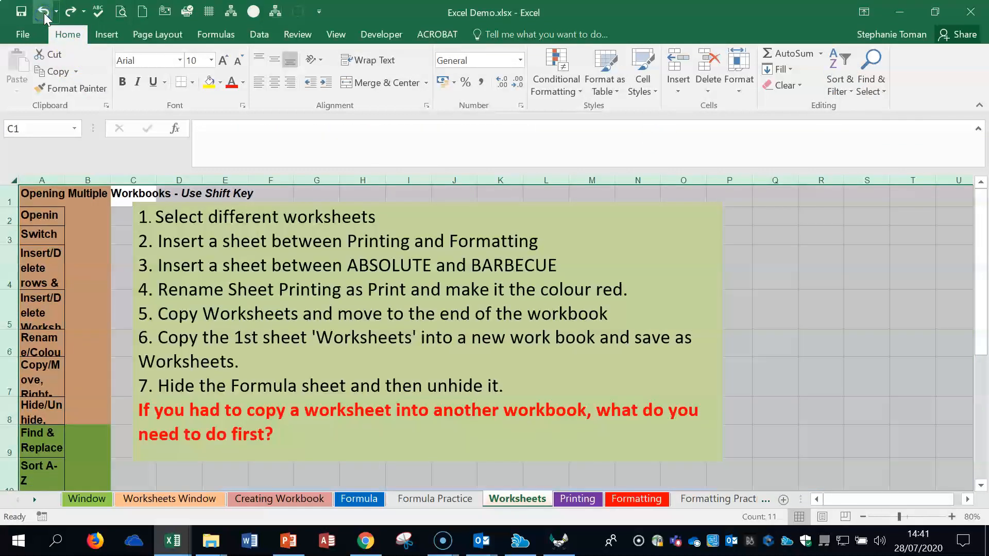
{"action": "left_click", "coordinate": [71, 12]}
{"action": "left_click", "coordinate": [258, 427]}
{"action": "scroll", "coordinate": [278, 417], "scroll_direction": "down", "scroll_amount": 2}
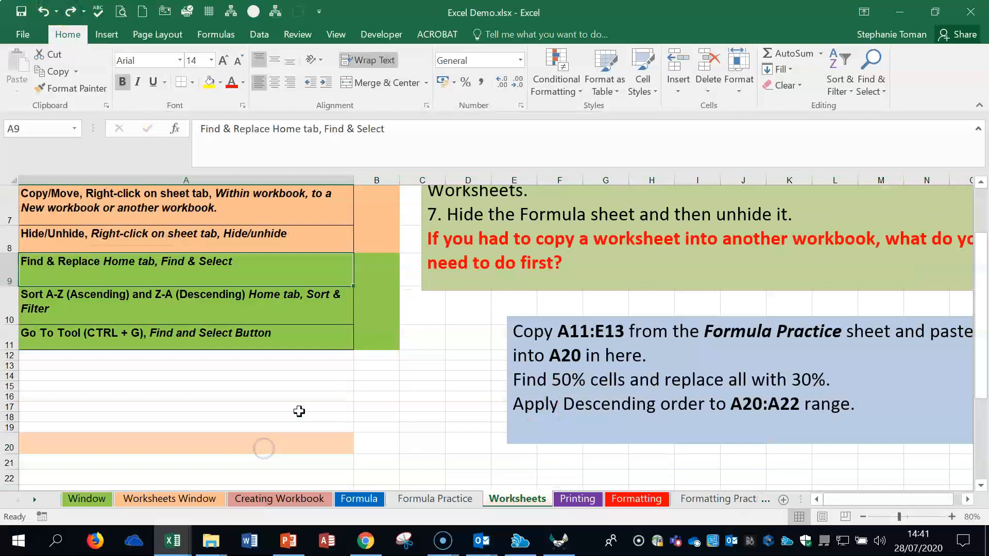
Step: Open the Go To dialog from cell A11, and cancel it without entering a reference
{"action": "left_click", "coordinate": [211, 343]}
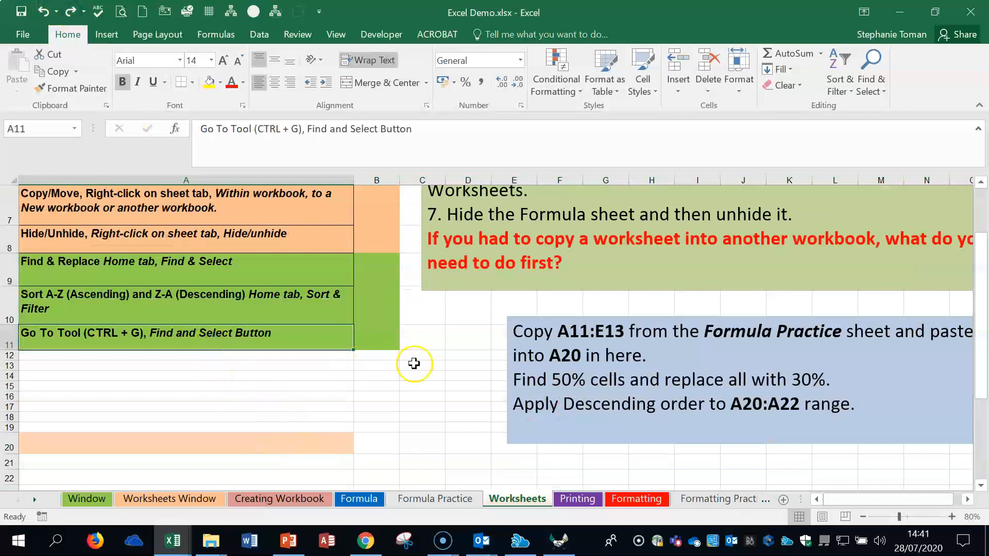
{"action": "key", "text": "ctrl+g"}
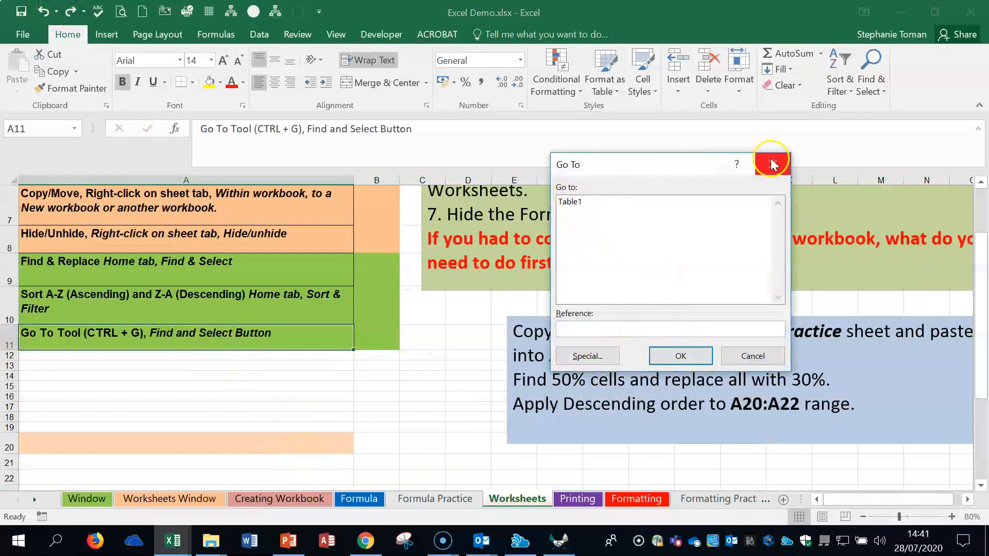
{"action": "left_click", "coordinate": [752, 355]}
{"action": "left_click", "coordinate": [385, 414]}
{"action": "left_click", "coordinate": [441, 418]}
Step: Switch to the Printing worksheet and enlarge its view to 70%
{"action": "left_click", "coordinate": [578, 502]}
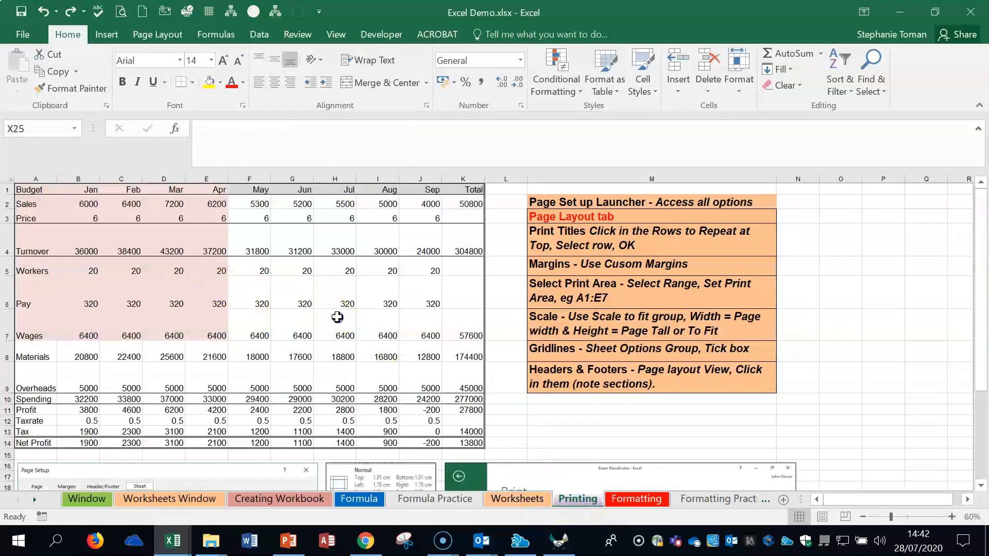
{"action": "left_click", "coordinate": [336, 318]}
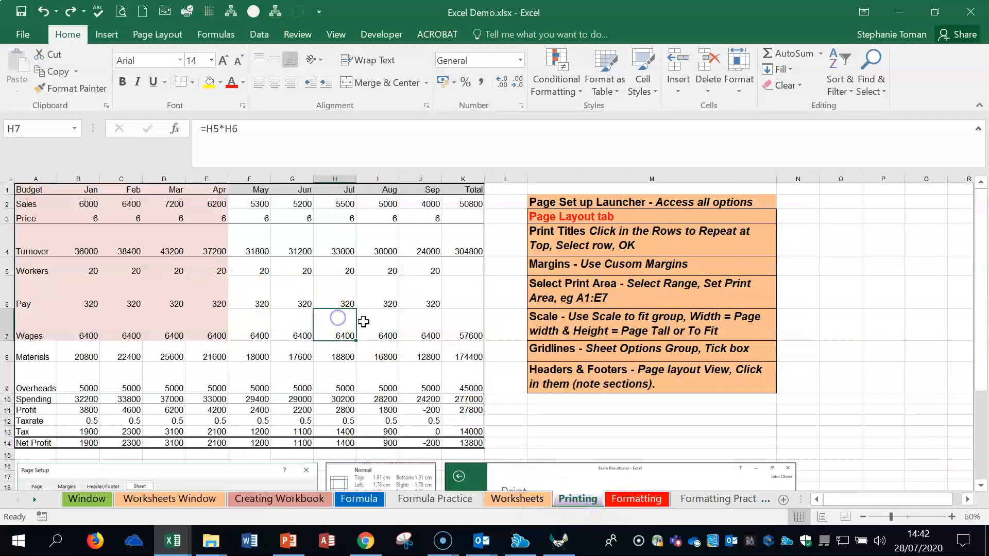
{"action": "left_click", "coordinate": [952, 517]}
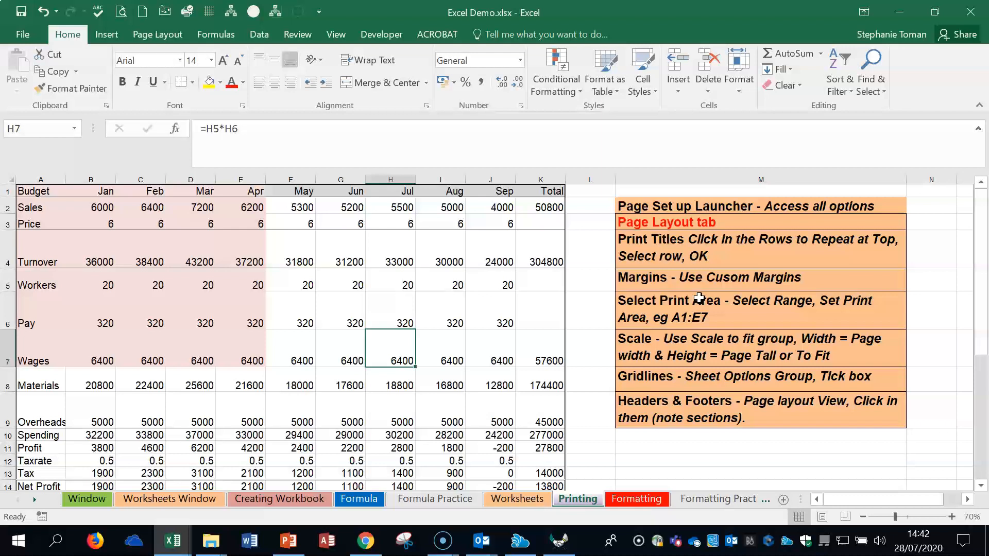
Step: Examine the Printing sheet in Page Layout view at 70% zoom, and return to Normal view
{"action": "left_click", "coordinate": [823, 517]}
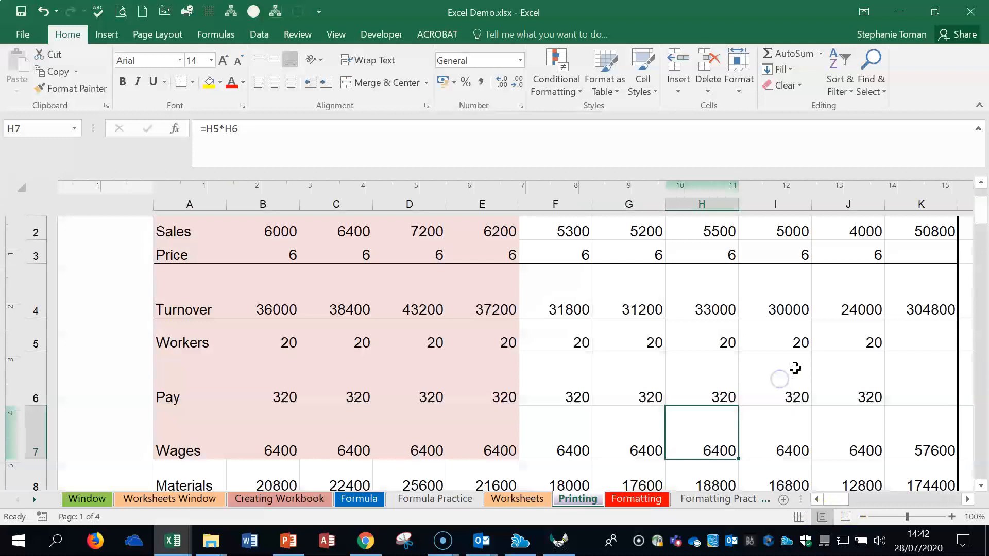
{"action": "left_click", "coordinate": [863, 517]}
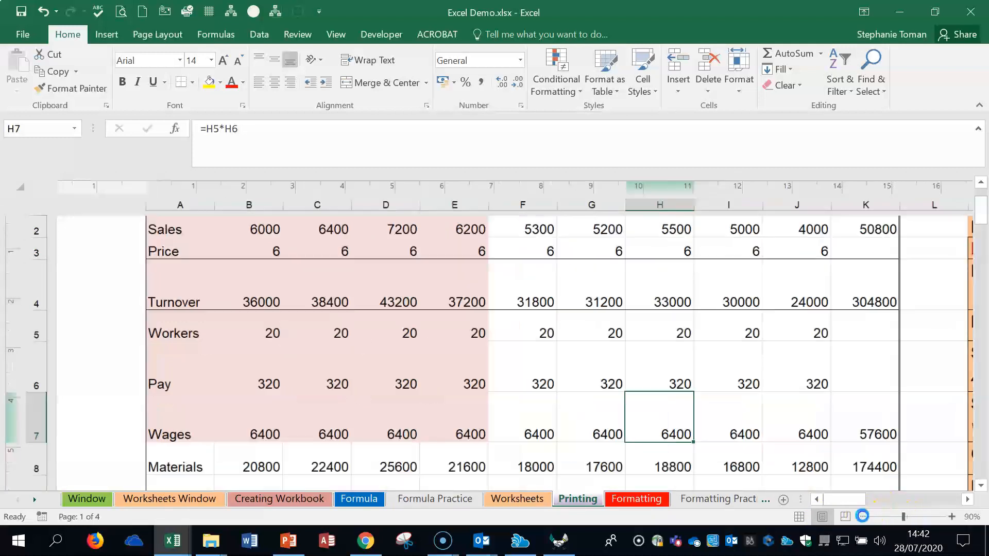
{"action": "left_click", "coordinate": [862, 517]}
{"action": "left_click", "coordinate": [863, 517]}
{"action": "scroll", "coordinate": [766, 361], "scroll_direction": "down", "scroll_amount": 3}
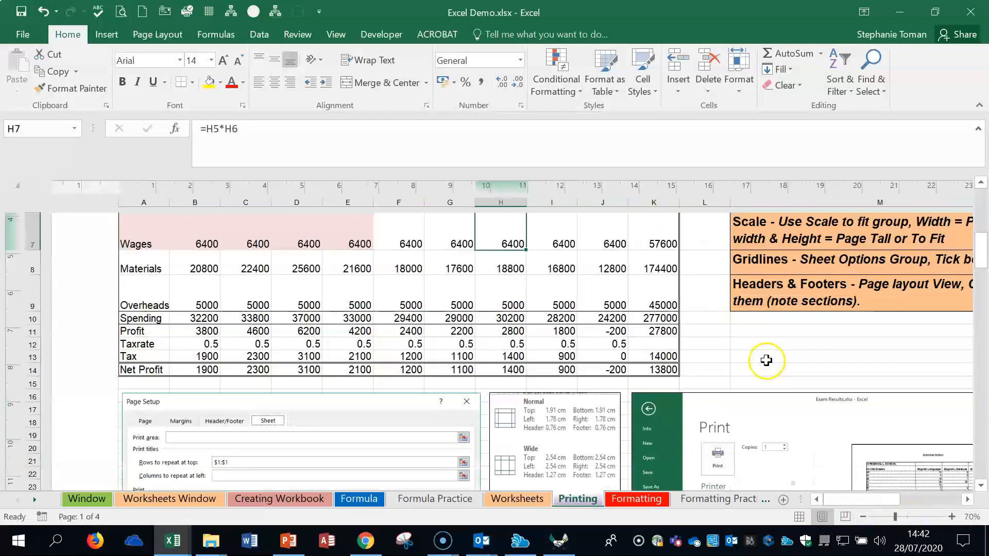
{"action": "scroll", "coordinate": [766, 361], "scroll_direction": "up", "scroll_amount": 3}
{"action": "left_click", "coordinate": [800, 523]}
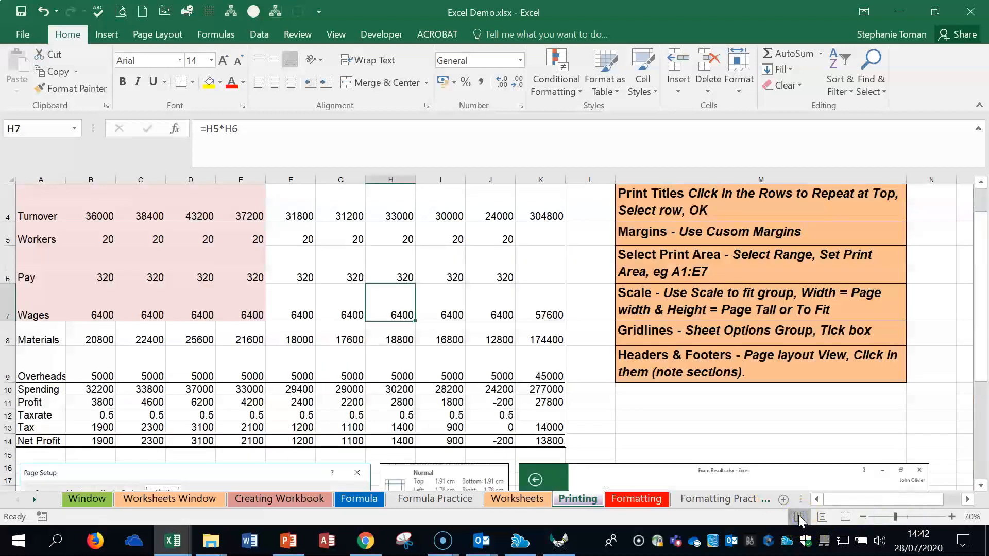
Step: Go through the gridlines and headers notes, open the full Page Setup options, and close them without changes
{"action": "left_click", "coordinate": [727, 334]}
{"action": "left_click", "coordinate": [728, 366]}
{"action": "scroll", "coordinate": [721, 366], "scroll_direction": "up", "scroll_amount": 1}
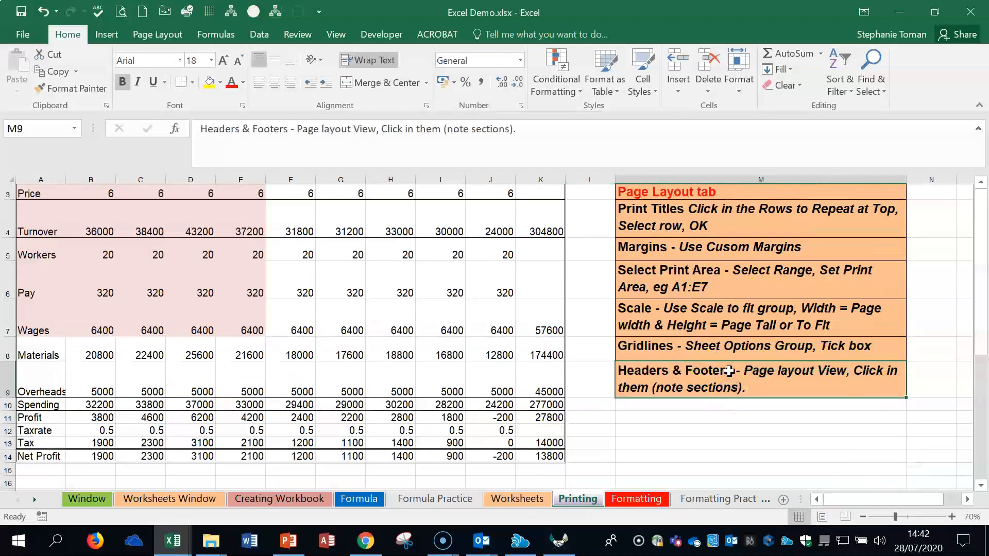
{"action": "left_click", "coordinate": [158, 33]}
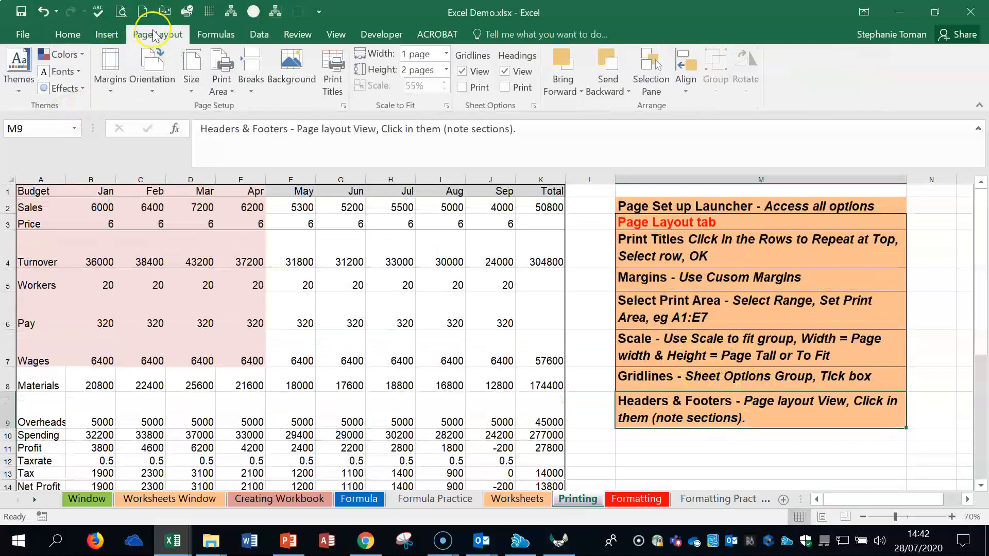
{"action": "left_click", "coordinate": [342, 105]}
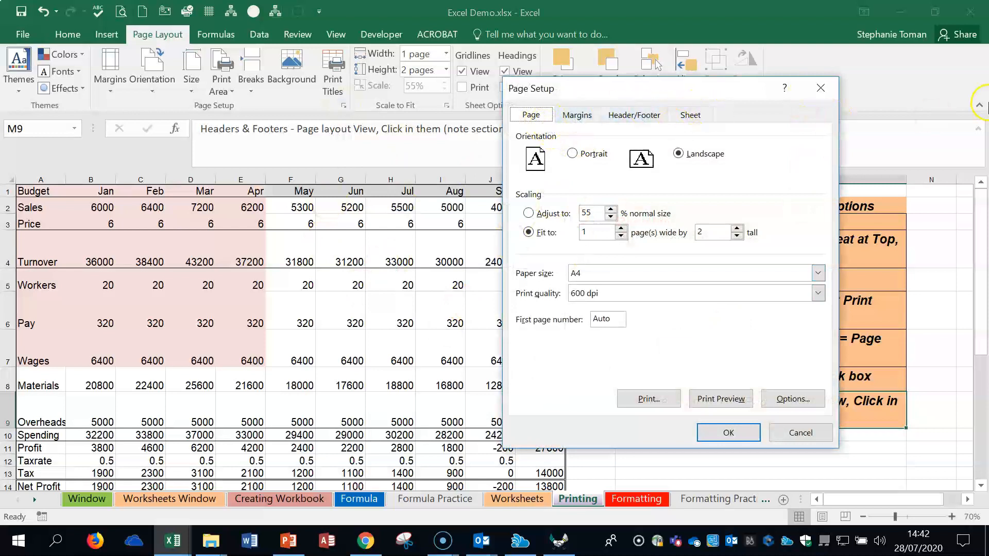
{"action": "left_click", "coordinate": [822, 86]}
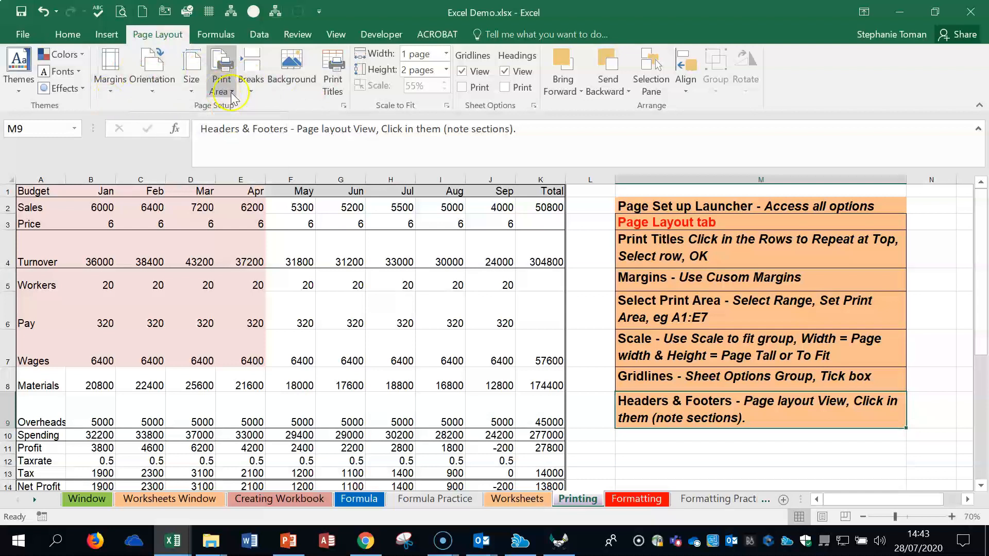
Step: Clear the rows to repeat at top in the print titles, pick row 1 again, and apply the setup
{"action": "left_click", "coordinate": [334, 83]}
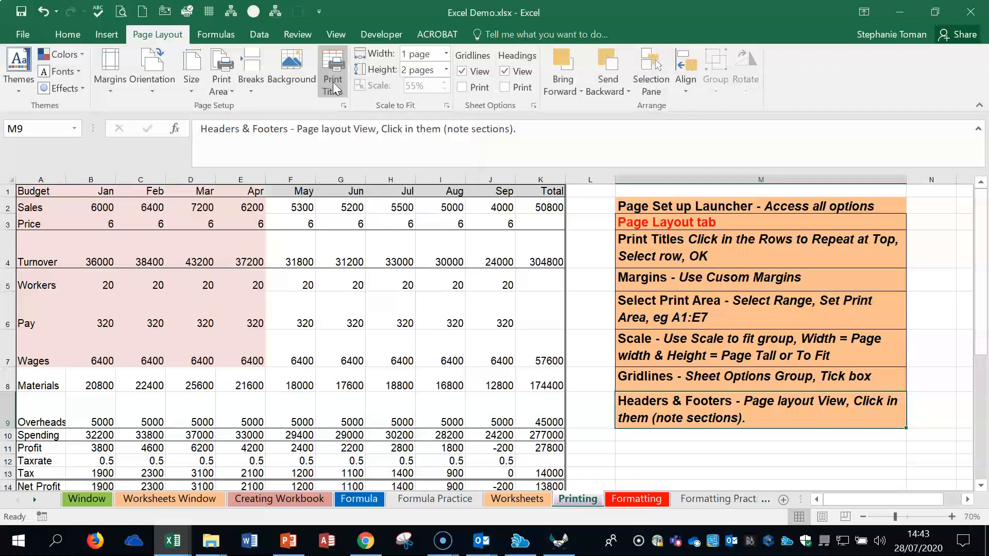
{"action": "left_click", "coordinate": [333, 83]}
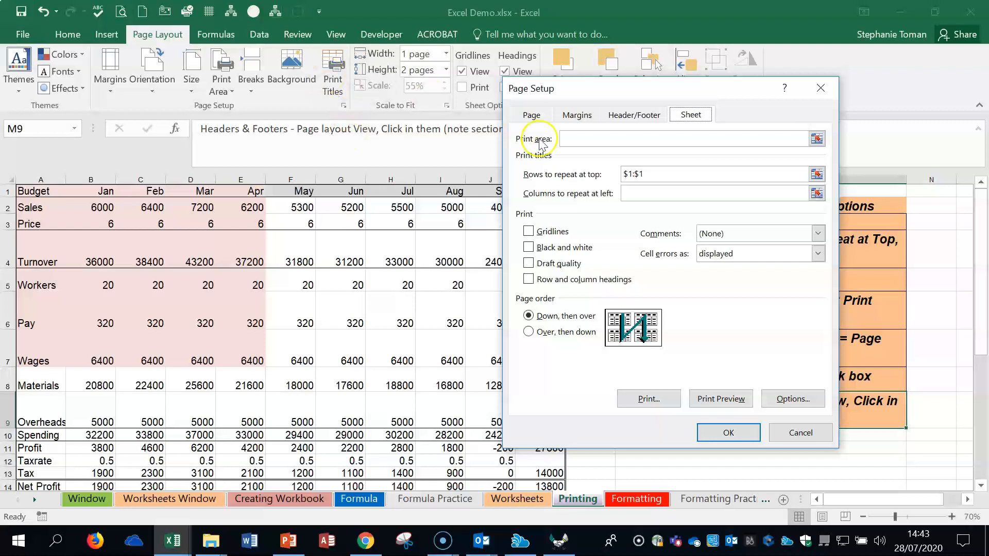
{"action": "left_click", "coordinate": [613, 172]}
{"action": "key", "text": "Delete"}
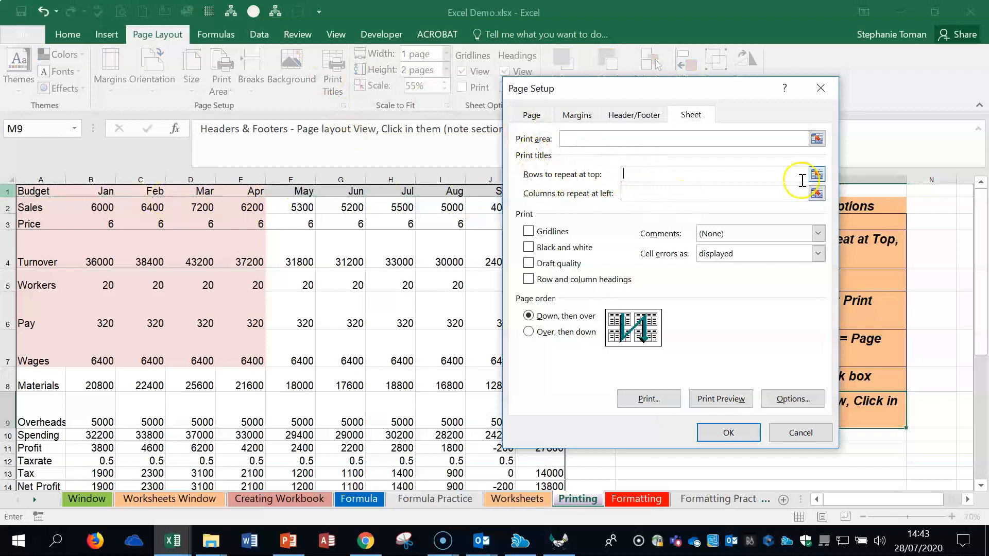
{"action": "left_click", "coordinate": [817, 174]}
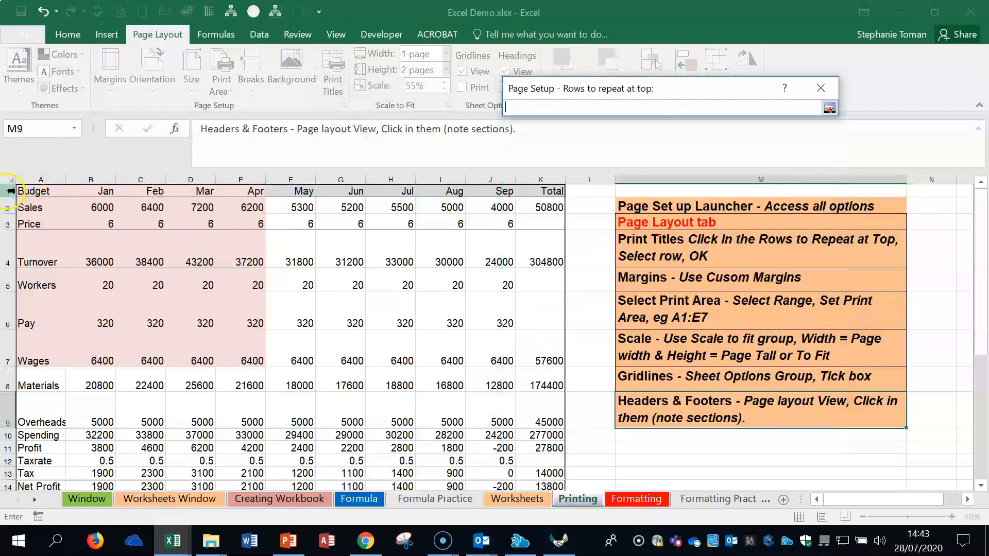
{"action": "left_click", "coordinate": [10, 191]}
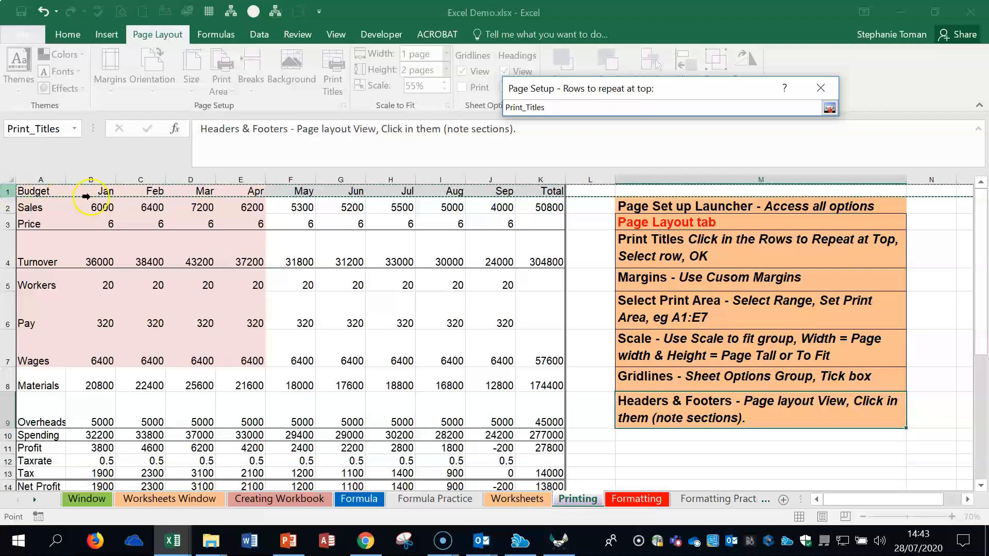
{"action": "left_click", "coordinate": [567, 108]}
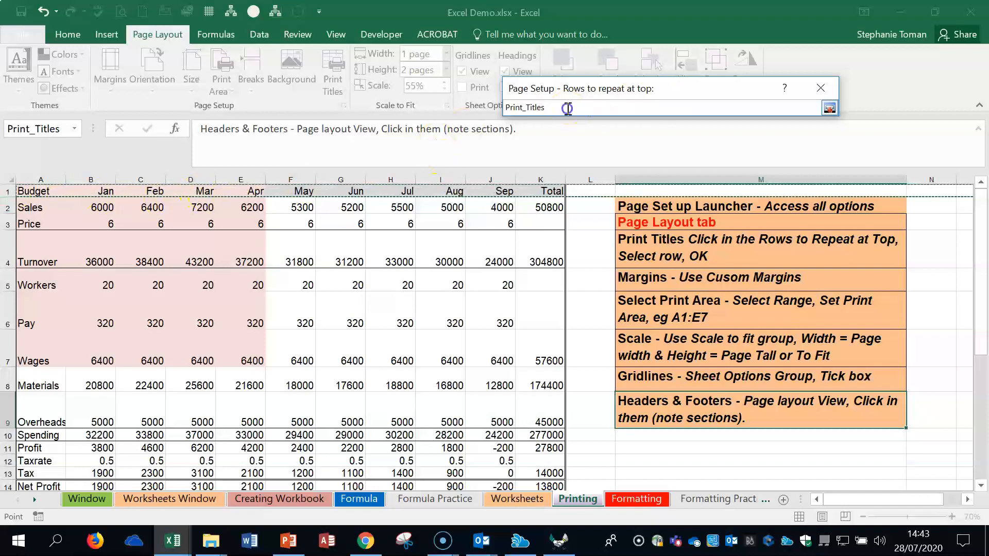
{"action": "left_click", "coordinate": [829, 108]}
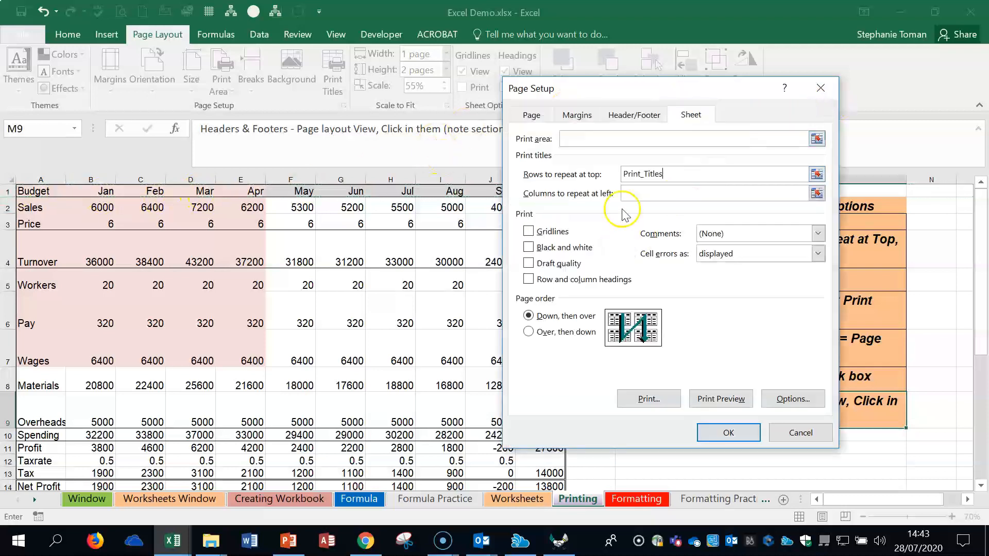
{"action": "left_click", "coordinate": [674, 172]}
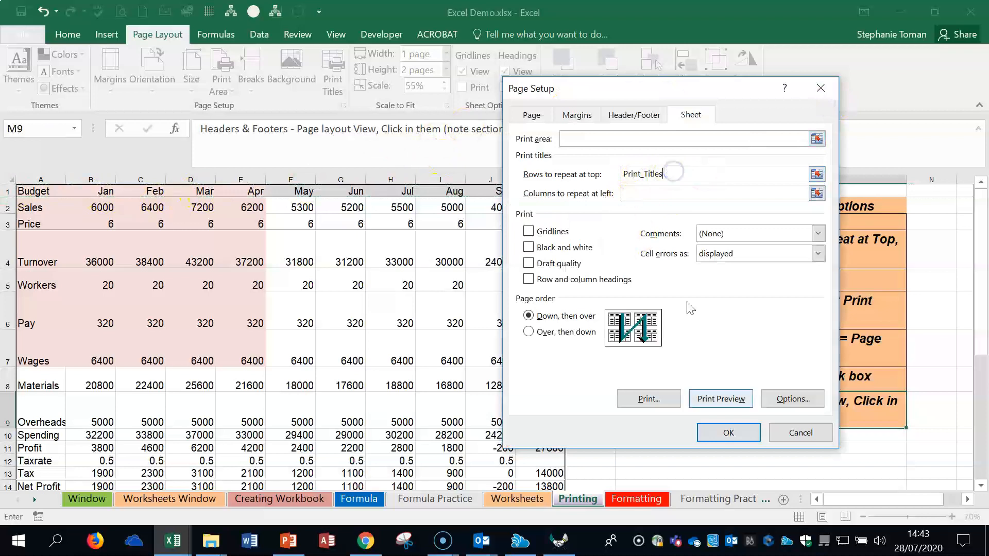
{"action": "left_click", "coordinate": [725, 434]}
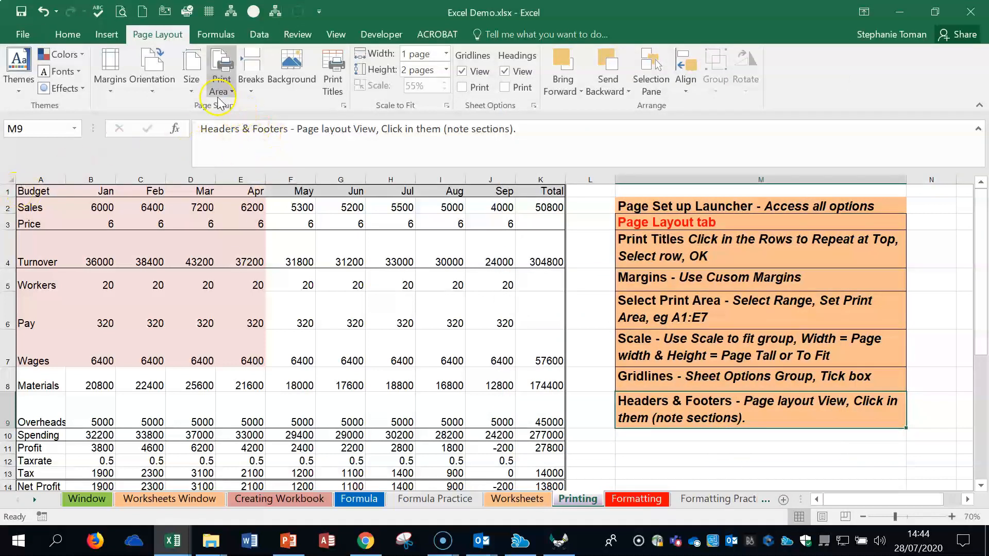
Step: Check the print preview of the Printing sheet and return to the worksheet without printing
{"action": "left_click", "coordinate": [23, 34]}
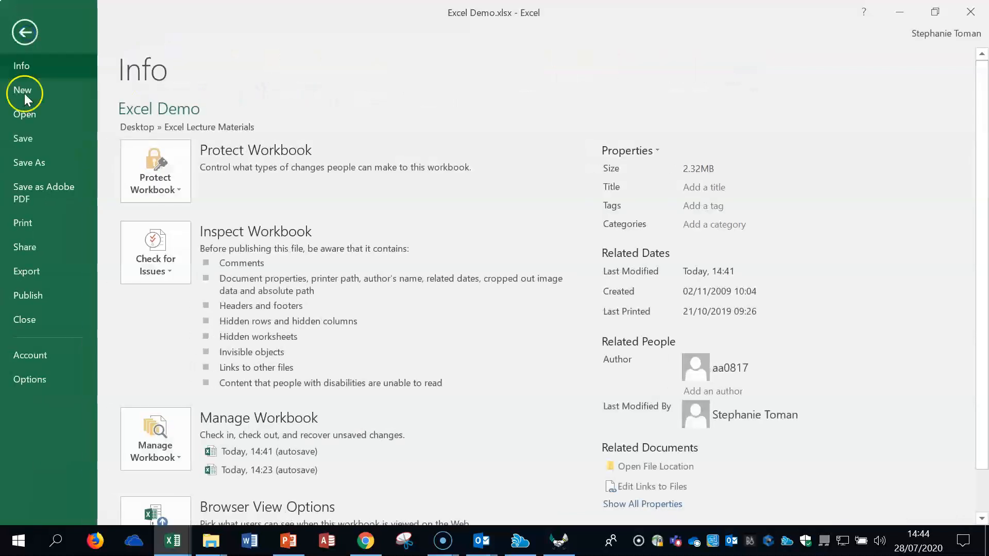
{"action": "left_click", "coordinate": [41, 227]}
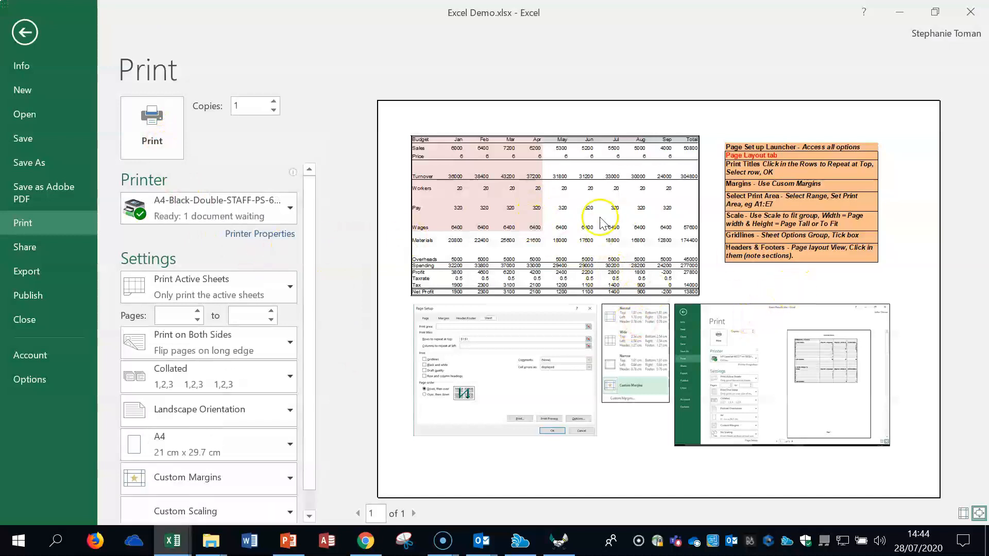
{"action": "left_click", "coordinate": [22, 36]}
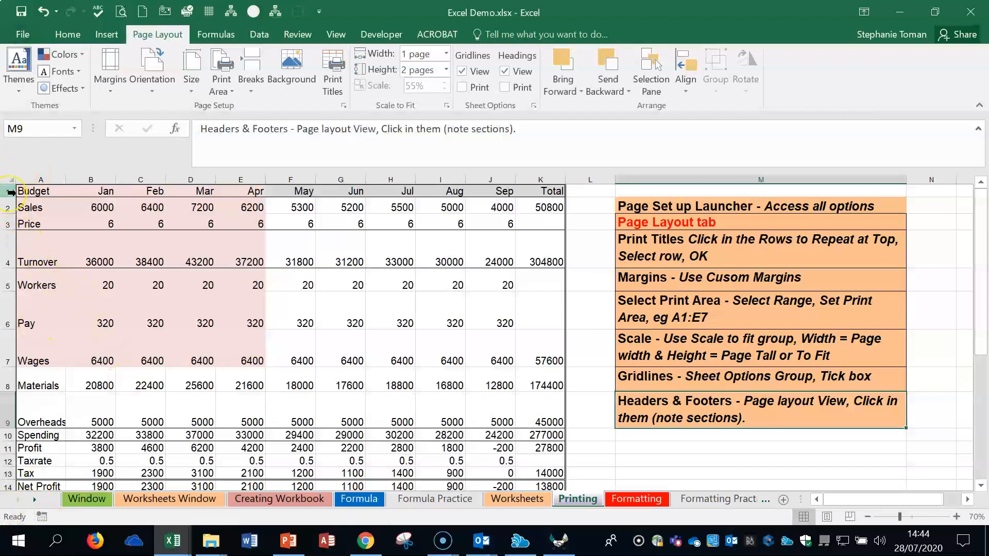
Step: Set custom page margins of 2 cm on the left and right for the Printing sheet
{"action": "left_click", "coordinate": [716, 254]}
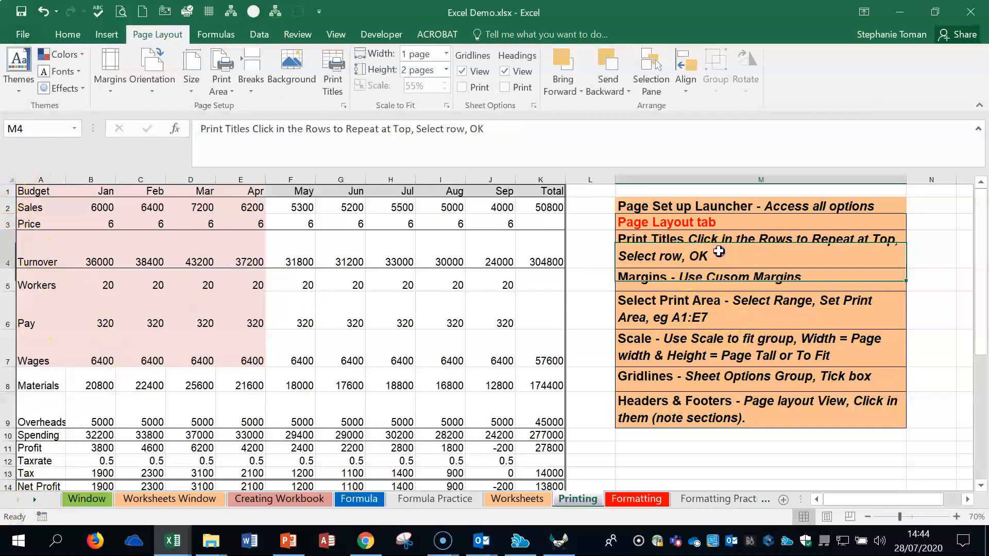
{"action": "left_click", "coordinate": [724, 280]}
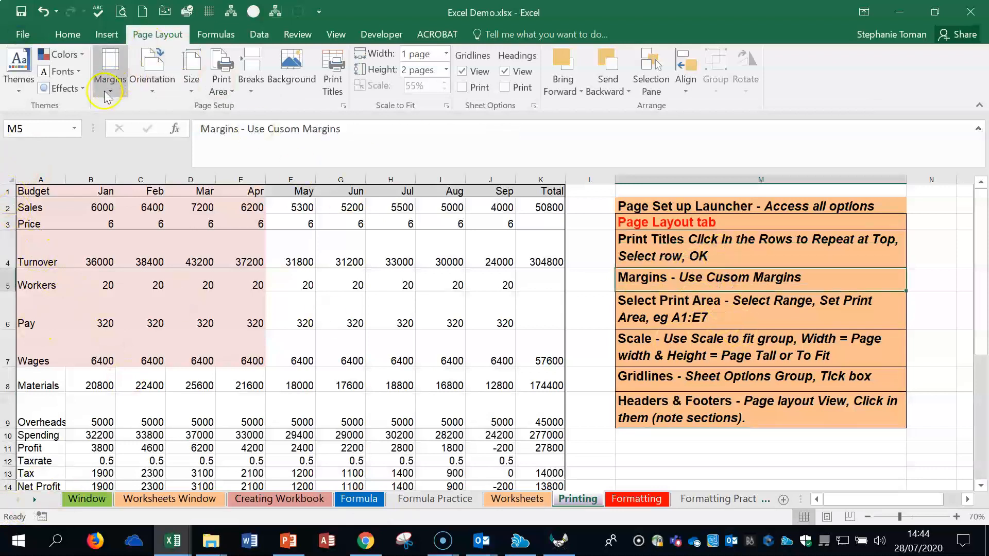
{"action": "left_click", "coordinate": [110, 74]}
{"action": "left_click", "coordinate": [150, 354]}
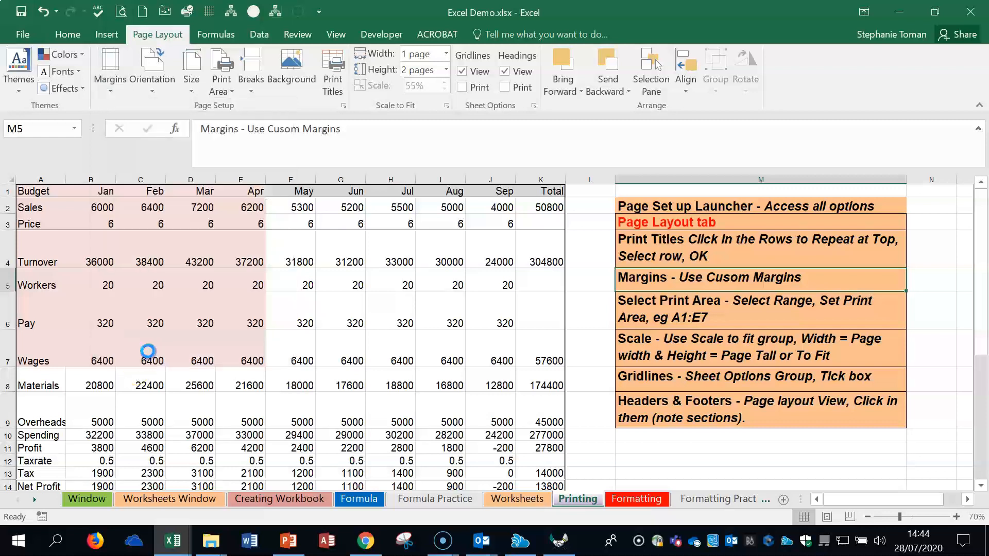
{"action": "left_click_drag", "start_coordinate": [698, 93], "coordinate": [416, 167]}
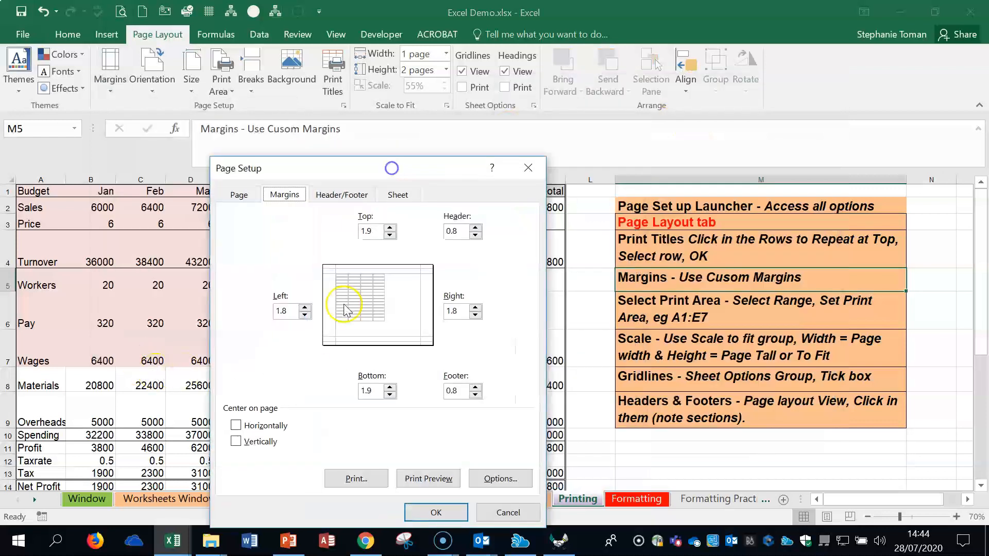
{"action": "left_click_drag", "start_coordinate": [283, 310], "coordinate": [241, 307]}
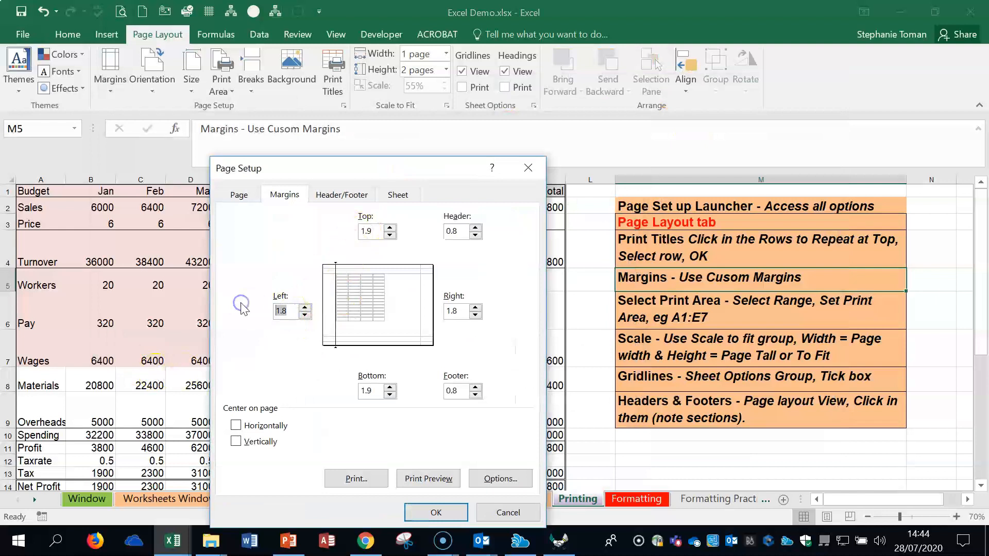
{"action": "left_click_drag", "start_coordinate": [454, 310], "coordinate": [423, 308]}
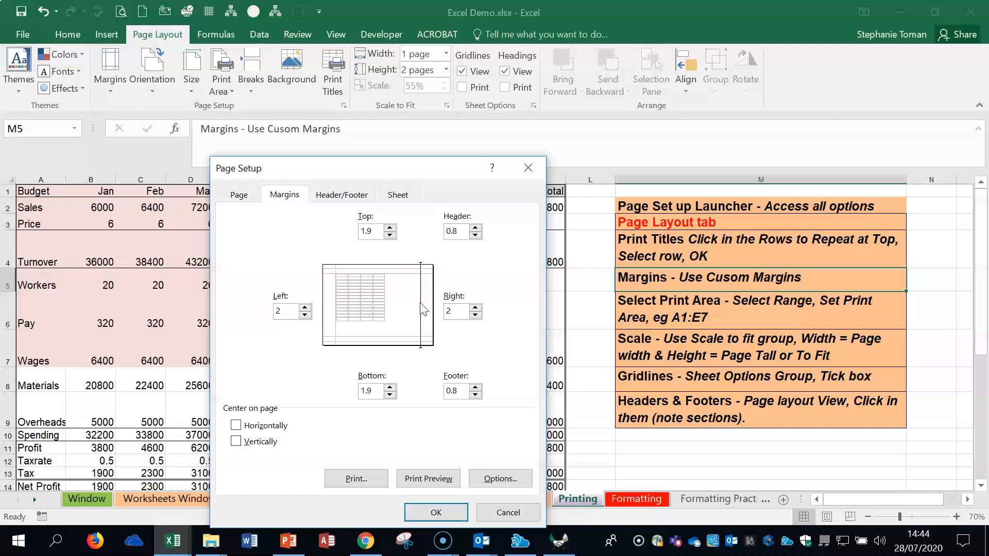
{"action": "type", "text": "2"}
{"action": "left_click", "coordinate": [437, 512]}
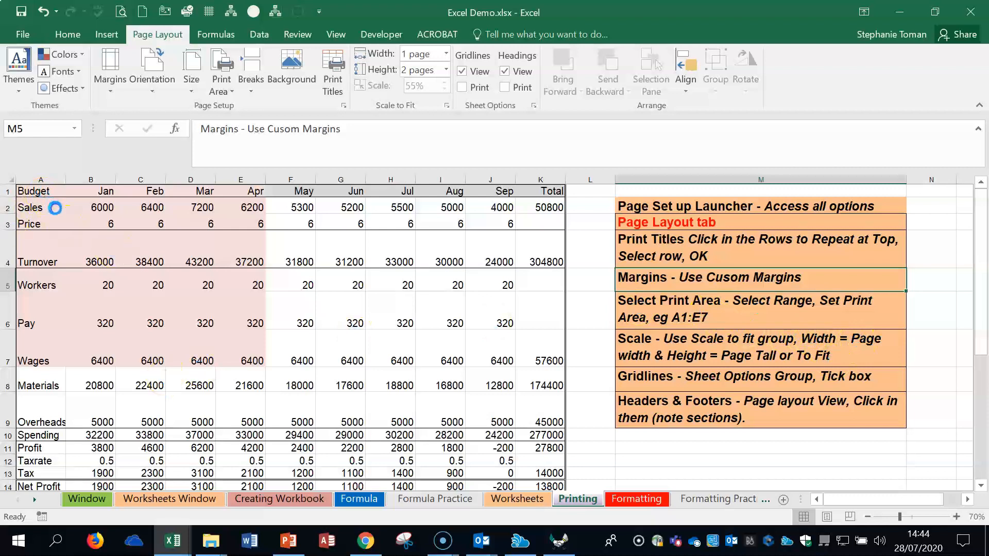
Step: Select the range A1:E7 of the budget table and set it as the print area
{"action": "left_click", "coordinate": [97, 283]}
{"action": "left_click_drag", "start_coordinate": [31, 191], "coordinate": [242, 357]}
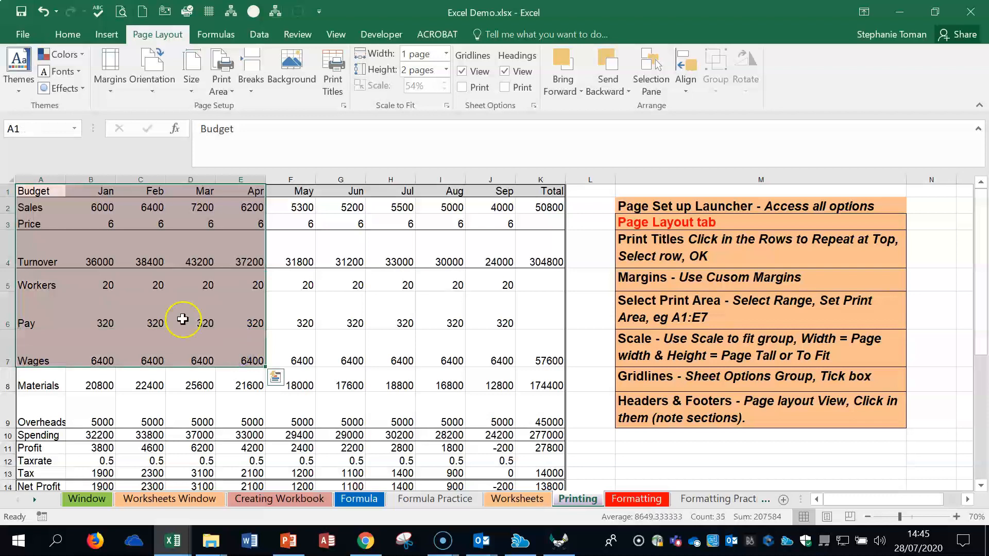
{"action": "left_click", "coordinate": [233, 96]}
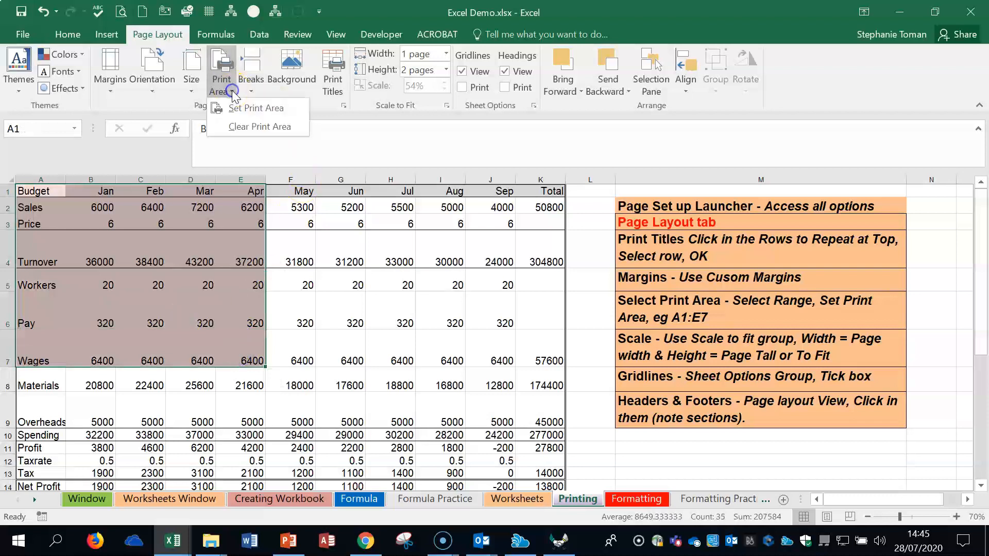
{"action": "left_click", "coordinate": [238, 104]}
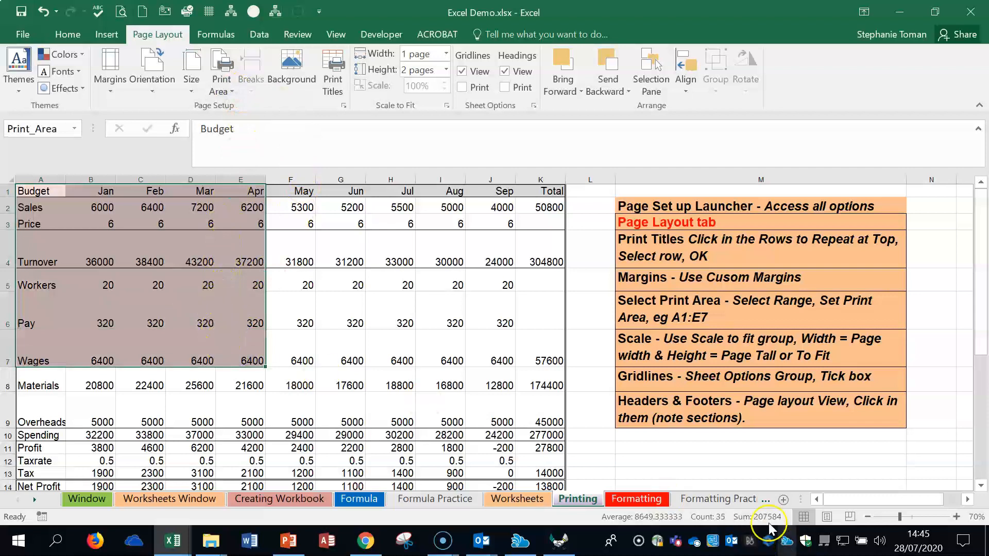
Step: Check the print preview of the selected area, return to the worksheet, and clear the print area
{"action": "left_click", "coordinate": [23, 34]}
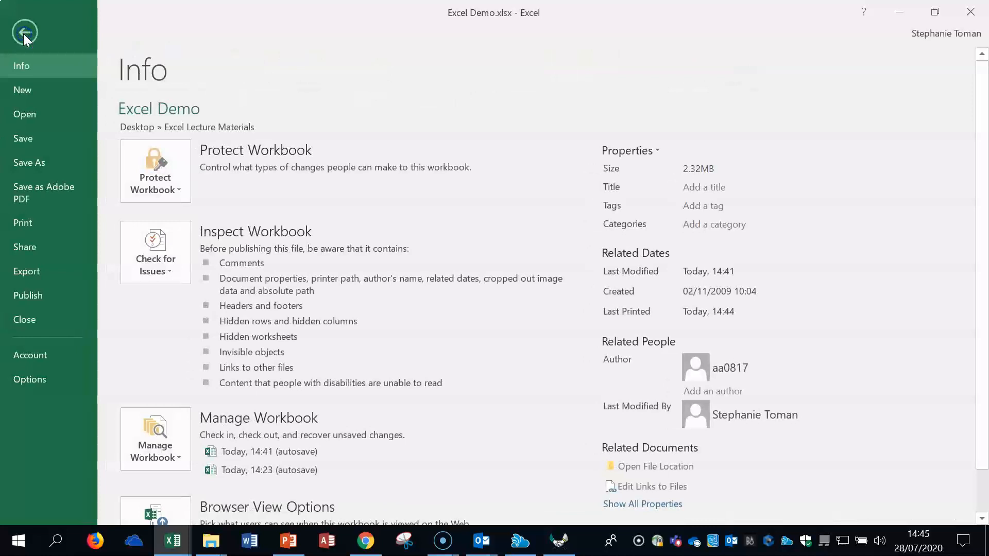
{"action": "left_click", "coordinate": [42, 222]}
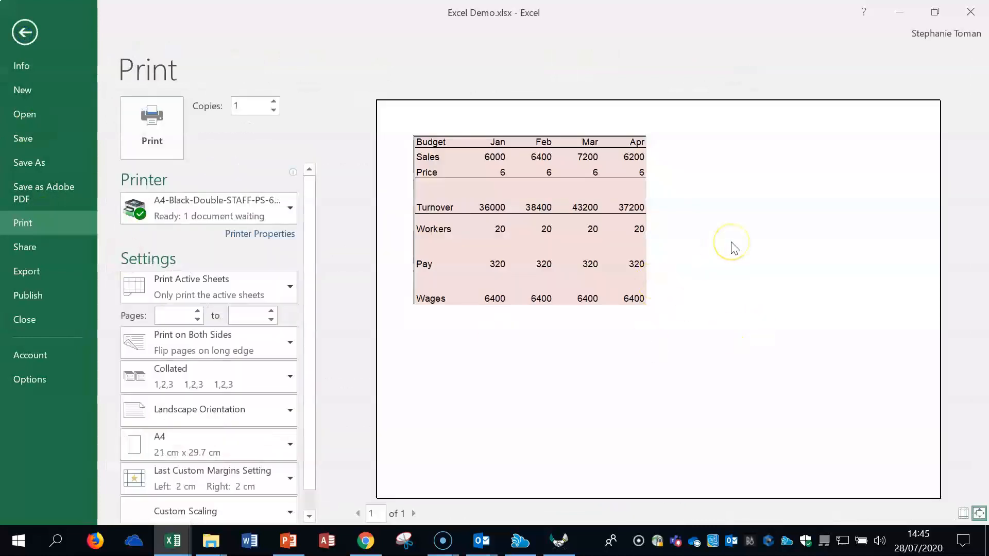
{"action": "left_click", "coordinate": [24, 33]}
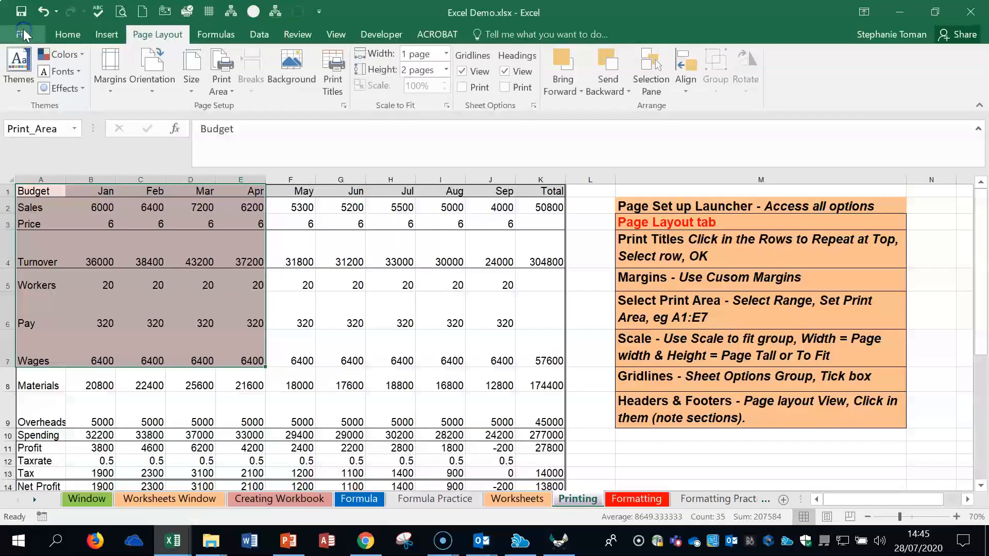
{"action": "left_click", "coordinate": [227, 88]}
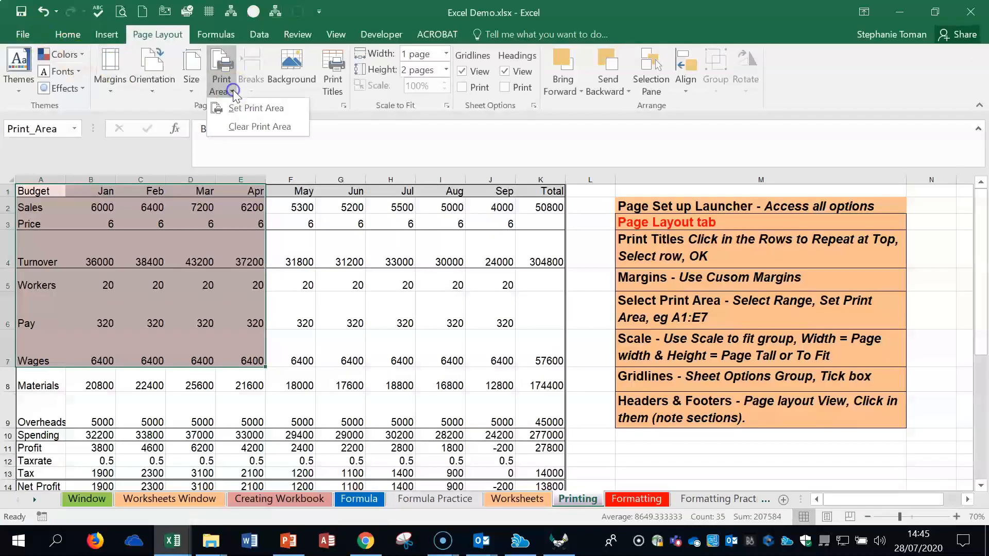
{"action": "left_click", "coordinate": [236, 128]}
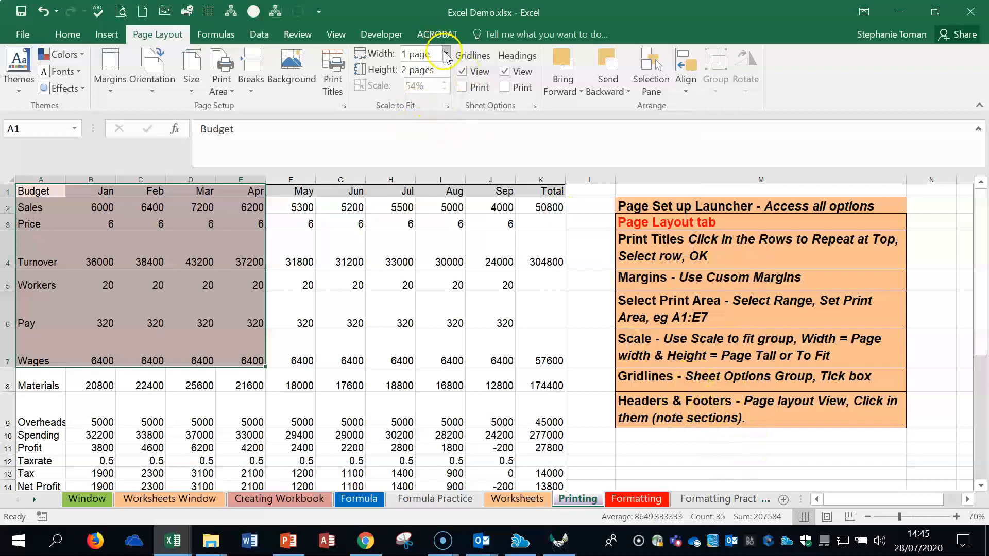
Step: Show the Printing sheet in Page Layout view at 50% zoom and look over the full page from header to footer
{"action": "left_click", "coordinate": [827, 517]}
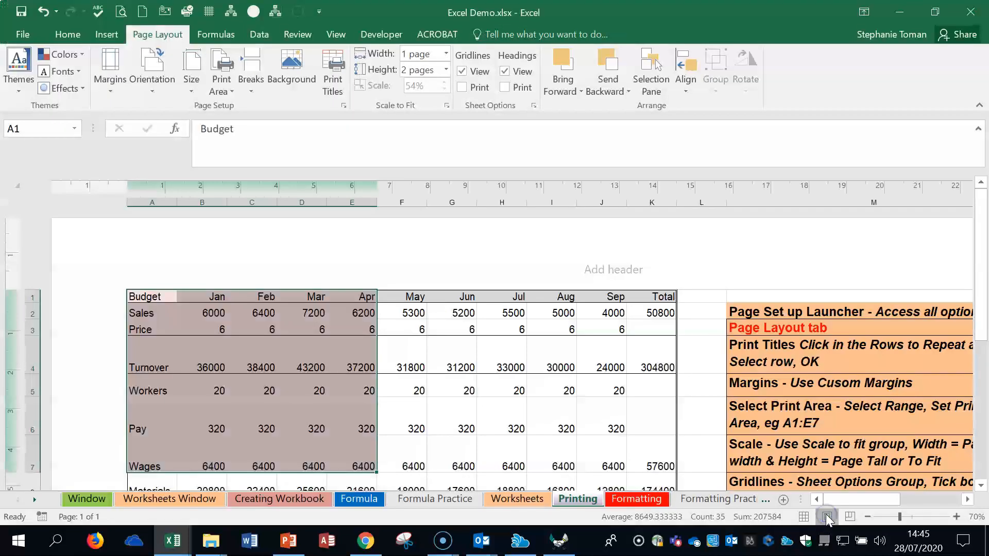
{"action": "left_click", "coordinate": [868, 516]}
{"action": "left_click", "coordinate": [868, 516]}
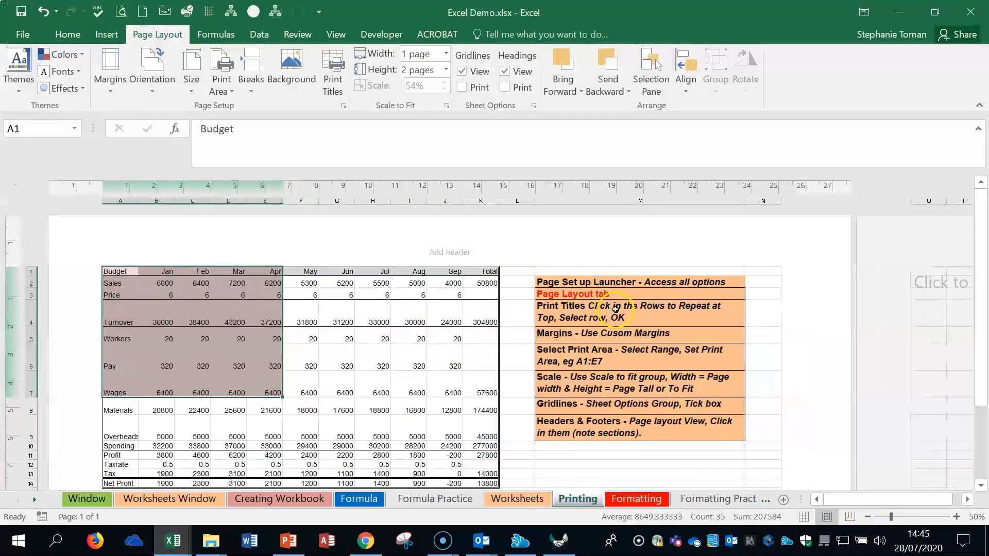
{"action": "scroll", "coordinate": [691, 311], "scroll_direction": "down", "scroll_amount": 2}
{"action": "scroll", "coordinate": [691, 311], "scroll_direction": "up", "scroll_amount": 2}
{"action": "scroll", "coordinate": [563, 296], "scroll_direction": "down", "scroll_amount": 6}
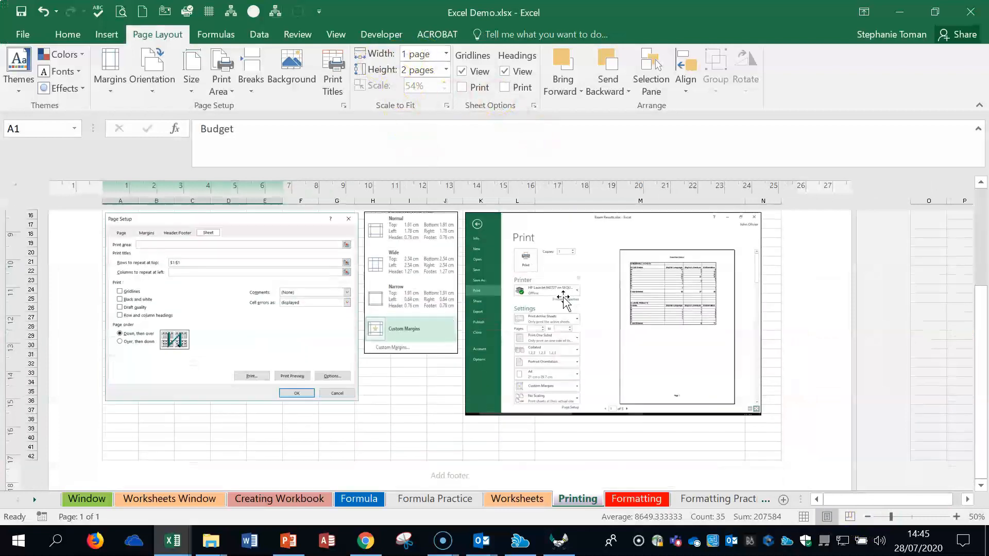
{"action": "scroll", "coordinate": [563, 298], "scroll_direction": "up", "scroll_amount": 6}
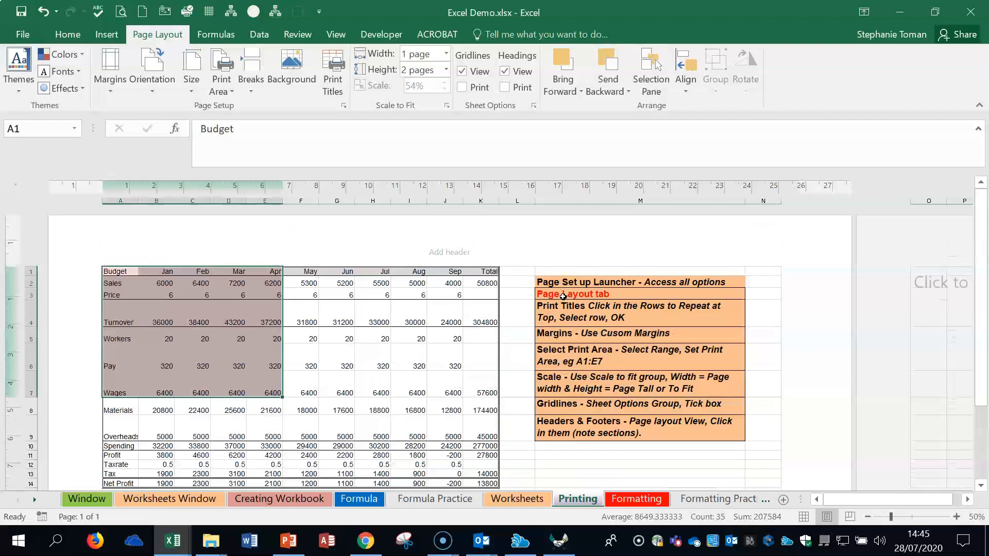
Step: Set the print height to 1 page and check how the sheet fits
{"action": "left_click", "coordinate": [446, 70]}
{"action": "left_click", "coordinate": [413, 101]}
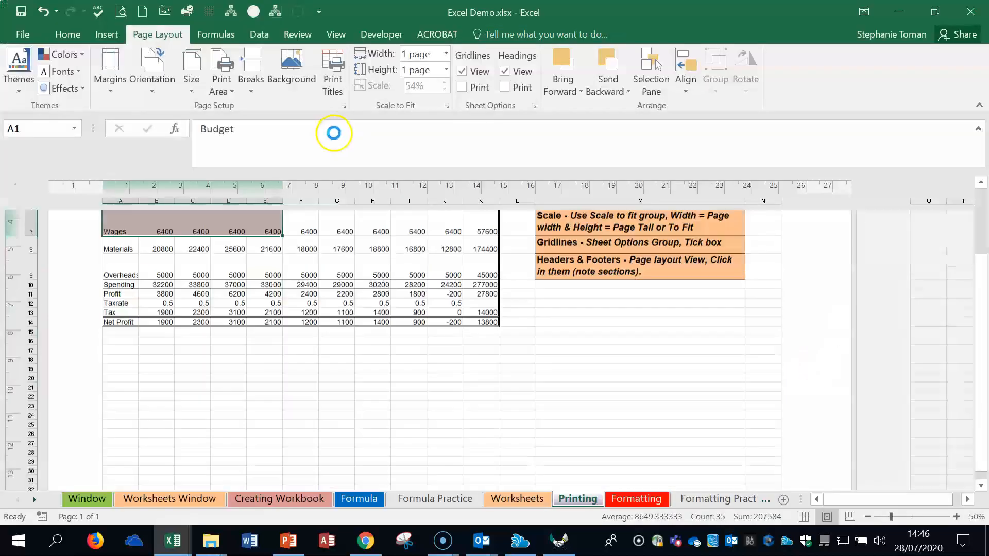
{"action": "scroll", "coordinate": [784, 332], "scroll_direction": "down", "scroll_amount": 3}
{"action": "scroll", "coordinate": [784, 331], "scroll_direction": "up", "scroll_amount": 7}
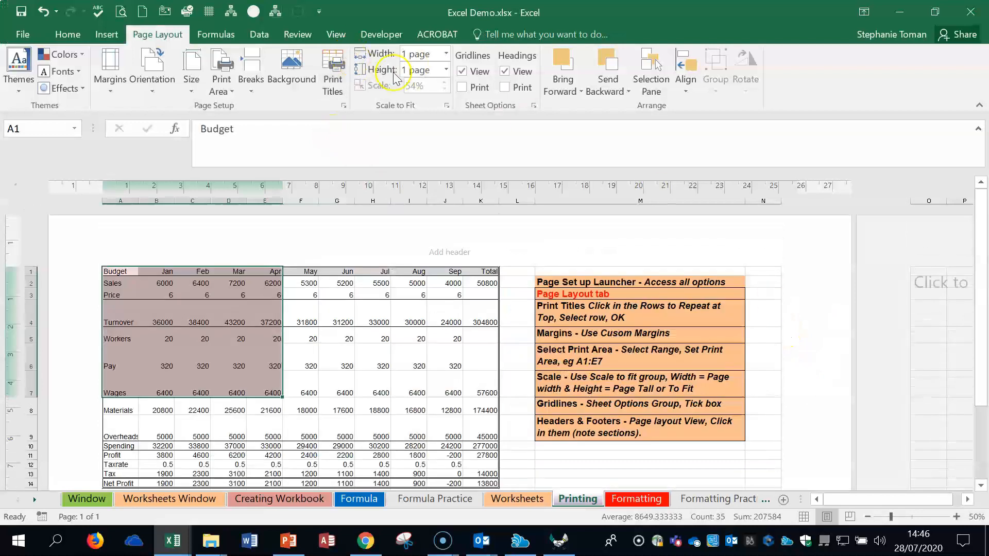
Step: Set both the print width and the print height to Automatic in the scale-to-fit settings
{"action": "left_click", "coordinate": [442, 53]}
{"action": "left_click", "coordinate": [415, 85]}
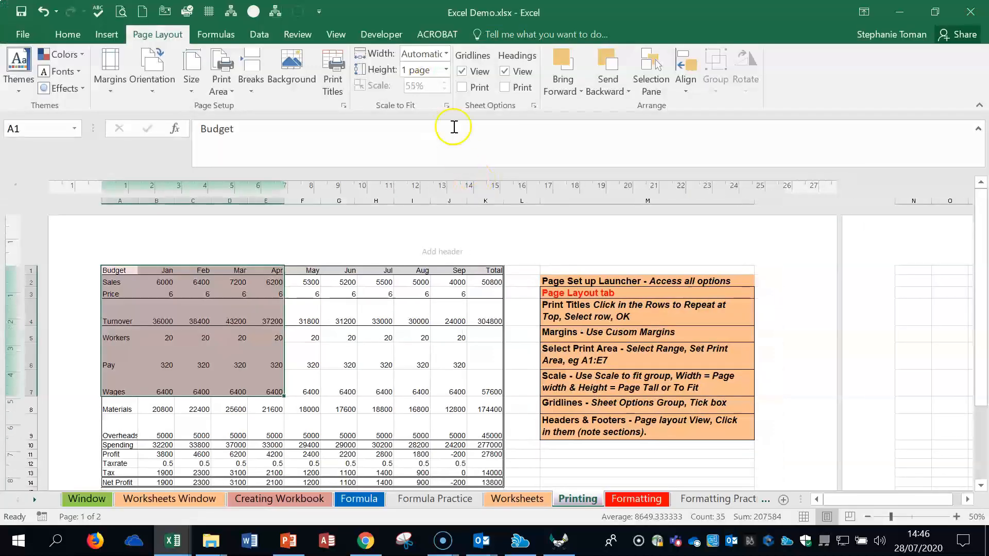
{"action": "left_click", "coordinate": [446, 76]}
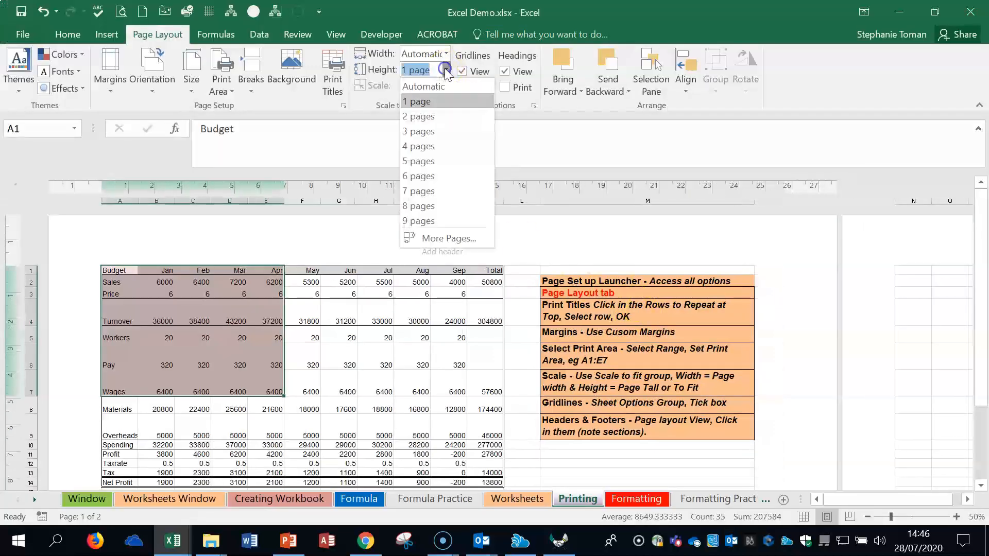
{"action": "left_click", "coordinate": [421, 91]}
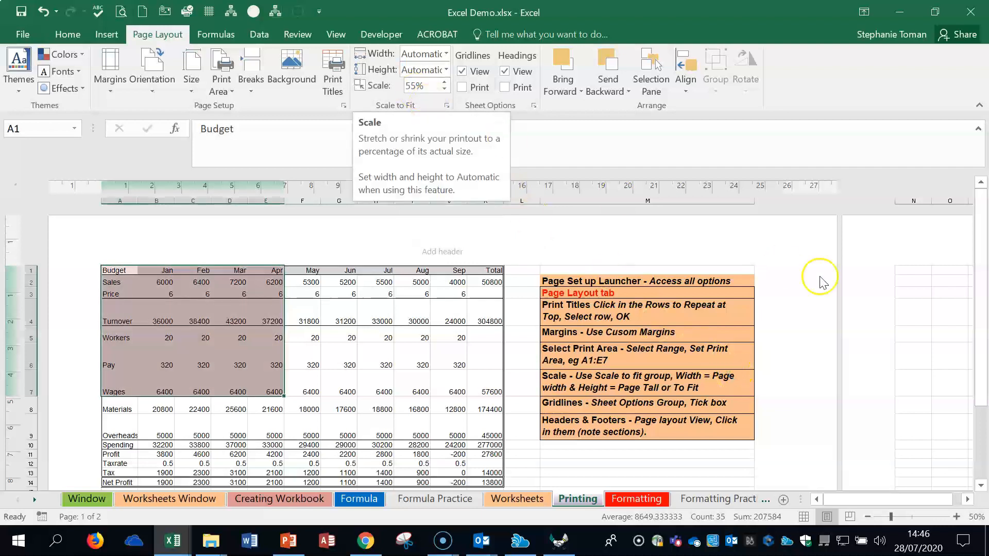
Step: Check how the content splits across pages and increase the print scale to 70%
{"action": "scroll", "coordinate": [832, 332], "scroll_direction": "down", "scroll_amount": 4}
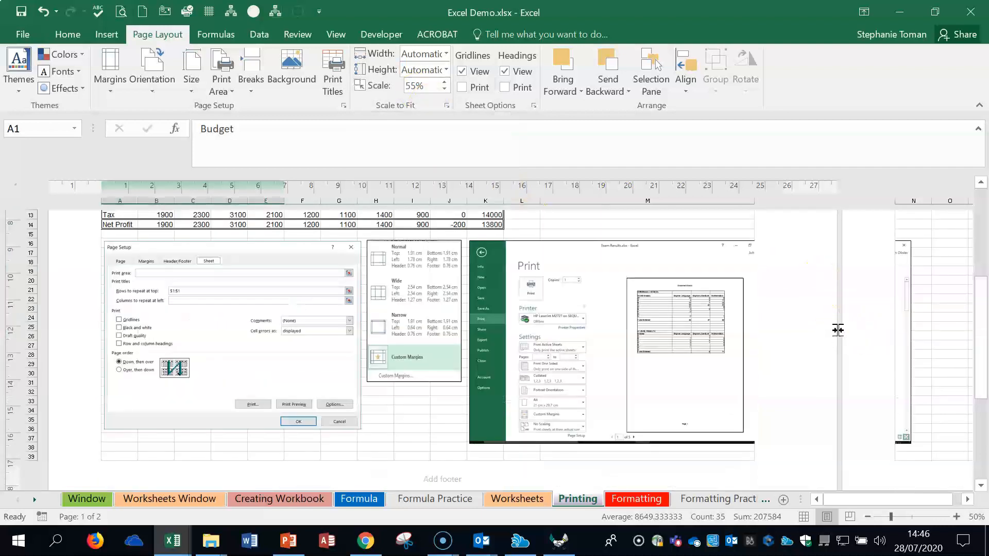
{"action": "scroll", "coordinate": [837, 330], "scroll_direction": "up", "scroll_amount": 3}
{"action": "scroll", "coordinate": [838, 330], "scroll_direction": "down", "scroll_amount": 2}
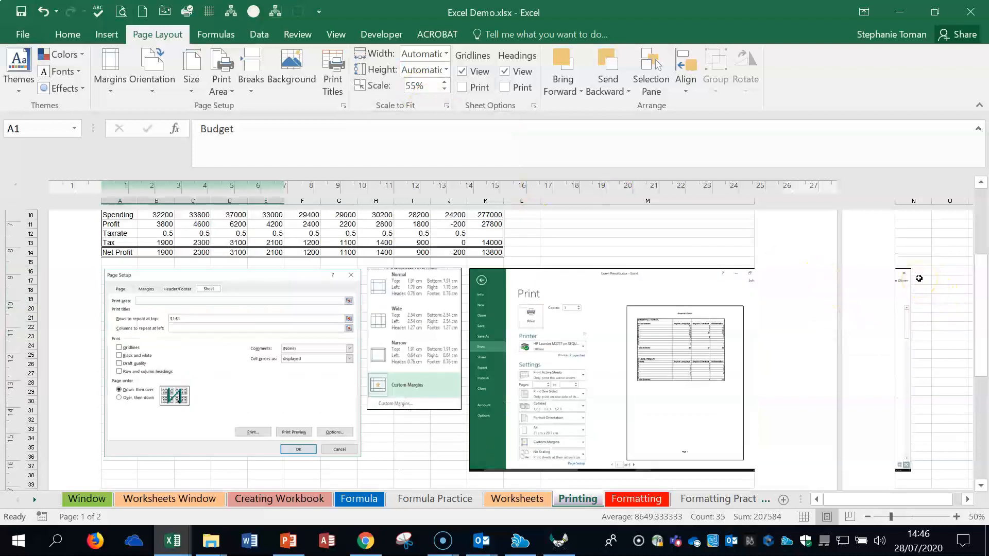
{"action": "scroll", "coordinate": [919, 278], "scroll_direction": "up", "scroll_amount": 4}
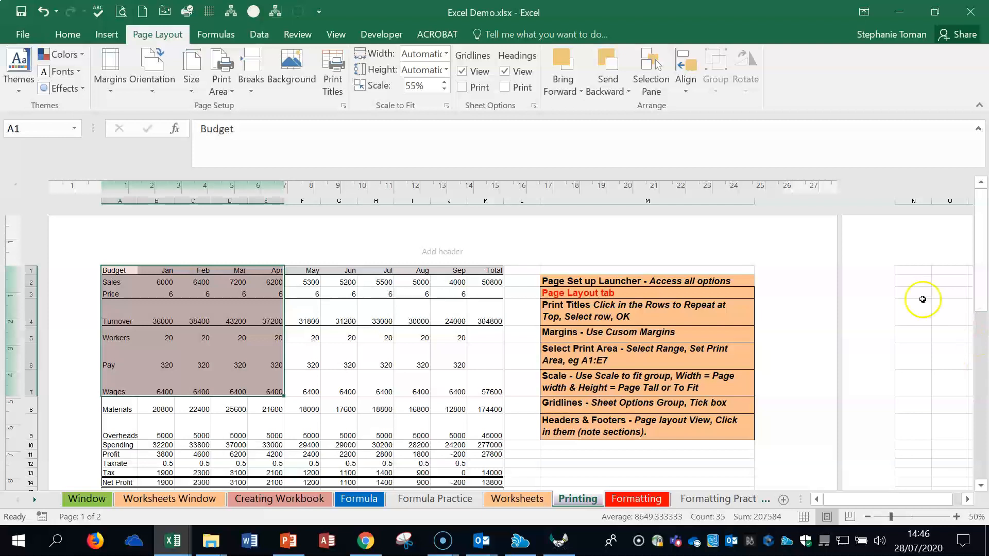
{"action": "left_click", "coordinate": [444, 81]}
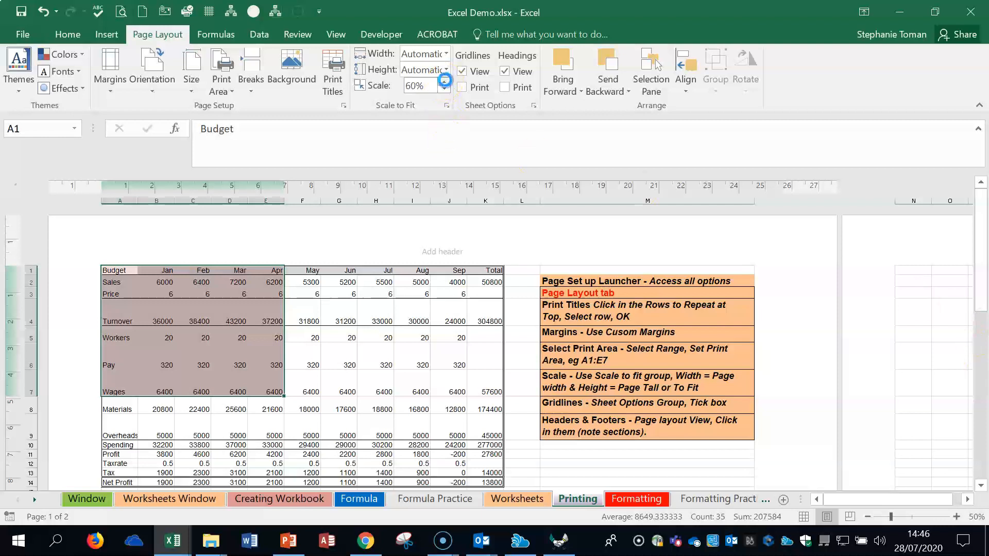
{"action": "left_click", "coordinate": [444, 81]}
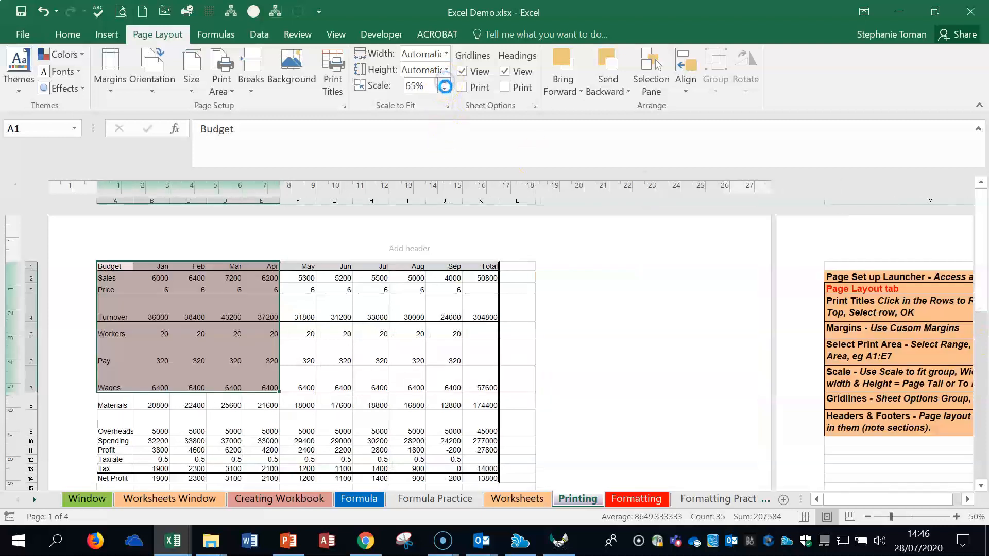
{"action": "left_click", "coordinate": [445, 82]}
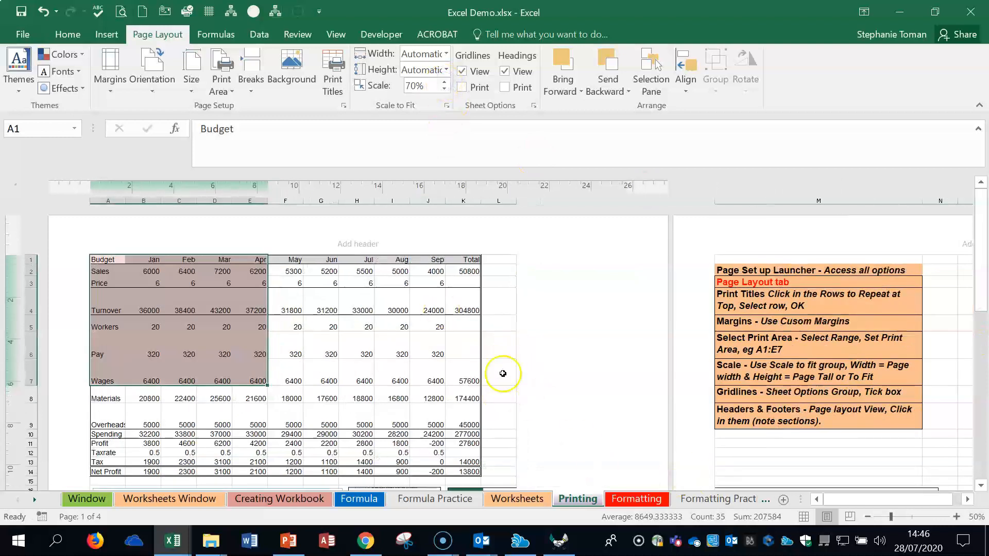
Step: Hide and reshow the gridlines on screen, and turn gridline printing on and off again
{"action": "left_click", "coordinate": [462, 72]}
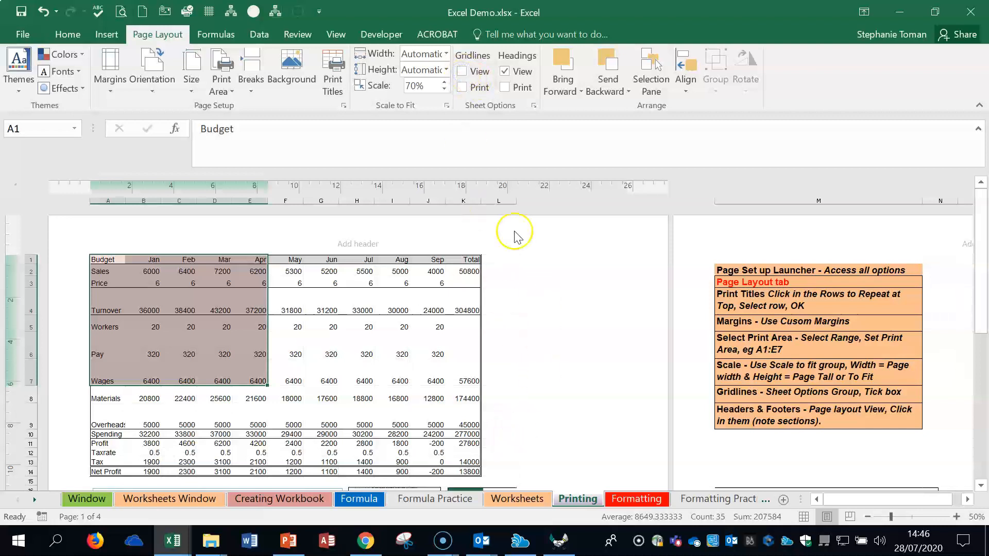
{"action": "left_click", "coordinate": [463, 72]}
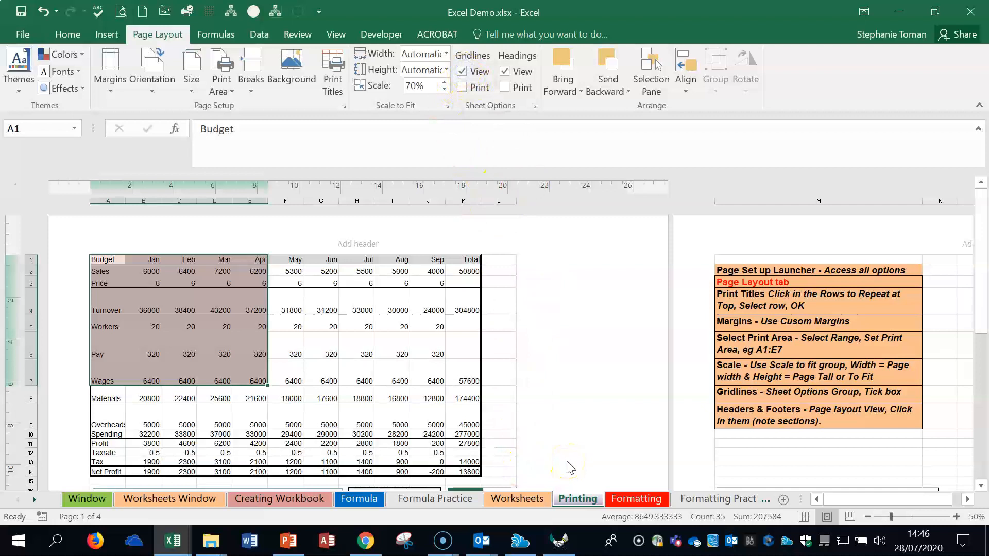
{"action": "left_click", "coordinate": [461, 87]}
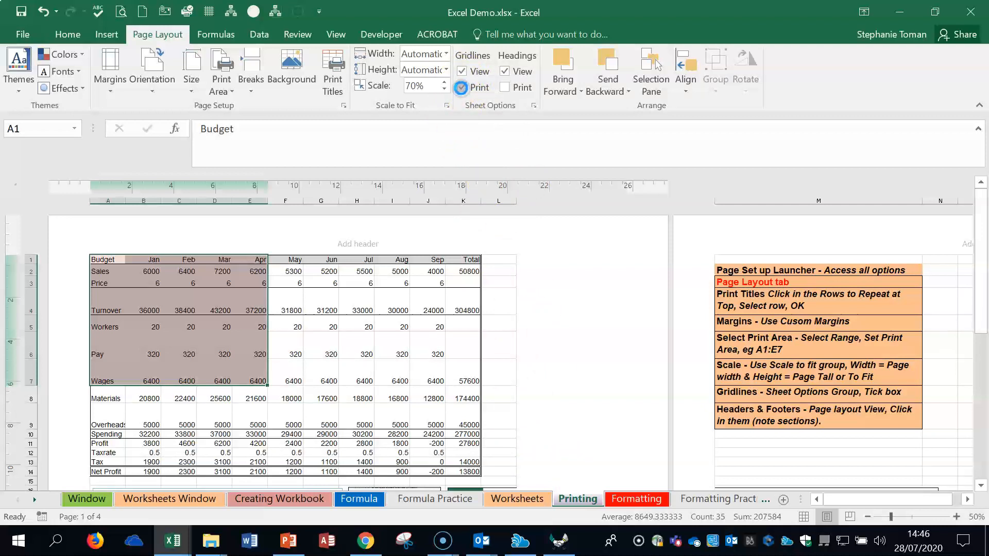
{"action": "left_click", "coordinate": [461, 87]}
{"action": "left_click", "coordinate": [595, 317]}
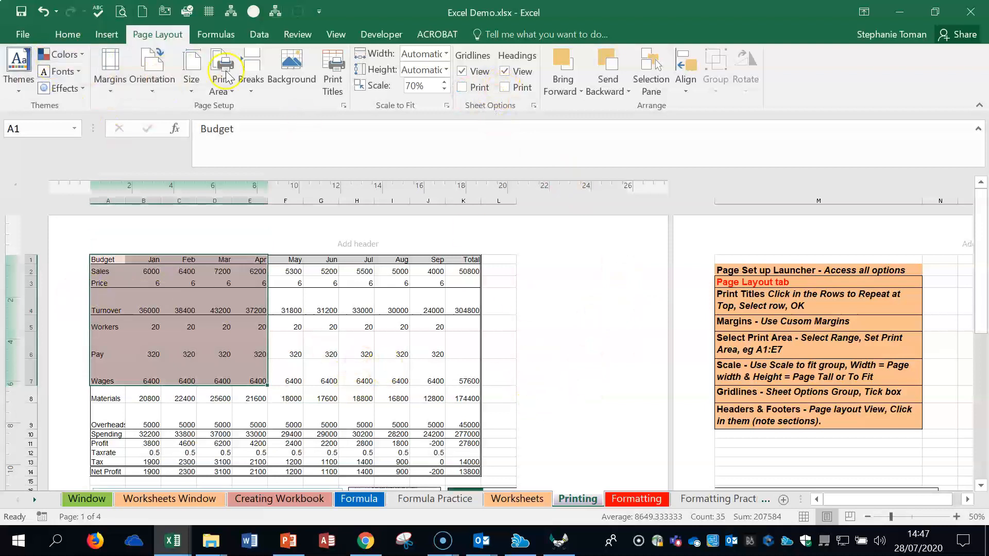
Step: Review the available page orientations, paper sizes and print area options for the Printing sheet
{"action": "left_click", "coordinate": [152, 82]}
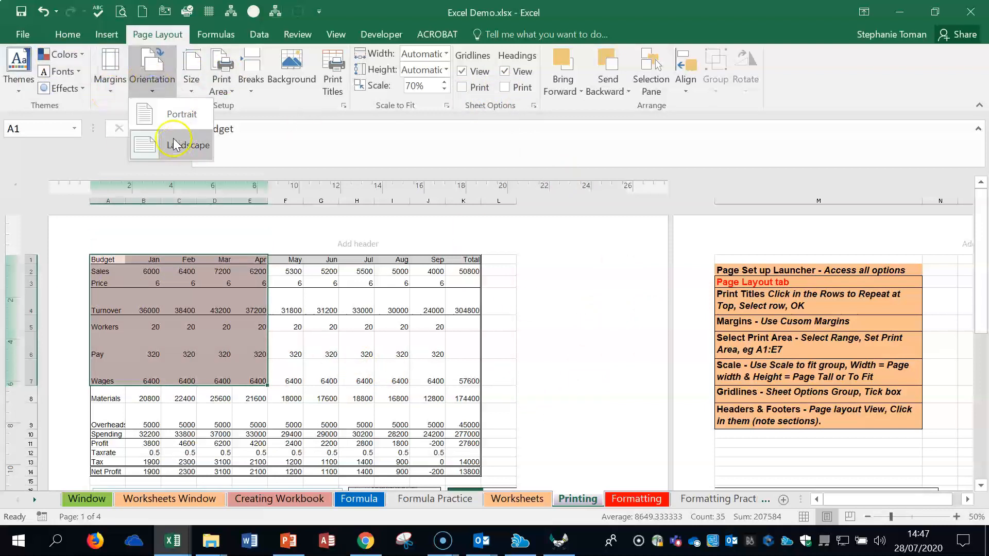
{"action": "left_click", "coordinate": [193, 91]}
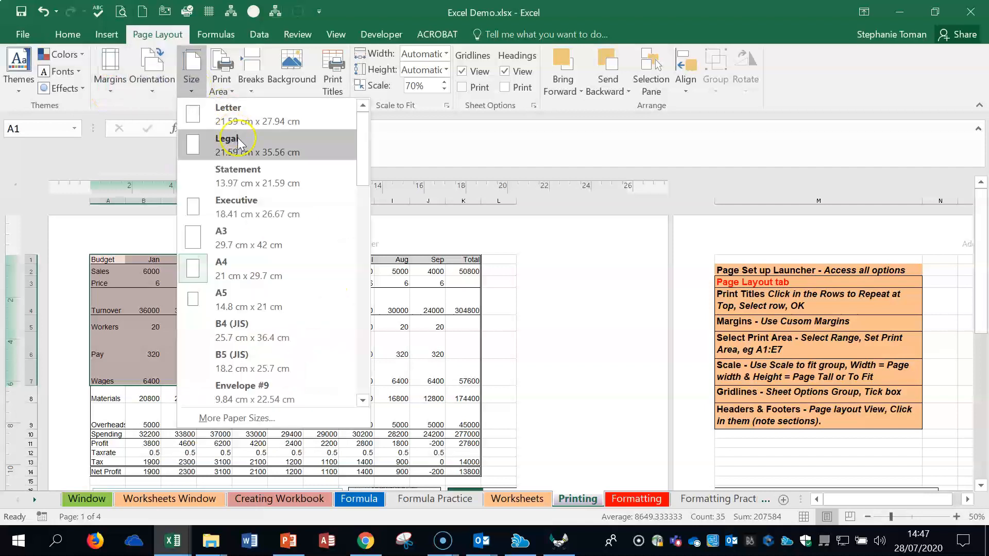
{"action": "left_click", "coordinate": [234, 93]}
{"action": "left_click", "coordinate": [232, 92]}
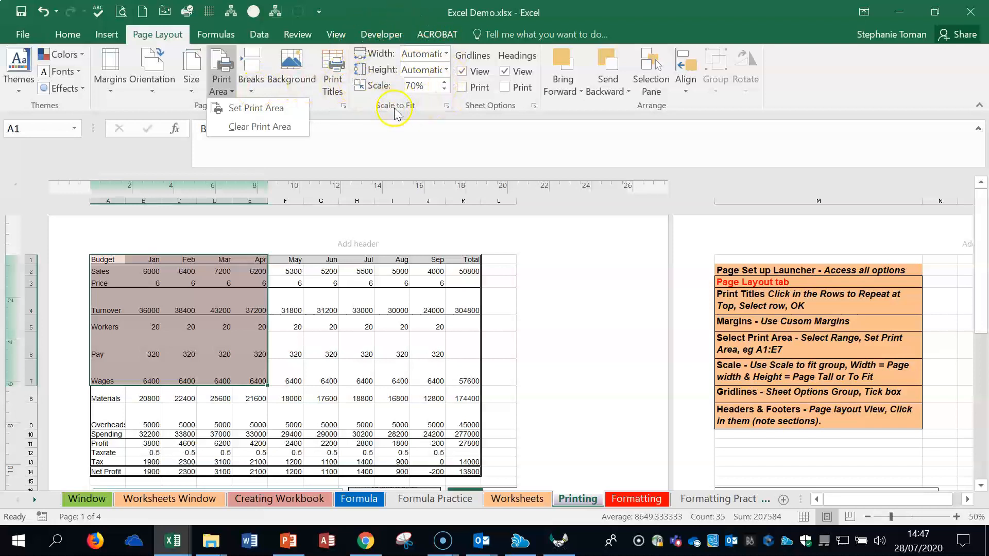
Step: Try fitting the printout to 1 page wide by 1 tall in Page Setup, view the header and footer options, and cancel
{"action": "left_click", "coordinate": [447, 107]}
{"action": "left_click", "coordinate": [447, 107]}
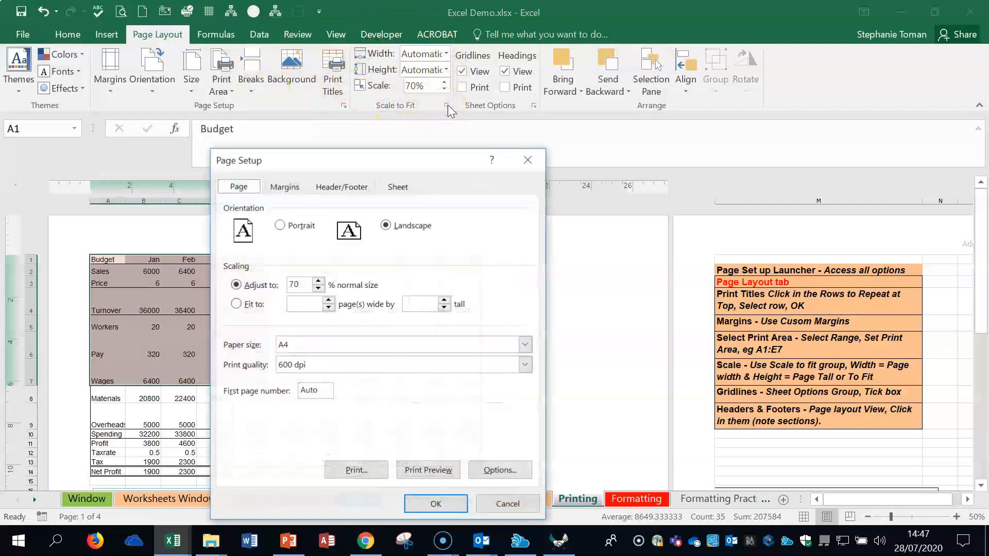
{"action": "left_click", "coordinate": [236, 304]}
{"action": "left_click", "coordinate": [309, 304]}
{"action": "type", "text": "1"}
{"action": "left_click", "coordinate": [413, 304]}
{"action": "type", "text": "1"}
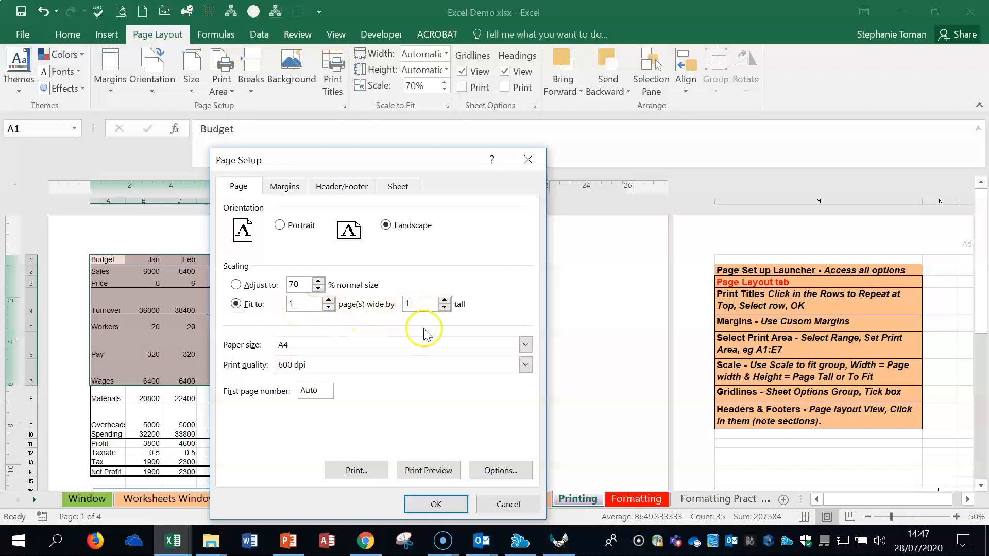
{"action": "left_click", "coordinate": [354, 188]}
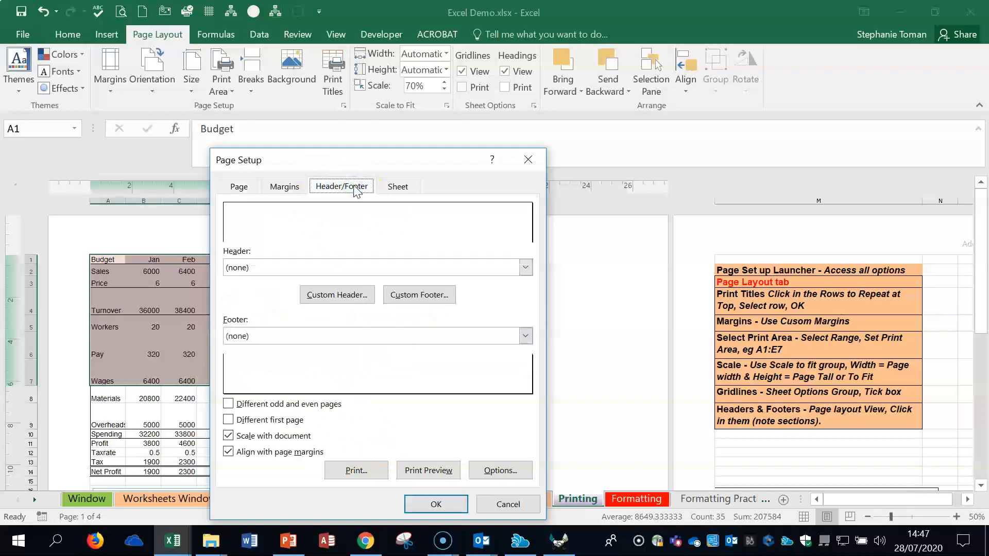
{"action": "left_click", "coordinate": [507, 504]}
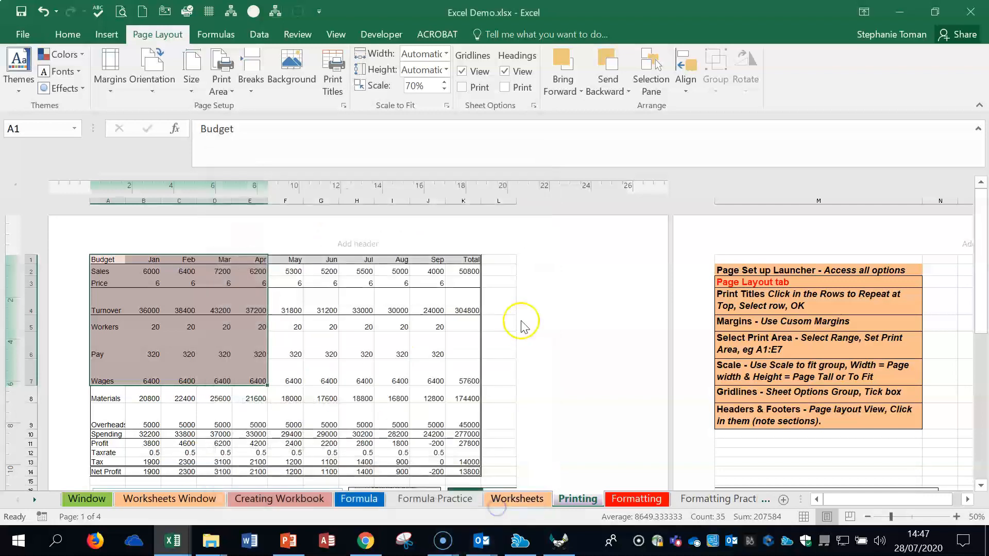
Step: Look through the left, centre and right sections of the first page's header
{"action": "left_click", "coordinate": [150, 243]}
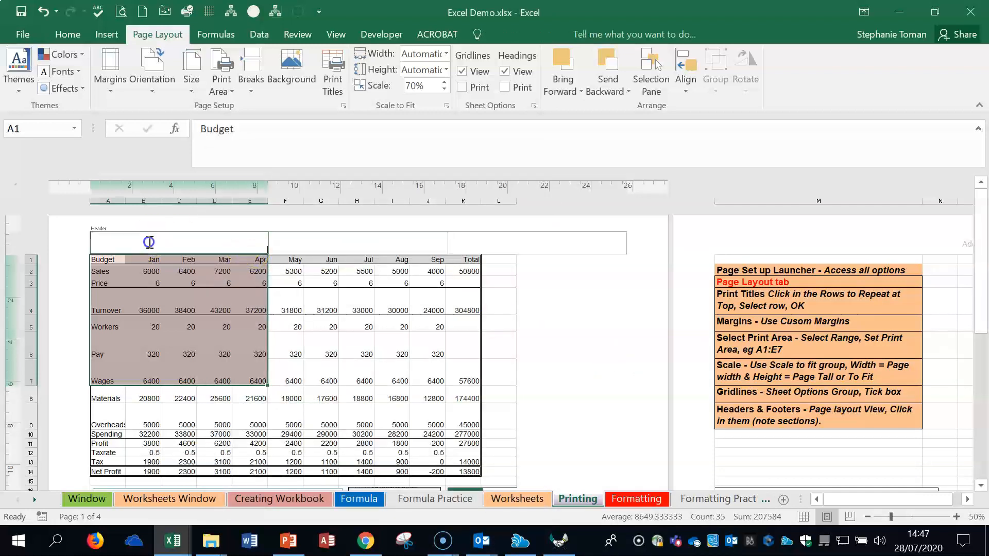
{"action": "left_click", "coordinate": [307, 243]}
{"action": "left_click", "coordinate": [518, 242]}
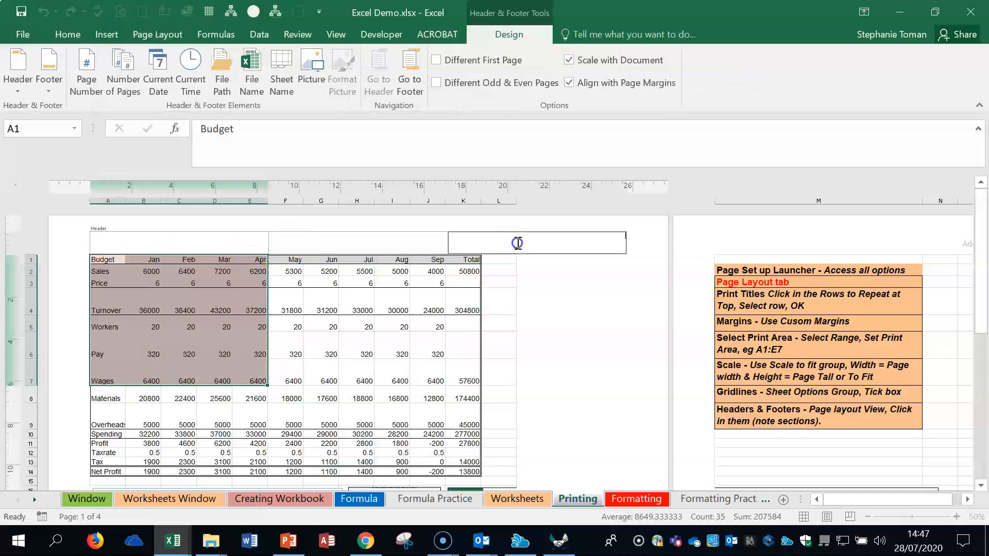
Step: Insert the page number in the footer's left section and the file path in its right section
{"action": "scroll", "coordinate": [567, 379], "scroll_direction": "down", "scroll_amount": 5}
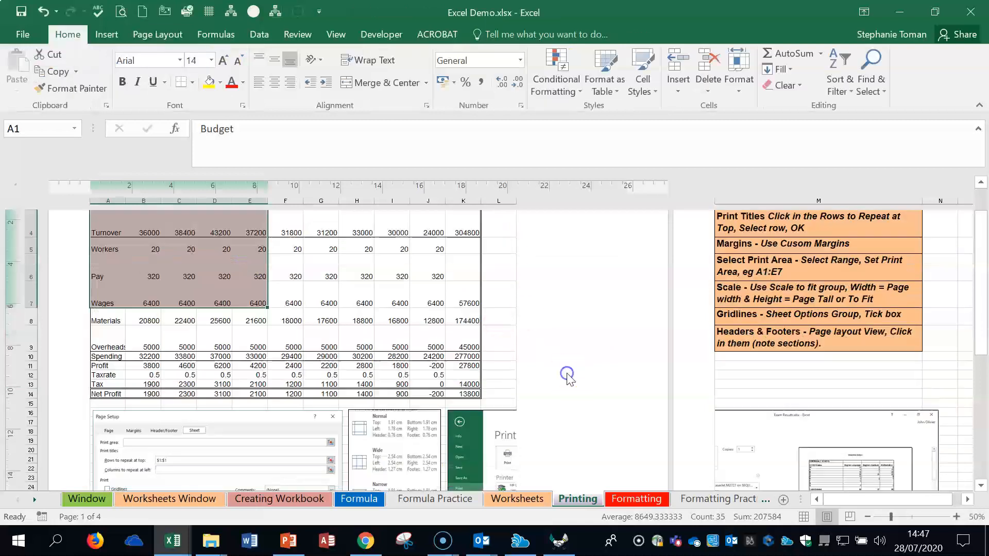
{"action": "left_click", "coordinate": [153, 386]}
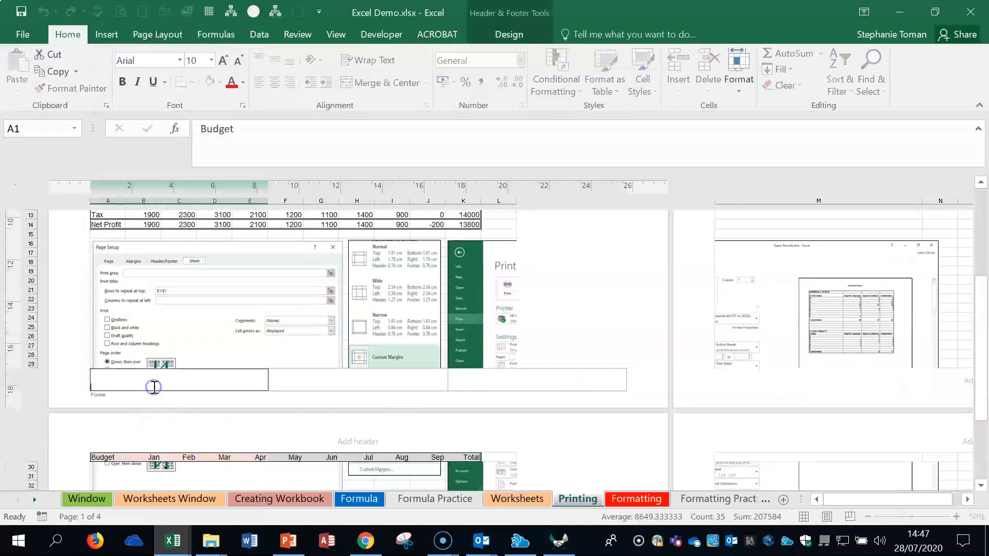
{"action": "left_click", "coordinate": [285, 395]}
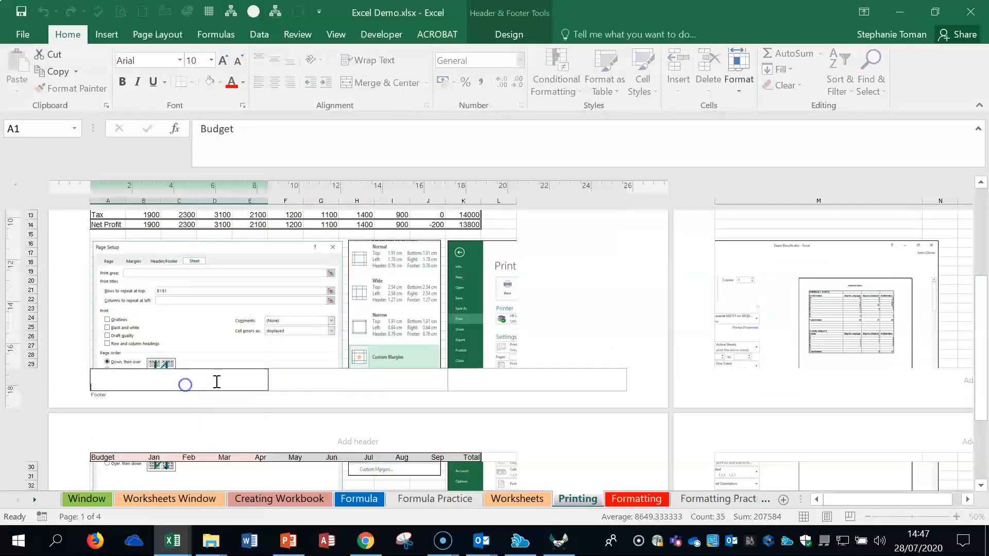
{"action": "left_click", "coordinate": [507, 35]}
{"action": "left_click", "coordinate": [88, 85]}
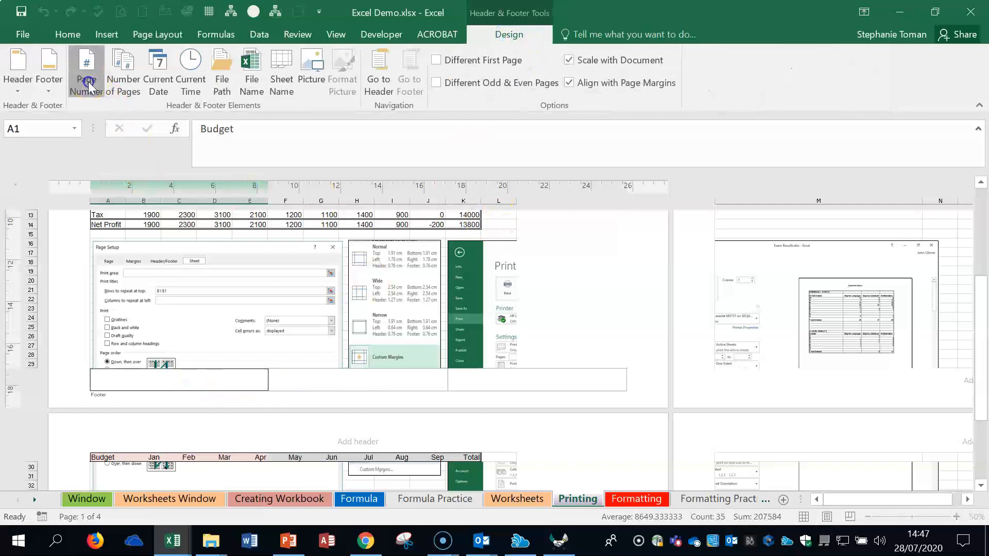
{"action": "left_click", "coordinate": [494, 387]}
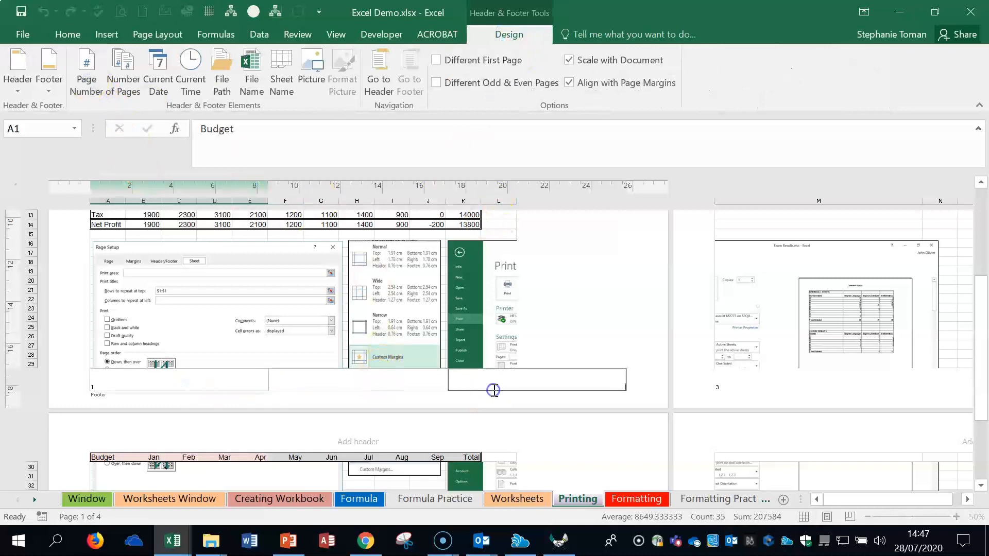
{"action": "left_click", "coordinate": [222, 82]}
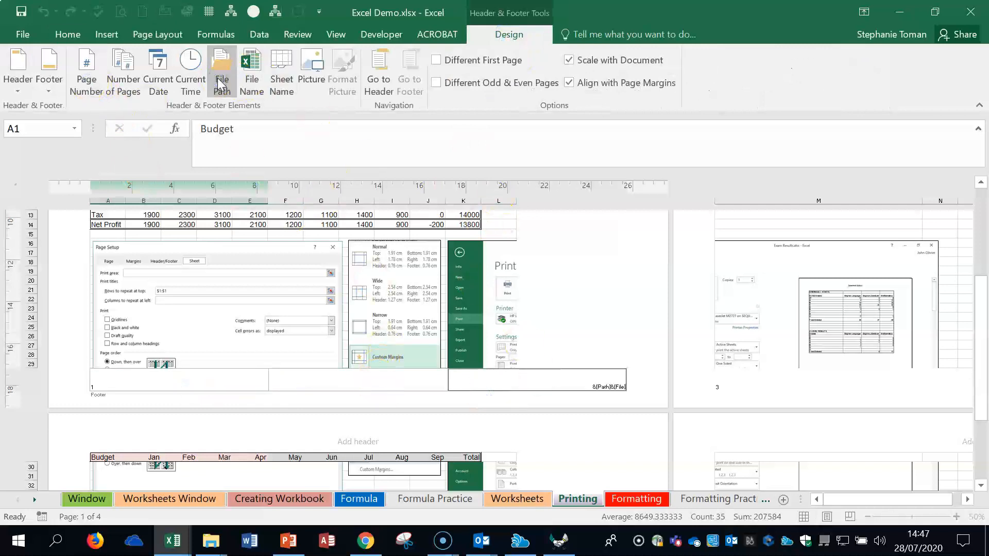
Step: Insert the current date in the right section of the page header
{"action": "left_click", "coordinate": [506, 227]}
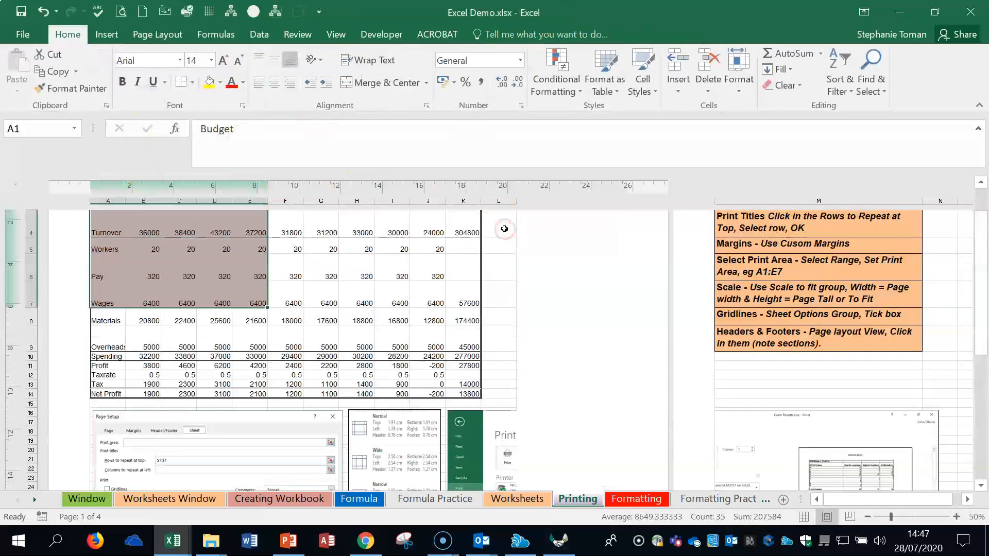
{"action": "left_click", "coordinate": [512, 242]}
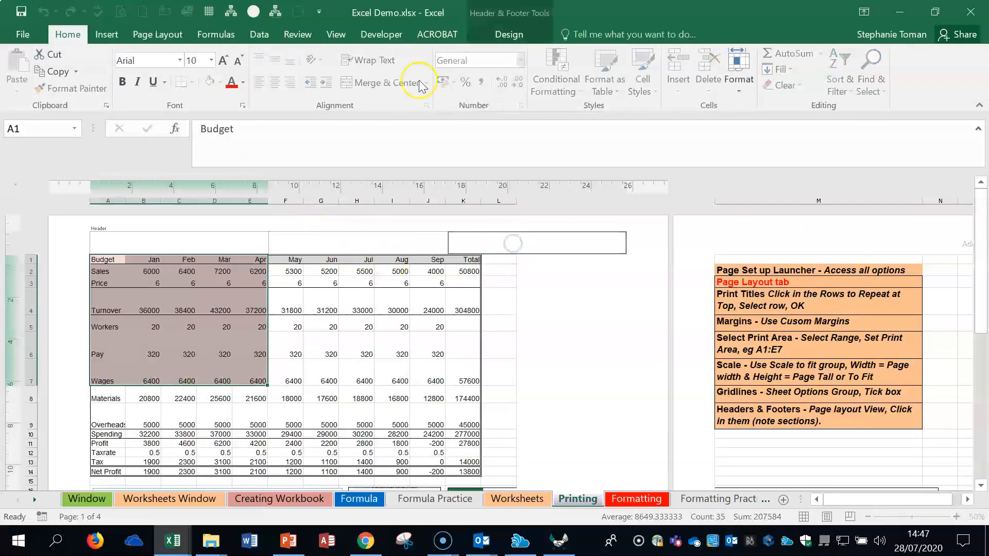
{"action": "left_click", "coordinate": [508, 34]}
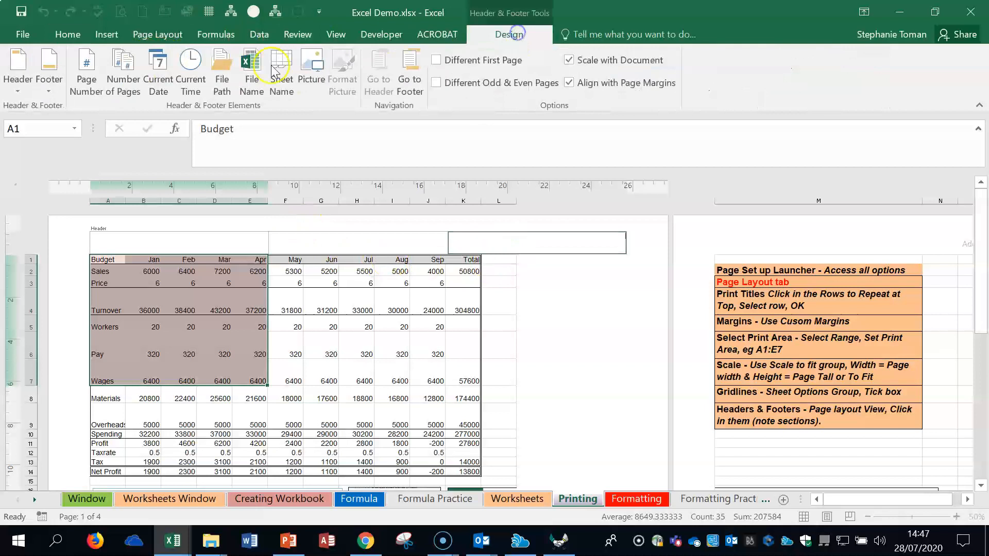
{"action": "left_click", "coordinate": [160, 80]}
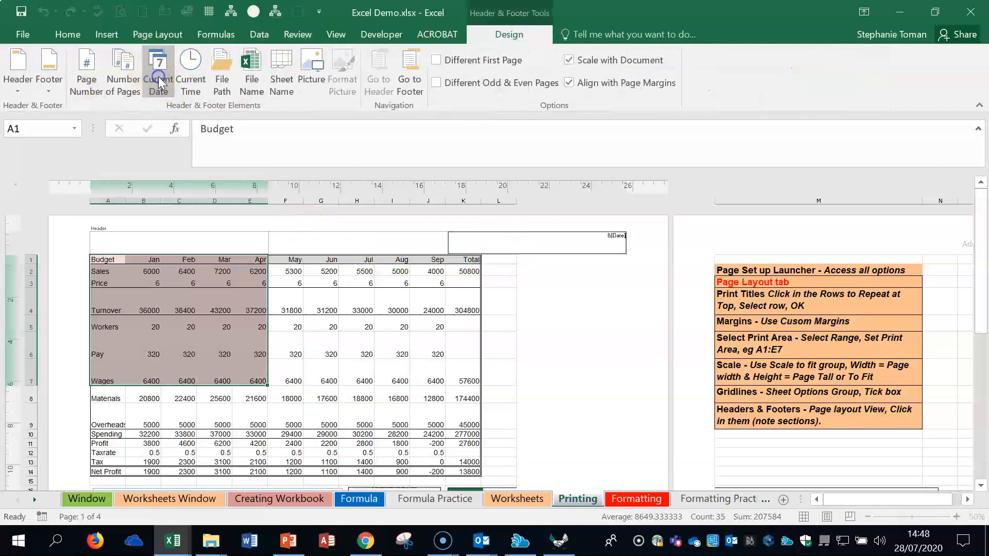
{"action": "left_click", "coordinate": [546, 343]}
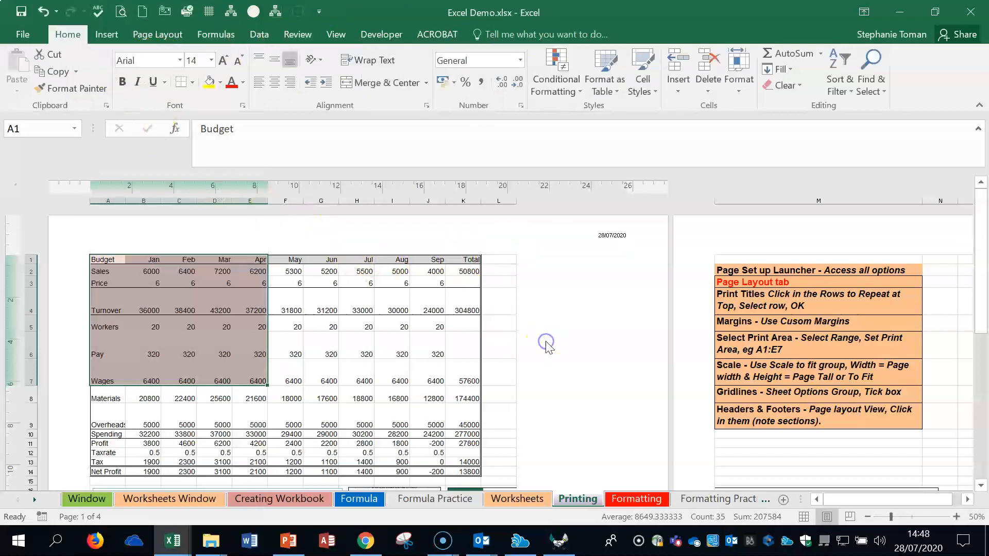
Step: Examine the footer's page number and file path and the header's date at 70% zoom, including the empty centre footer section
{"action": "scroll", "coordinate": [555, 345], "scroll_direction": "down", "scroll_amount": 3}
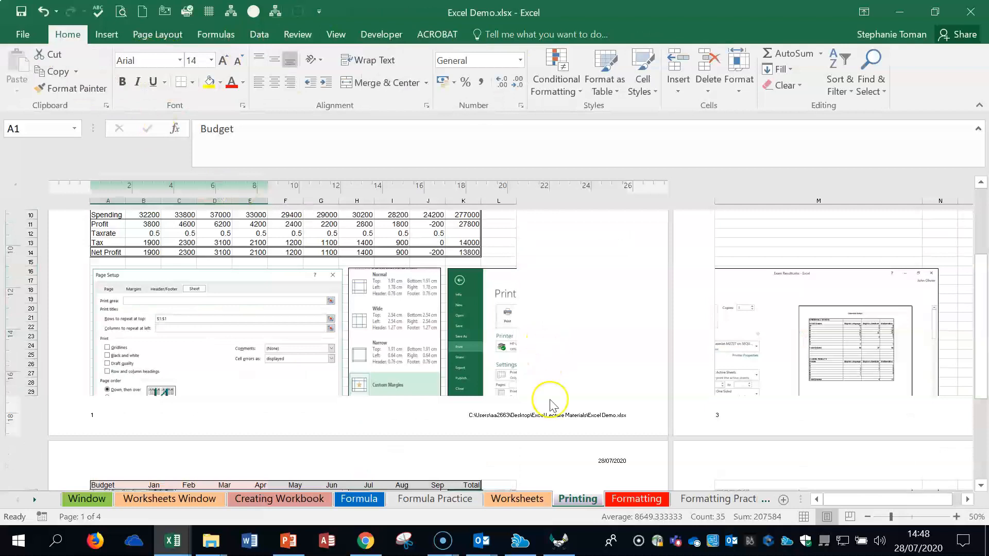
{"action": "left_click", "coordinate": [639, 543]}
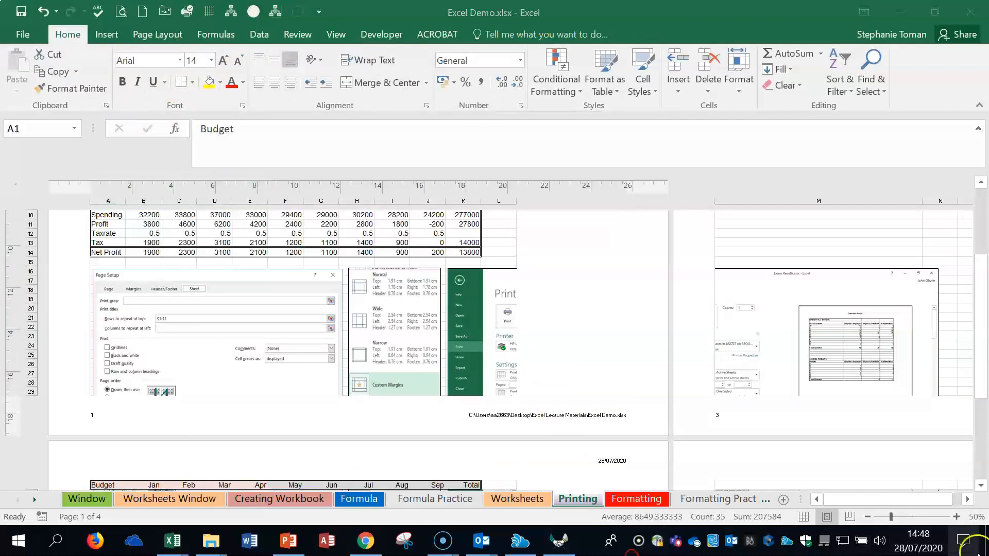
{"action": "left_click", "coordinate": [956, 517]}
{"action": "left_click", "coordinate": [957, 517]}
{"action": "scroll", "coordinate": [585, 309], "scroll_direction": "down", "scroll_amount": 3}
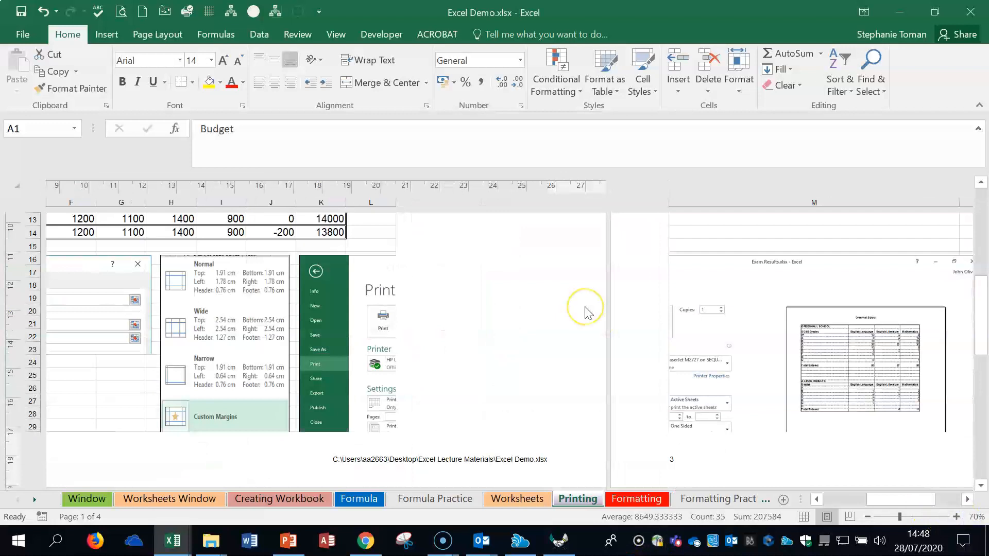
{"action": "scroll", "coordinate": [585, 313], "scroll_direction": "down", "scroll_amount": 3}
{"action": "left_click", "coordinate": [218, 340]}
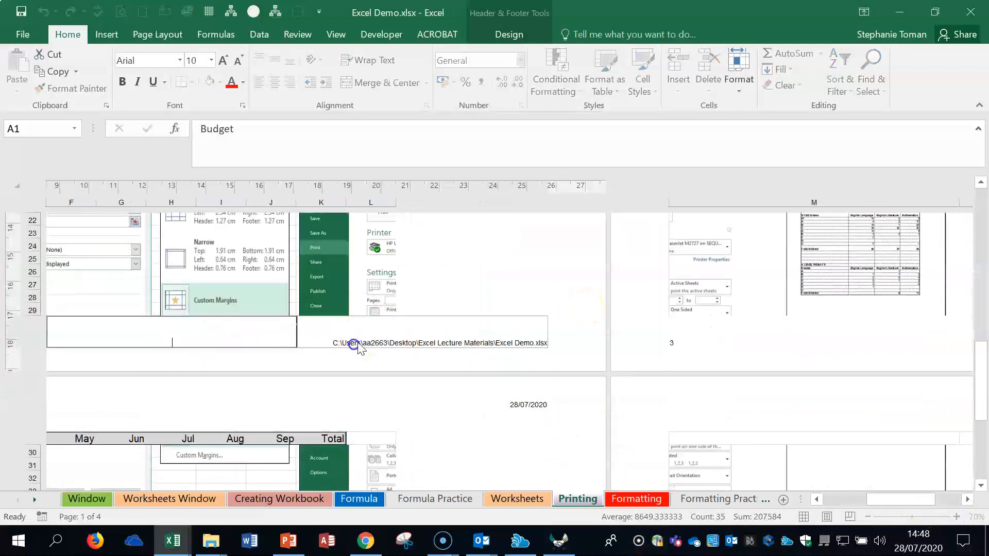
{"action": "key", "text": "Delete"}
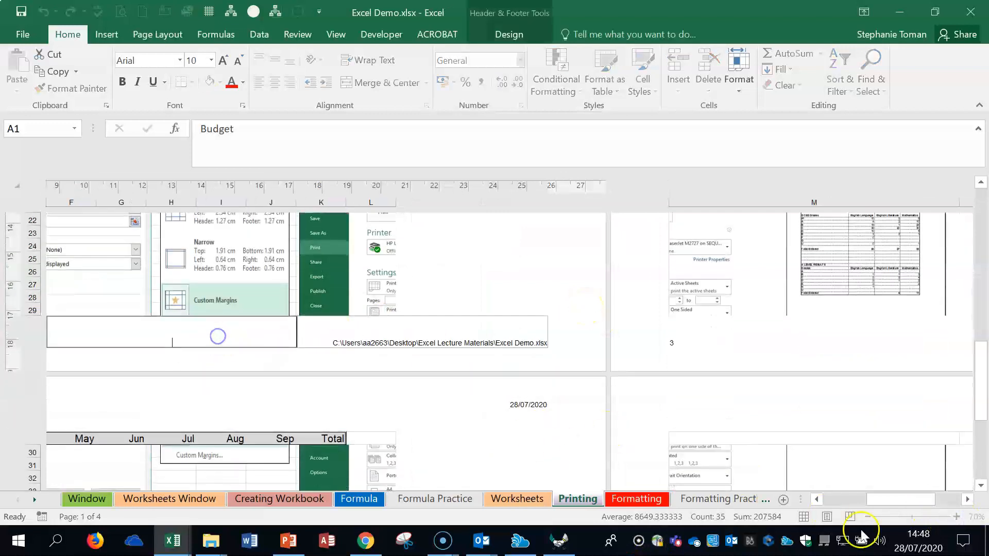
Step: Leave the footer, view the workbook's file and print commands, and return to the sheet
{"action": "left_click", "coordinate": [804, 519]}
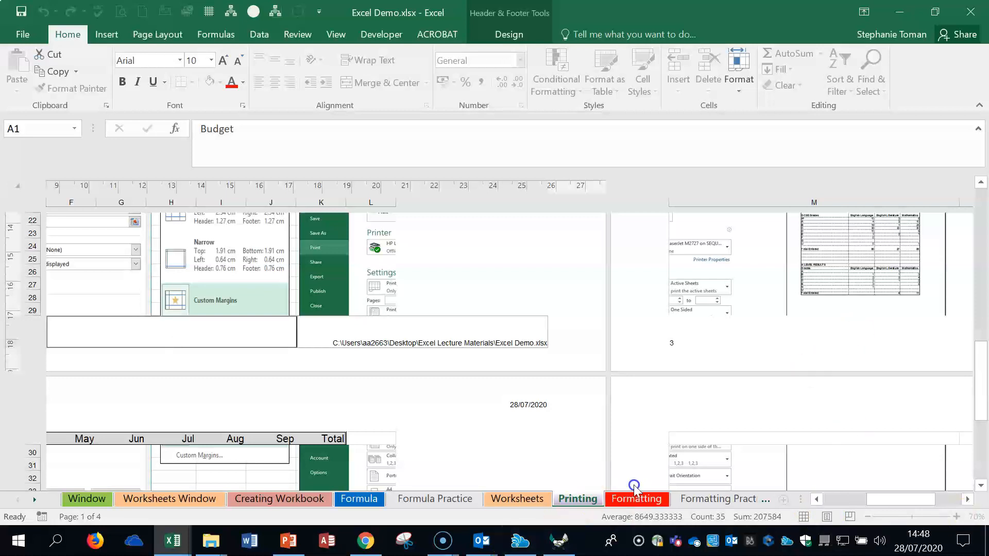
{"action": "left_click", "coordinate": [23, 35]}
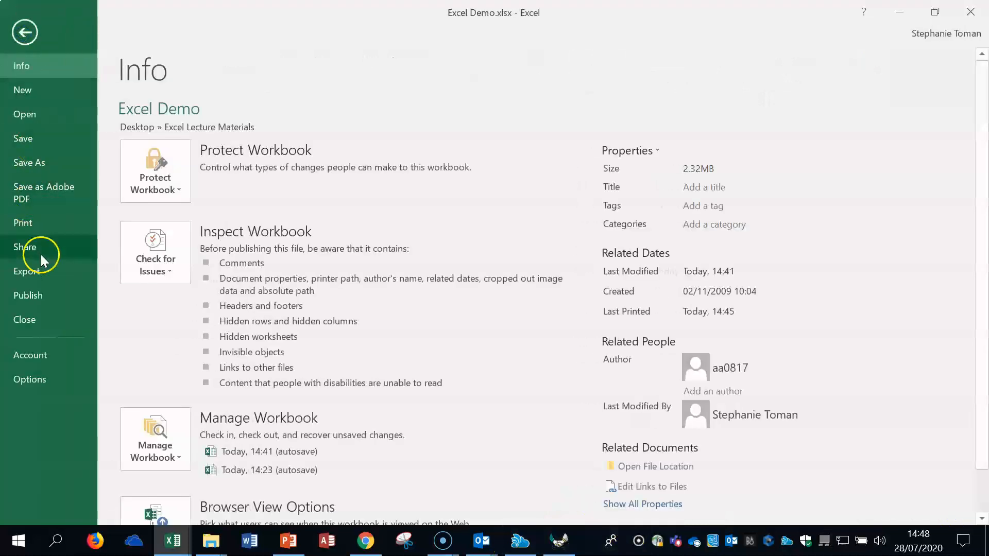
{"action": "left_click", "coordinate": [25, 32]}
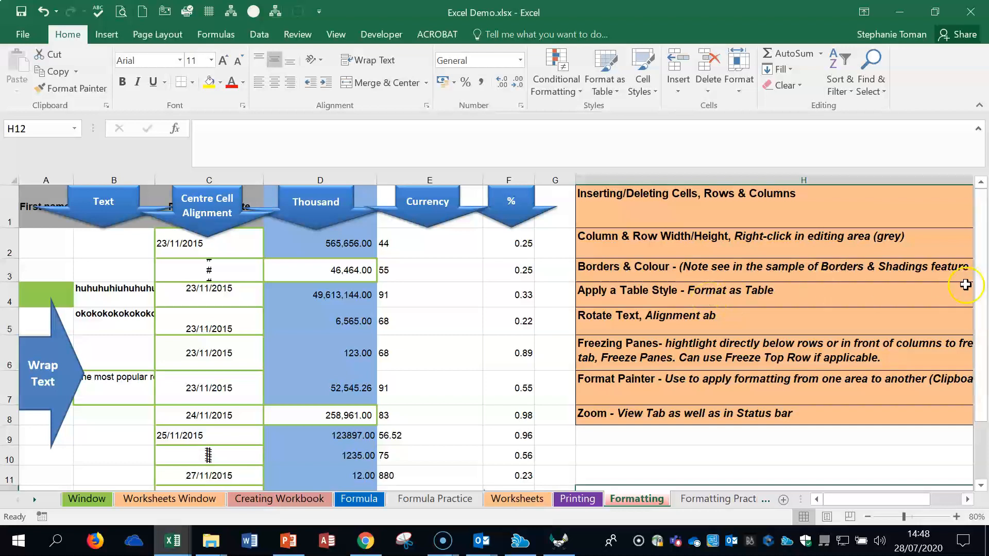
Step: On the Formatting sheet, slightly reduce the height of row 6 and insert blank cells at C2:C3, shifting the existing cells down
{"action": "left_click", "coordinate": [710, 204]}
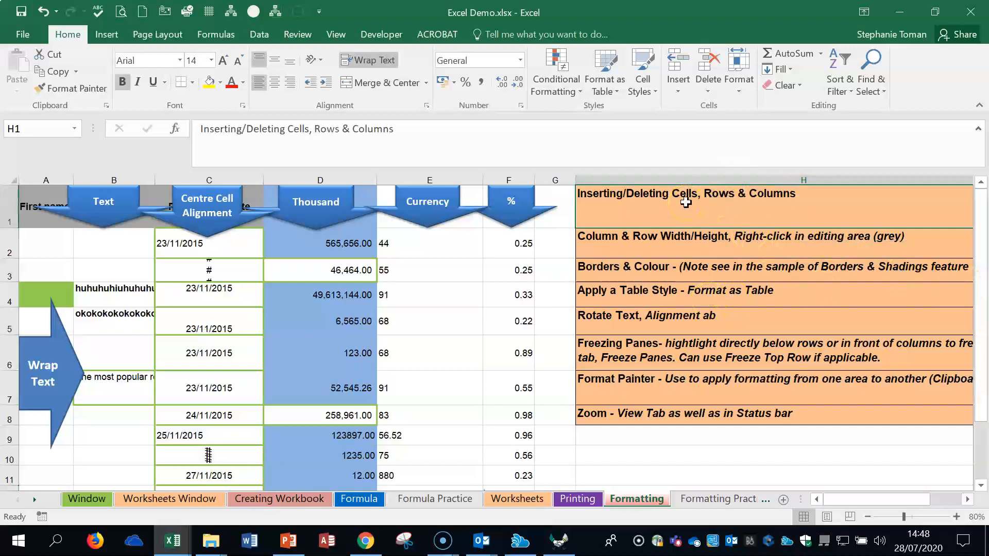
{"action": "left_click_drag", "start_coordinate": [9, 370], "coordinate": [9, 363]}
{"action": "left_click_drag", "start_coordinate": [189, 240], "coordinate": [188, 270]}
{"action": "right_click", "coordinate": [188, 271]}
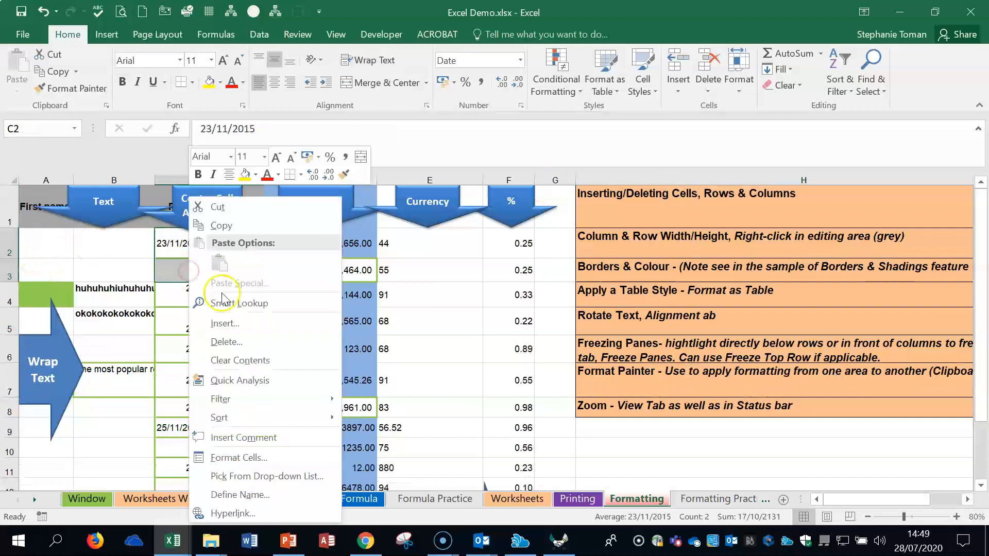
{"action": "left_click", "coordinate": [226, 324]}
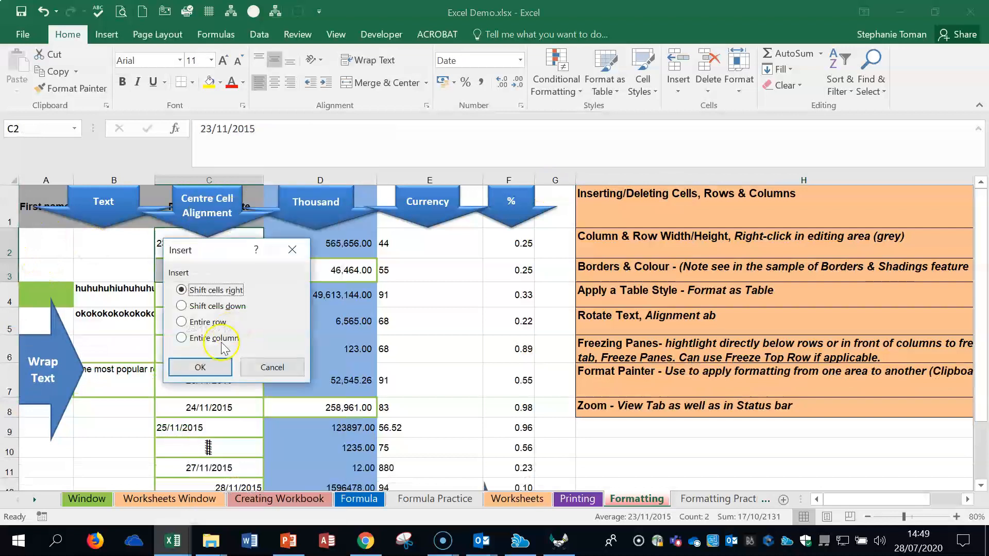
{"action": "left_click", "coordinate": [182, 307]}
{"action": "left_click", "coordinate": [199, 367]}
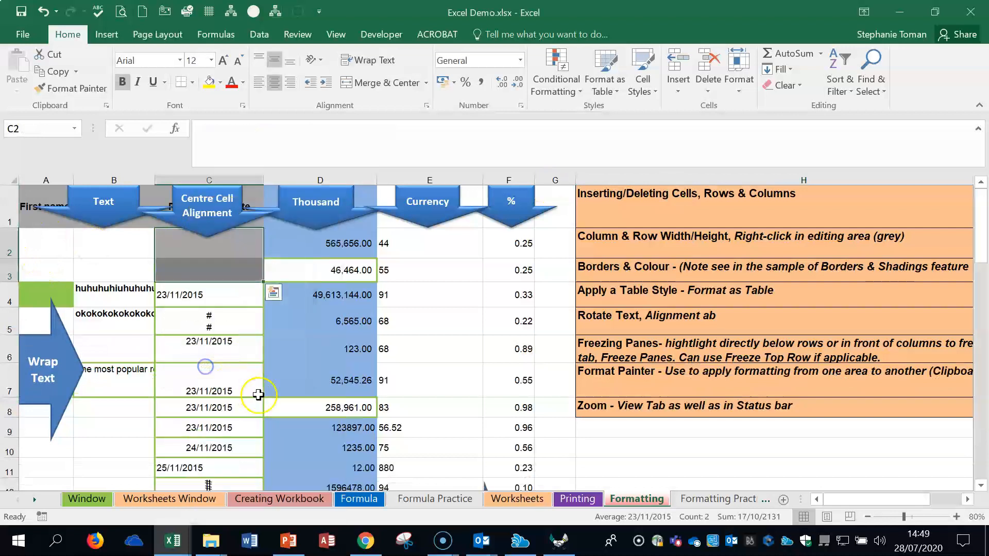
{"action": "left_click", "coordinate": [227, 272]}
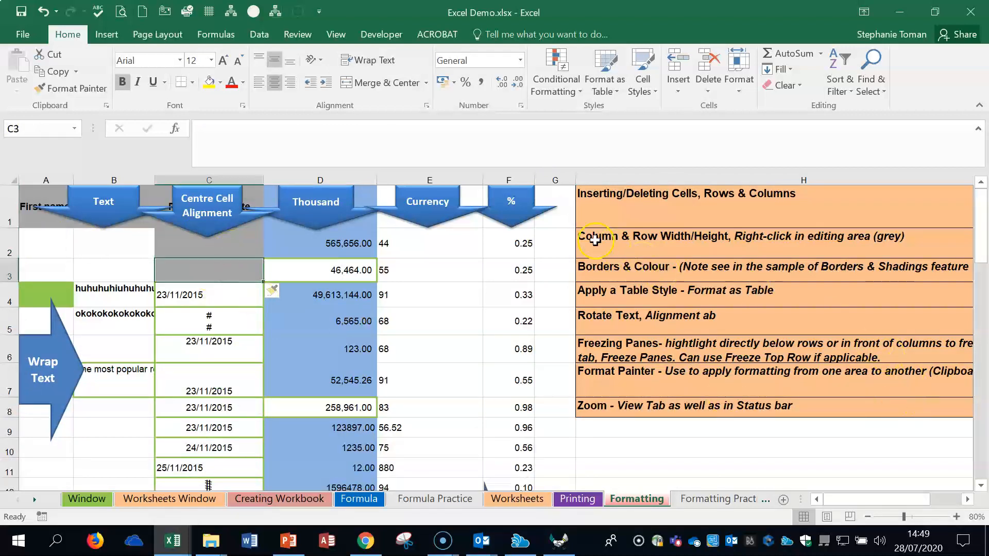
Step: View the column width setting of column E and the row height setting of row 3 without changing either
{"action": "left_click", "coordinate": [445, 177]}
{"action": "right_click", "coordinate": [446, 176]}
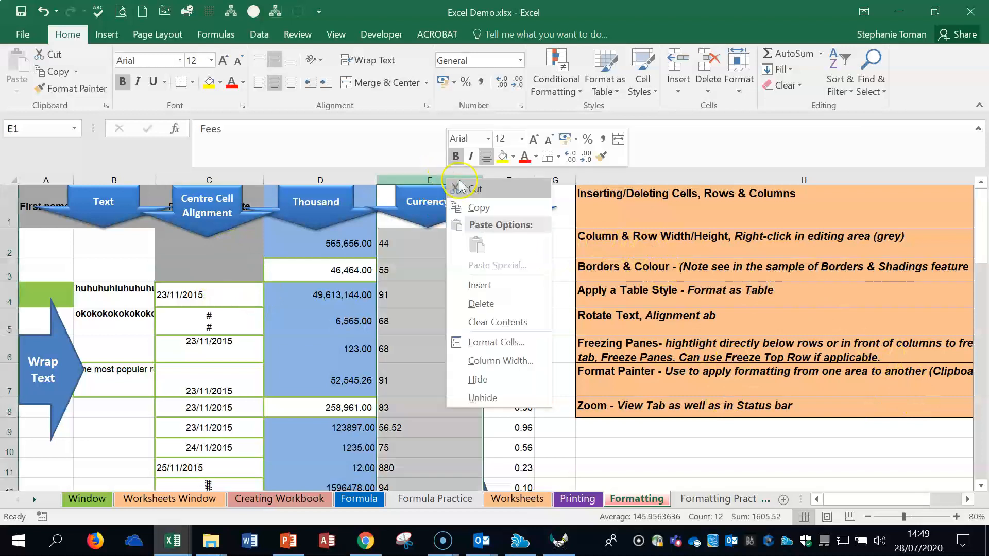
{"action": "left_click", "coordinate": [515, 363]}
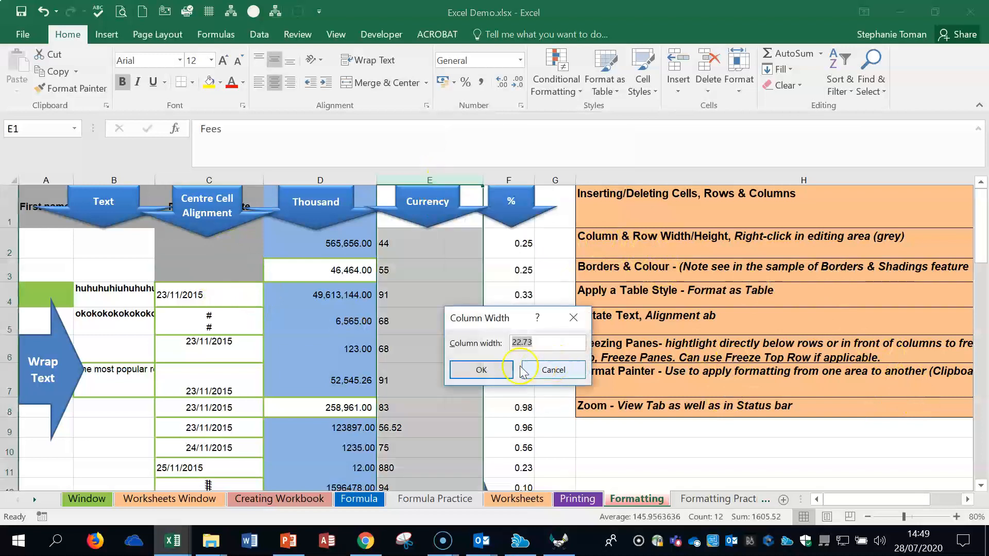
{"action": "left_click", "coordinate": [553, 371]}
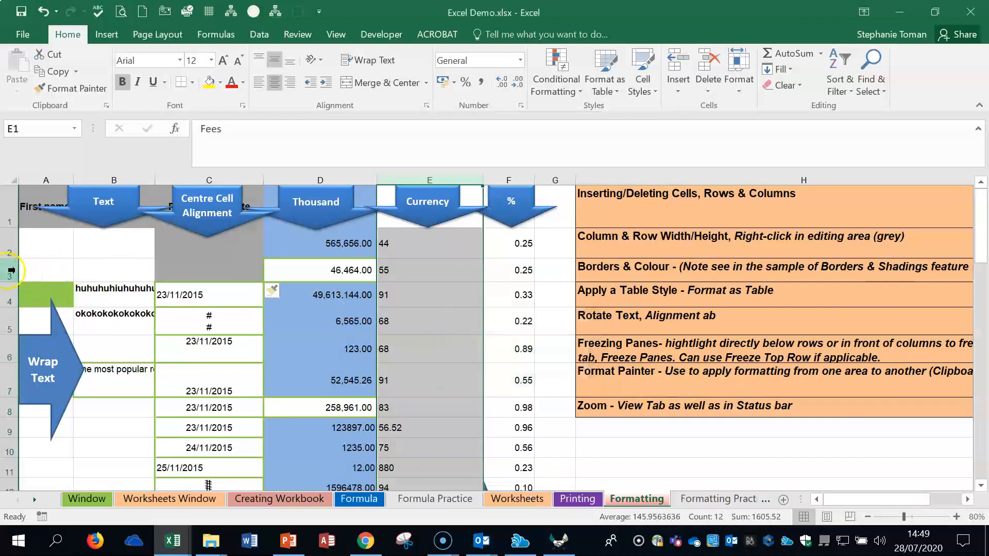
{"action": "right_click", "coordinate": [11, 270]}
{"action": "left_click", "coordinate": [61, 452]}
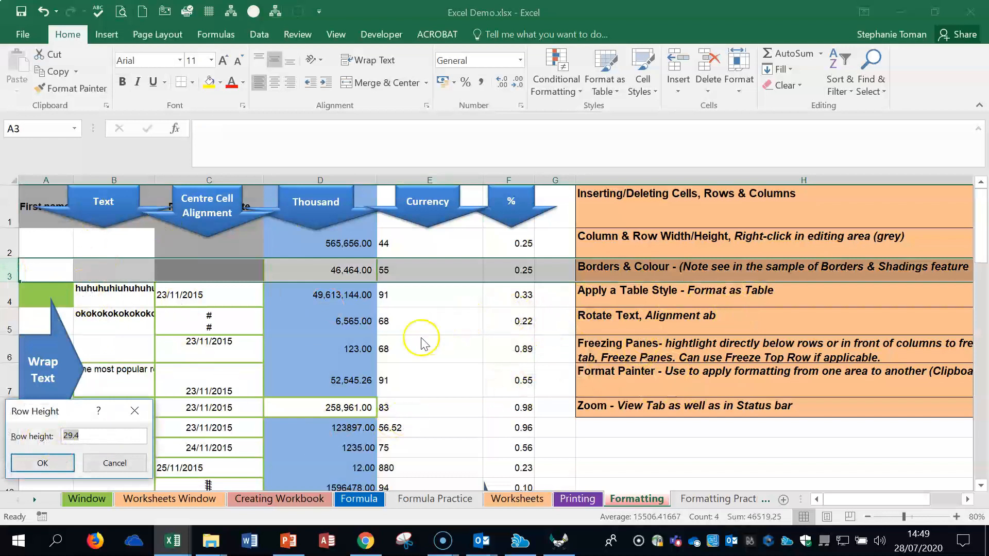
{"action": "key", "text": "Return"}
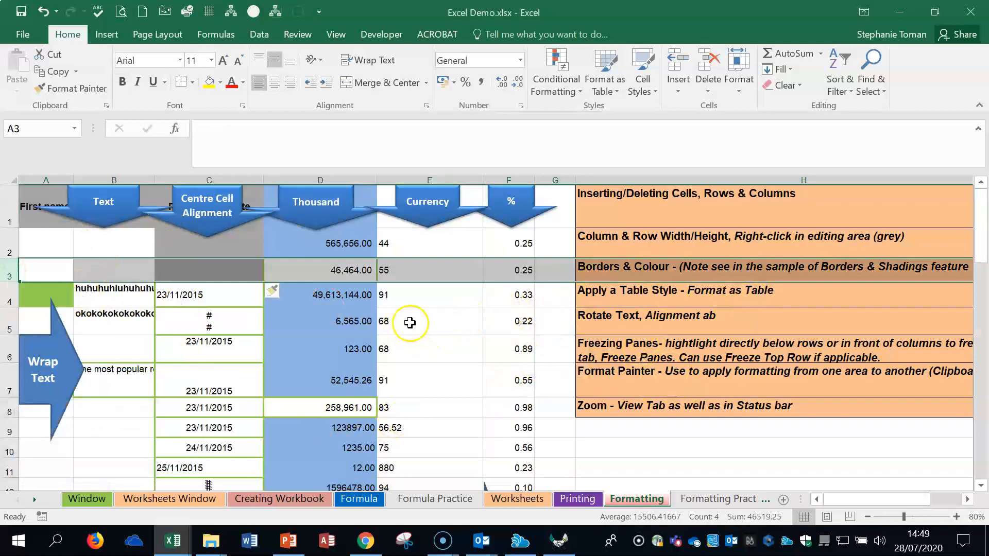
{"action": "left_click", "coordinate": [426, 325]}
Step: Open the detailed border settings for cells A2:B4 and set outline and inside borders in the automatic colour
{"action": "left_click_drag", "start_coordinate": [49, 242], "coordinate": [96, 304]}
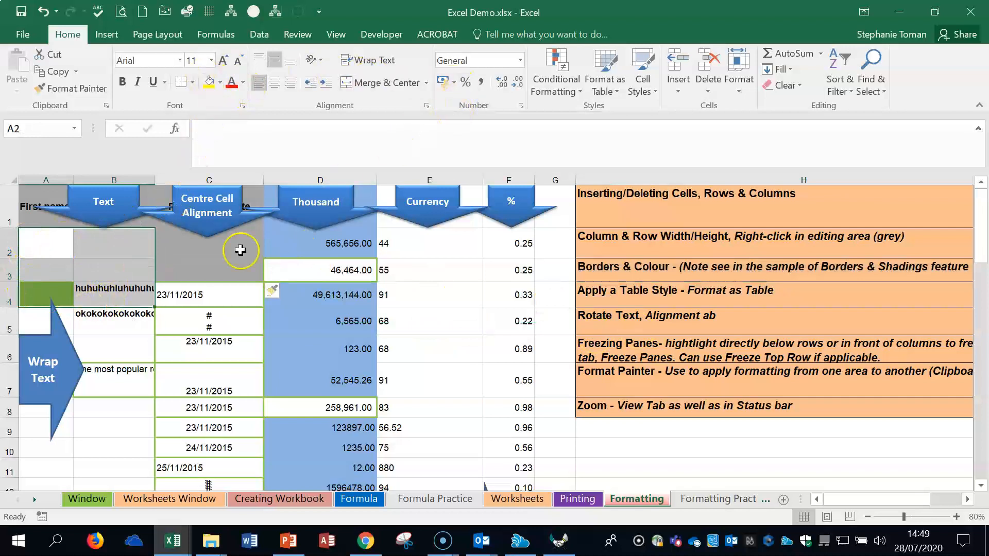
{"action": "left_click", "coordinate": [195, 82]}
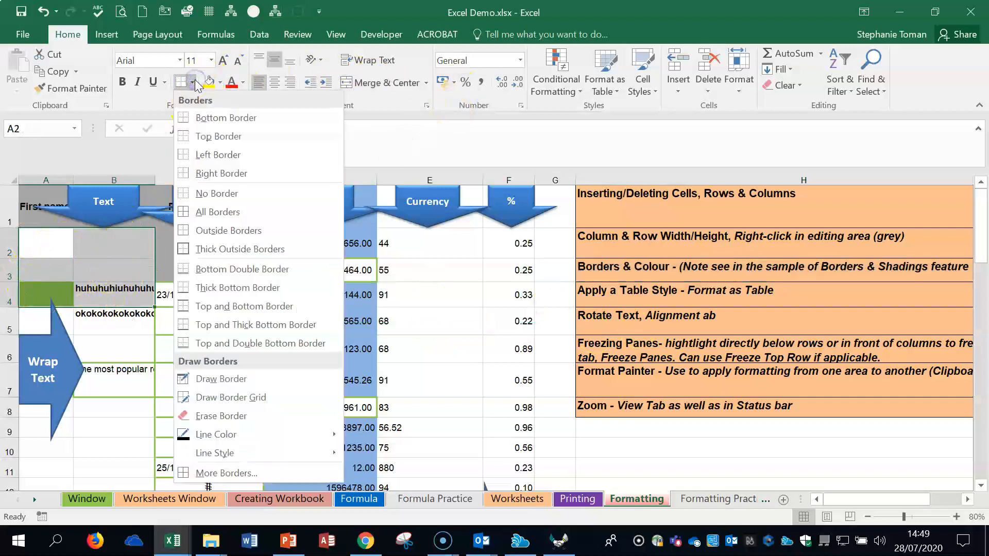
{"action": "left_click", "coordinate": [224, 473]}
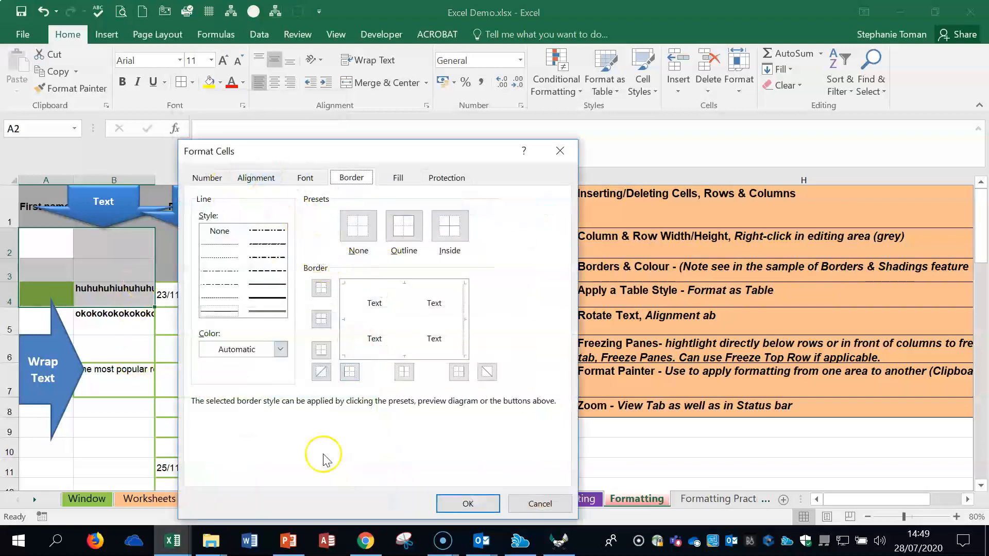
{"action": "left_click", "coordinate": [403, 225]}
{"action": "left_click", "coordinate": [449, 226]}
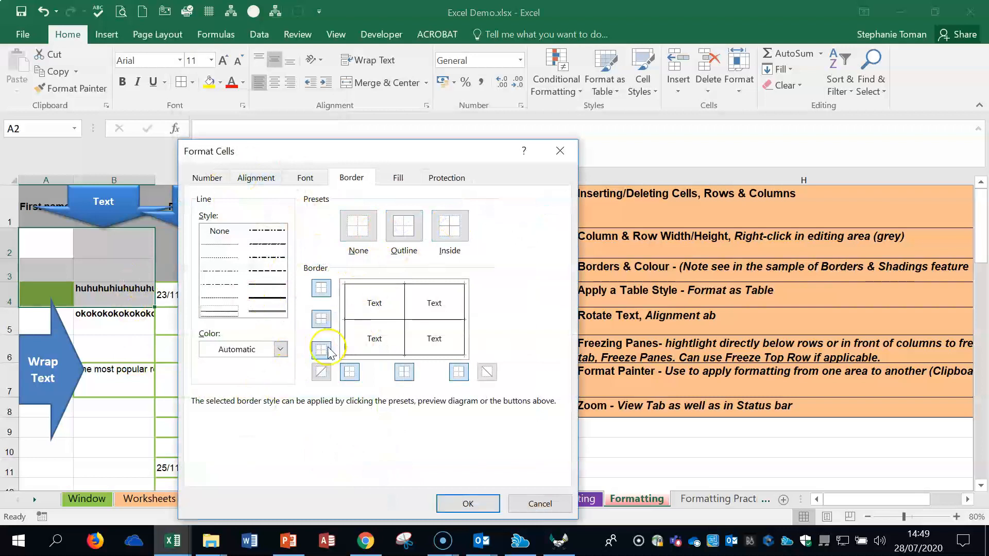
Step: Recolour the outline and inside borders of A2:B4 red, choose a thicker solid line style, and apply the border settings
{"action": "left_click", "coordinate": [280, 349]}
{"action": "left_click", "coordinate": [218, 289]}
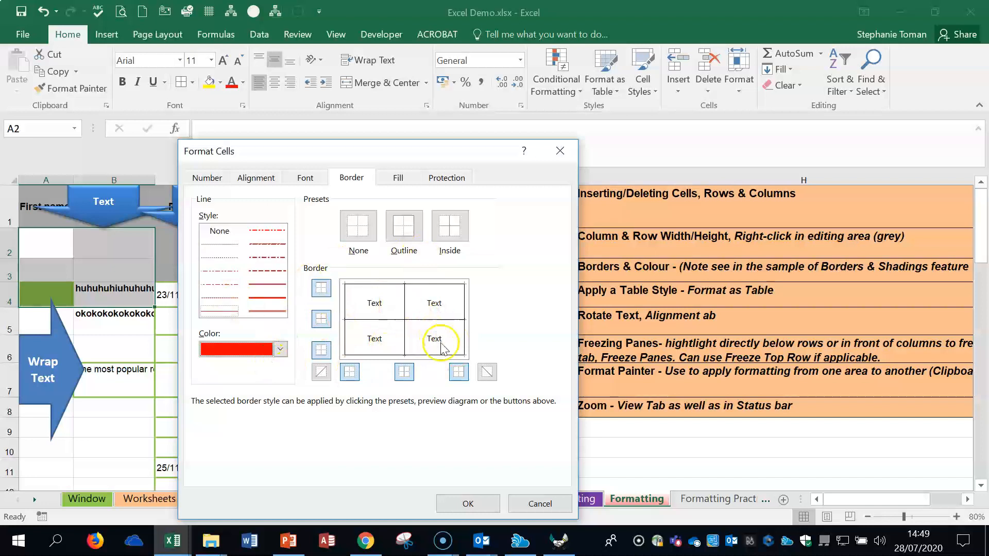
{"action": "left_click", "coordinate": [403, 227]}
{"action": "left_click", "coordinate": [457, 230]}
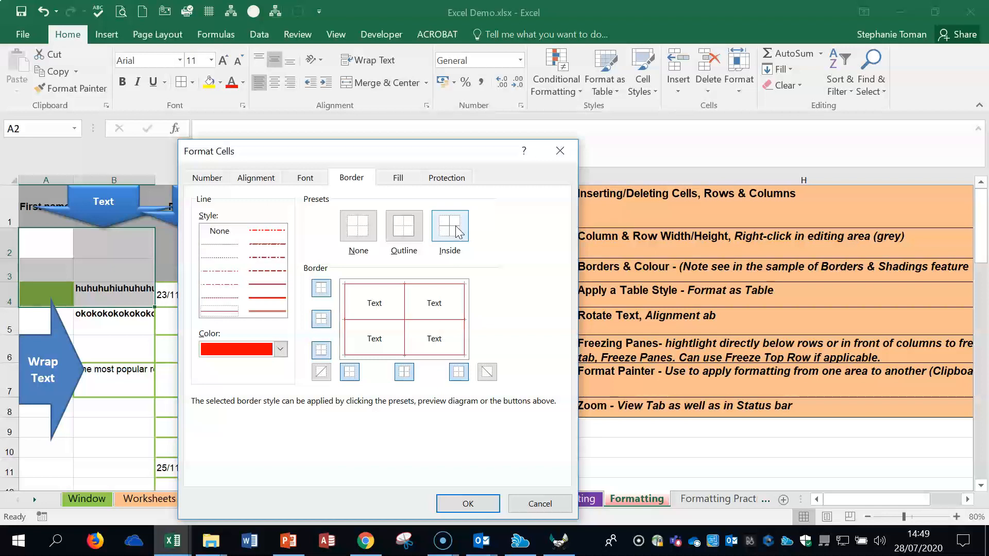
{"action": "left_click", "coordinate": [267, 299]}
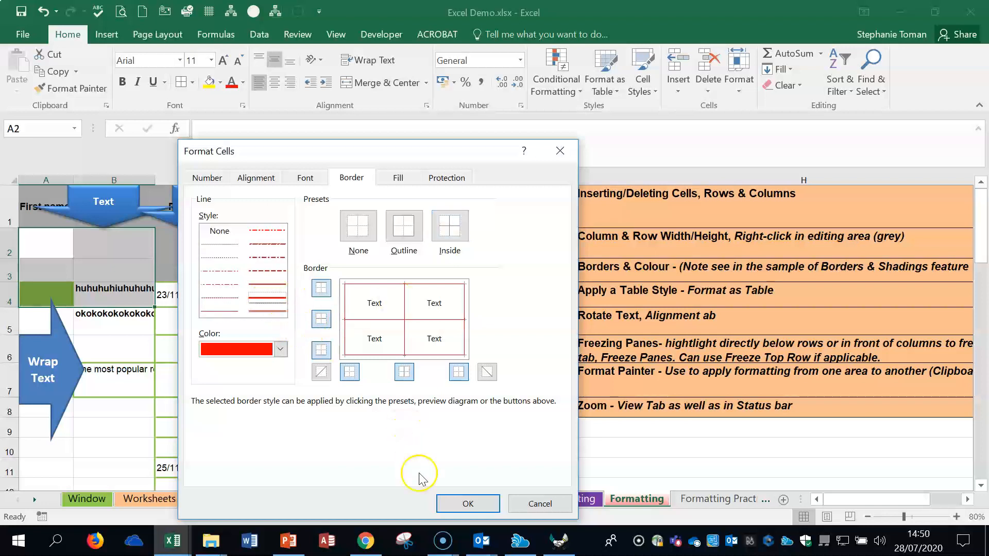
{"action": "left_click", "coordinate": [467, 503]}
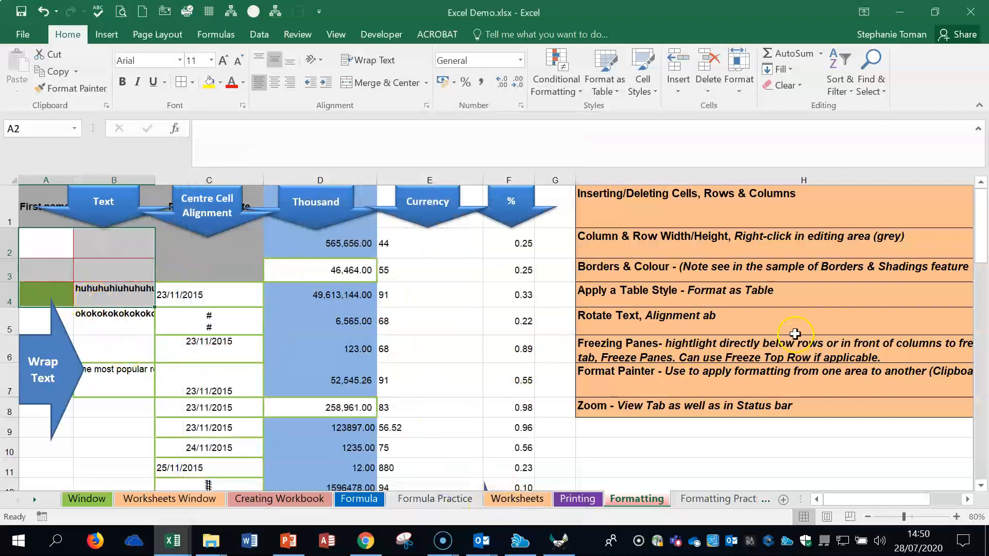
{"action": "left_click", "coordinate": [664, 301]}
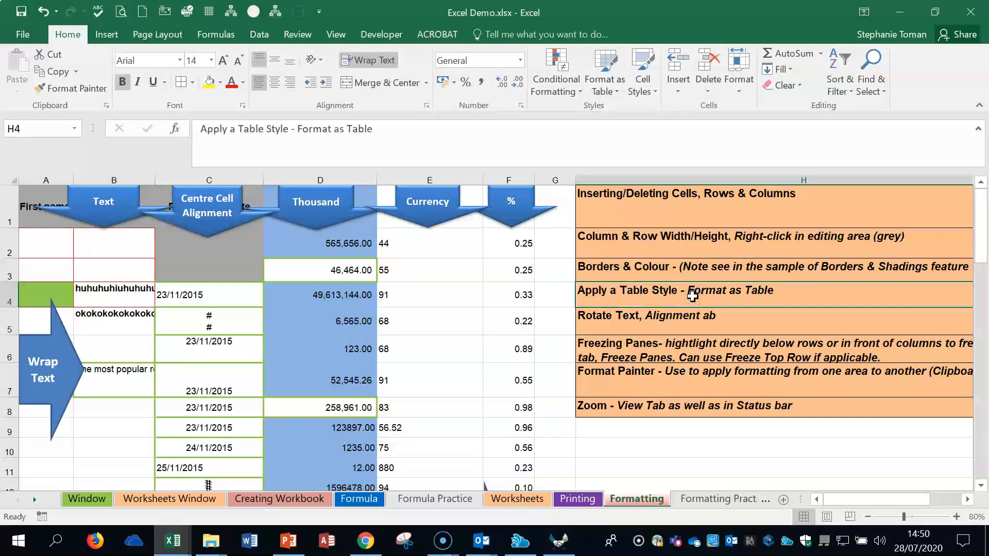
{"action": "left_click", "coordinate": [692, 412]}
{"action": "left_click", "coordinate": [688, 291]}
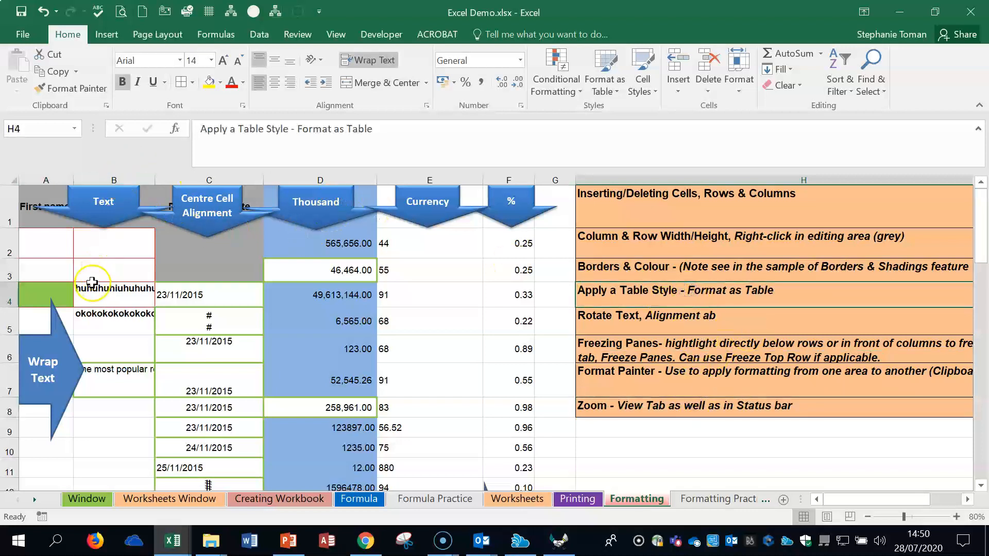
Step: Wrap the long text in the whole of column B, switching the wrapping off and on again to compare
{"action": "left_click", "coordinate": [92, 282]}
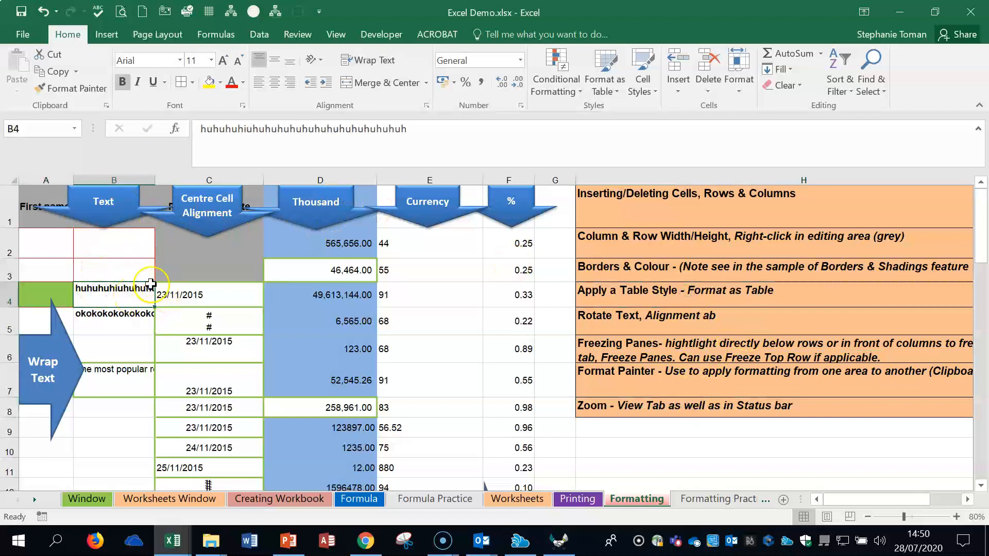
{"action": "left_click", "coordinate": [118, 376]}
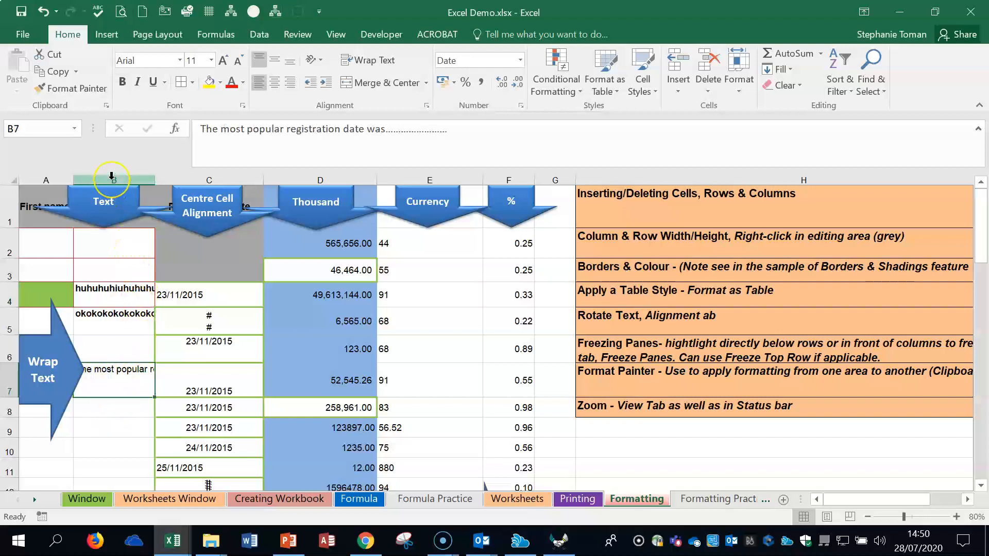
{"action": "left_click", "coordinate": [112, 177]}
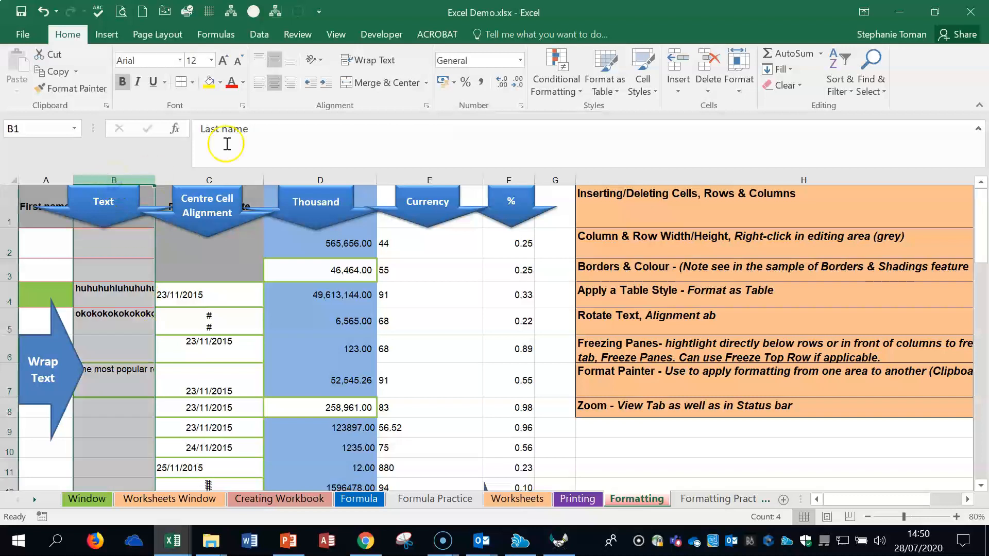
{"action": "left_click", "coordinate": [388, 66]}
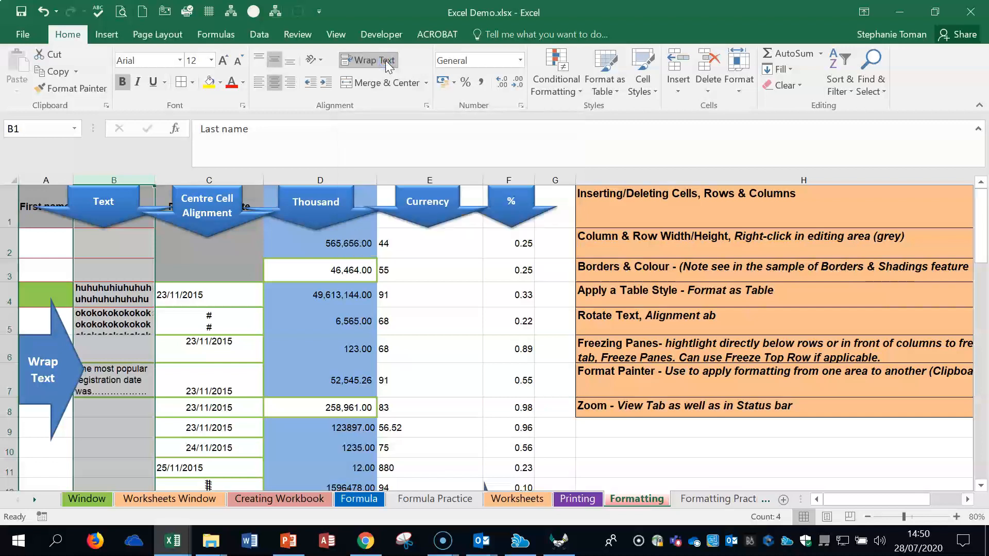
{"action": "left_click", "coordinate": [388, 65]}
{"action": "left_click", "coordinate": [387, 65]}
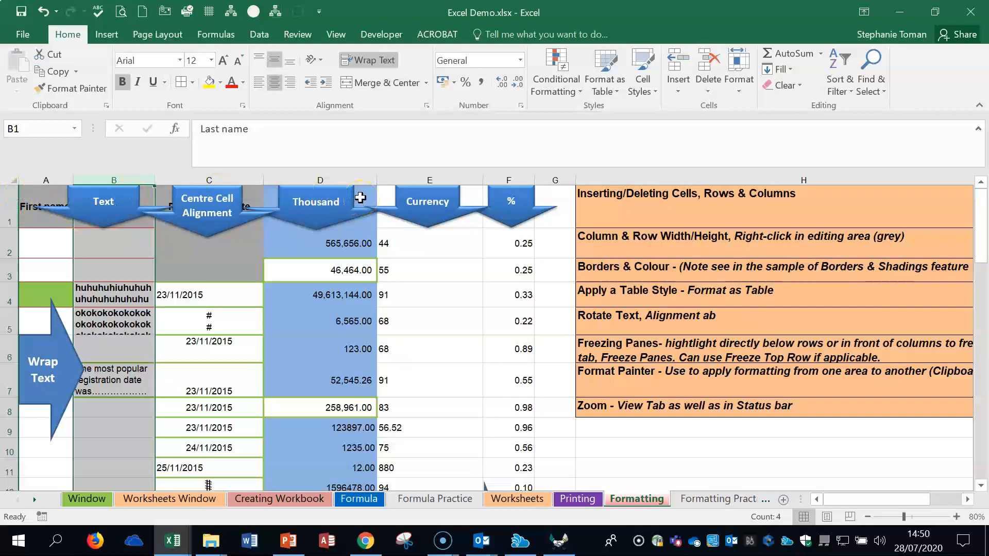
Step: Format cells C7:F11 as a table with headers in a black medium style, and undo the table formatting
{"action": "left_click", "coordinate": [752, 298]}
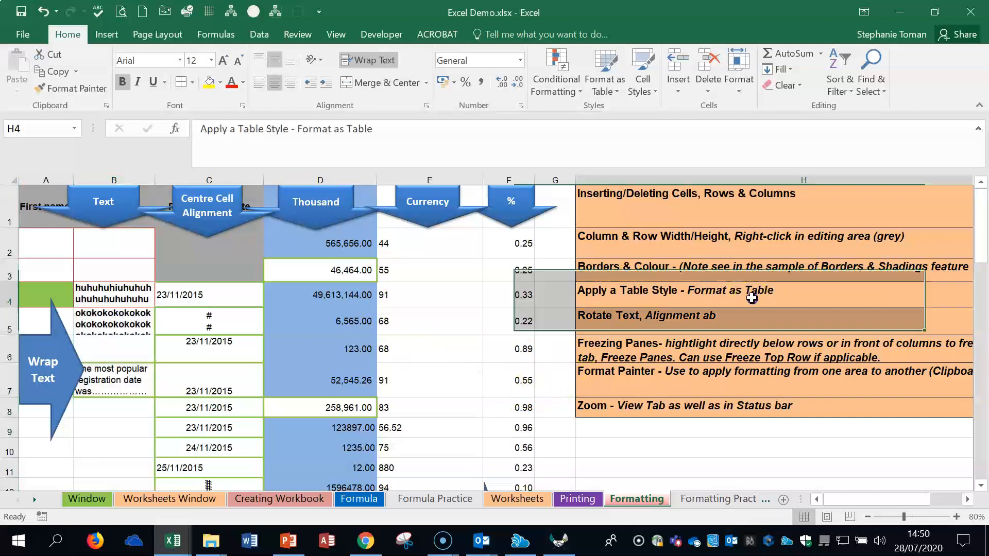
{"action": "left_click", "coordinate": [51, 242]}
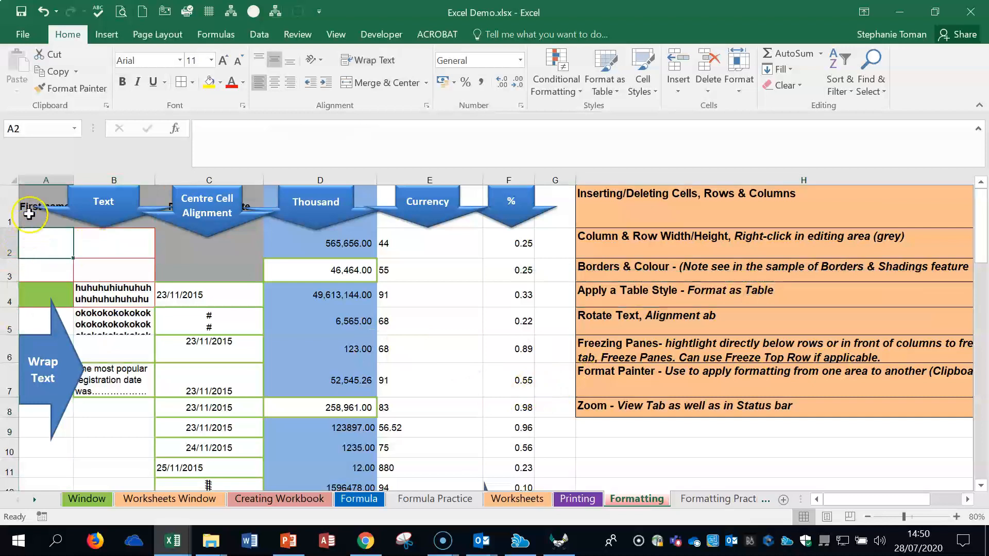
{"action": "left_click_drag", "start_coordinate": [179, 378], "coordinate": [514, 464]}
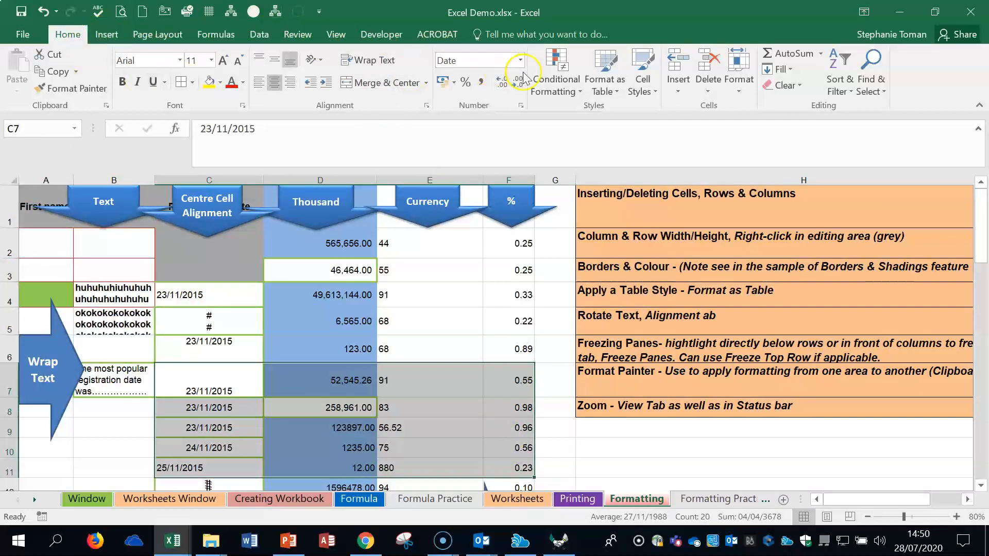
{"action": "left_click", "coordinate": [617, 95]}
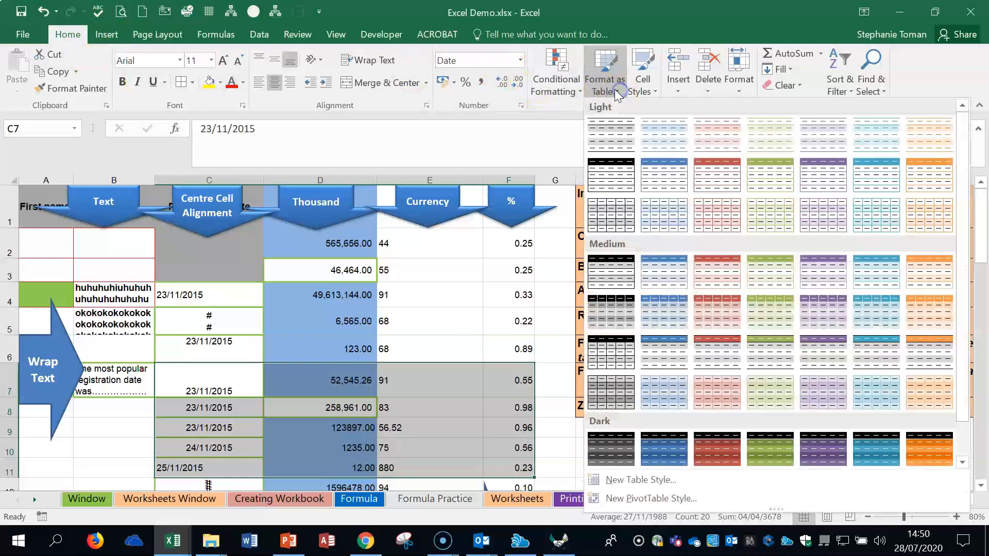
{"action": "left_click", "coordinate": [618, 352]}
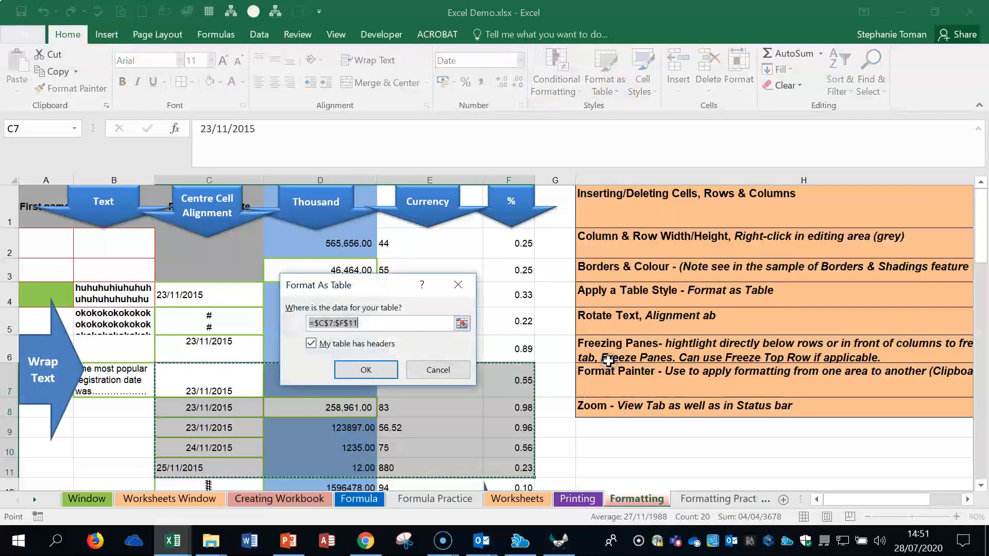
{"action": "left_click", "coordinate": [365, 370]}
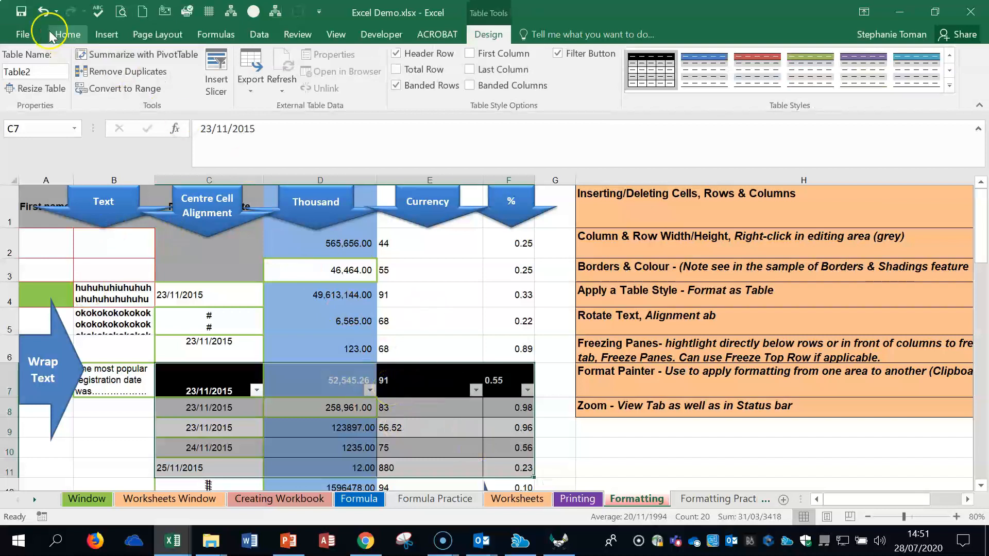
{"action": "left_click", "coordinate": [44, 11]}
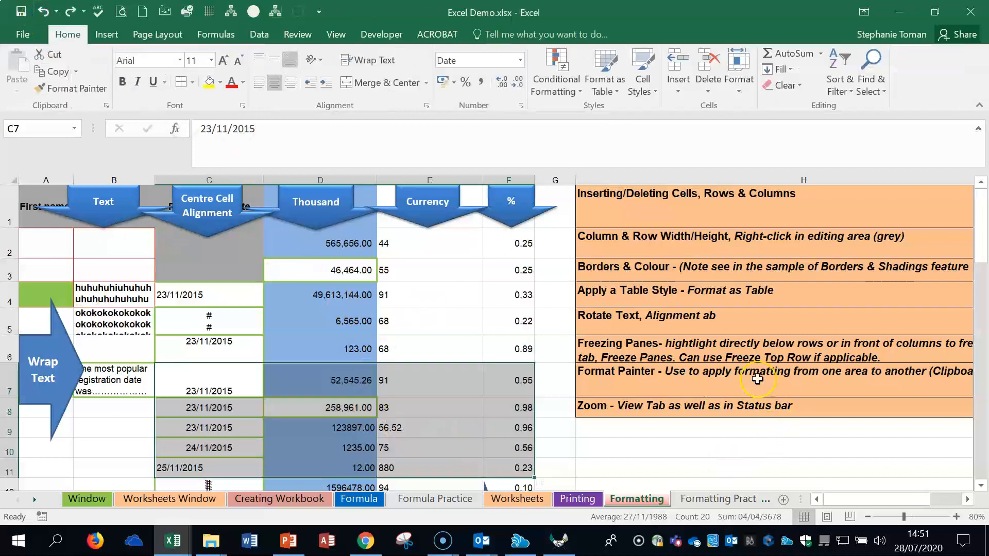
Step: Change the text orientation of cell B4, trying Vertical Text and Rotate Text Up before applying Rotate Text Down
{"action": "left_click", "coordinate": [702, 328]}
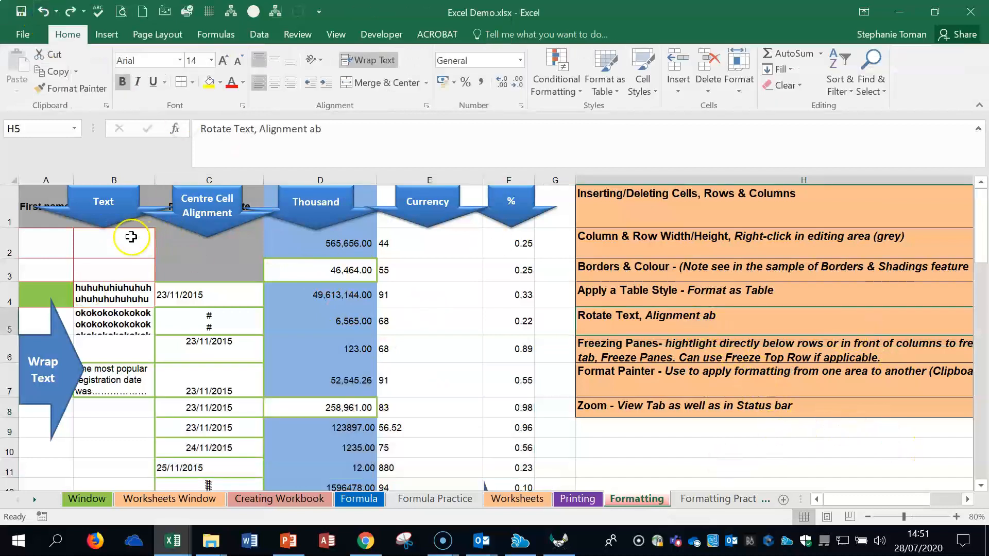
{"action": "left_click", "coordinate": [91, 290]}
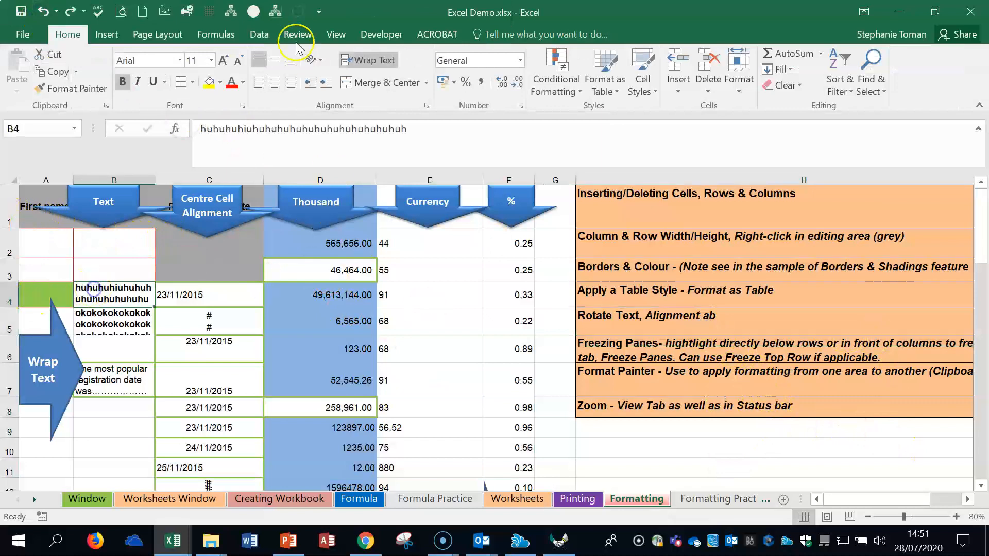
{"action": "left_click", "coordinate": [321, 61]}
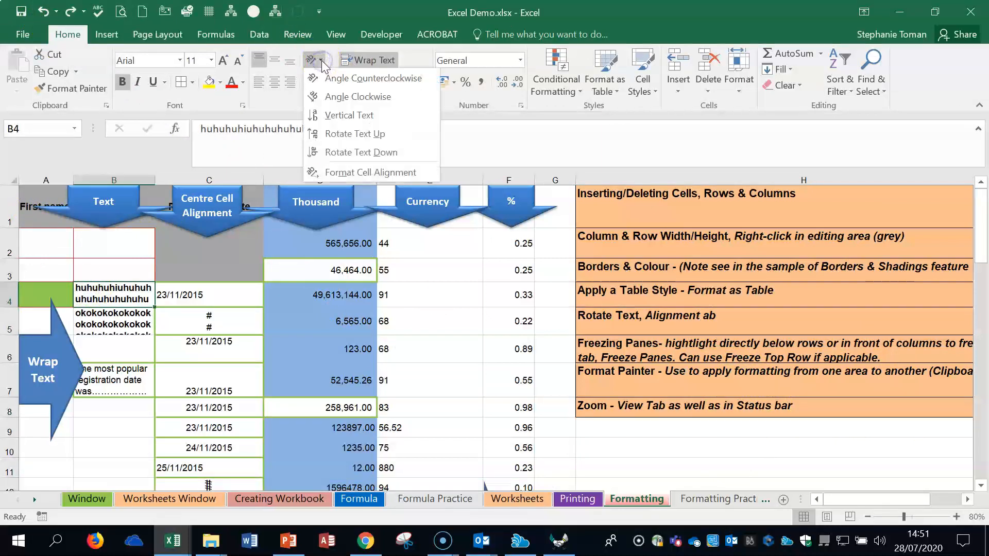
{"action": "left_click", "coordinate": [336, 115]}
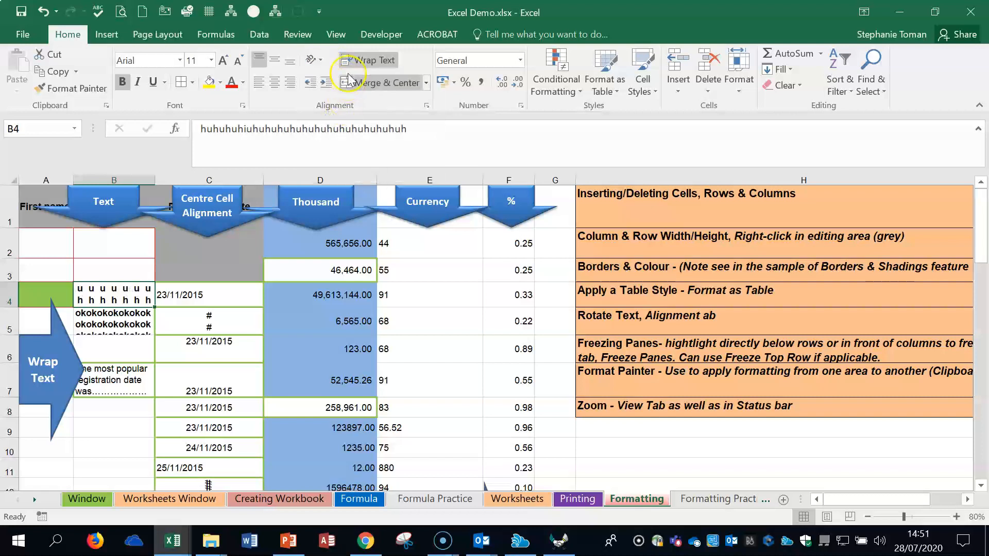
{"action": "left_click", "coordinate": [323, 67]}
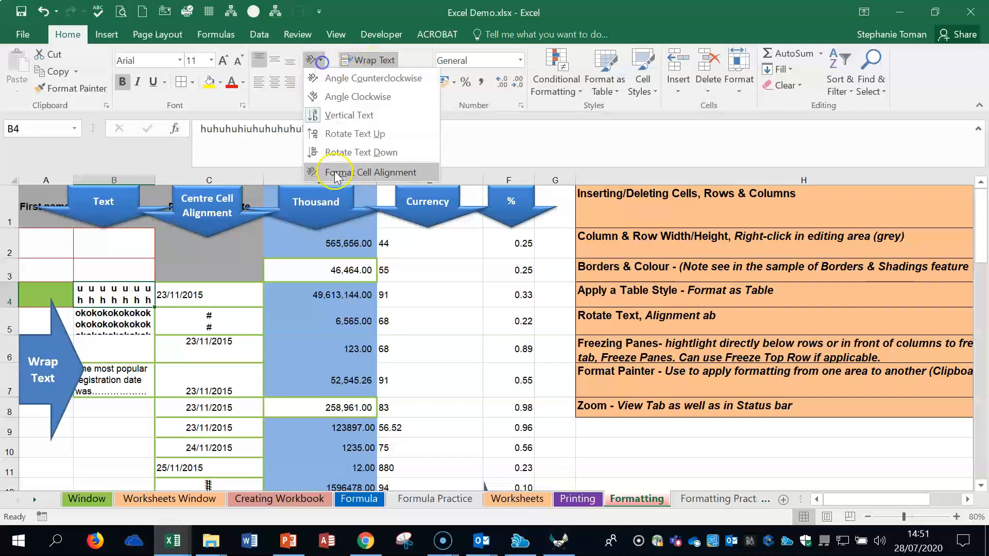
{"action": "left_click", "coordinate": [342, 134]}
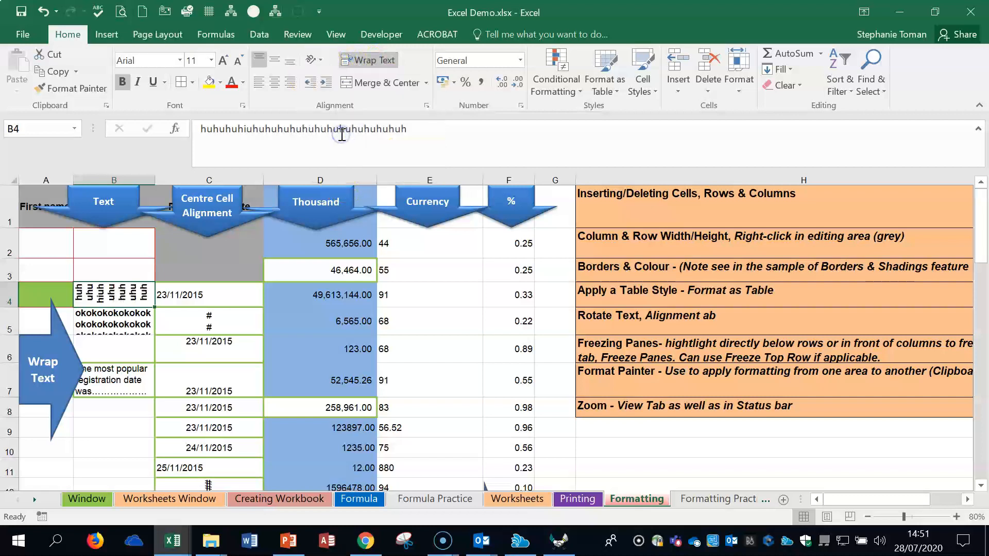
{"action": "left_click", "coordinate": [314, 60]}
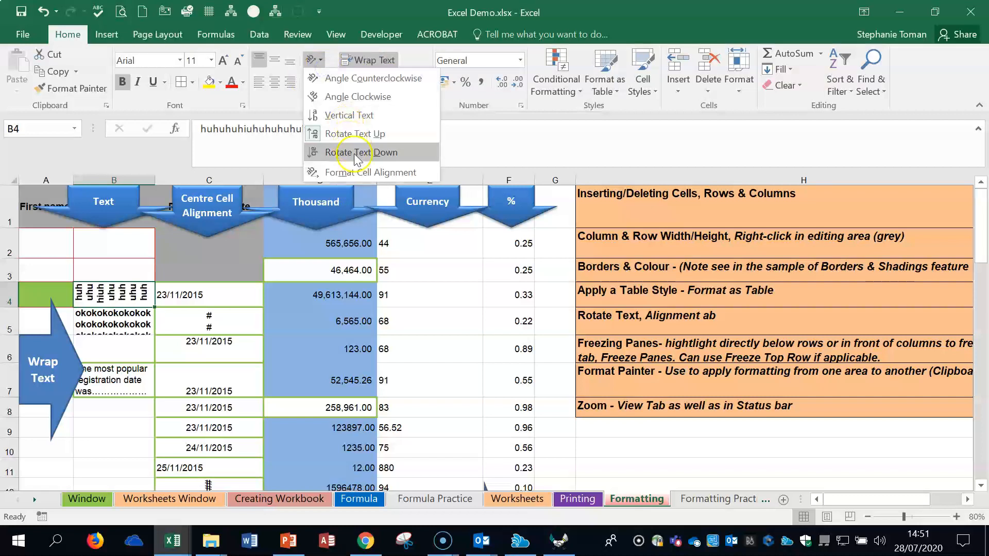
{"action": "left_click", "coordinate": [356, 153]}
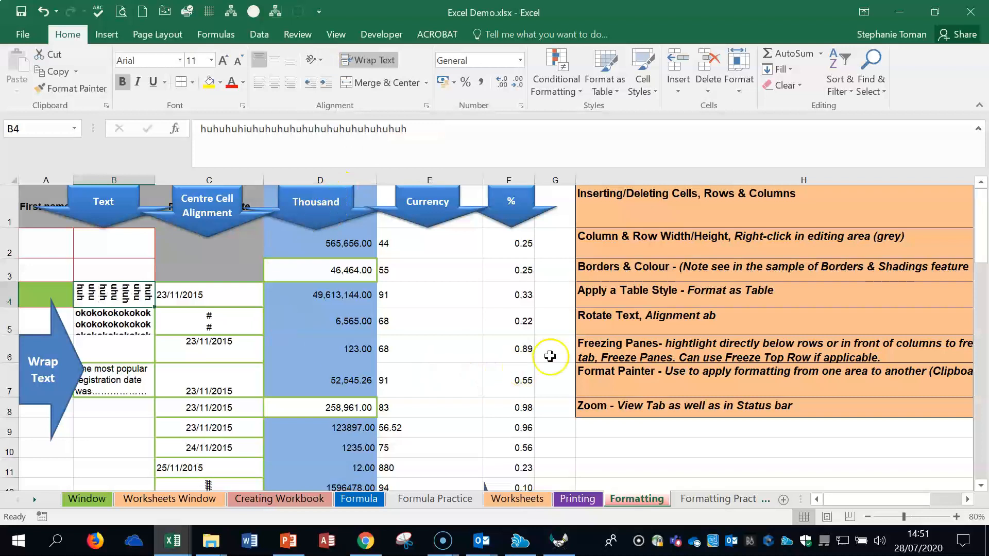
Step: Freeze the top row of the Formatting sheet, check it by scrolling through the rows, and unfreeze the panes
{"action": "left_click", "coordinate": [705, 351]}
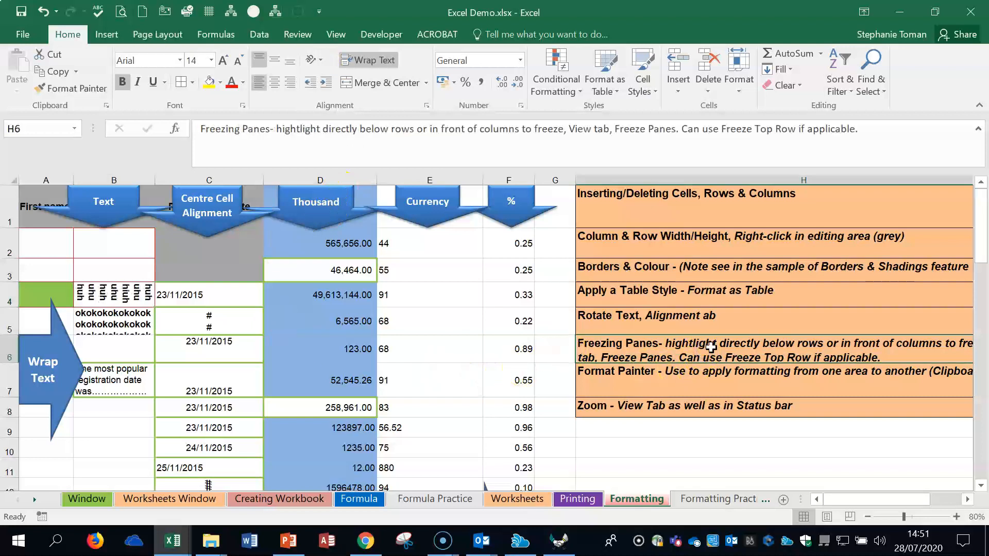
{"action": "left_click", "coordinate": [11, 248]}
{"action": "left_click", "coordinate": [51, 249]}
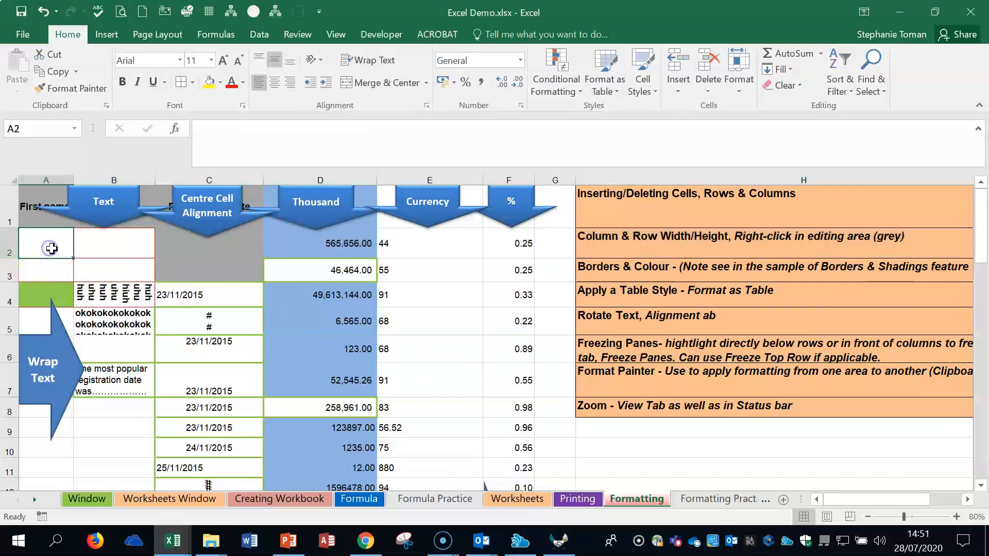
{"action": "left_click", "coordinate": [335, 35]}
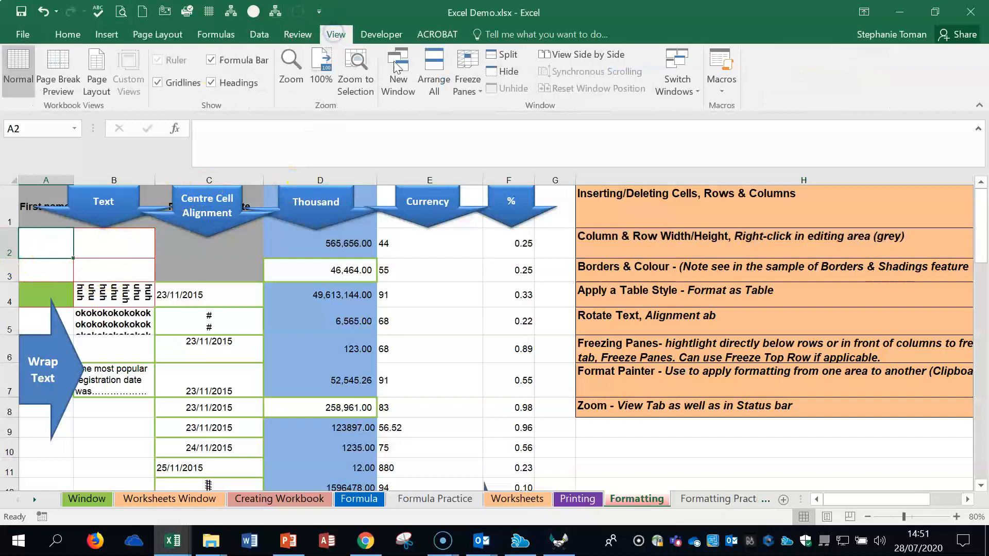
{"action": "left_click", "coordinate": [477, 90]}
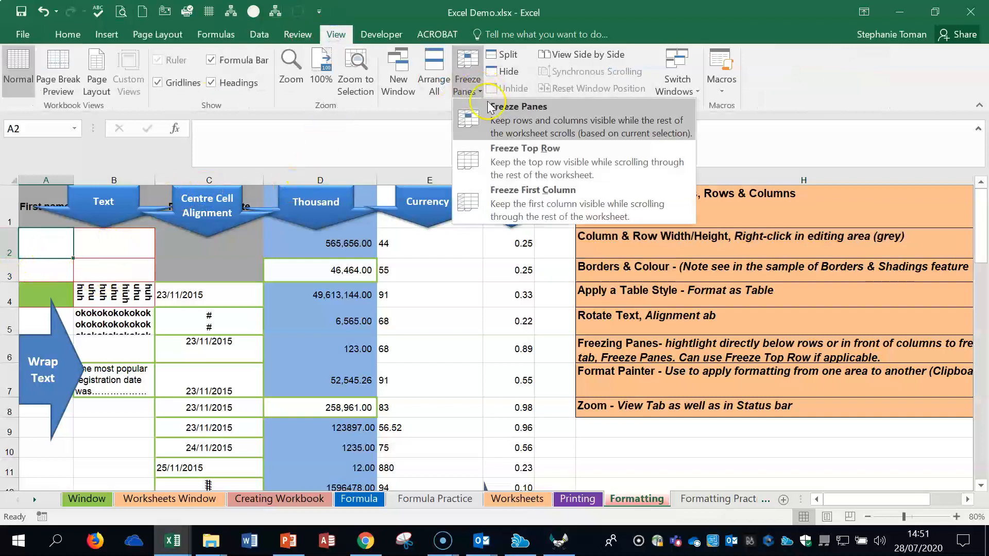
{"action": "left_click", "coordinate": [568, 163]}
{"action": "scroll", "coordinate": [472, 301], "scroll_direction": "down", "scroll_amount": 2}
{"action": "scroll", "coordinate": [471, 300], "scroll_direction": "up", "scroll_amount": 2}
{"action": "scroll", "coordinate": [472, 300], "scroll_direction": "down", "scroll_amount": 1}
{"action": "scroll", "coordinate": [473, 302], "scroll_direction": "up", "scroll_amount": 1}
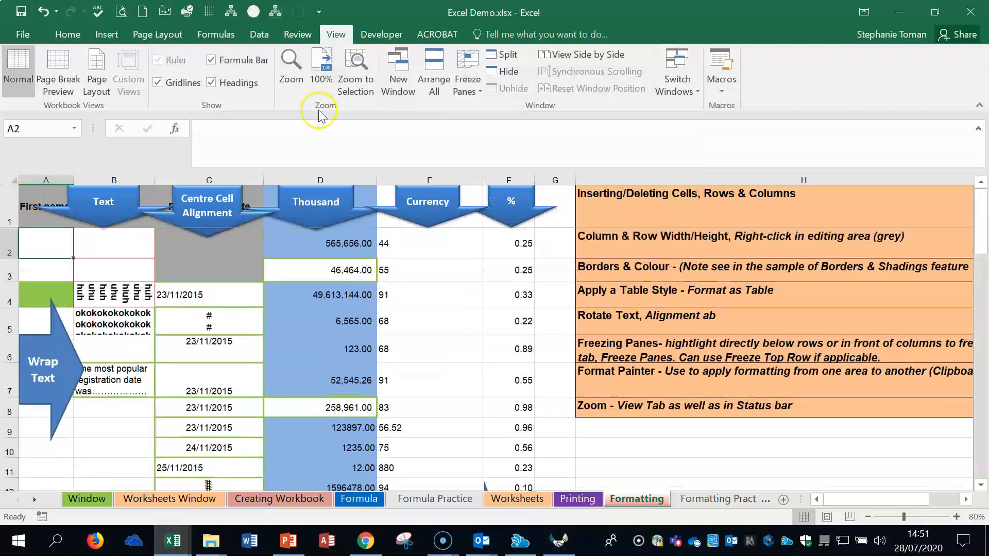
{"action": "left_click", "coordinate": [467, 77]}
{"action": "left_click", "coordinate": [528, 113]}
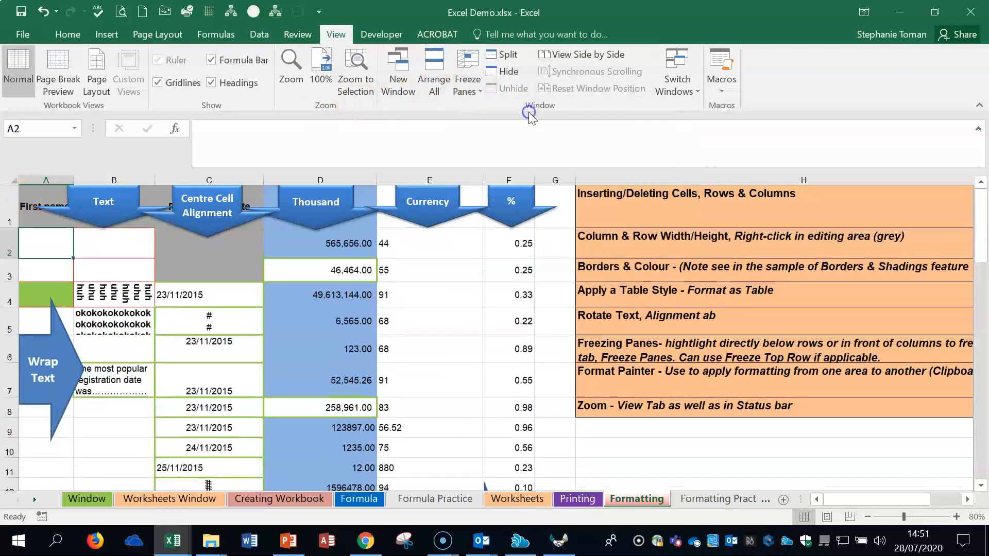
Step: Freeze the three rows above row 4, check them by scrolling through the sheet, and unfreeze the panes
{"action": "left_click", "coordinate": [11, 299]}
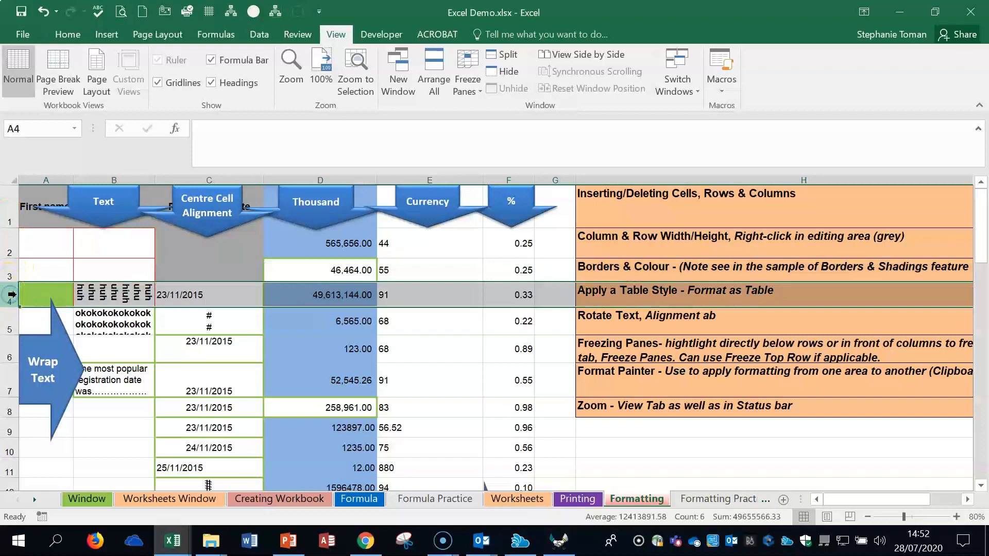
{"action": "left_click", "coordinate": [471, 86]}
{"action": "left_click", "coordinate": [526, 116]}
{"action": "scroll", "coordinate": [458, 240], "scroll_direction": "down", "scroll_amount": 13}
{"action": "scroll", "coordinate": [458, 240], "scroll_direction": "up", "scroll_amount": 13}
{"action": "scroll", "coordinate": [463, 240], "scroll_direction": "down", "scroll_amount": 13}
{"action": "scroll", "coordinate": [464, 241], "scroll_direction": "up", "scroll_amount": 13}
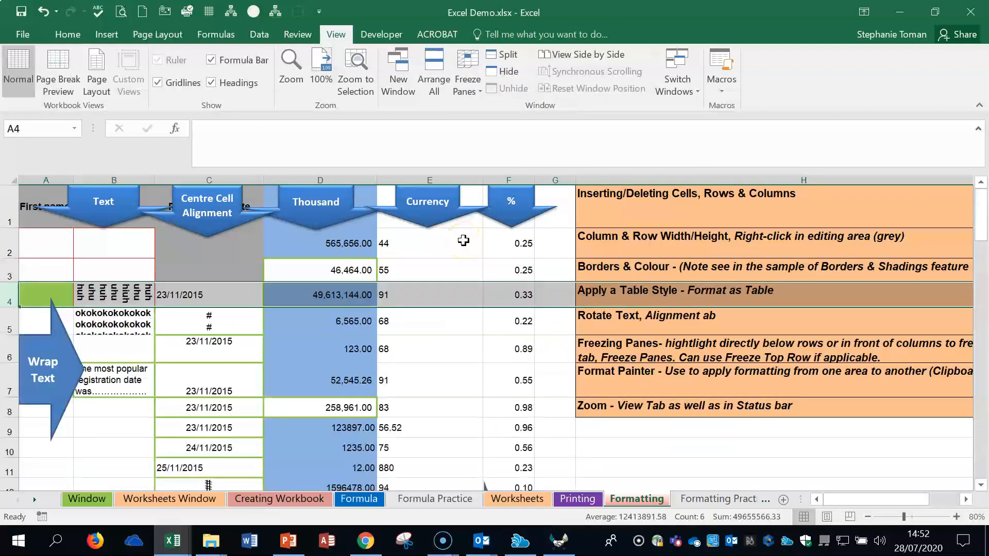
{"action": "scroll", "coordinate": [463, 241], "scroll_direction": "down", "scroll_amount": 13}
{"action": "scroll", "coordinate": [465, 240], "scroll_direction": "up", "scroll_amount": 13}
{"action": "left_click", "coordinate": [468, 77]}
{"action": "left_click", "coordinate": [511, 111]}
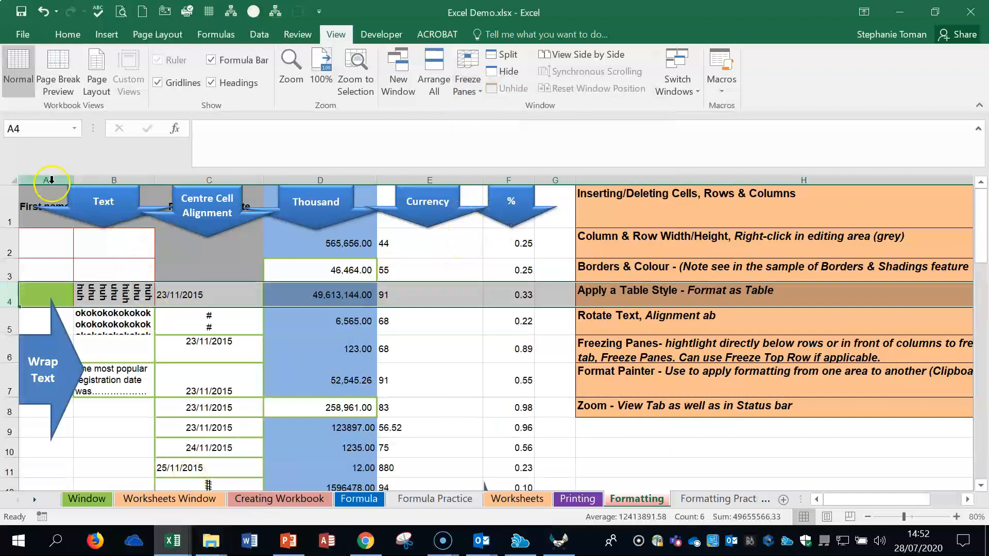
Step: Freeze the first column, check it by scrolling sideways, and unfreeze the panes
{"action": "left_click", "coordinate": [47, 244]}
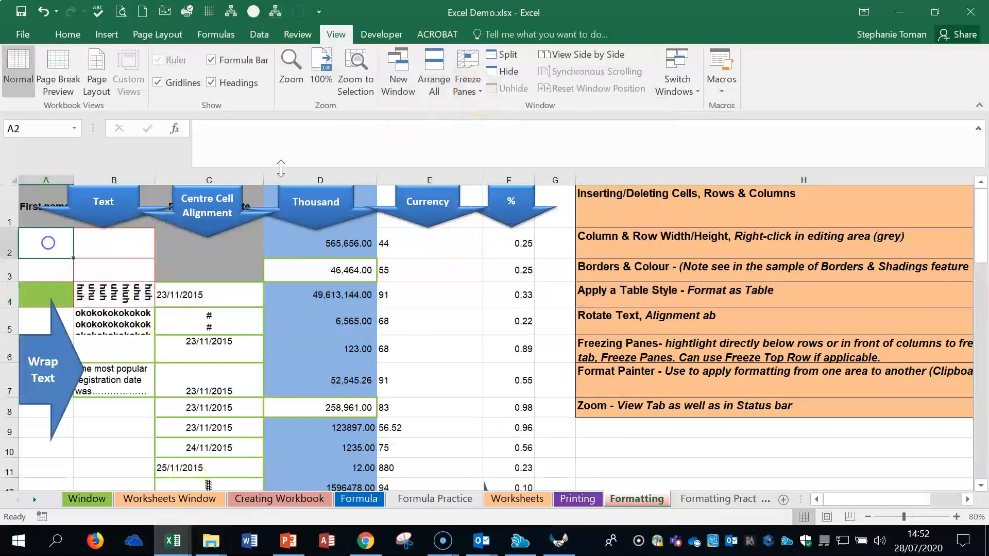
{"action": "left_click", "coordinate": [470, 97]}
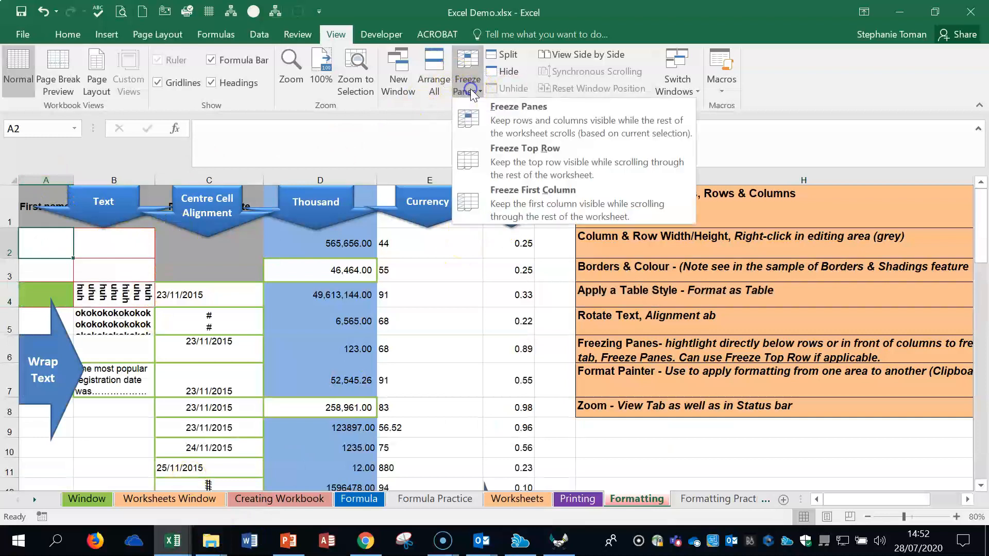
{"action": "left_click", "coordinate": [536, 206]}
{"action": "left_click_drag", "start_coordinate": [888, 500], "coordinate": [732, 520]}
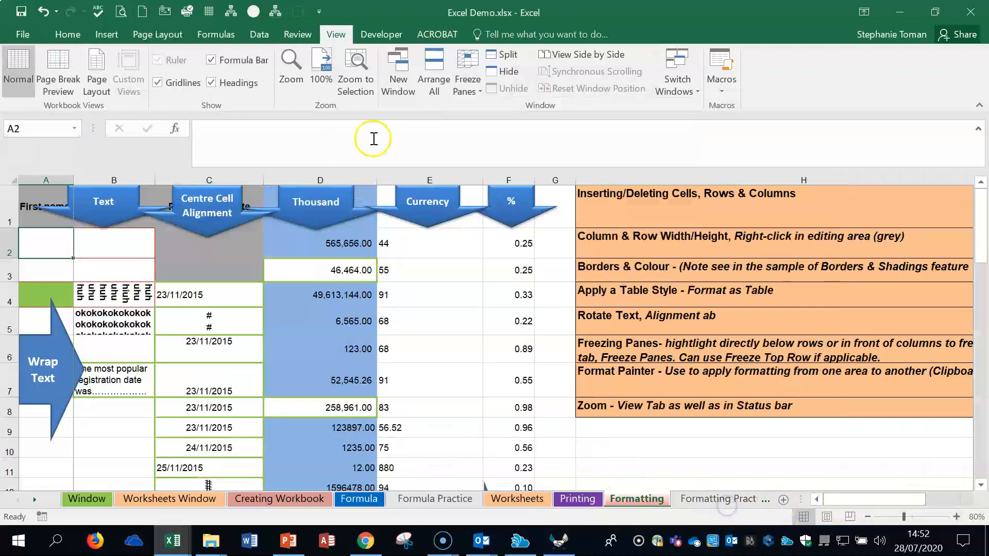
{"action": "left_click", "coordinate": [470, 92]}
{"action": "left_click", "coordinate": [509, 110]}
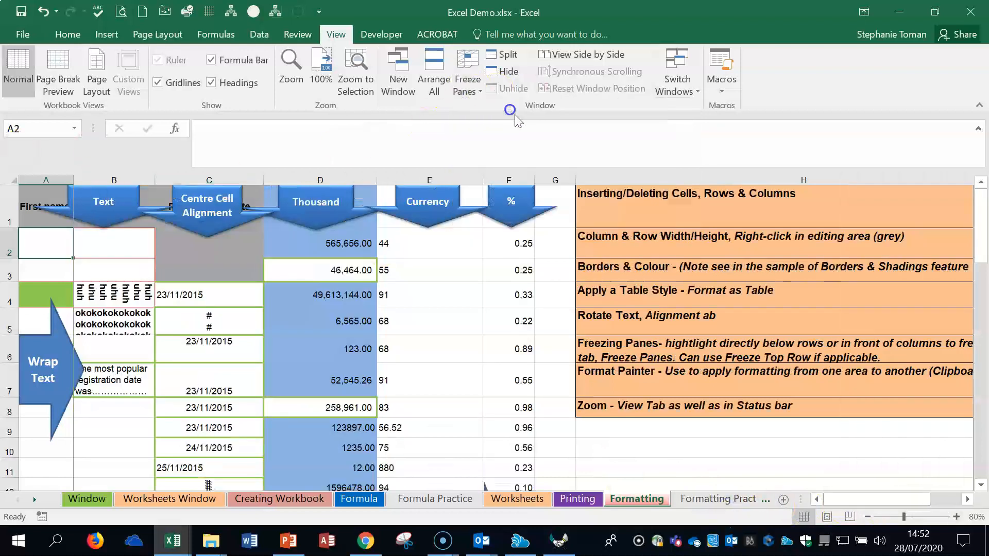
Step: Freeze columns A and B using column C as the selection, check them by scrolling sideways, and unfreeze the panes
{"action": "left_click", "coordinate": [110, 176]}
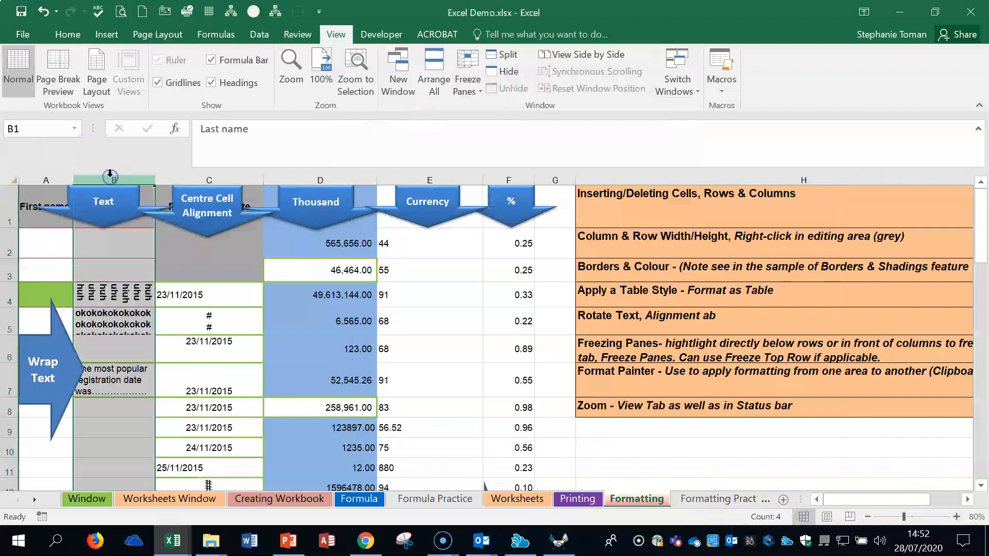
{"action": "left_click", "coordinate": [209, 180]}
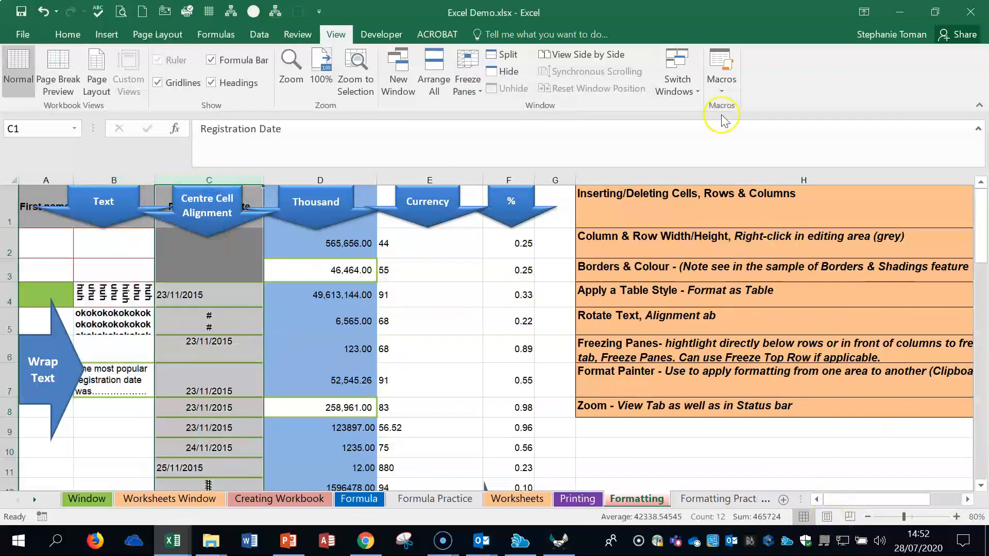
{"action": "left_click", "coordinate": [457, 82]}
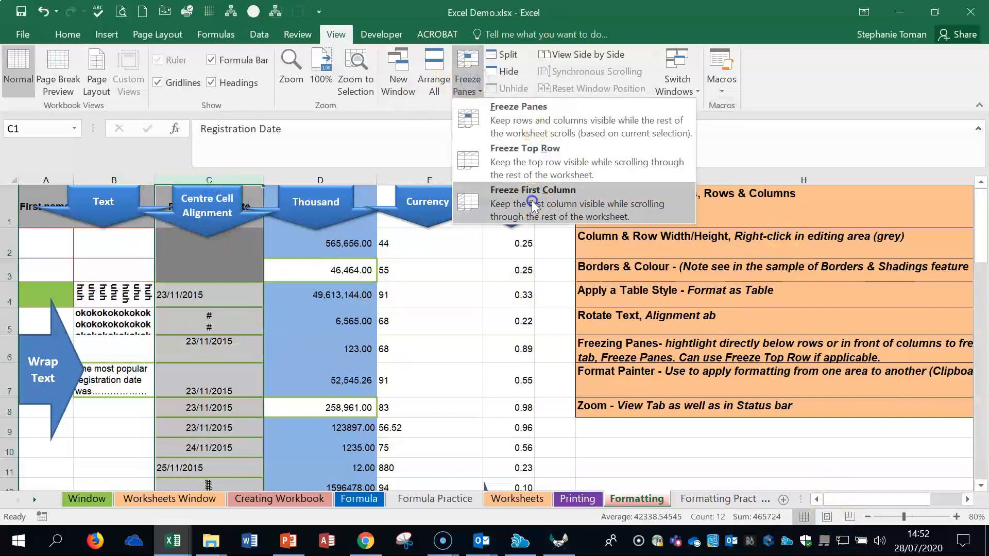
{"action": "left_click", "coordinate": [530, 202]}
{"action": "left_click", "coordinate": [472, 89]}
{"action": "left_click", "coordinate": [502, 121]}
{"action": "left_click", "coordinate": [467, 83]}
{"action": "left_click", "coordinate": [536, 126]}
{"action": "left_click_drag", "start_coordinate": [876, 500], "coordinate": [830, 519]}
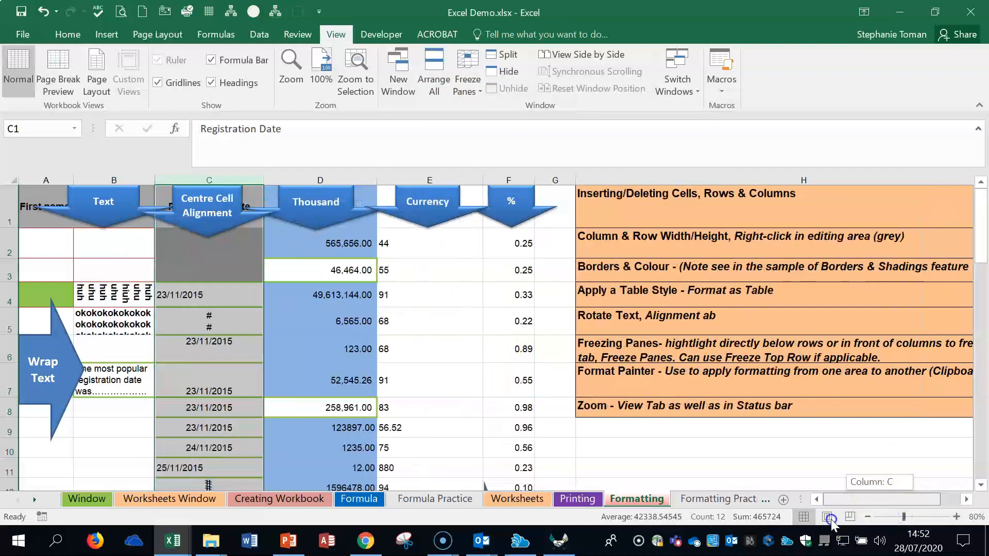
{"action": "left_click", "coordinate": [473, 92]}
{"action": "left_click", "coordinate": [507, 103]}
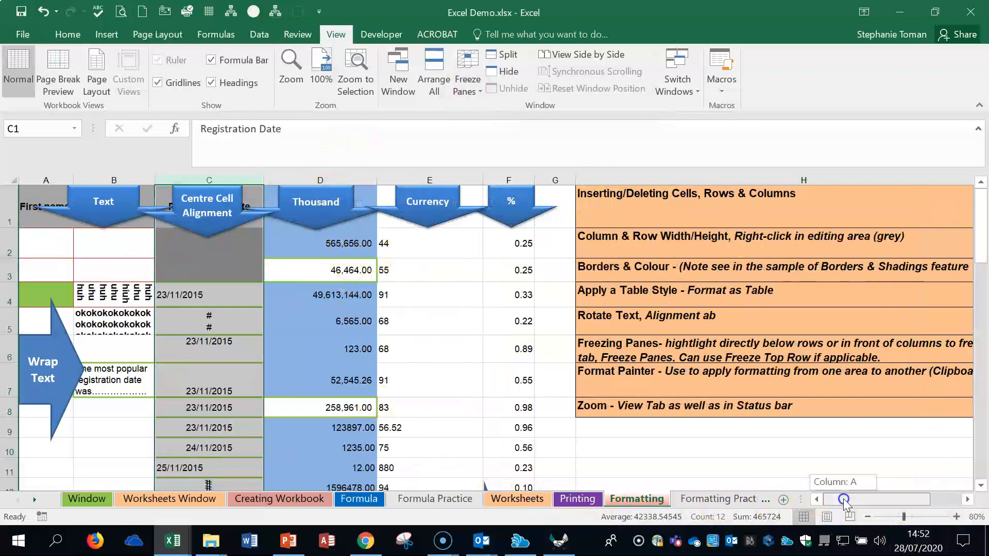
Step: Freeze row 1 and column A using cell B2 as the selection, and check them by scrolling sideways and down
{"action": "left_click", "coordinate": [40, 242]}
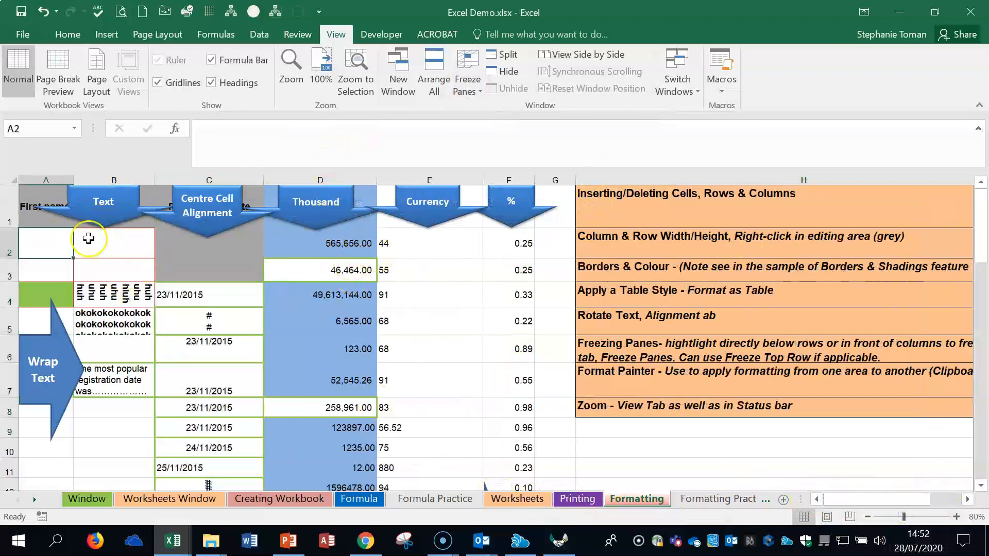
{"action": "left_click", "coordinate": [115, 245]}
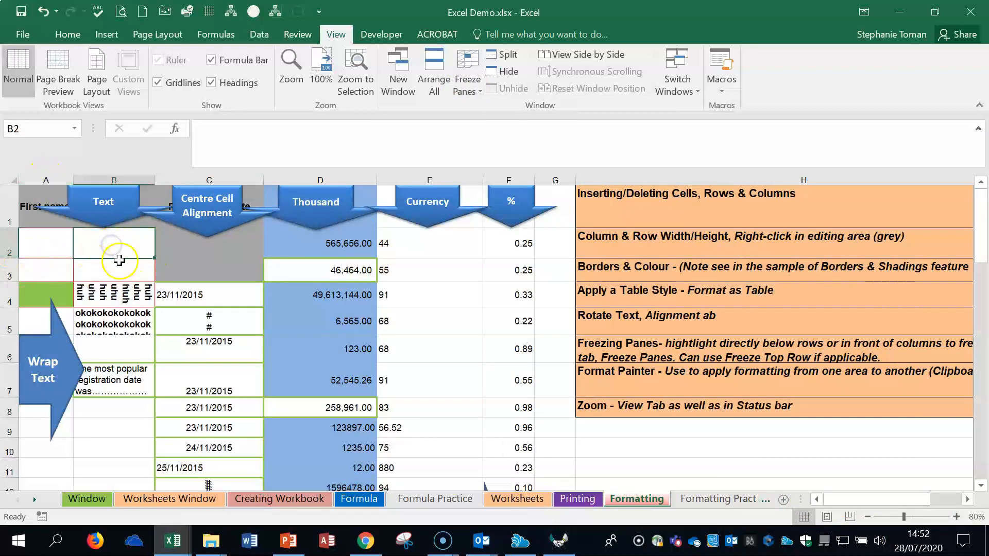
{"action": "left_click", "coordinate": [9, 205]}
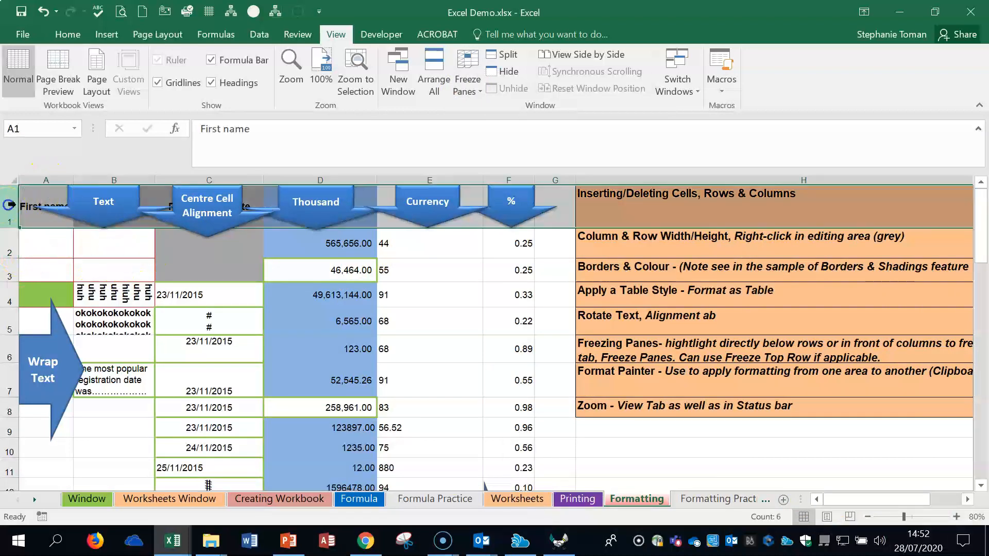
{"action": "left_click", "coordinate": [35, 179]}
{"action": "left_click", "coordinate": [113, 243]}
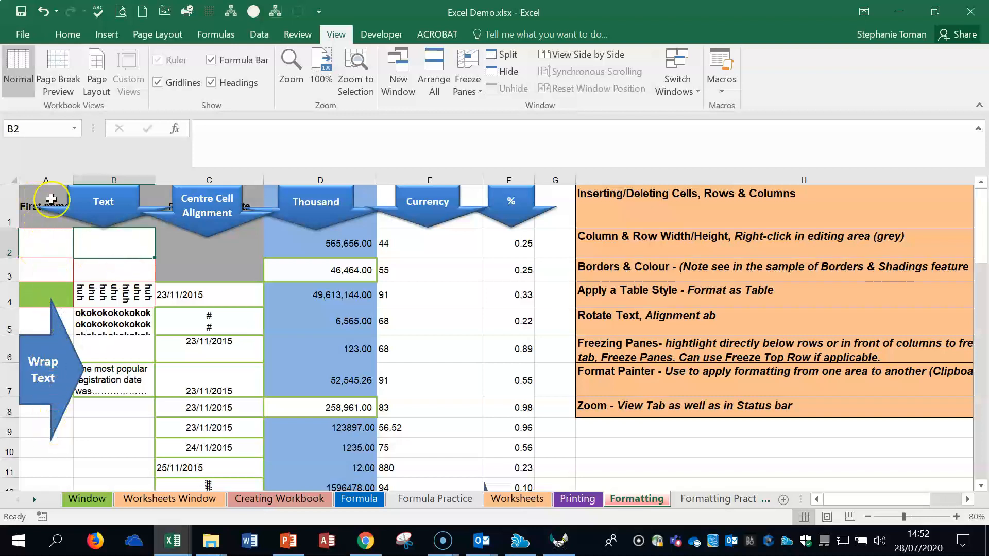
{"action": "left_click", "coordinate": [466, 86]}
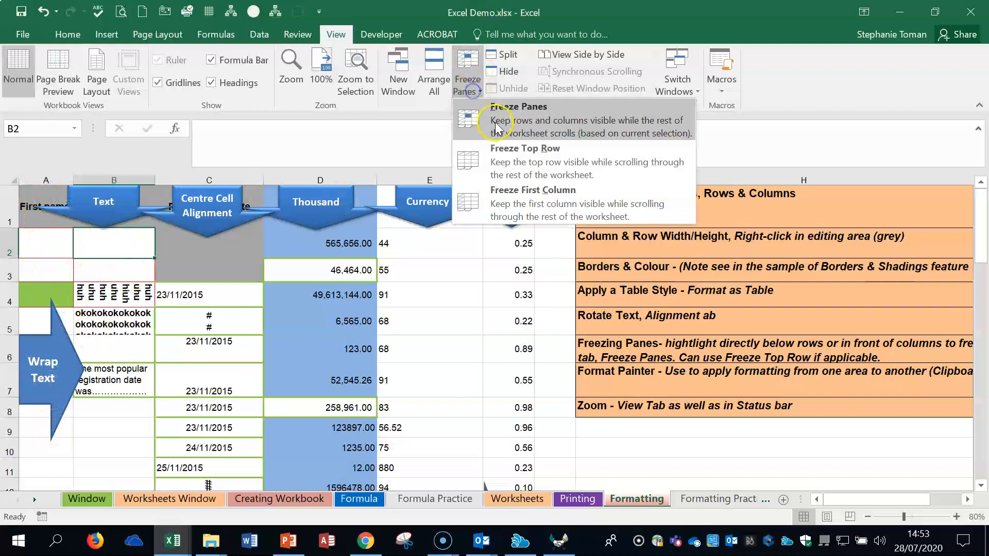
{"action": "left_click", "coordinate": [511, 119]}
{"action": "left_click_drag", "start_coordinate": [847, 504], "coordinate": [915, 504]}
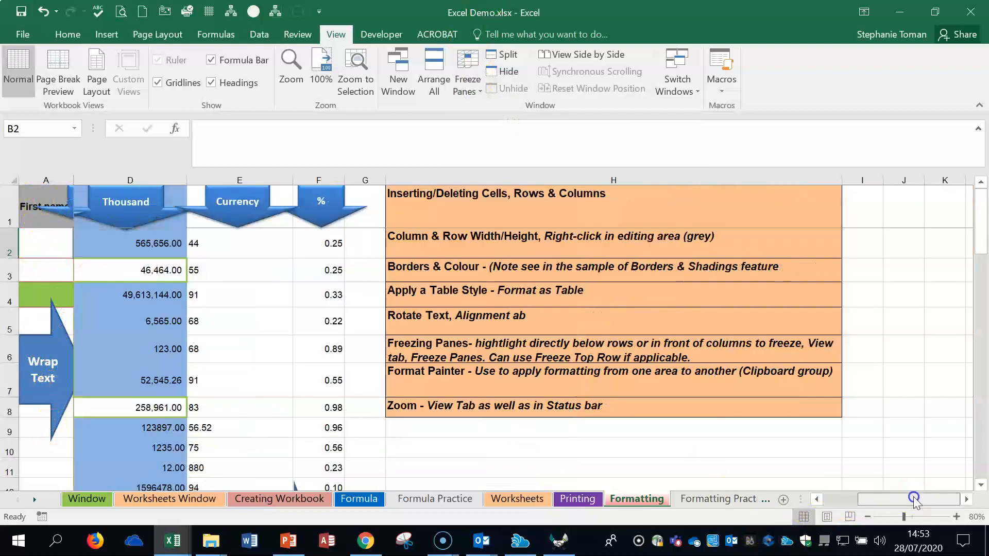
{"action": "scroll", "coordinate": [588, 406], "scroll_direction": "down", "scroll_amount": 14}
{"action": "scroll", "coordinate": [588, 405], "scroll_direction": "up", "scroll_amount": 14}
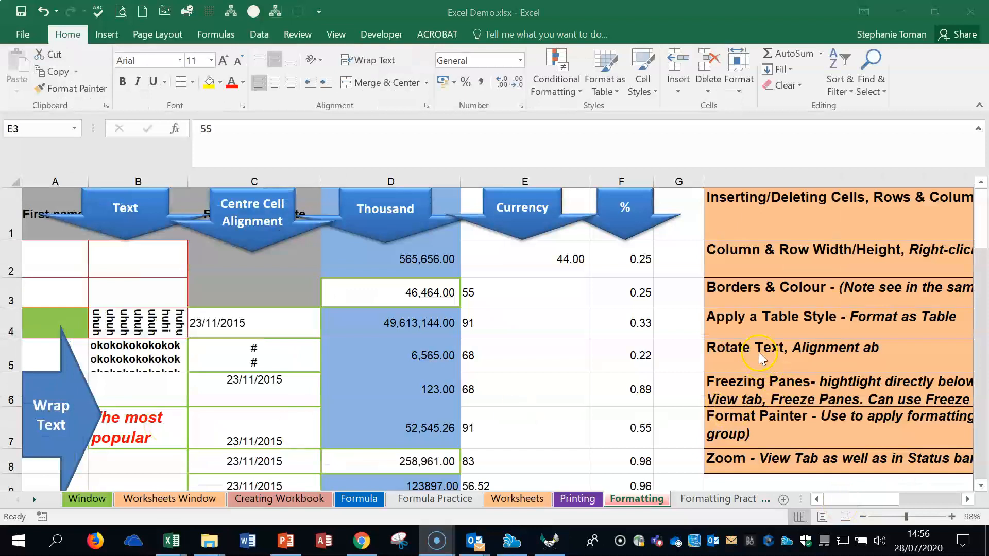
Step: Copy the formatting of cell B7 to cell B5 with Format Painter
{"action": "left_click", "coordinate": [149, 425]}
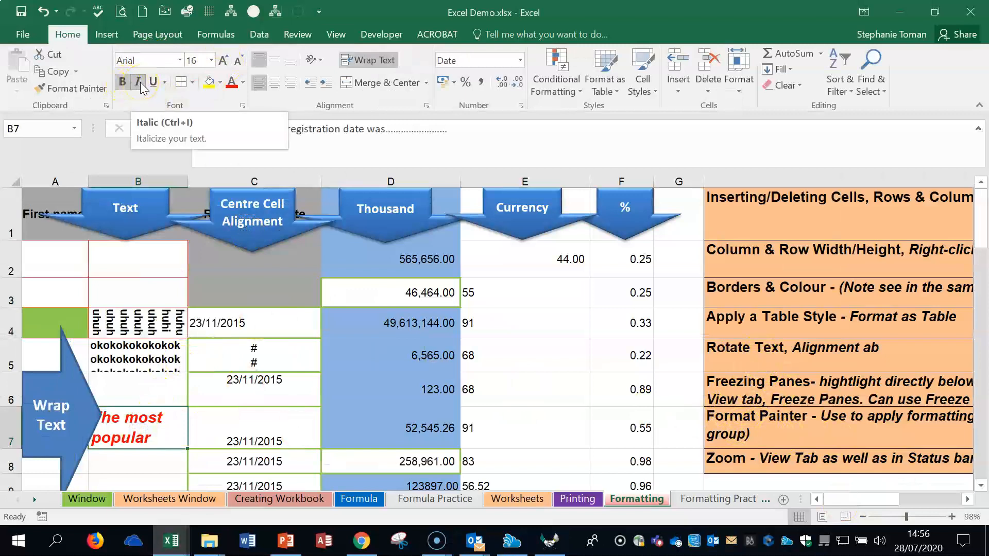
{"action": "left_click", "coordinate": [73, 87]}
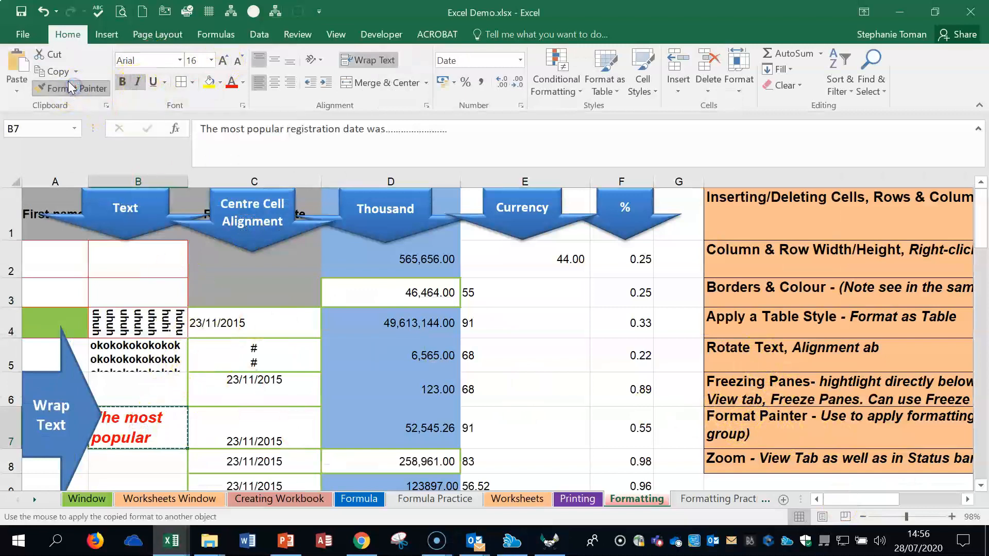
{"action": "left_click", "coordinate": [158, 362]}
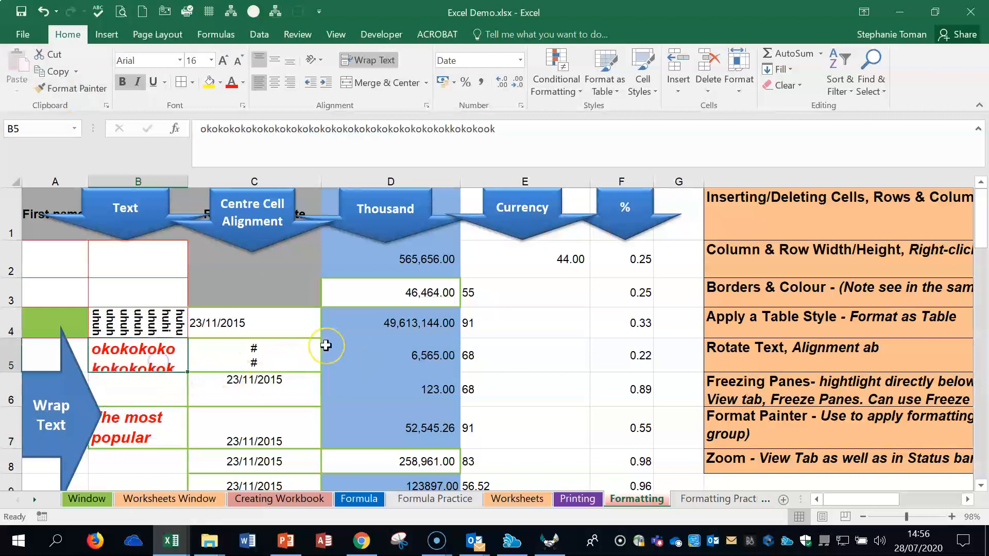
Step: Keep Format Painter active to copy the formatting of B7 to cells D4 and F4, and switch it off
{"action": "left_click", "coordinate": [144, 443]}
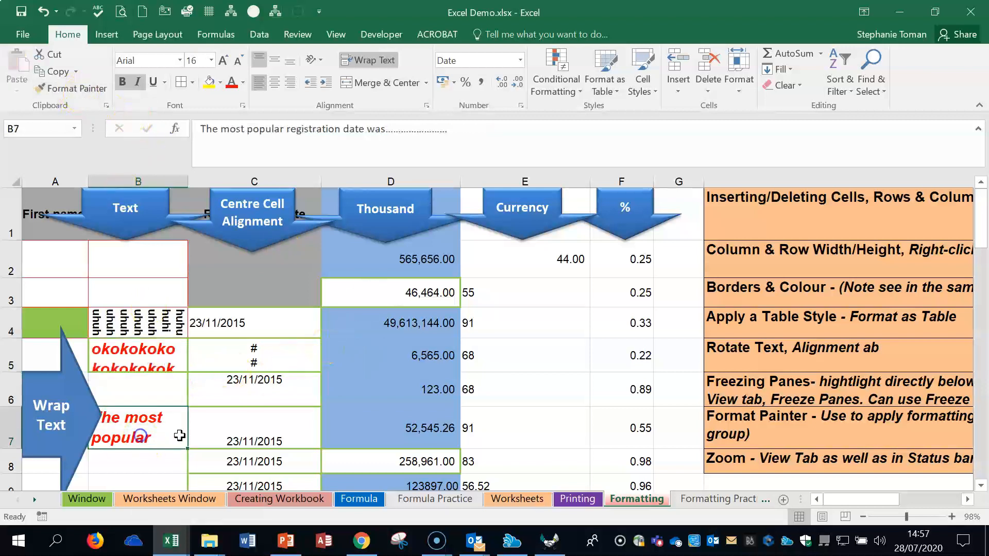
{"action": "double_click", "coordinate": [78, 92]}
{"action": "left_click", "coordinate": [398, 324]}
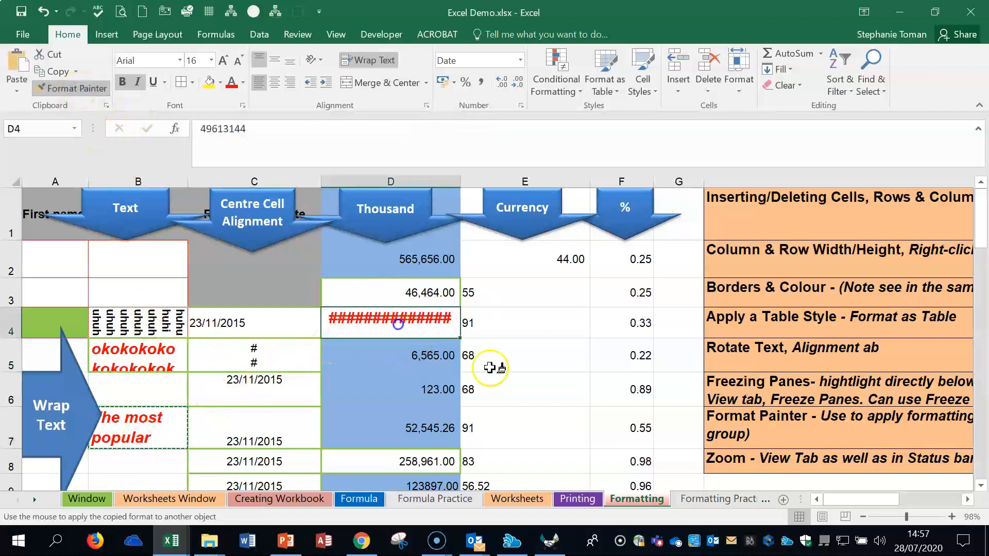
{"action": "left_click", "coordinate": [638, 318]}
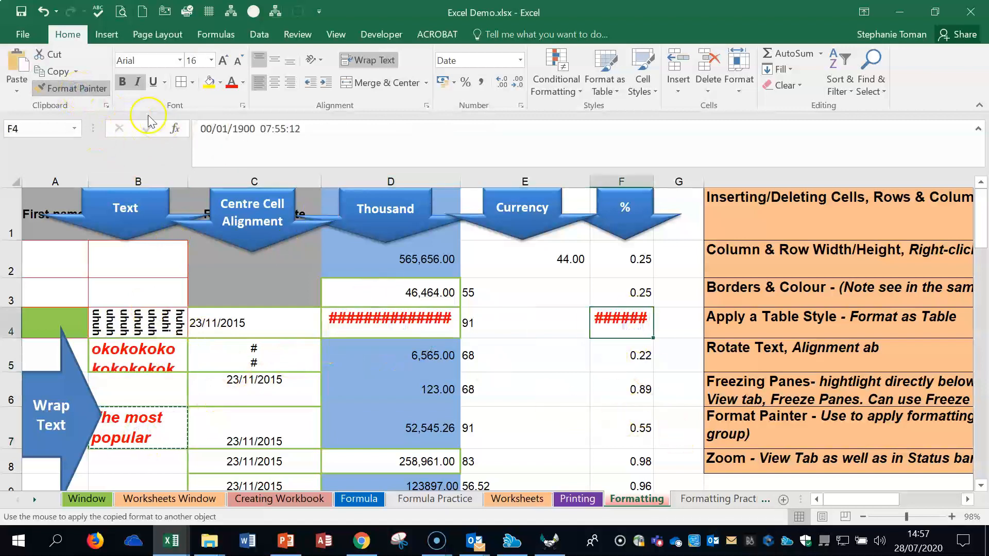
{"action": "left_click", "coordinate": [78, 88]}
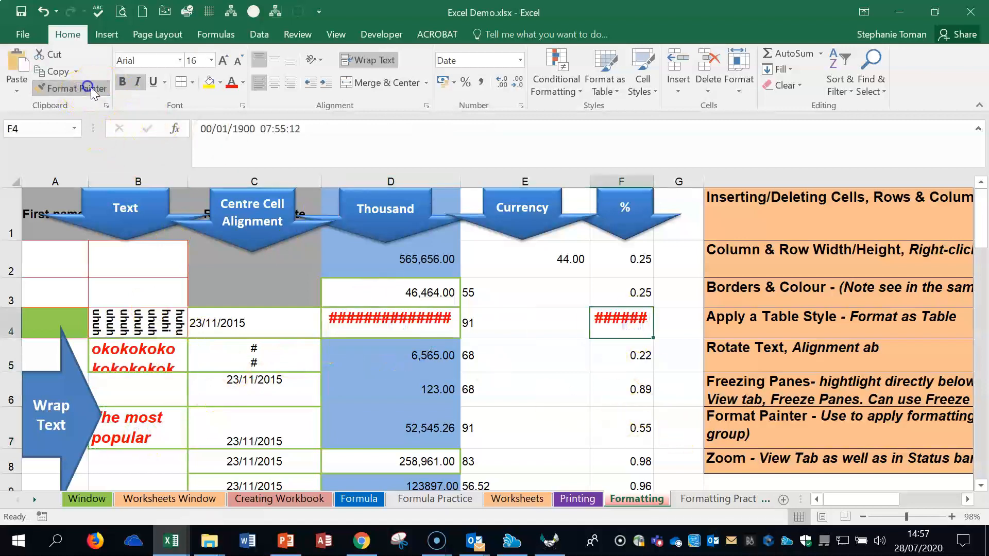
Step: Undo the formatting copied to cells F4, D4 and B5
{"action": "left_click", "coordinate": [44, 12]}
{"action": "left_click", "coordinate": [44, 12]}
{"action": "left_click", "coordinate": [44, 11]}
{"action": "left_click", "coordinate": [44, 11]}
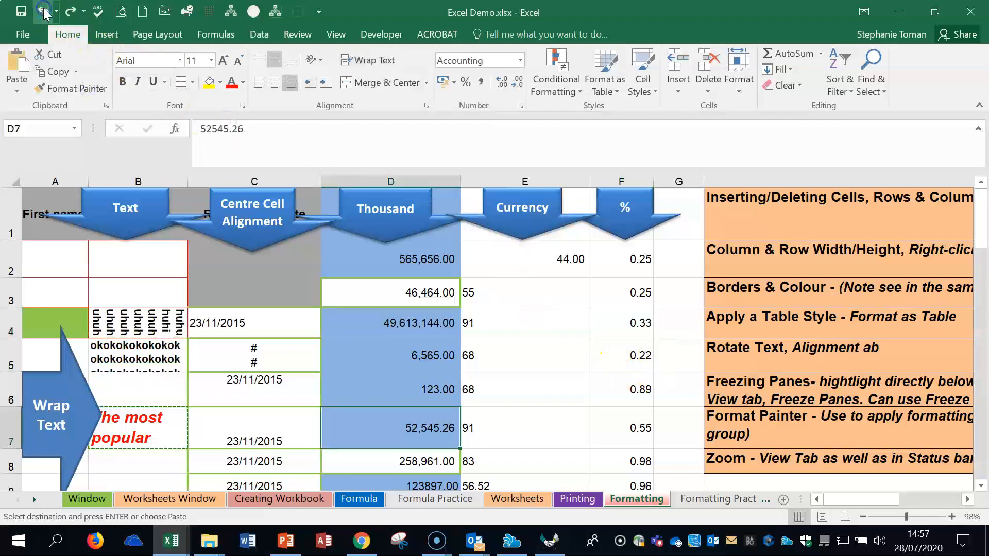
{"action": "left_click", "coordinate": [543, 375]}
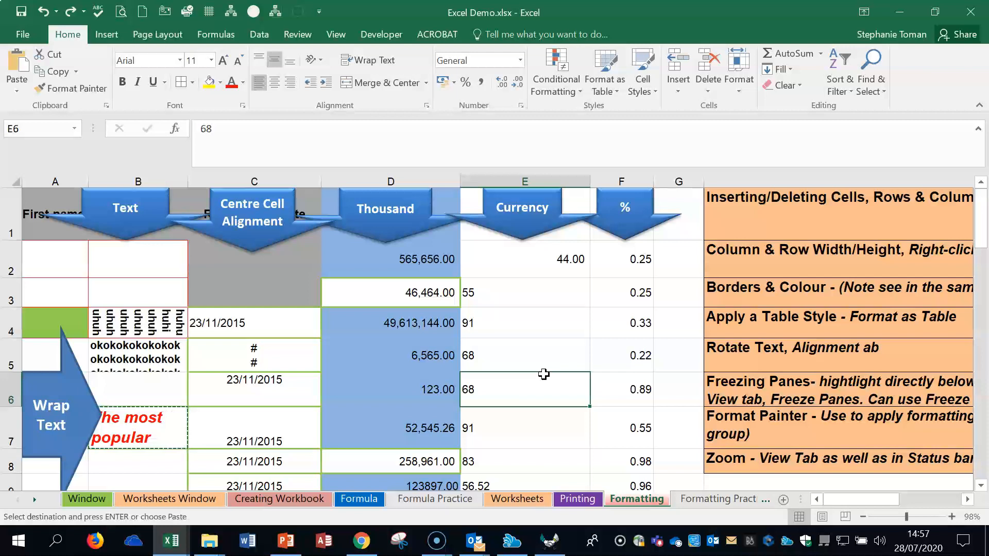
Step: Zoom the sheet in to 120% around cell H8 and back out to 80%
{"action": "left_click", "coordinate": [836, 465]}
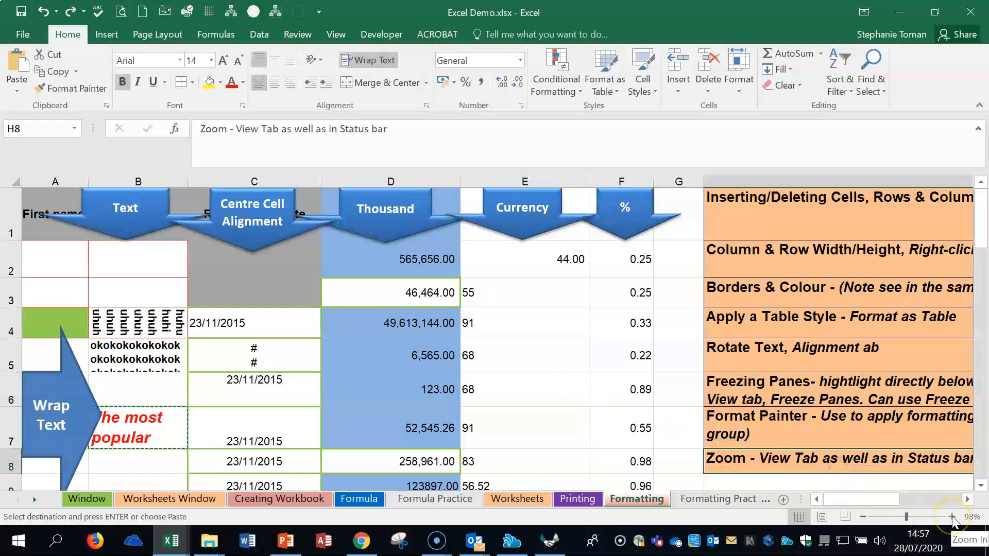
{"action": "left_click_drag", "start_coordinate": [907, 516], "coordinate": [909, 518]}
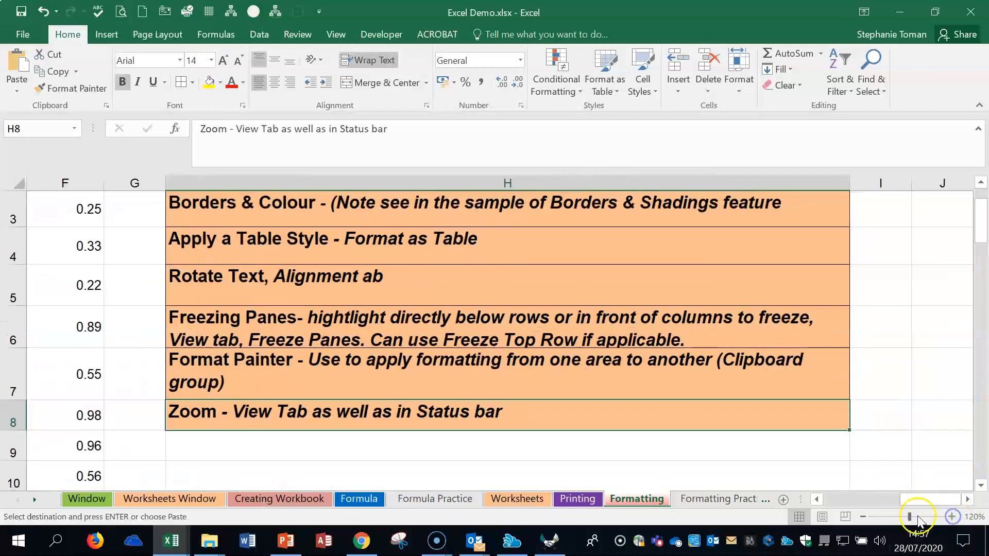
{"action": "left_click", "coordinate": [863, 517]}
{"action": "left_click", "coordinate": [863, 517]}
{"action": "left_click", "coordinate": [863, 517]}
{"action": "left_click", "coordinate": [863, 516]}
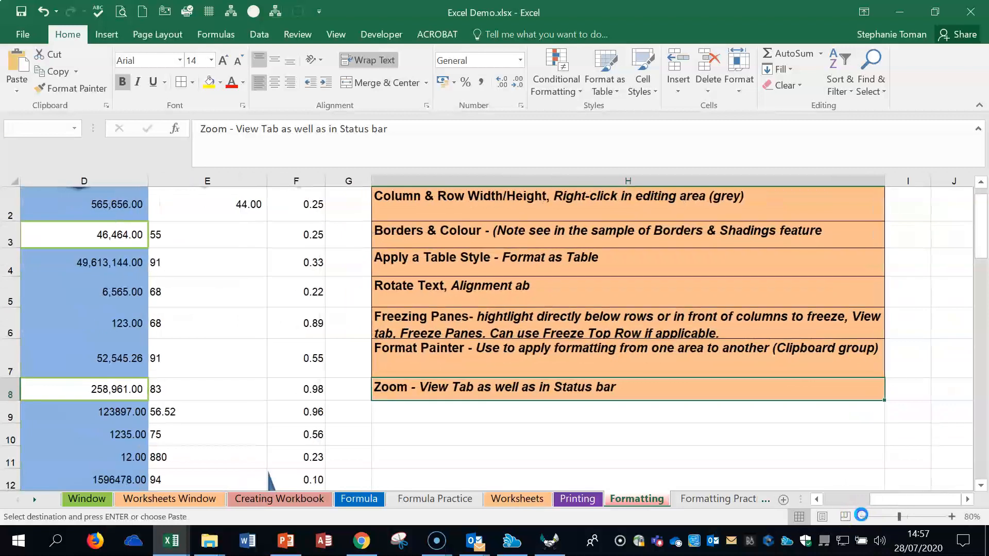
Step: Set a custom zoom magnification of 101% for the sheet
{"action": "left_click", "coordinate": [335, 34]}
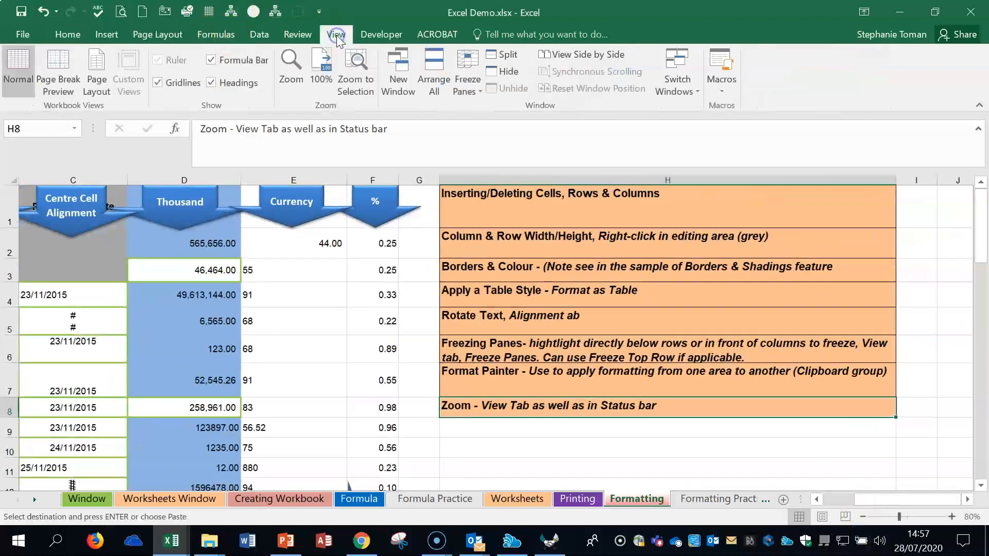
{"action": "left_click", "coordinate": [298, 82]}
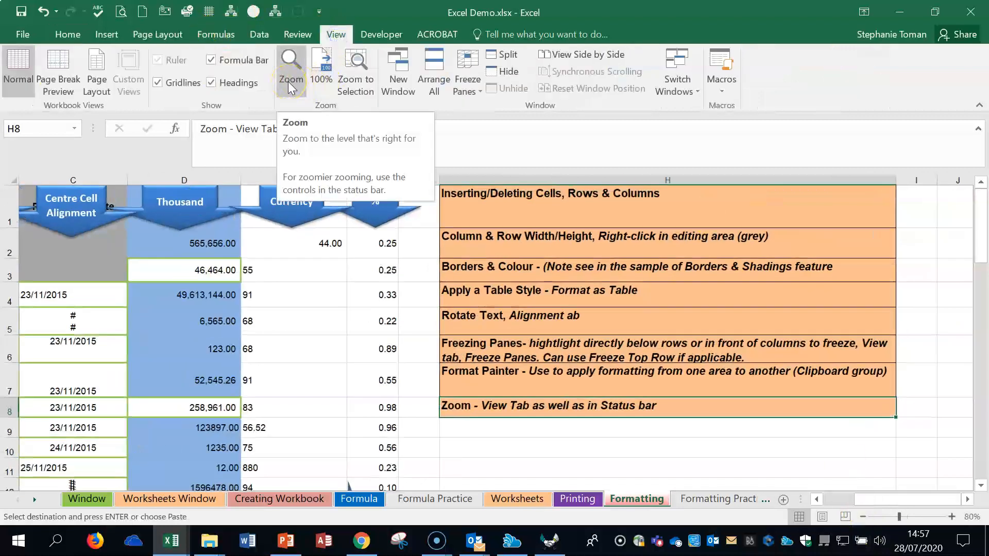
{"action": "left_click", "coordinate": [289, 81]}
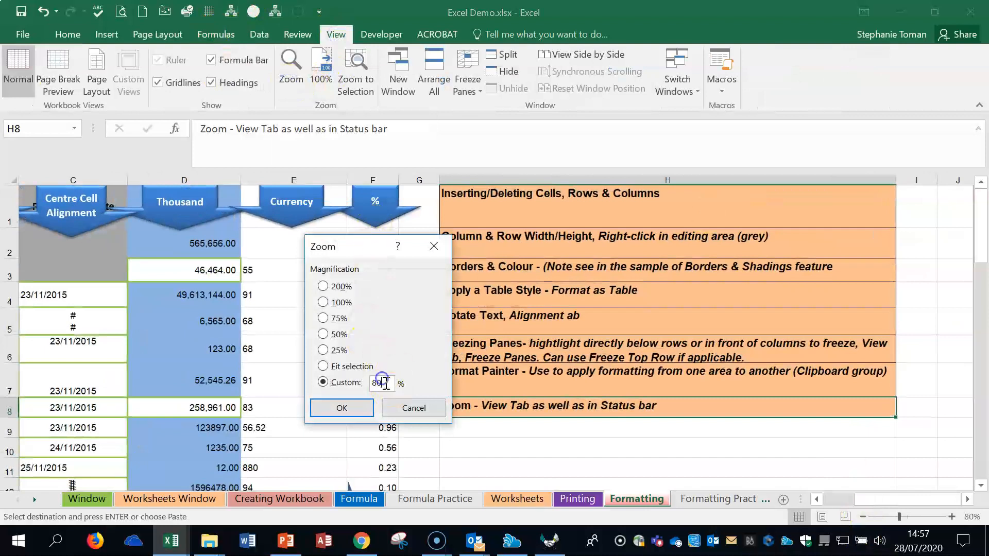
{"action": "type", "text": "101"}
{"action": "key", "text": "Return"}
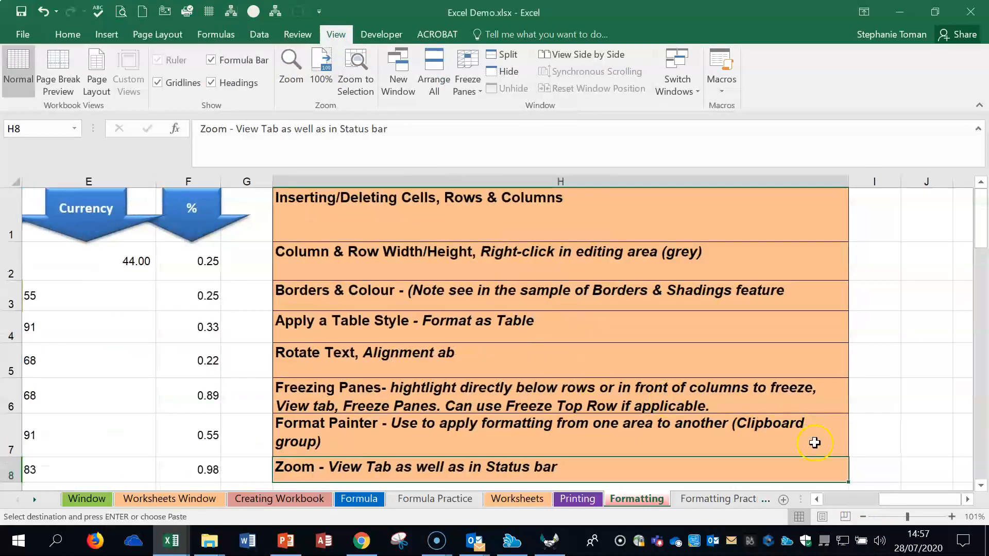
Step: Zoom the sheet out to 70%
{"action": "left_click", "coordinate": [863, 517]}
{"action": "left_click", "coordinate": [864, 516]}
{"action": "left_click", "coordinate": [864, 517]}
{"action": "left_click", "coordinate": [864, 516]}
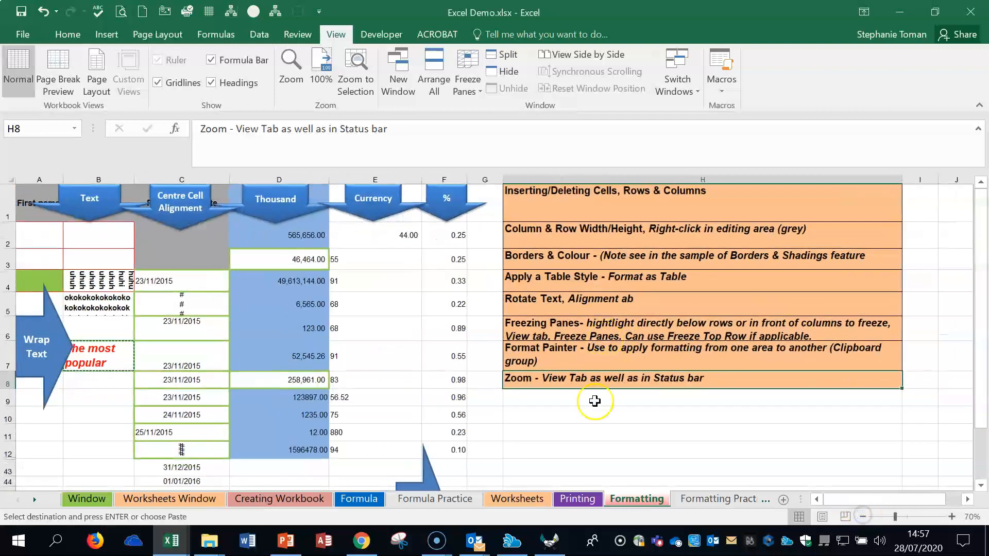
{"action": "left_click", "coordinate": [675, 400]}
{"action": "left_click", "coordinate": [737, 433]}
{"action": "left_click", "coordinate": [735, 397]}
{"action": "left_click", "coordinate": [731, 370]}
{"action": "left_click", "coordinate": [664, 286]}
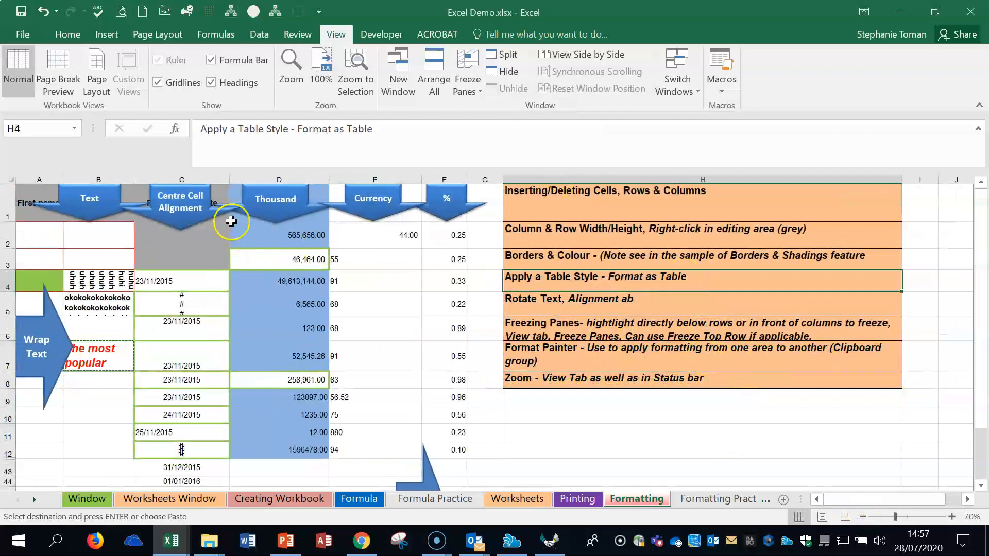
Step: Enter 26222 in cell D3 of the Thousand column
{"action": "left_click", "coordinate": [284, 245]}
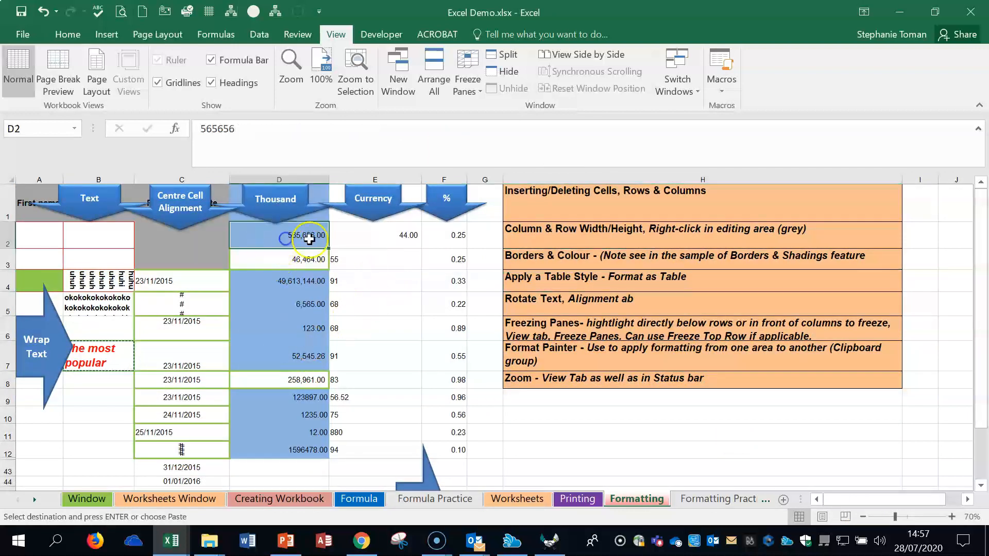
{"action": "left_click", "coordinate": [294, 259]}
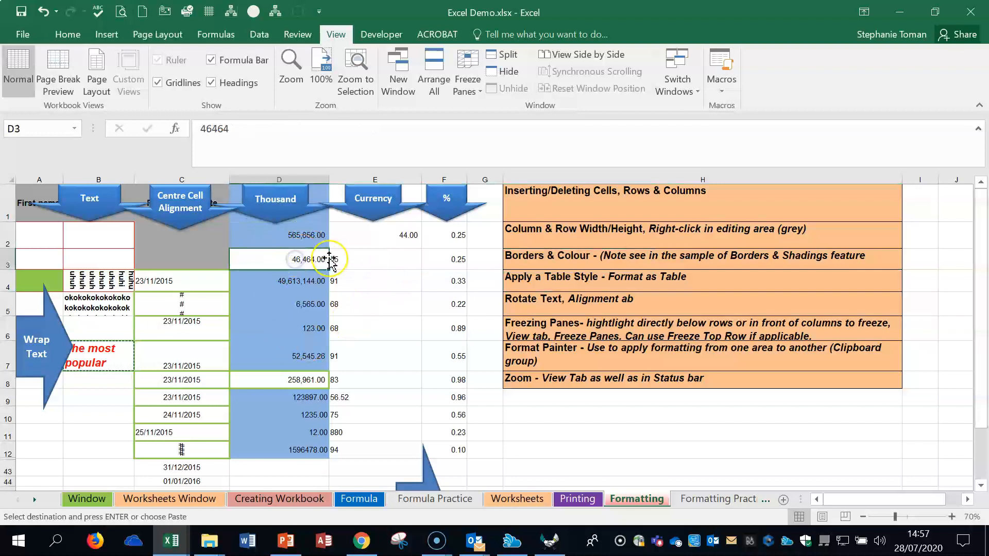
{"action": "type", "text": "26+2"}
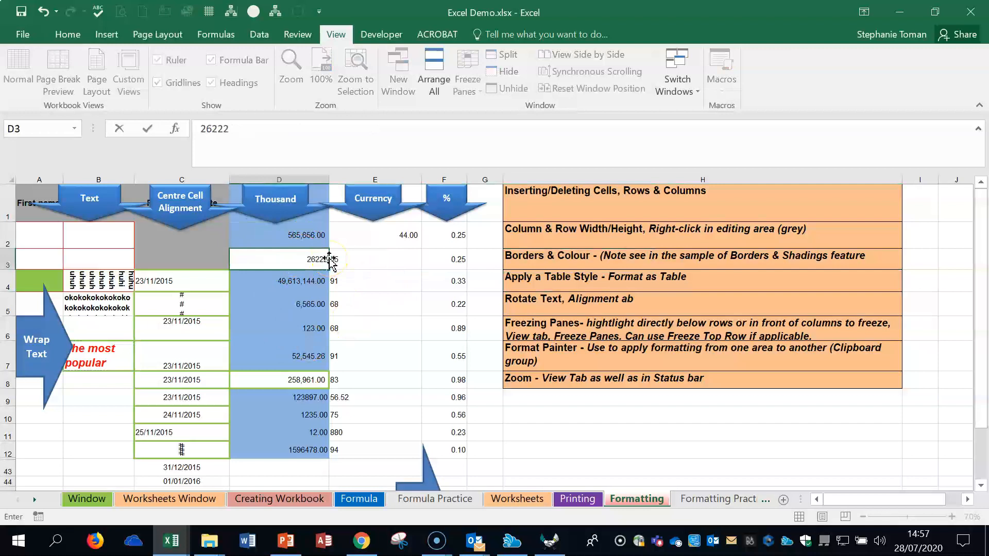
{"action": "key", "text": "Return"}
{"action": "left_click", "coordinate": [304, 260]}
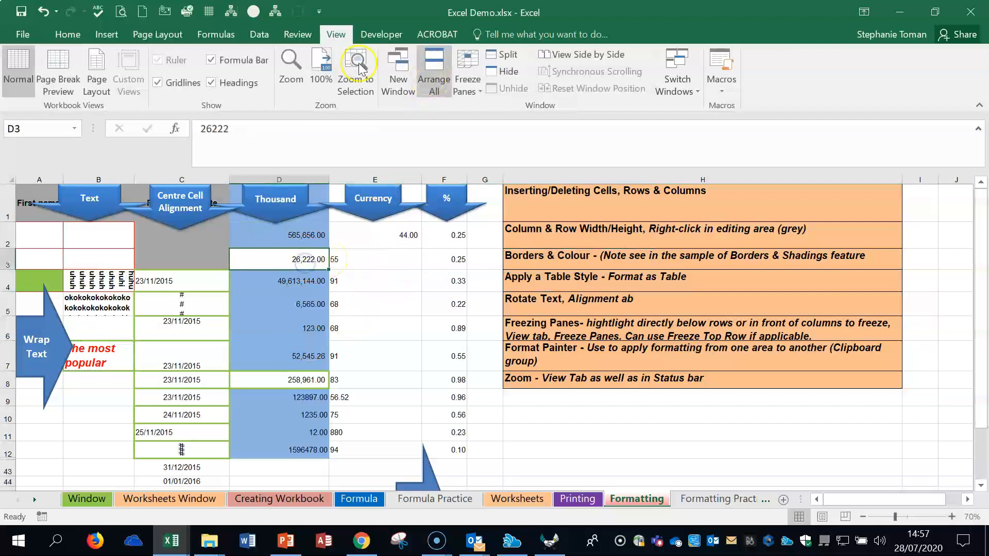
Step: Apply the Number format to cells D2:D12
{"action": "left_click", "coordinate": [69, 34]}
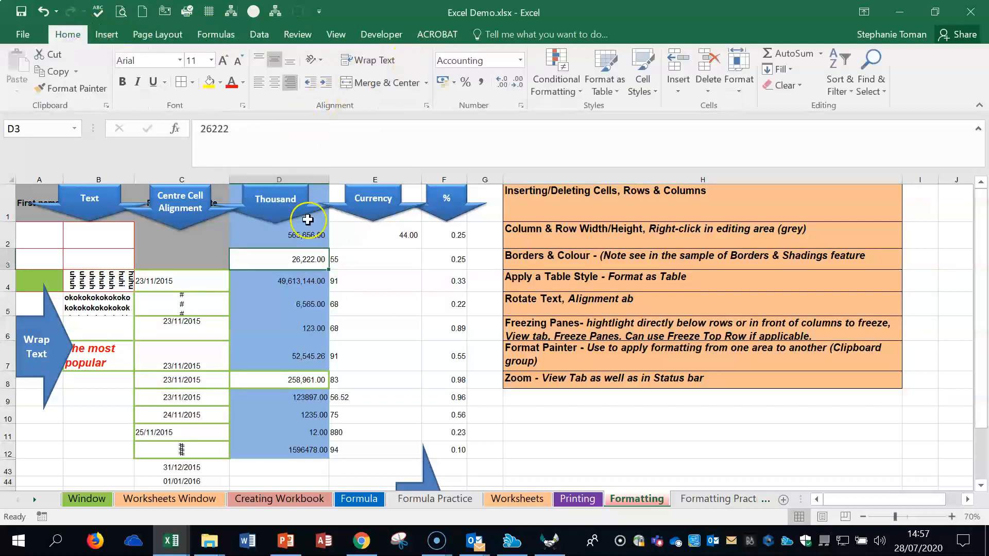
{"action": "left_click_drag", "start_coordinate": [302, 235], "coordinate": [280, 444]}
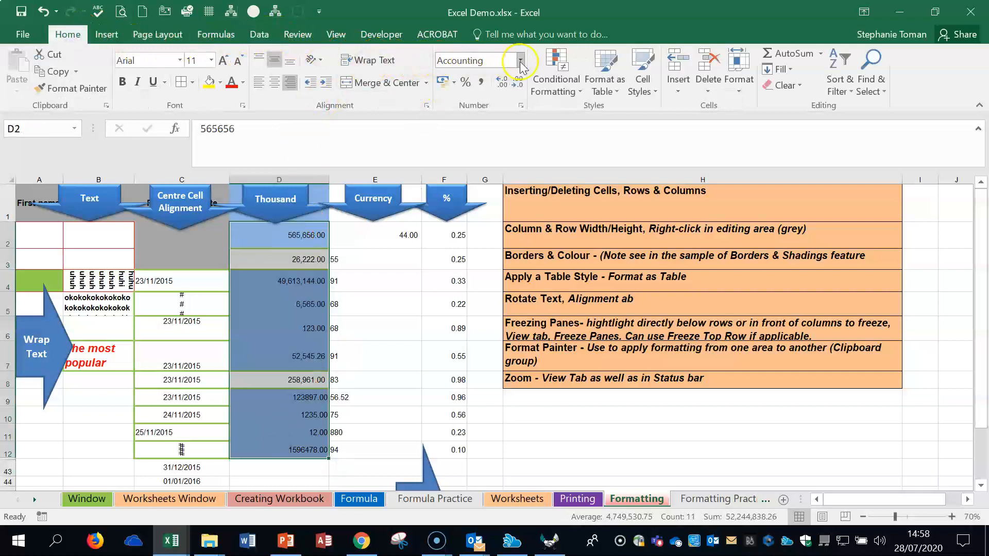
{"action": "left_click", "coordinate": [521, 61]}
{"action": "left_click", "coordinate": [488, 116]}
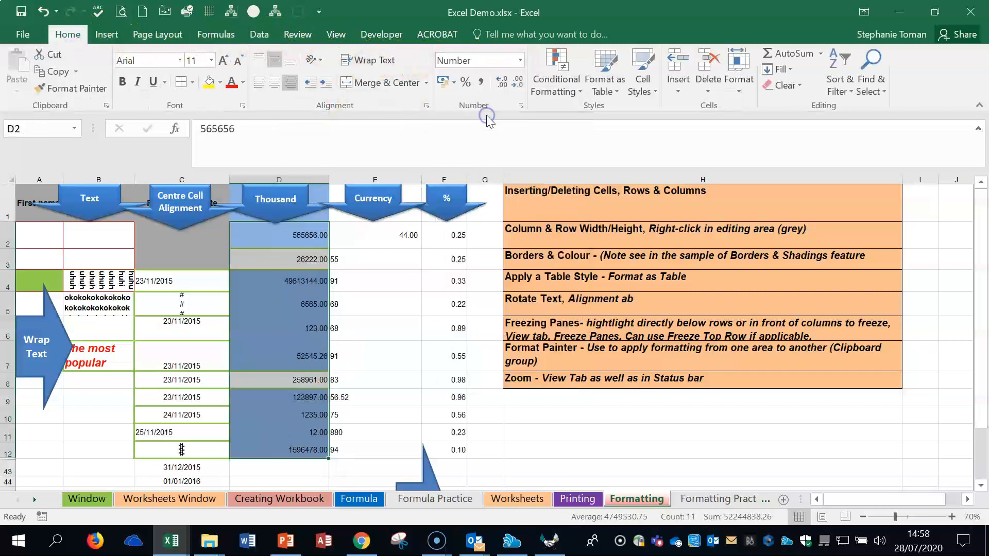
Step: Zoom the sheet in to 90% and apply the comma style to cells D2:D7
{"action": "left_click", "coordinate": [952, 516]}
{"action": "left_click", "coordinate": [952, 517]}
{"action": "left_click", "coordinate": [367, 332]}
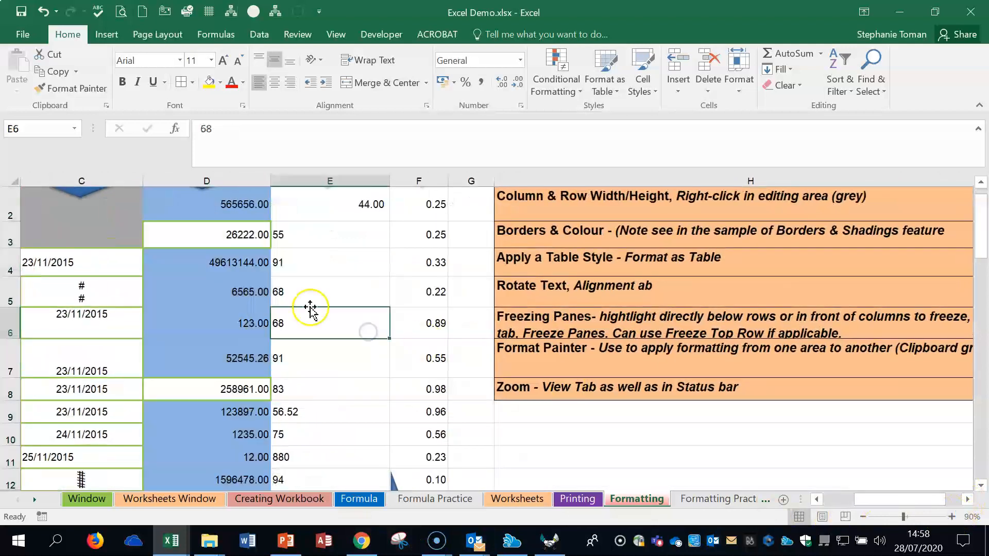
{"action": "scroll", "coordinate": [304, 306], "scroll_direction": "up", "scroll_amount": 1}
{"action": "left_click_drag", "start_coordinate": [232, 254], "coordinate": [216, 372]}
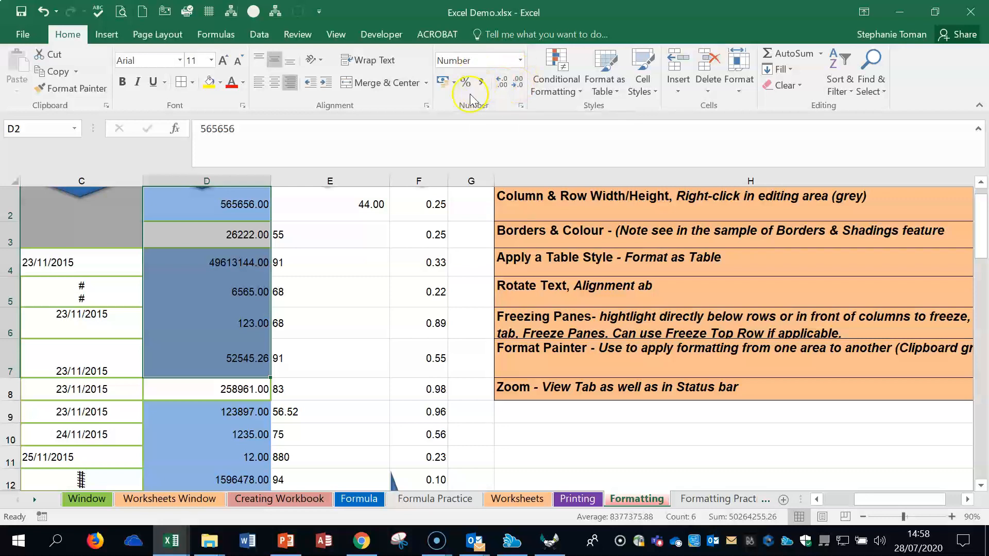
{"action": "left_click", "coordinate": [482, 83]}
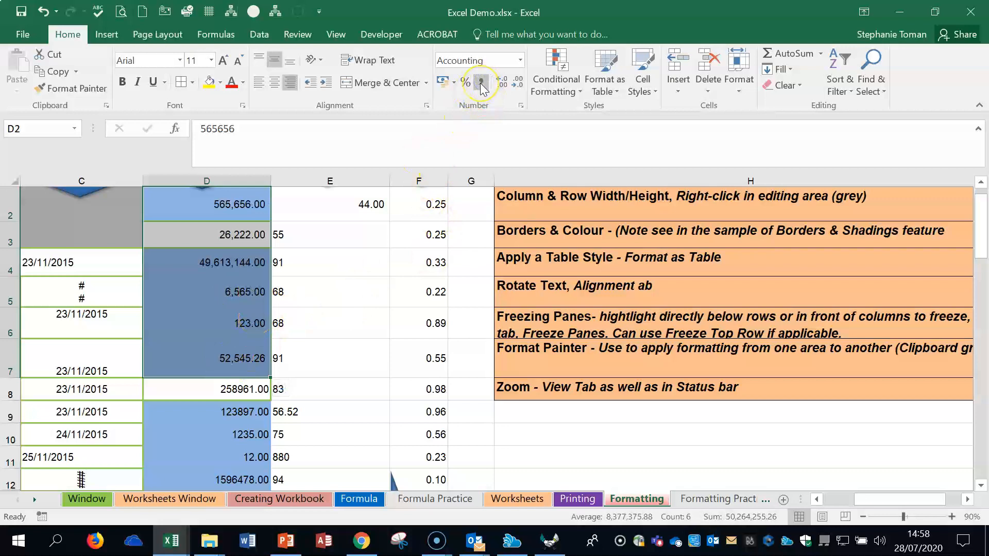
Step: Try the Currency, General and Number formats on cells D2:D7 one after another
{"action": "left_click", "coordinate": [519, 60]}
{"action": "left_click", "coordinate": [500, 149]}
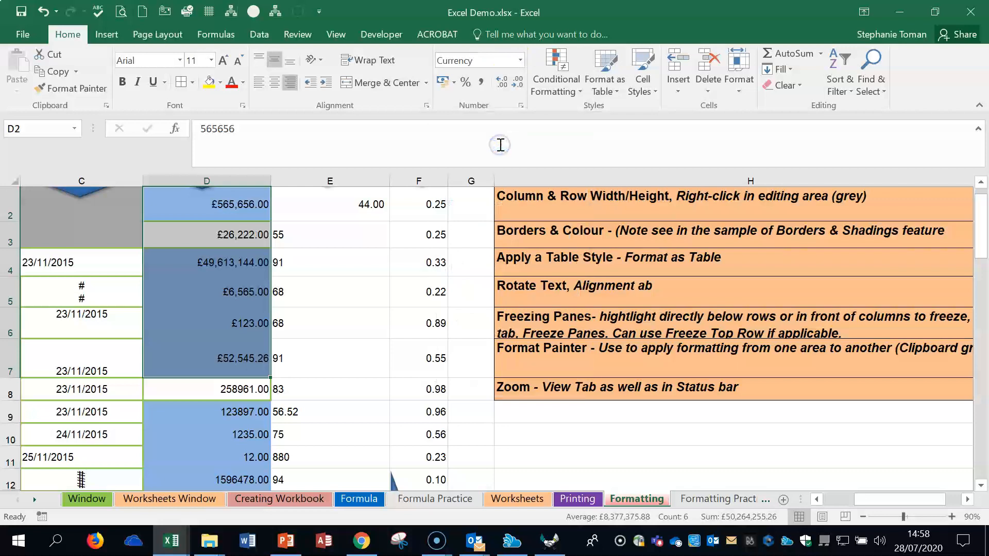
{"action": "left_click", "coordinate": [520, 60]}
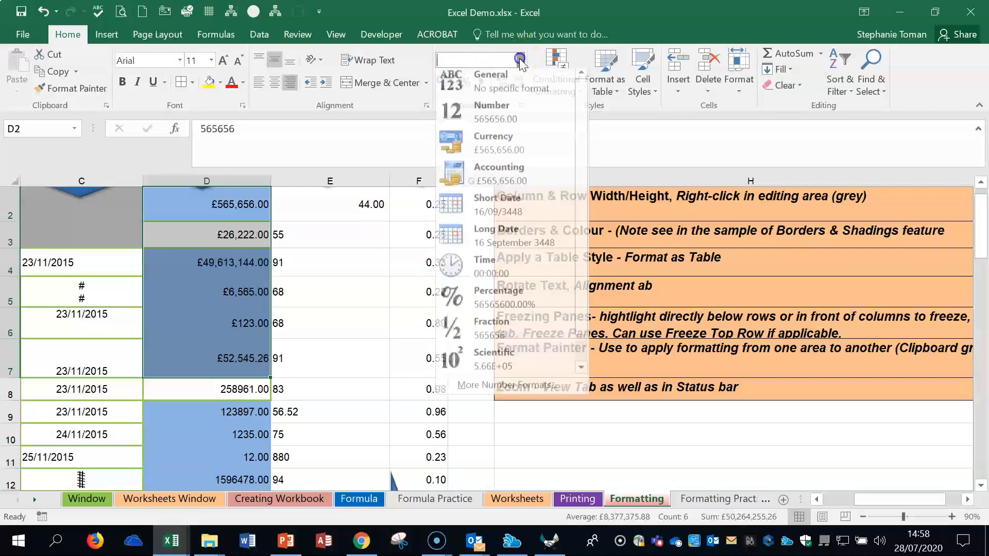
{"action": "left_click", "coordinate": [507, 87]}
{"action": "left_click", "coordinate": [520, 61]}
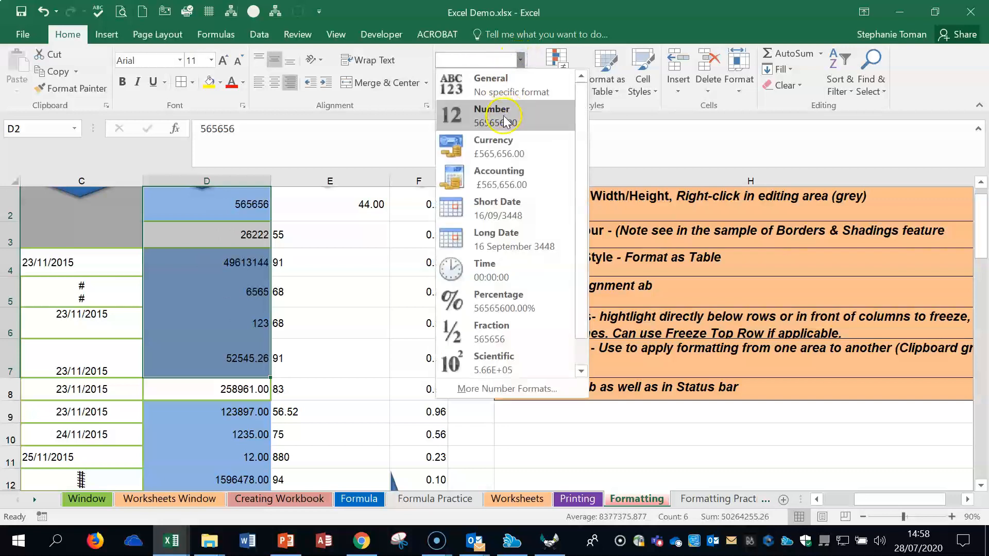
{"action": "left_click", "coordinate": [505, 116]}
Step: Apply the Accounting number format to cells D2:D7
{"action": "left_click", "coordinate": [519, 60]}
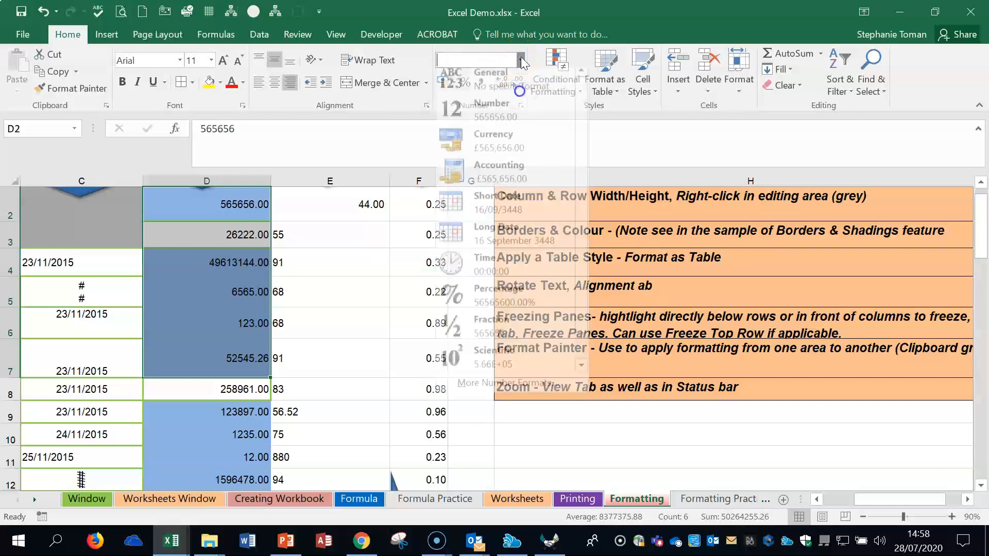
{"action": "left_click", "coordinate": [503, 174]}
Step: Apply the Short Date format to cell C7 and change it to Long Date
{"action": "left_click", "coordinate": [107, 358]}
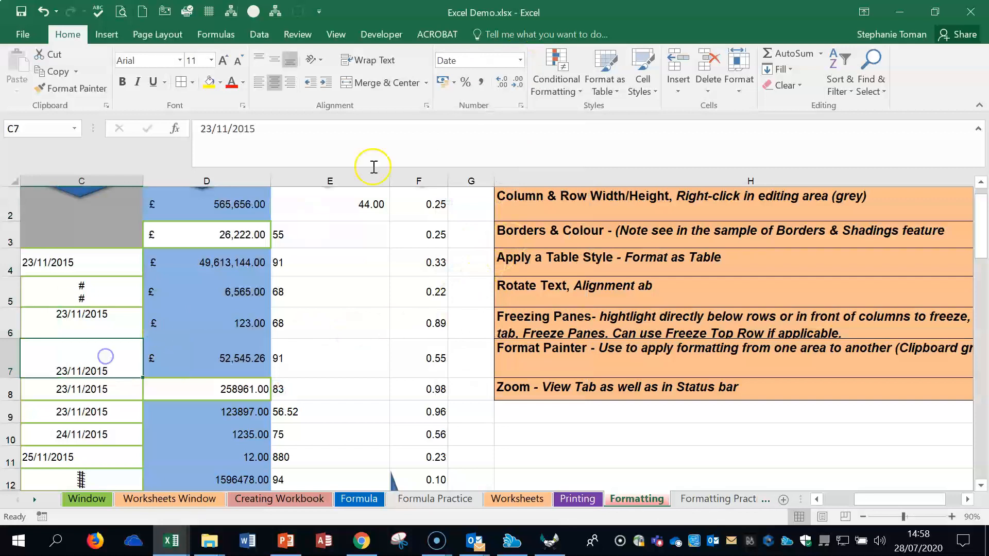
{"action": "left_click", "coordinate": [522, 63]}
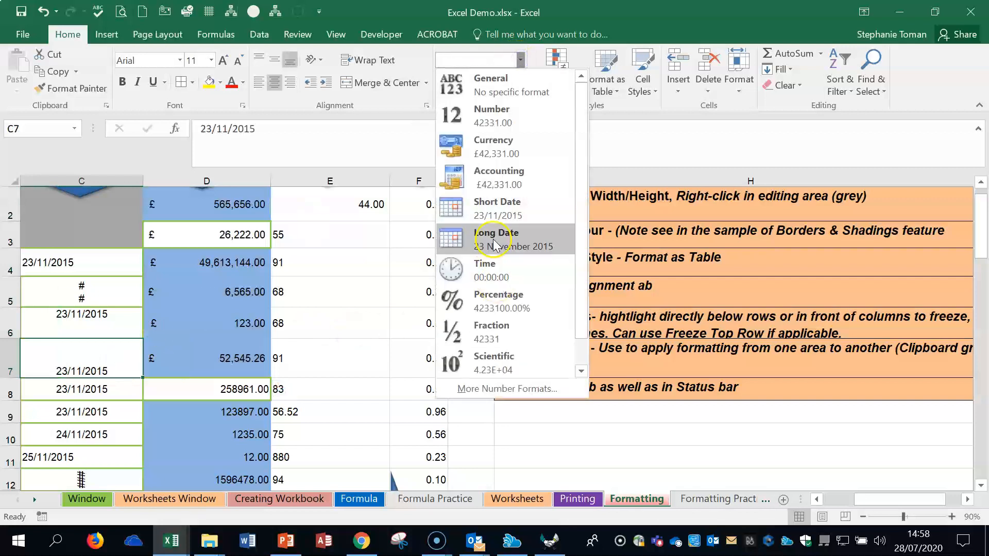
{"action": "left_click", "coordinate": [495, 205]}
{"action": "left_click", "coordinate": [520, 60]}
{"action": "left_click", "coordinate": [508, 243]}
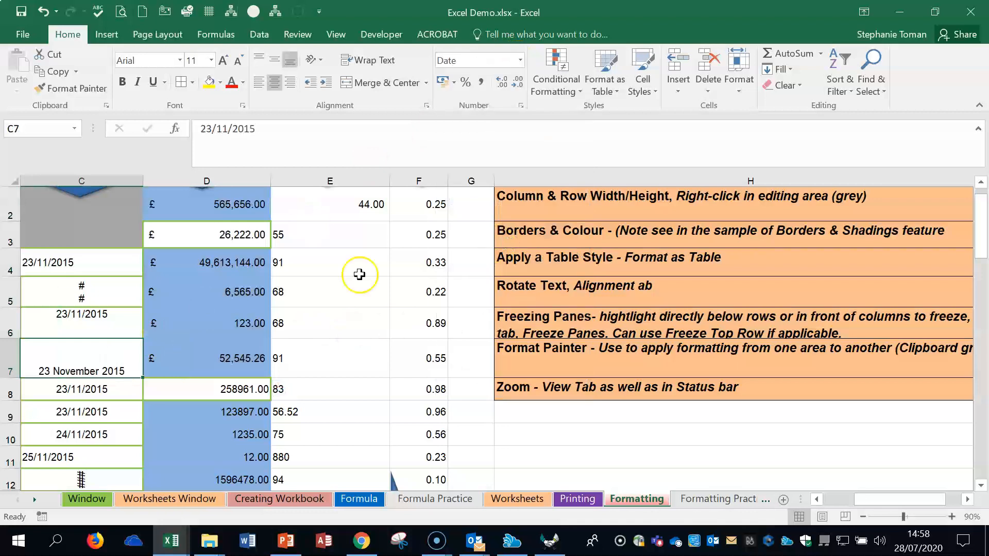
Step: Apply the percent style to cells F2:F6 in the % column
{"action": "left_click", "coordinate": [816, 500]}
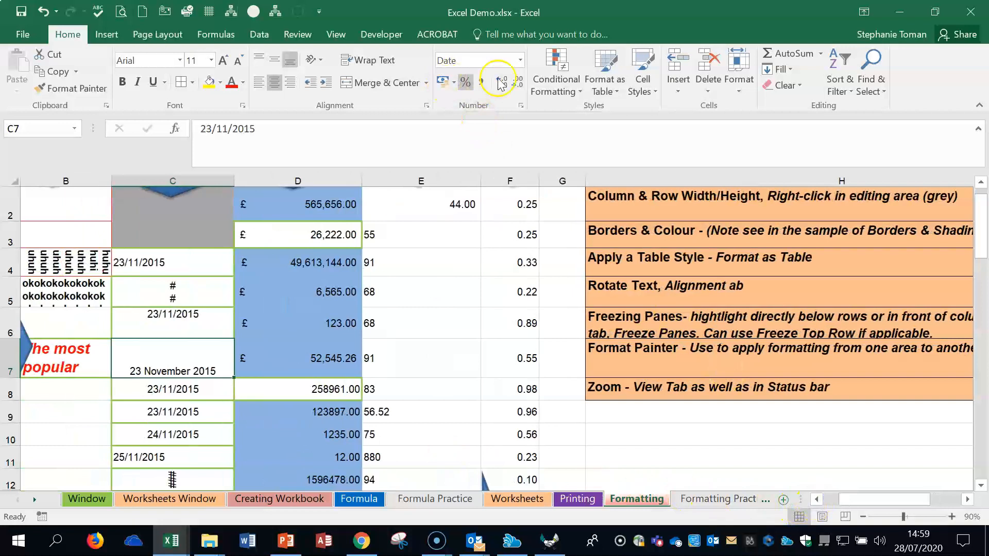
{"action": "left_click", "coordinate": [517, 203]}
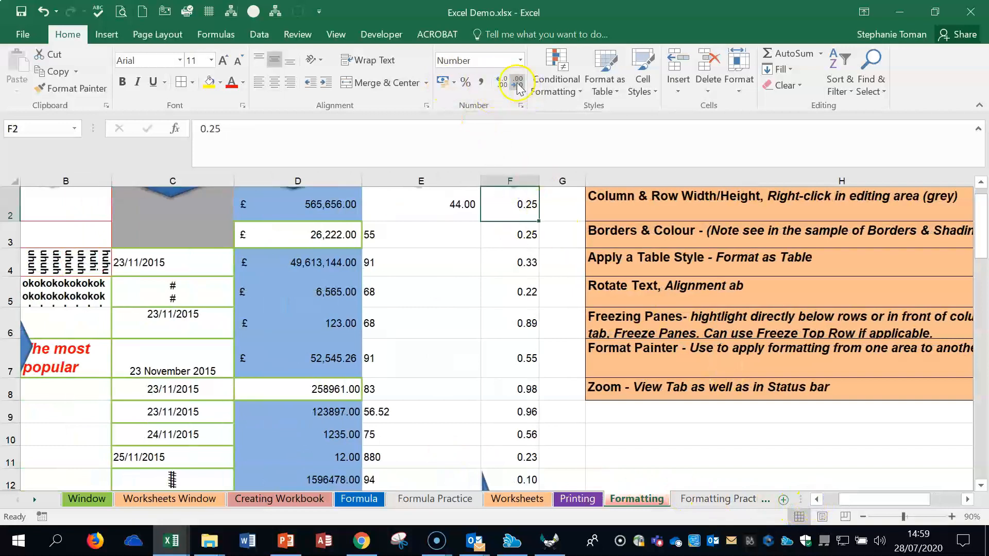
{"action": "left_click", "coordinate": [463, 82]}
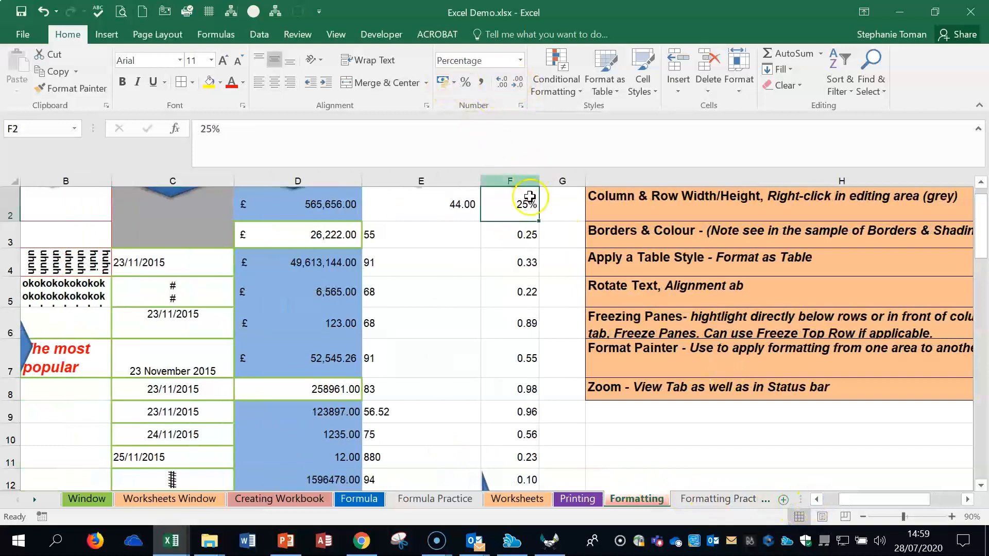
{"action": "left_click_drag", "start_coordinate": [538, 222], "coordinate": [538, 301]}
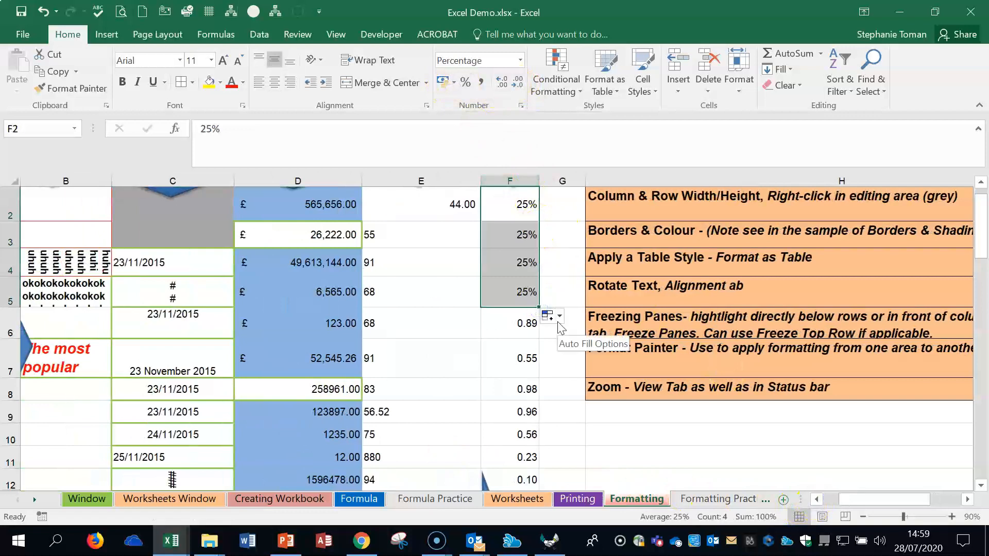
{"action": "left_click", "coordinate": [40, 11]}
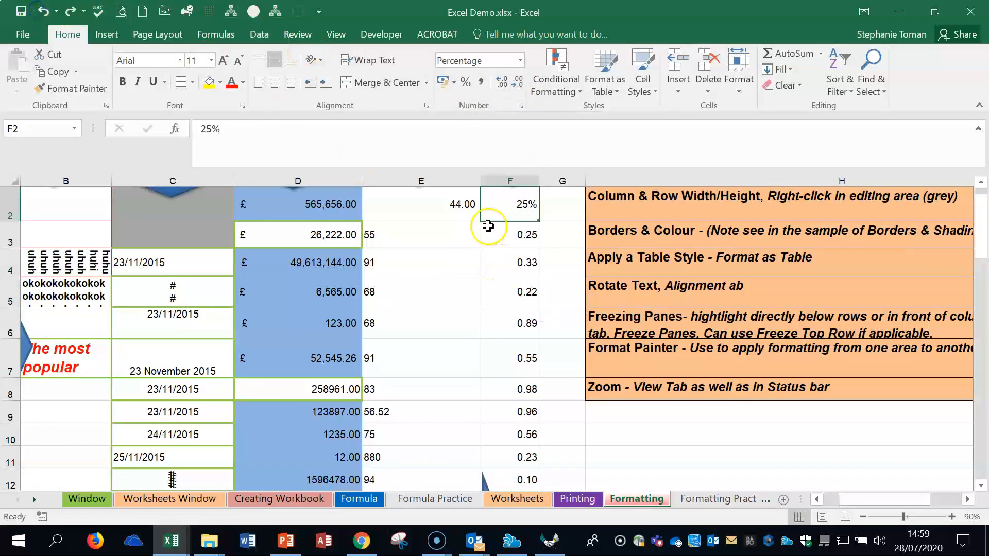
{"action": "left_click_drag", "start_coordinate": [523, 234], "coordinate": [520, 309]}
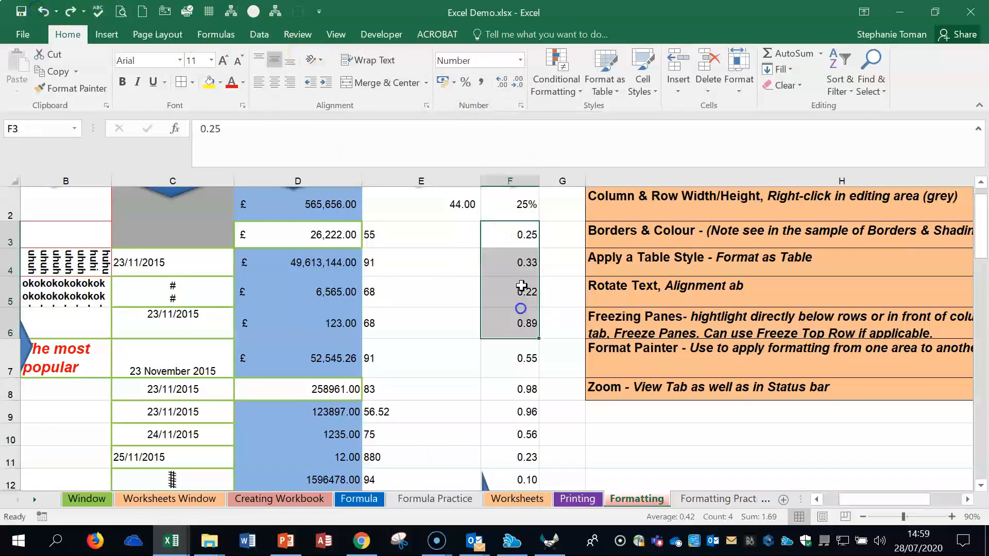
{"action": "left_click", "coordinate": [467, 82]}
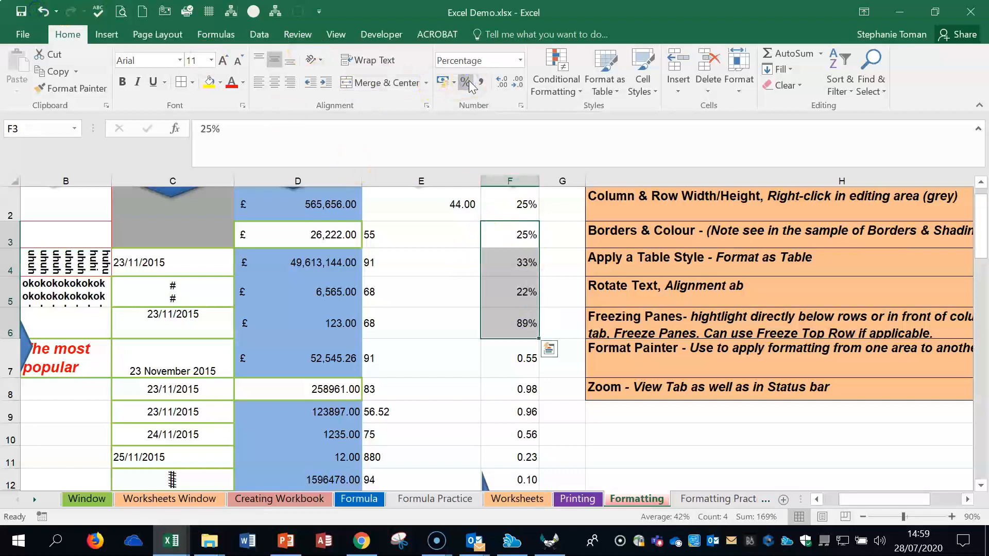
Step: Decrease the decimal places of cell D4 and increase them back to two
{"action": "left_click", "coordinate": [316, 265]}
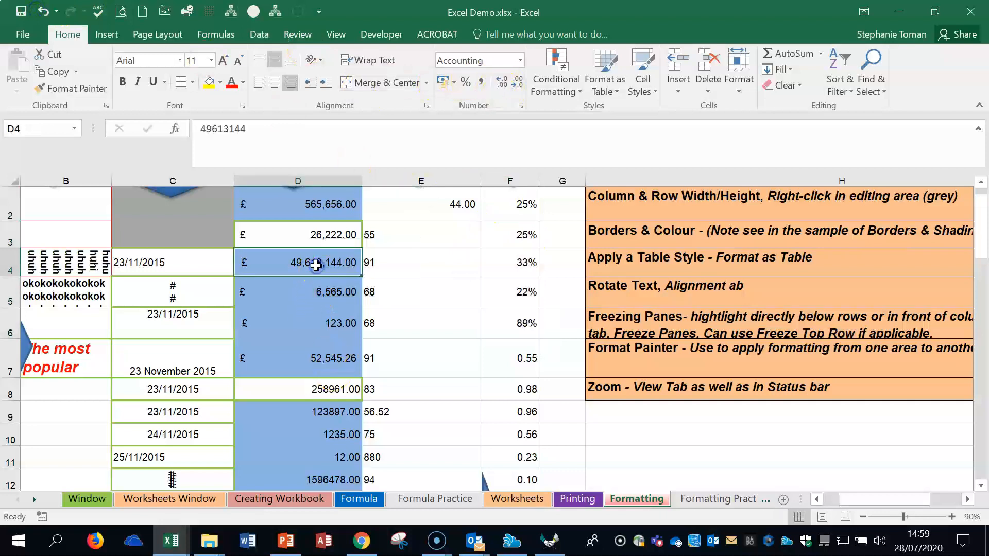
{"action": "left_click", "coordinate": [517, 83]}
{"action": "left_click", "coordinate": [517, 83]}
{"action": "left_click", "coordinate": [501, 85]}
{"action": "left_click", "coordinate": [500, 87]}
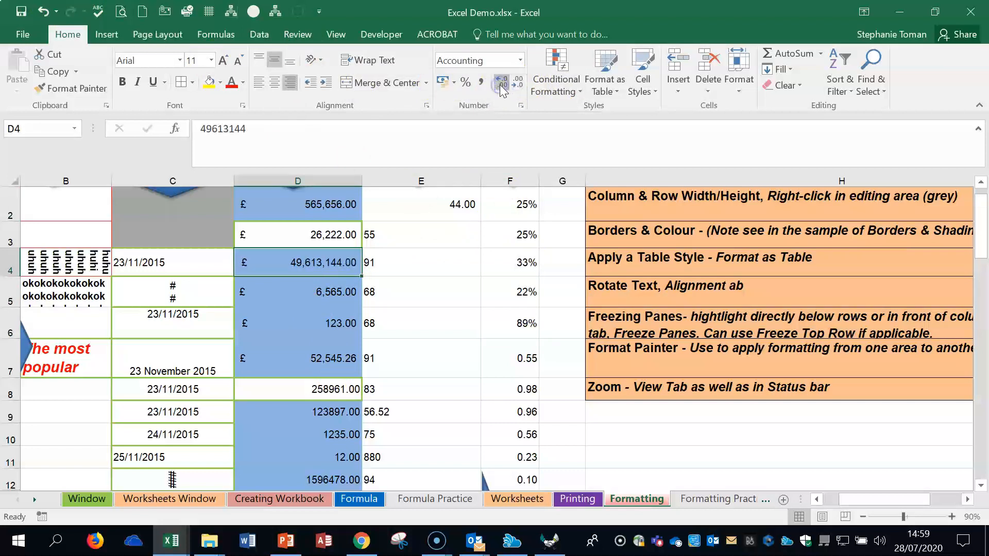
{"action": "left_click", "coordinate": [501, 85]}
Step: View the number format categories in the Format Cells dialog for cell D2, leaving the format unchanged
{"action": "right_click", "coordinate": [327, 202]}
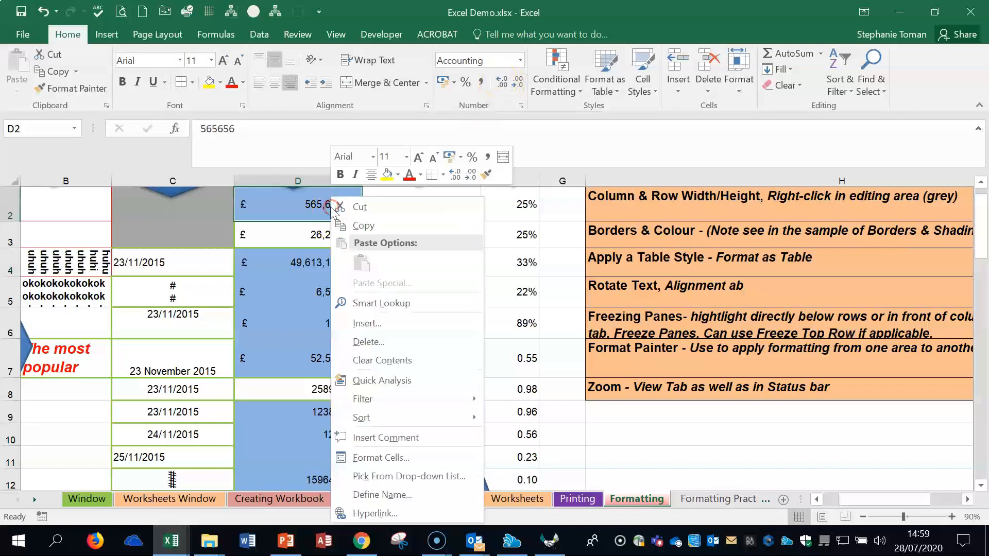
{"action": "left_click", "coordinate": [396, 459]}
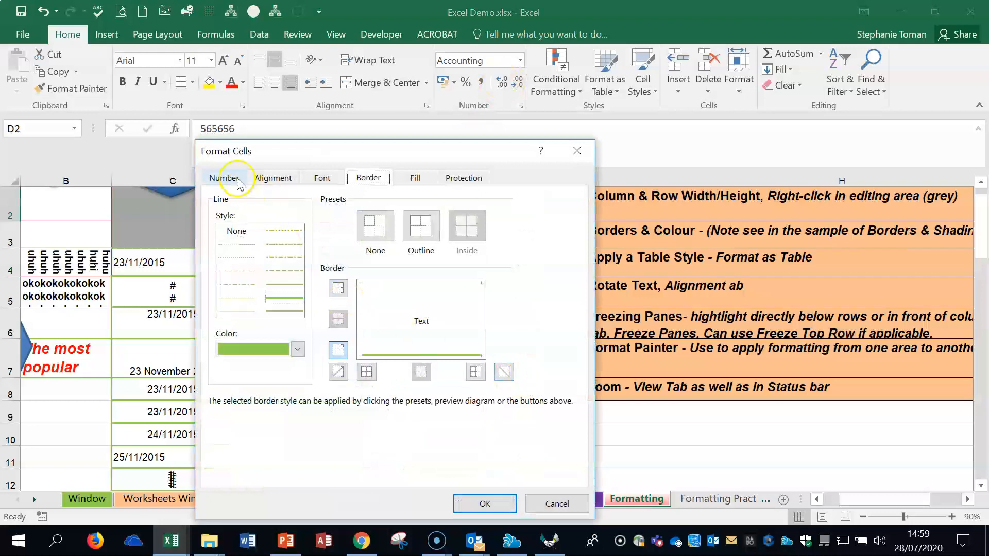
{"action": "left_click", "coordinate": [225, 180]}
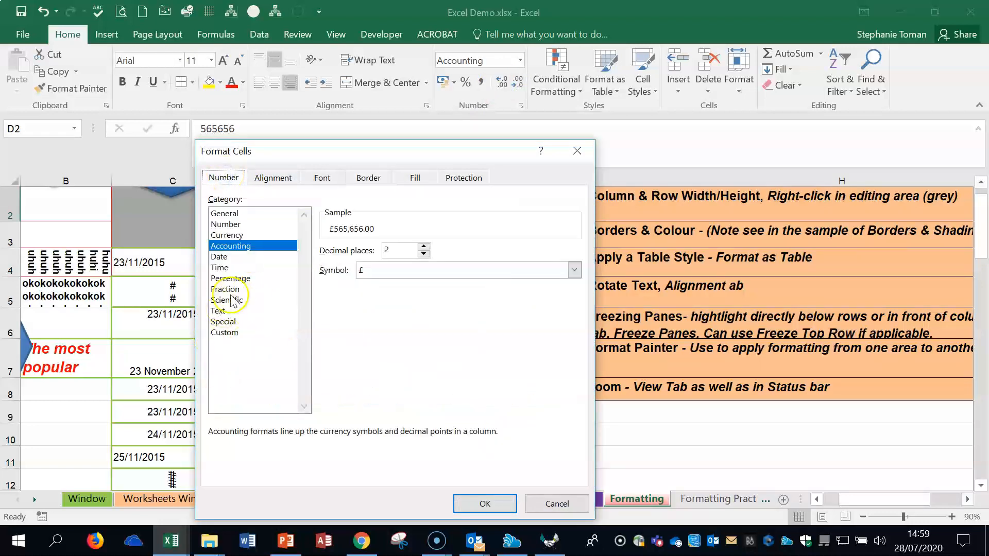
{"action": "left_click", "coordinate": [577, 150]}
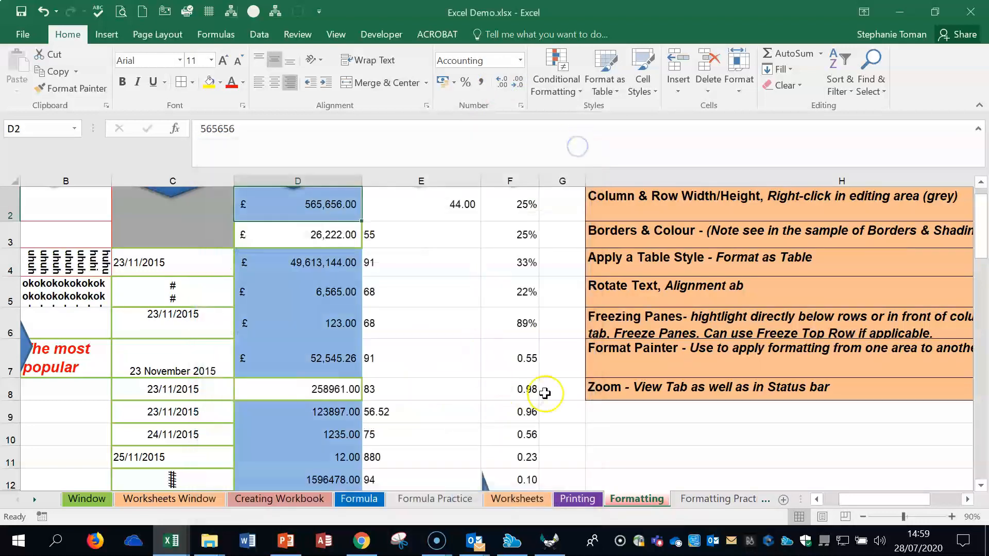
{"action": "left_click", "coordinate": [733, 435]}
{"action": "left_click", "coordinate": [768, 455]}
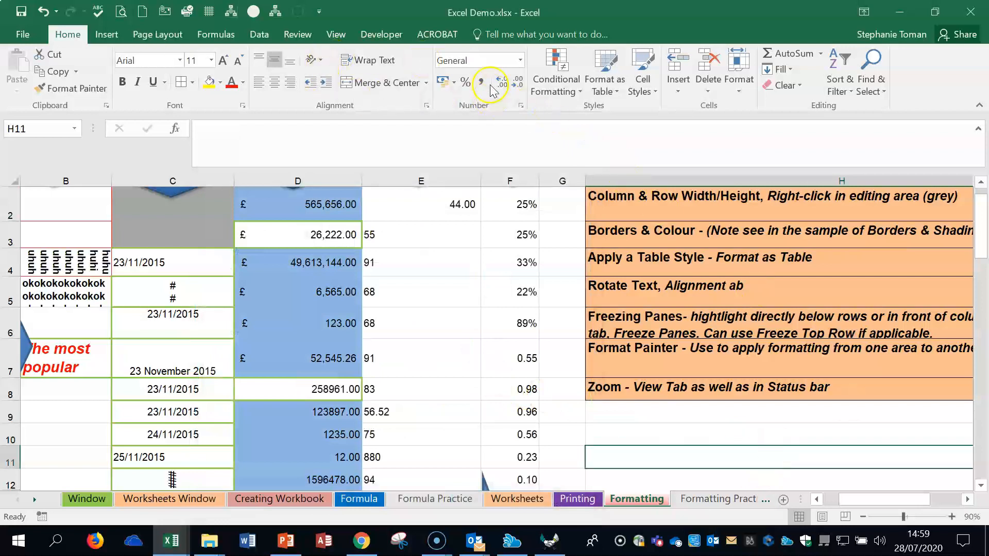
{"action": "left_click", "coordinate": [453, 326]}
{"action": "left_click", "coordinate": [773, 384]}
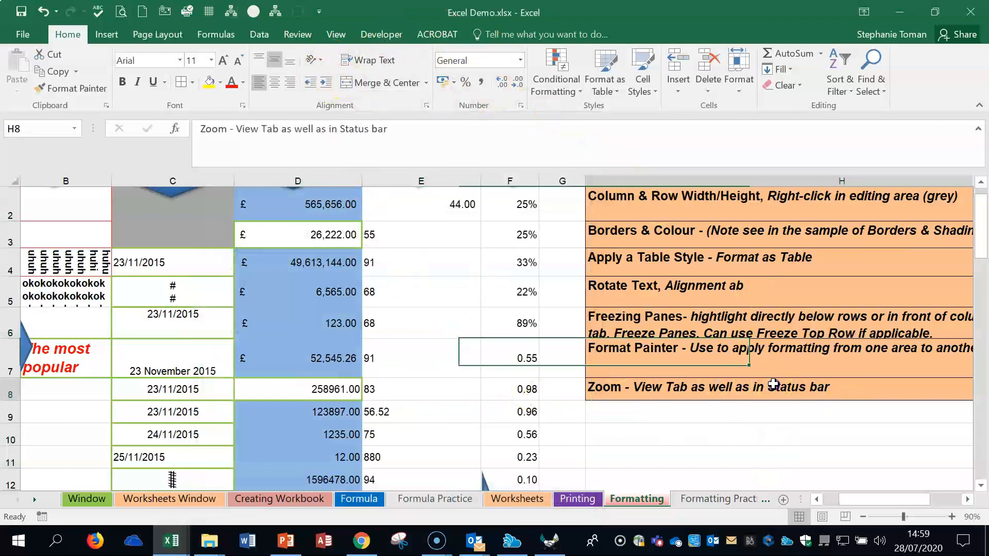
{"action": "scroll", "coordinate": [773, 383], "scroll_direction": "up", "scroll_amount": 1}
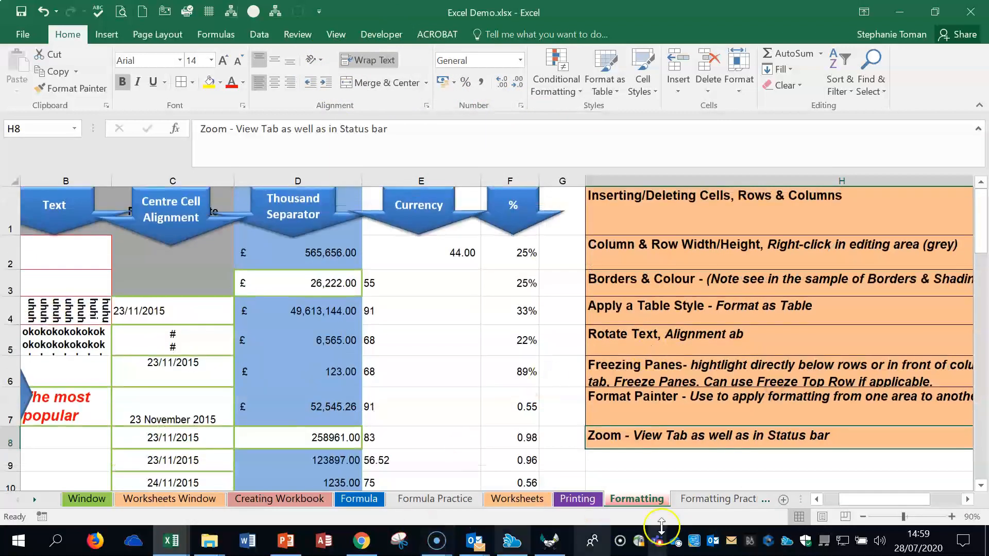
Step: Open the Formatting Practice worksheet and zoom it in to 80%
{"action": "left_click", "coordinate": [701, 499]}
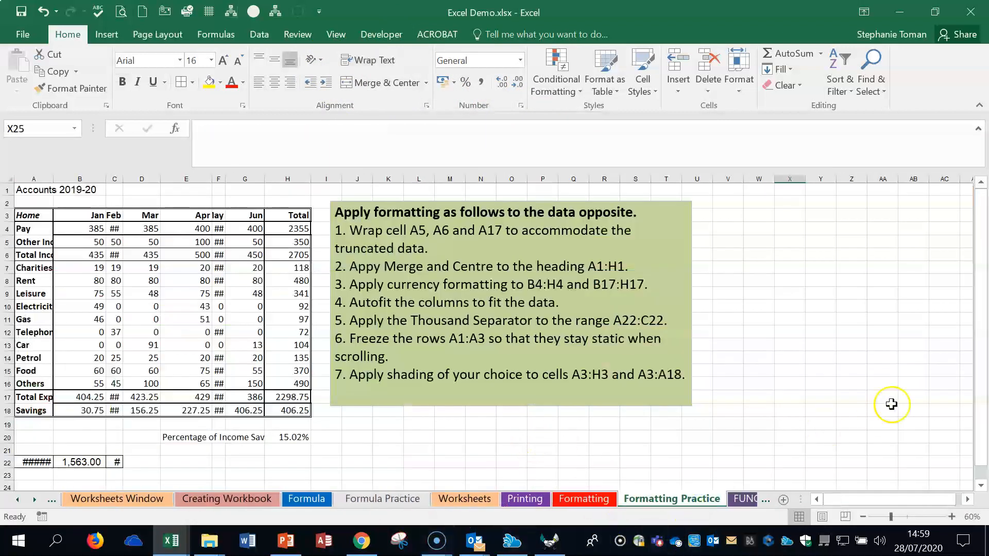
{"action": "left_click", "coordinate": [852, 357]}
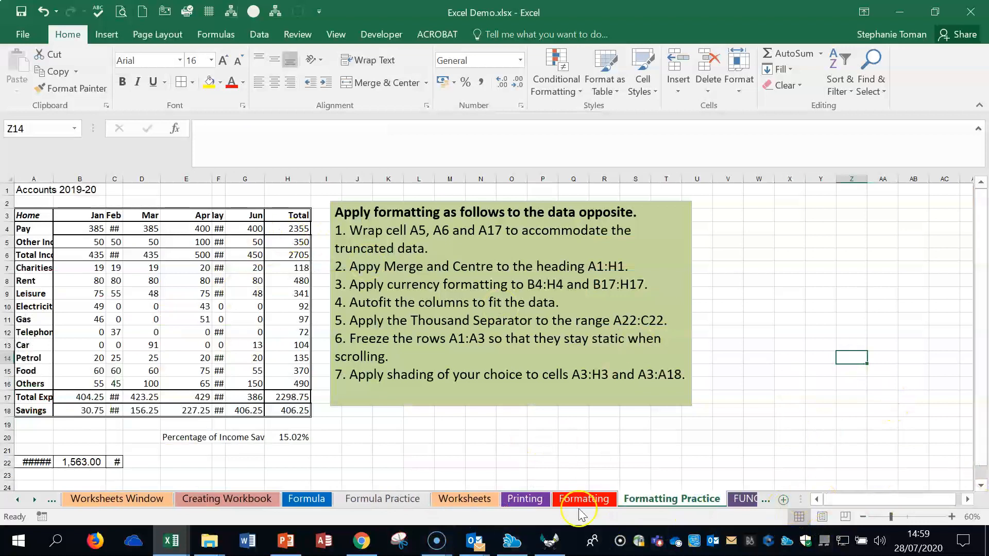
{"action": "left_click", "coordinate": [951, 517]}
{"action": "left_click", "coordinate": [952, 516]}
Step: Wrap the text in the row labels A4:A18 and widen column A until each word fits on one line
{"action": "left_click_drag", "start_coordinate": [871, 501], "coordinate": [811, 500]}
{"action": "left_click", "coordinate": [42, 198]}
{"action": "left_click_drag", "start_coordinate": [39, 229], "coordinate": [26, 437]}
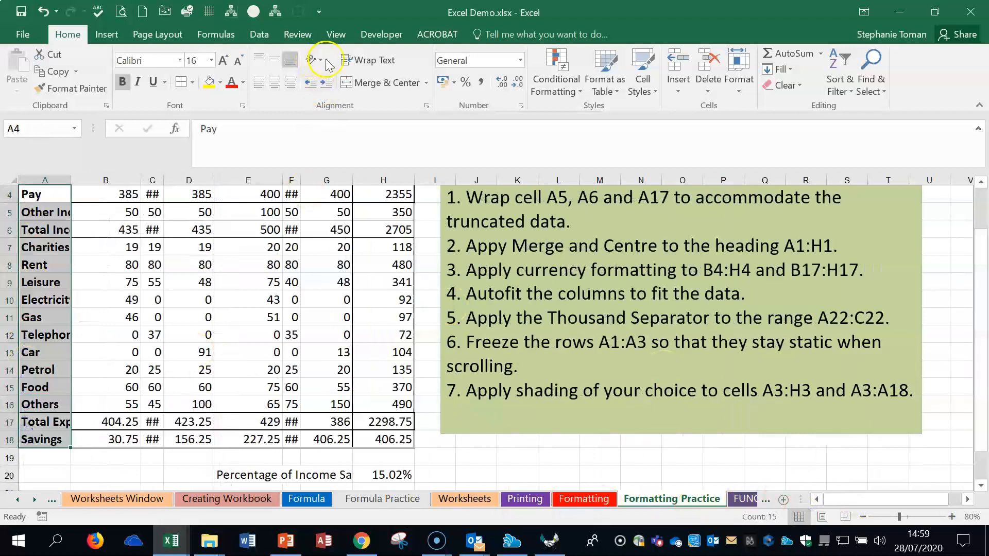
{"action": "left_click", "coordinate": [385, 61]}
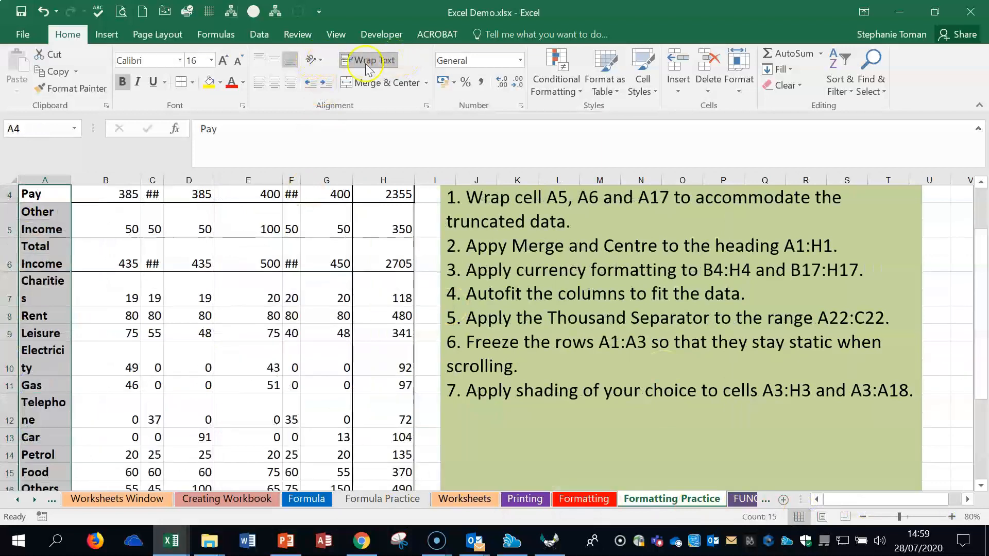
{"action": "left_click_drag", "start_coordinate": [72, 180], "coordinate": [89, 178]}
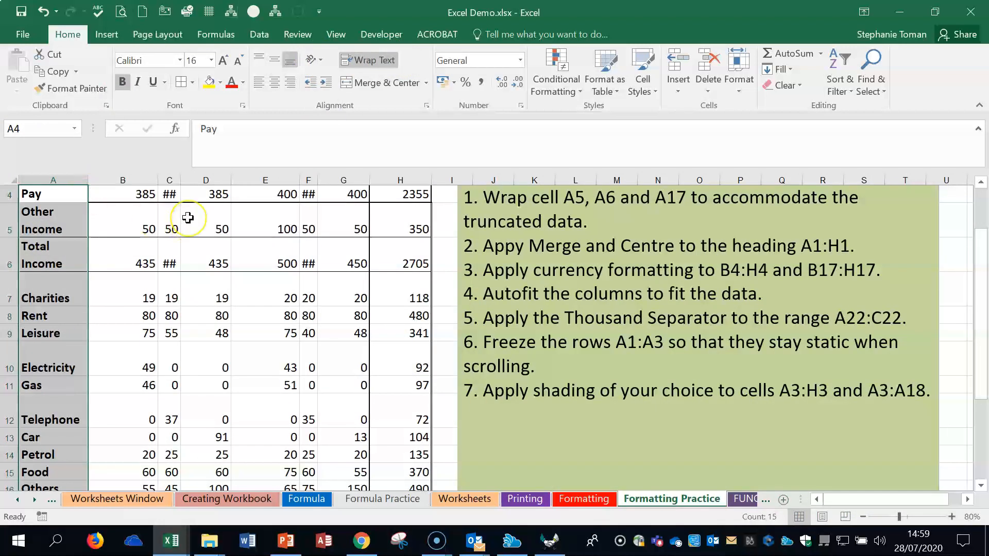
Step: Merge and centre the Accounts 2019-20 heading across cells A1:H1
{"action": "scroll", "coordinate": [188, 218], "scroll_direction": "up", "scroll_amount": 1}
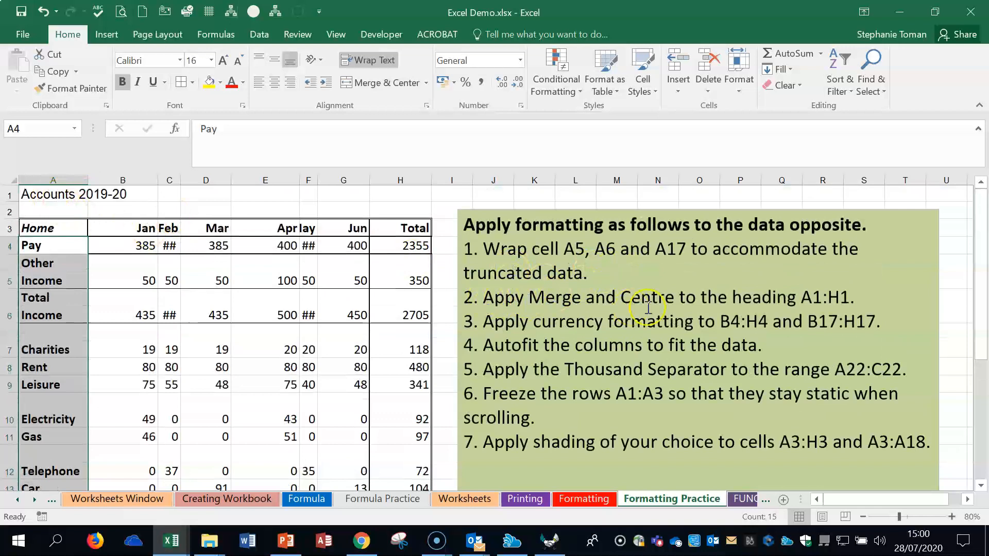
{"action": "left_click_drag", "start_coordinate": [31, 194], "coordinate": [416, 193]}
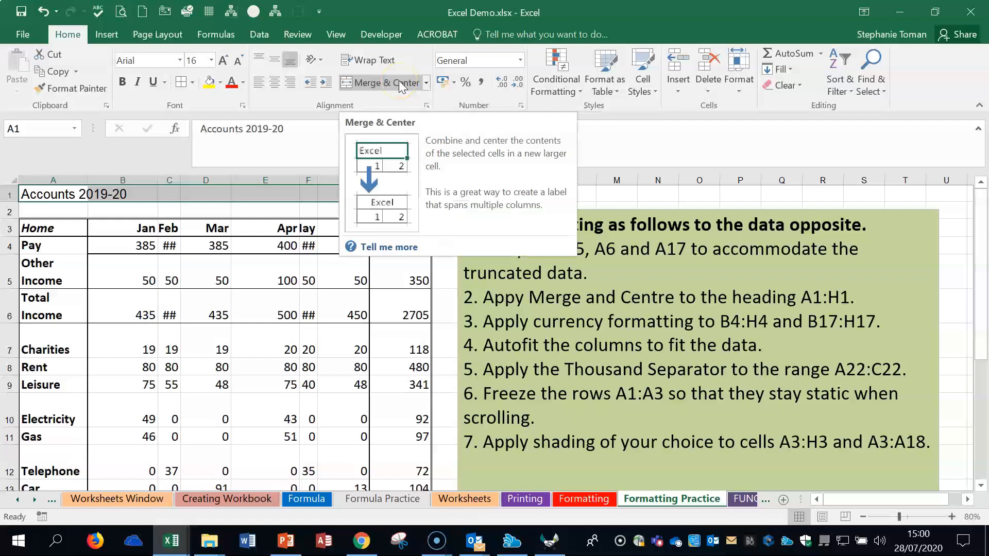
{"action": "left_click_drag", "start_coordinate": [82, 194], "coordinate": [410, 194]}
{"action": "left_click", "coordinate": [374, 83]}
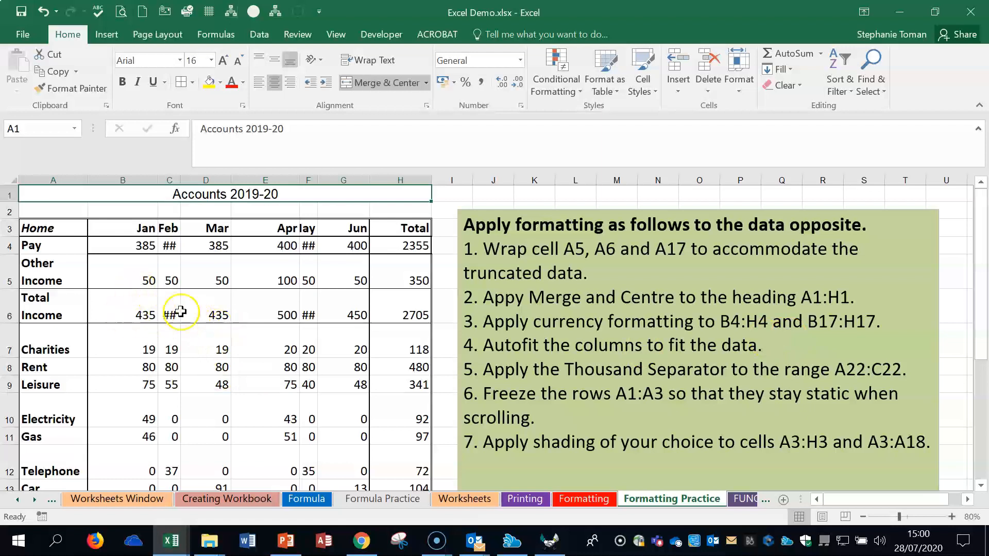
Step: Autofit the May and Feb columns, F and C, to their contents
{"action": "left_click_drag", "start_coordinate": [132, 246], "coordinate": [329, 246]}
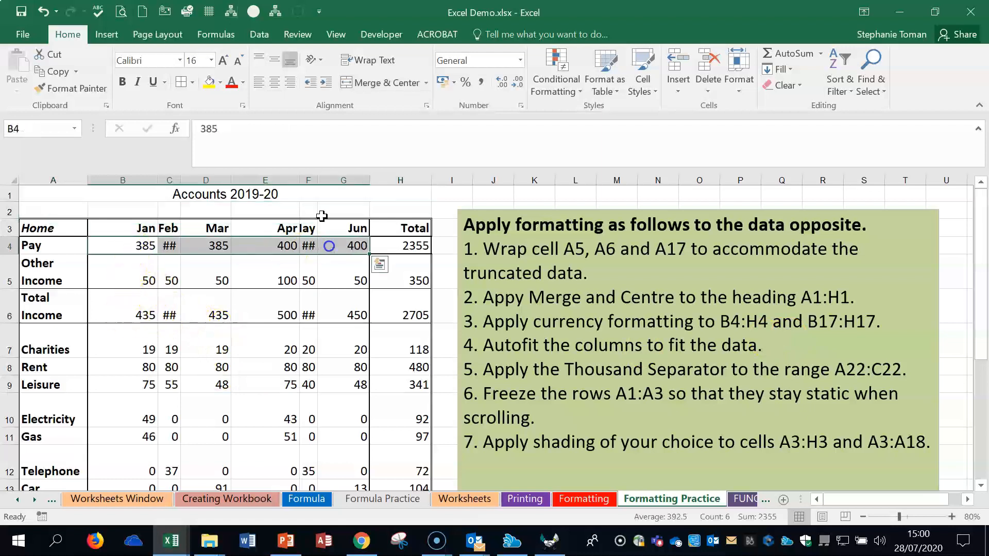
{"action": "double_click", "coordinate": [317, 180]}
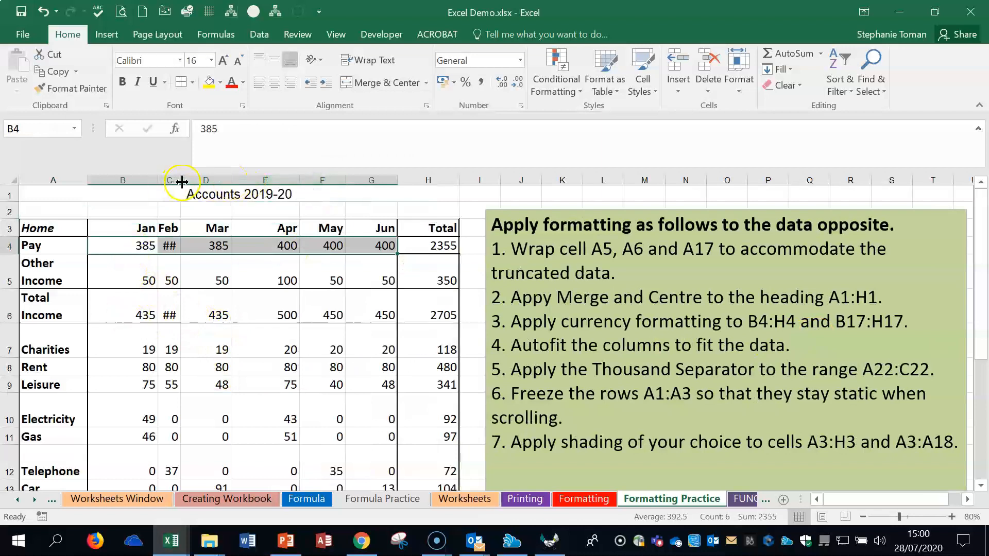
{"action": "double_click", "coordinate": [181, 180]}
Step: Apply the Currency number format to the January figures in B4:B17
{"action": "left_click_drag", "start_coordinate": [128, 244], "coordinate": [433, 247]}
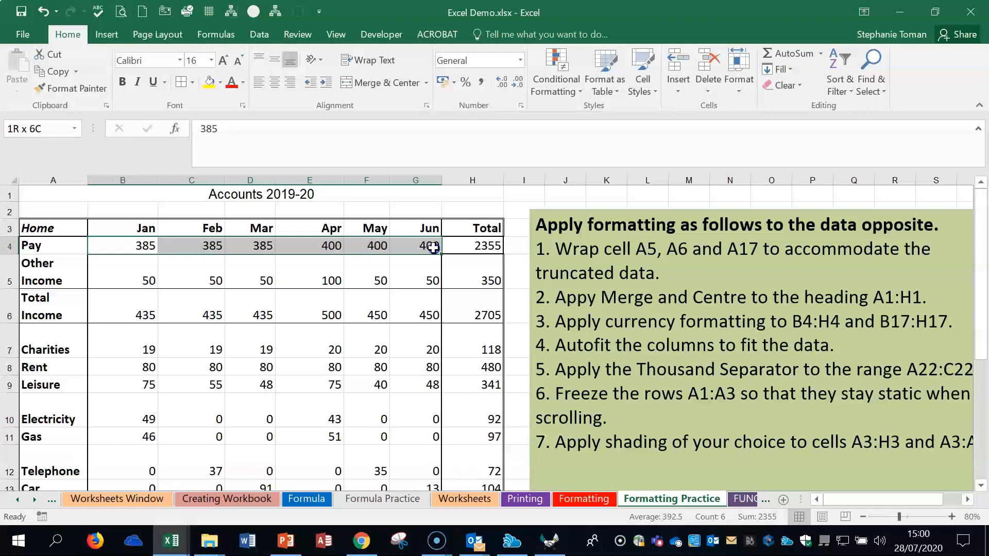
{"action": "left_click_drag", "start_coordinate": [433, 247], "coordinate": [137, 420]}
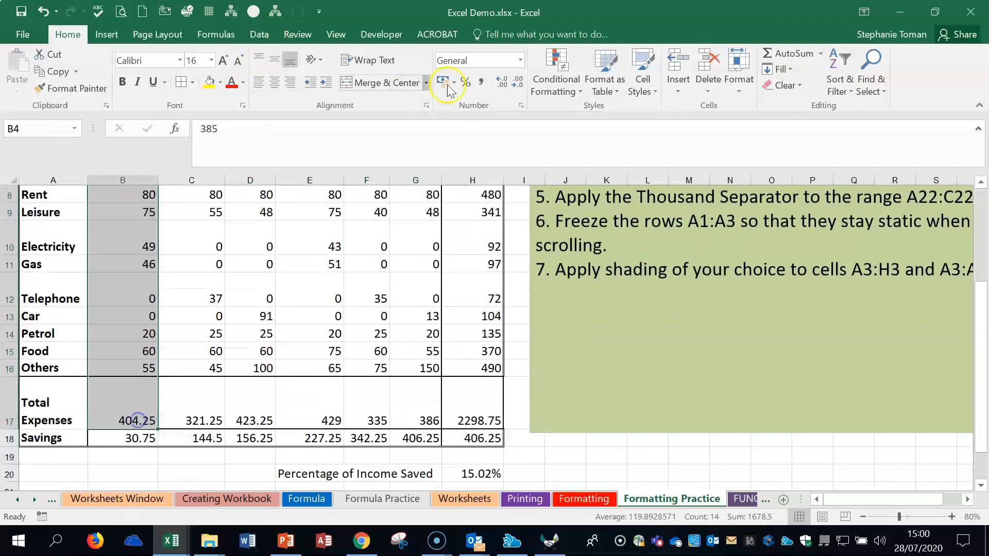
{"action": "left_click", "coordinate": [520, 60]}
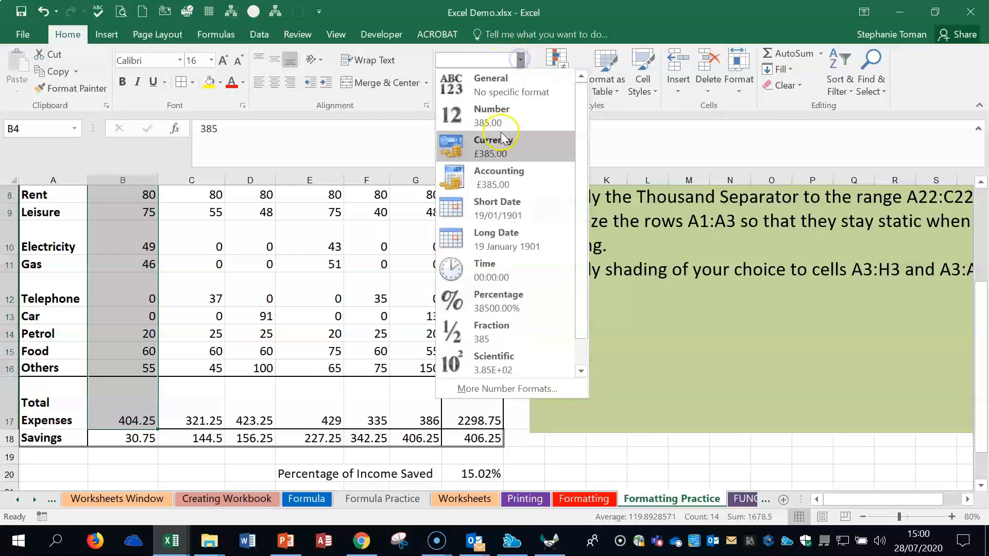
{"action": "left_click", "coordinate": [494, 146]}
{"action": "scroll", "coordinate": [724, 384], "scroll_direction": "up", "scroll_amount": 3}
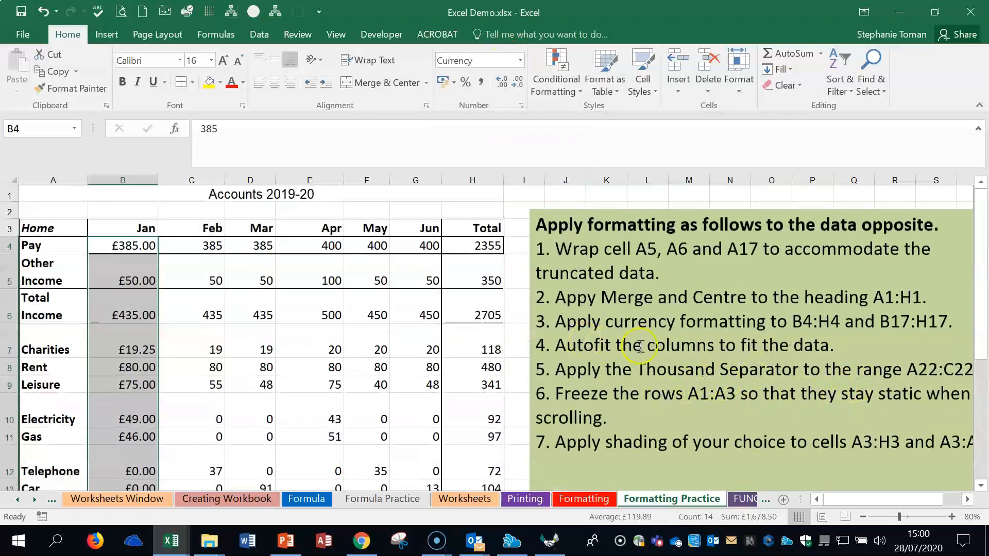
Step: Narrow columns A and B in turn and autofit each one to its contents
{"action": "left_click", "coordinate": [860, 351]}
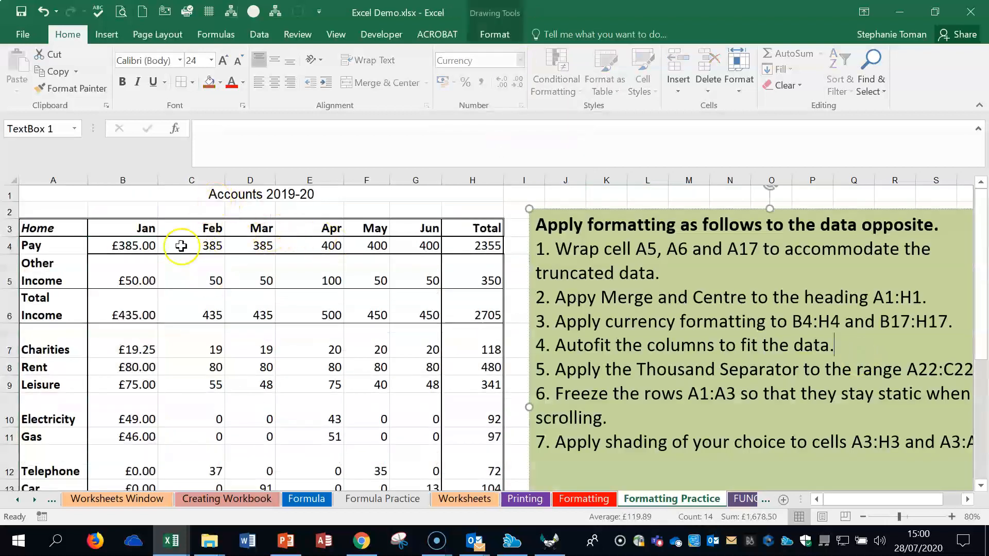
{"action": "left_click_drag", "start_coordinate": [88, 179], "coordinate": [54, 181]}
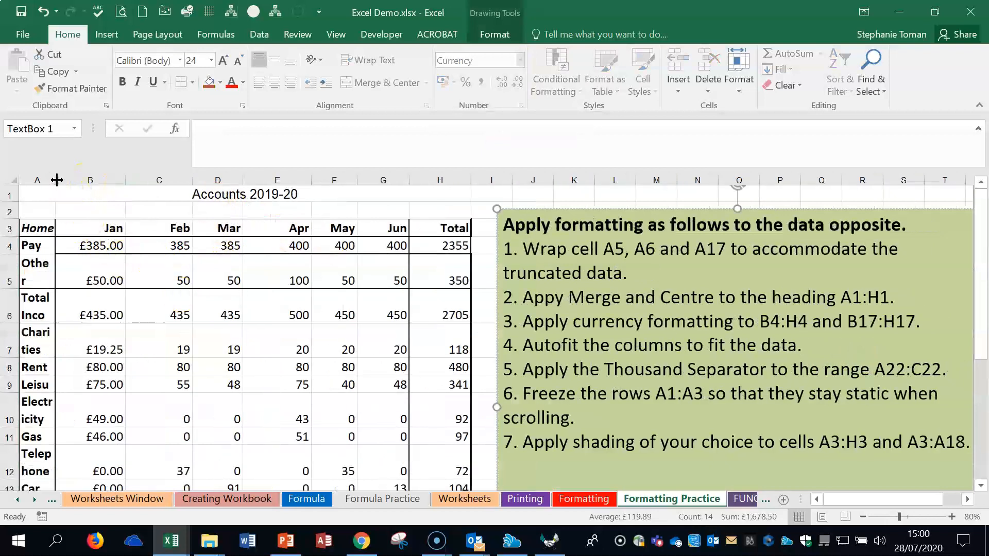
{"action": "double_click", "coordinate": [57, 180]}
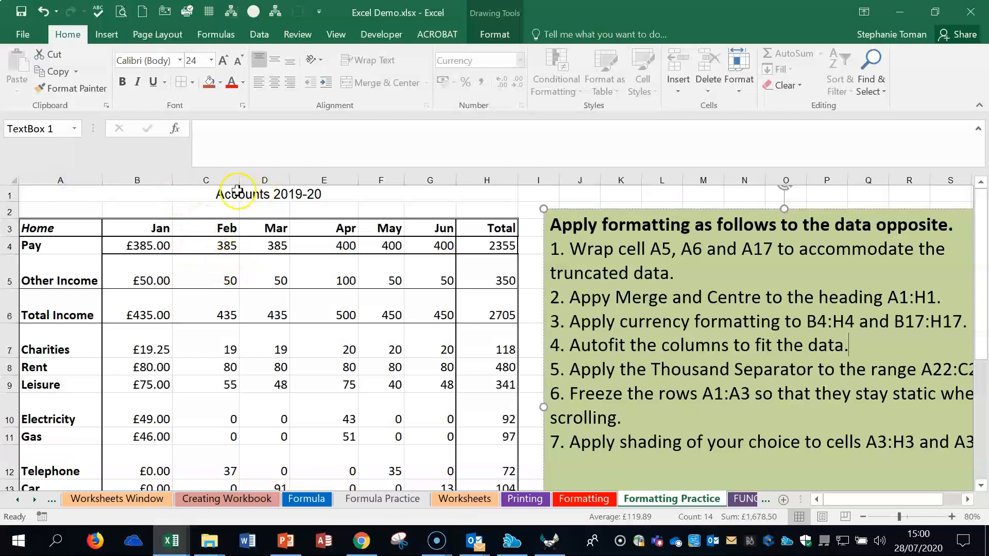
{"action": "left_click_drag", "start_coordinate": [172, 180], "coordinate": [131, 178]}
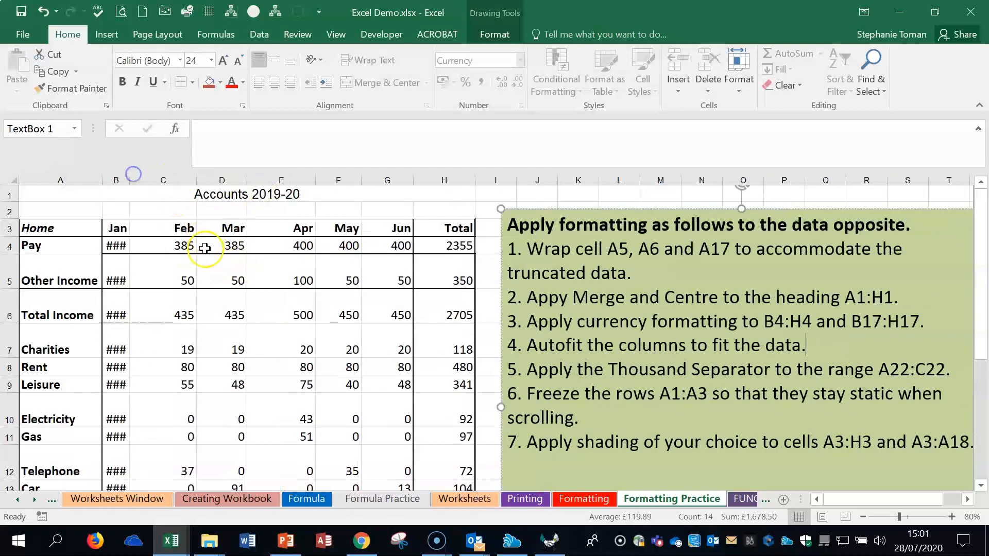
{"action": "double_click", "coordinate": [131, 181]}
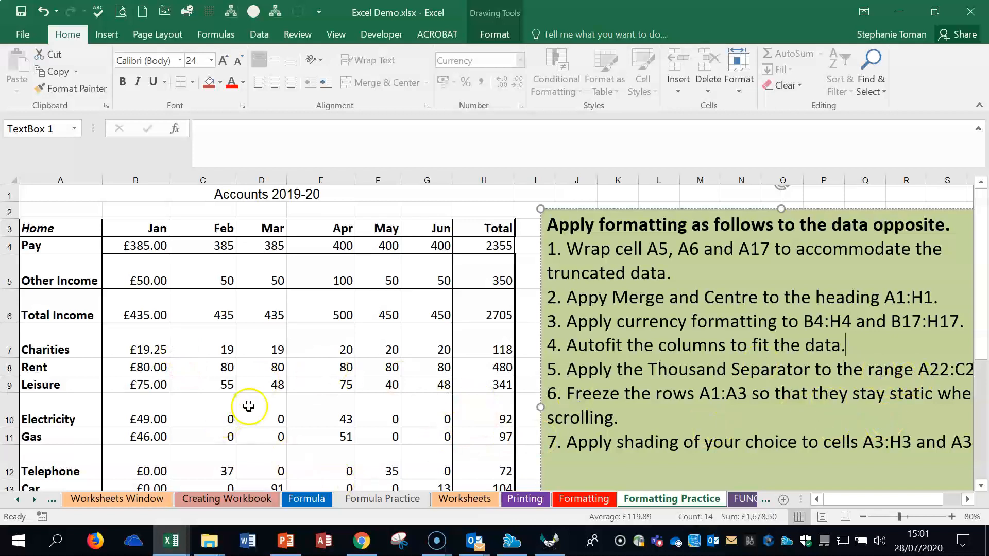
Step: Reset cells A22:C22 to the General format and apply the thousand separator to them
{"action": "scroll", "coordinate": [297, 402], "scroll_direction": "down", "scroll_amount": 2}
{"action": "scroll", "coordinate": [297, 401], "scroll_direction": "down", "scroll_amount": 1}
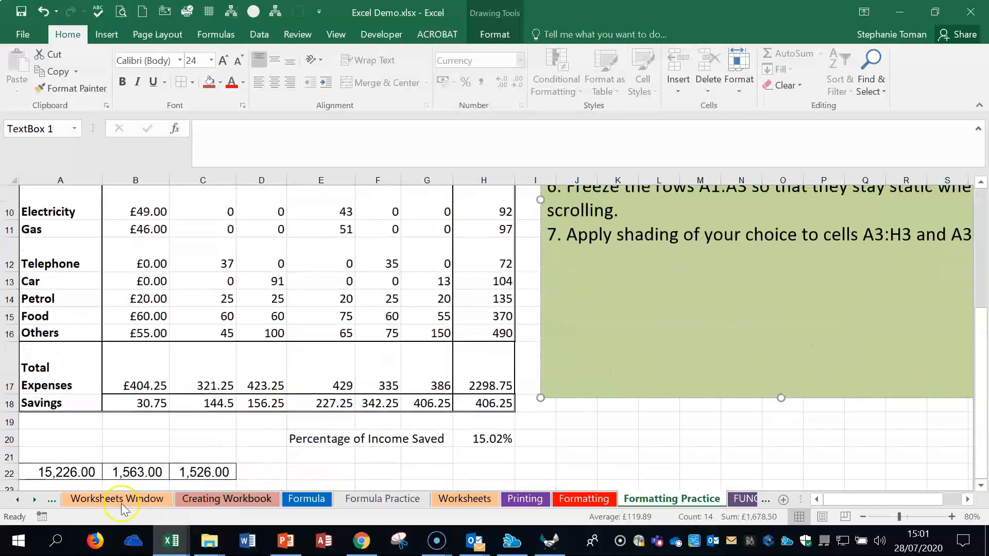
{"action": "left_click_drag", "start_coordinate": [62, 472], "coordinate": [197, 474]}
{"action": "left_click", "coordinate": [478, 80]}
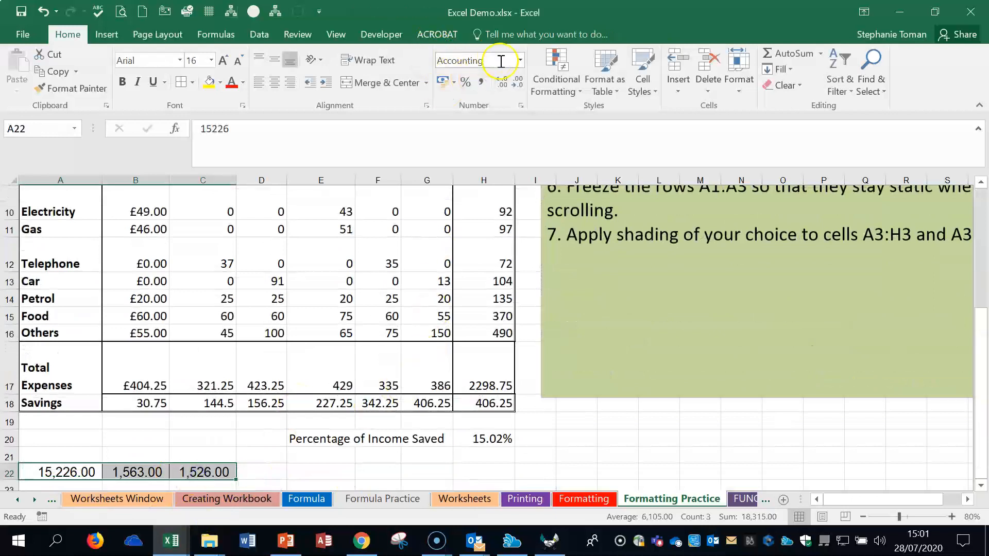
{"action": "left_click", "coordinate": [518, 60]}
{"action": "left_click", "coordinate": [489, 80]}
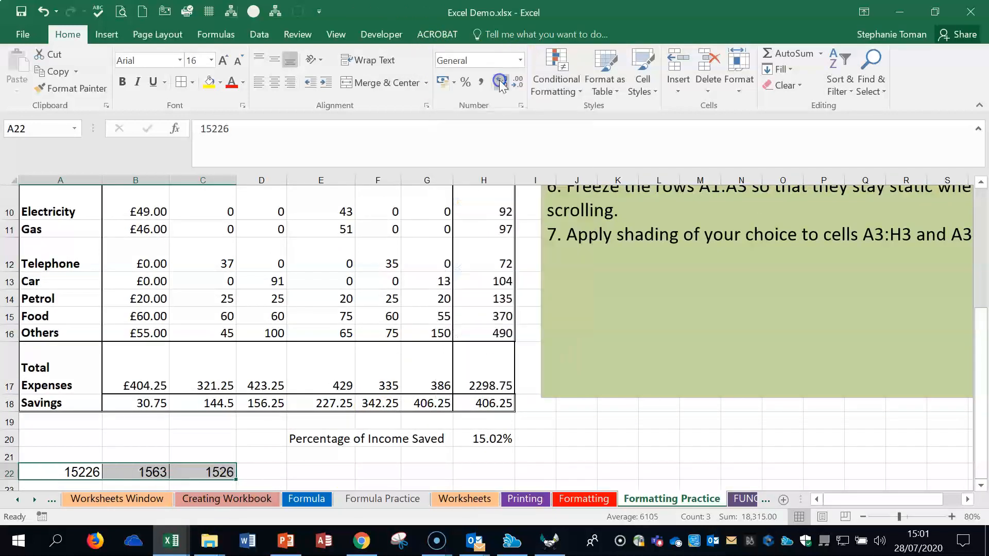
{"action": "left_click", "coordinate": [480, 82]}
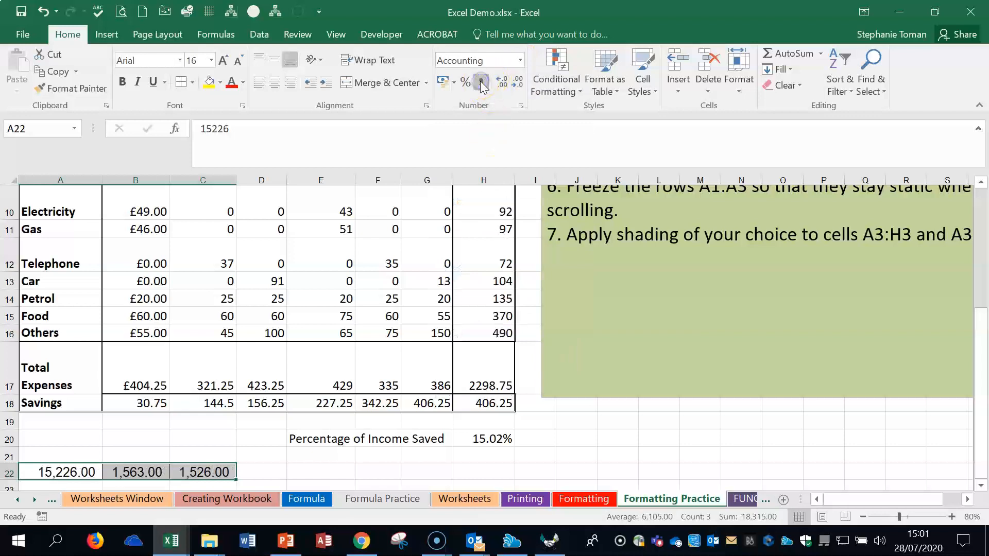
Step: Try to freeze rows 1 to 3 with Freeze Panes at row 4, checking the headings while scrolling
{"action": "left_click", "coordinate": [799, 320]}
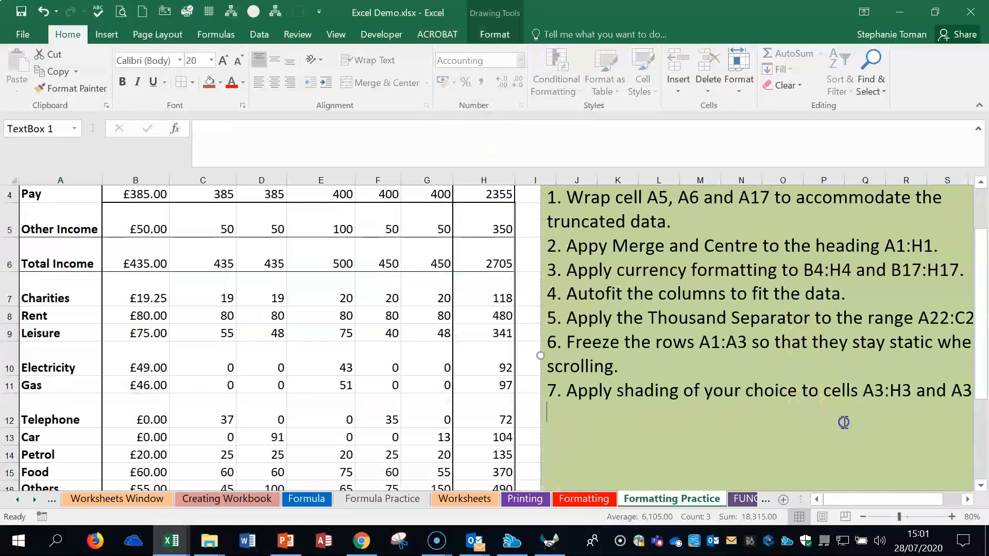
{"action": "scroll", "coordinate": [737, 368], "scroll_direction": "up", "scroll_amount": 1}
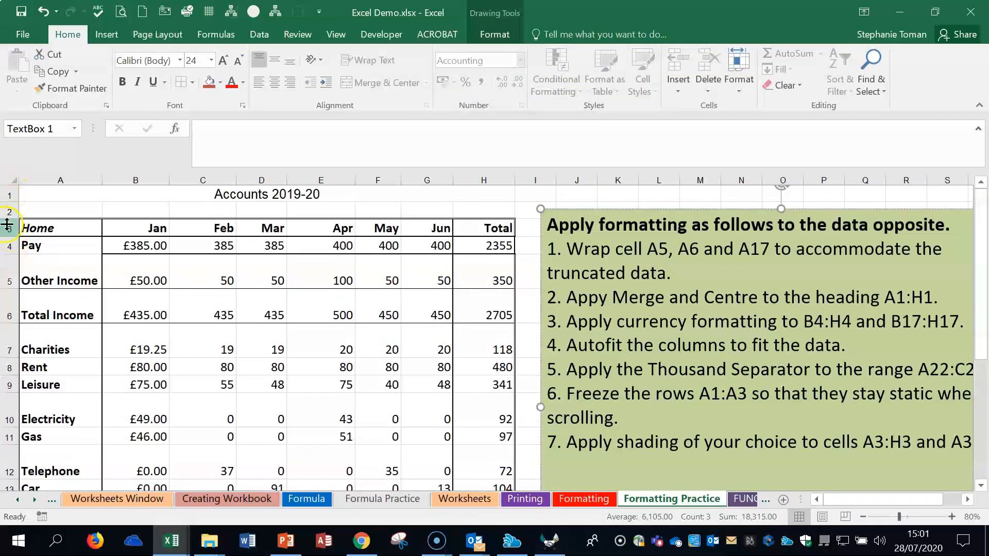
{"action": "left_click", "coordinate": [9, 245]}
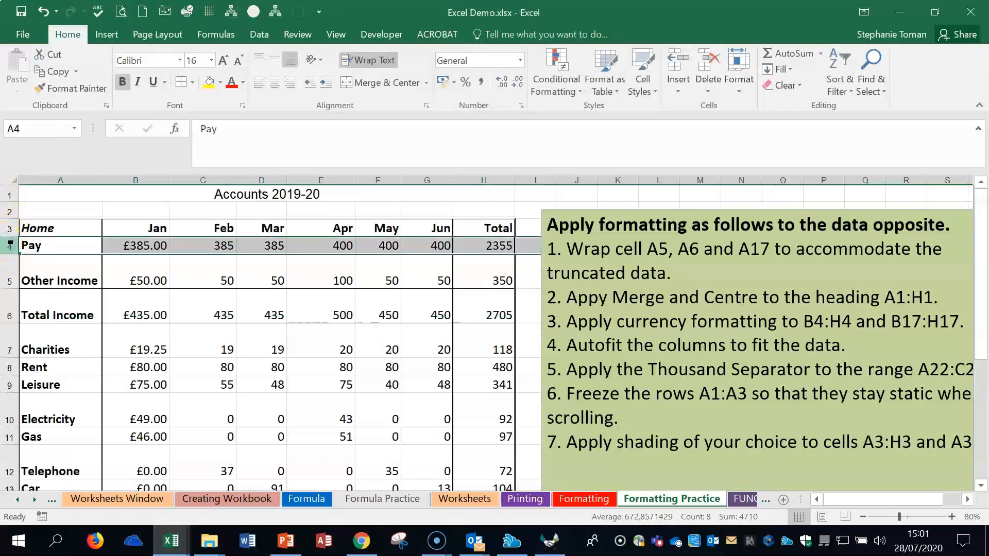
{"action": "left_click", "coordinate": [336, 34]}
{"action": "left_click", "coordinate": [467, 77]}
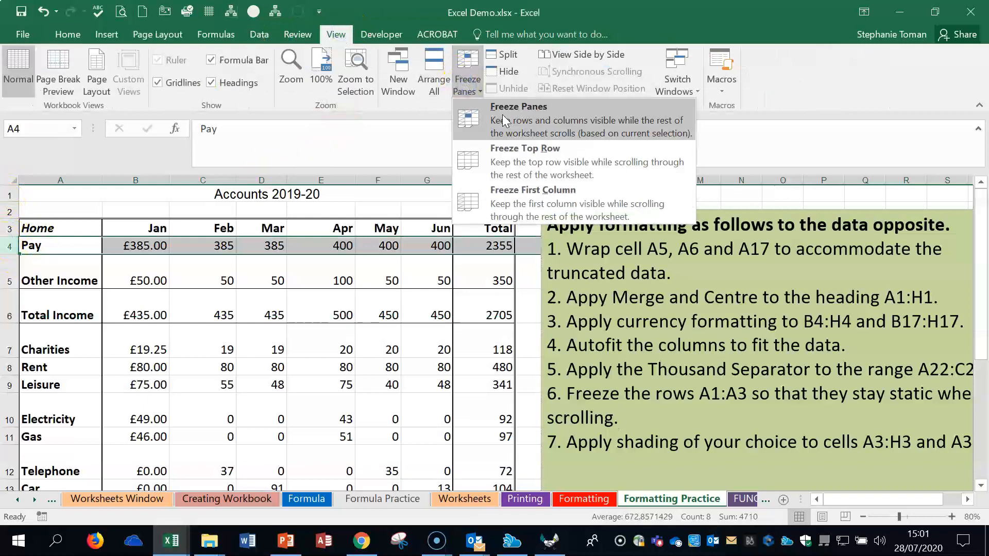
{"action": "left_click", "coordinate": [502, 115]}
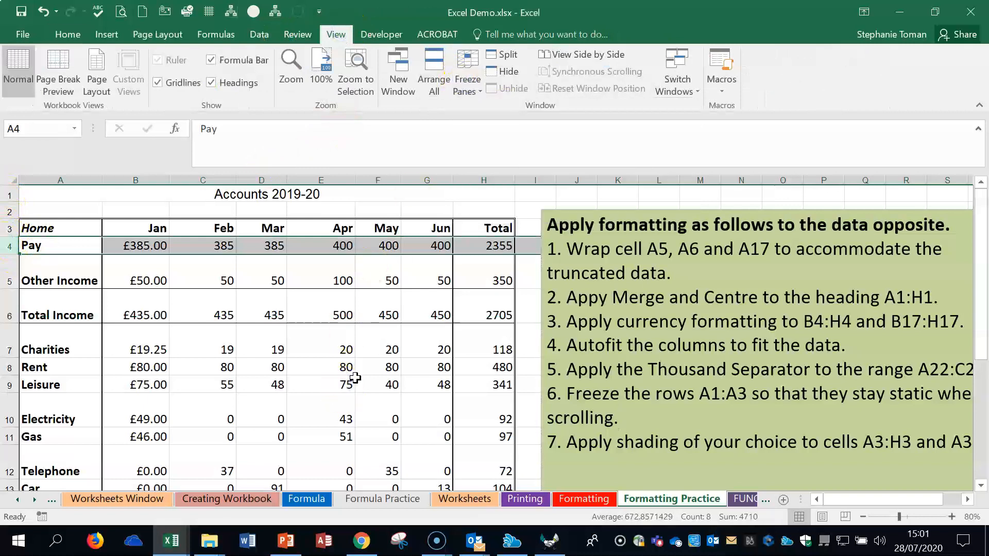
{"action": "scroll", "coordinate": [356, 378], "scroll_direction": "down", "scroll_amount": 2}
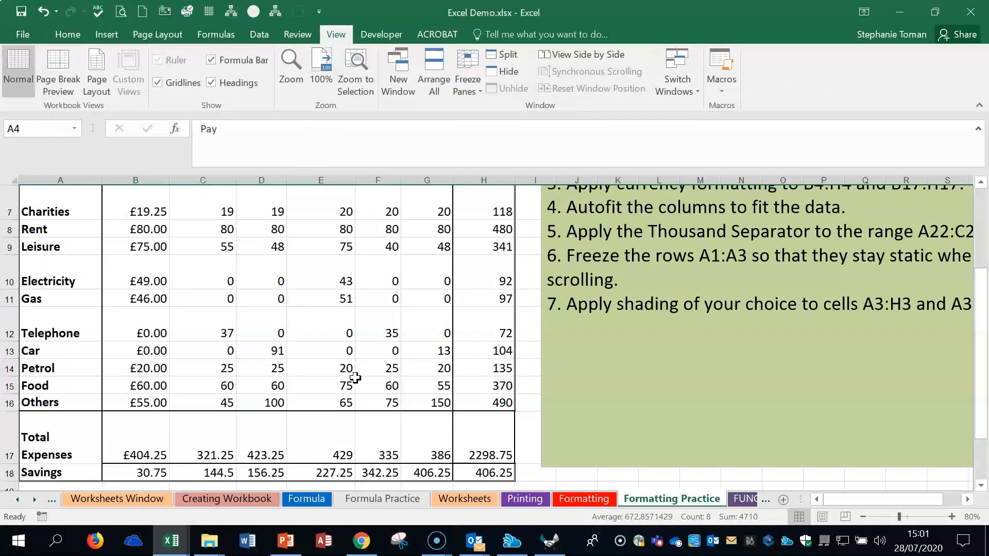
{"action": "scroll", "coordinate": [140, 246], "scroll_direction": "up", "scroll_amount": 2}
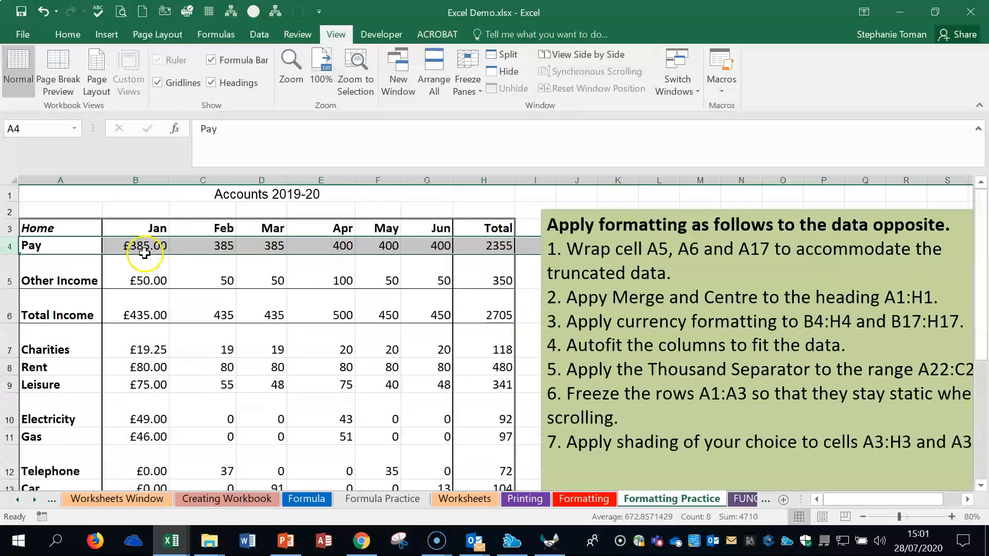
Step: Shade the heading cells A3:H3 with the standard light blue fill colour
{"action": "left_click_drag", "start_coordinate": [46, 233], "coordinate": [490, 229]}
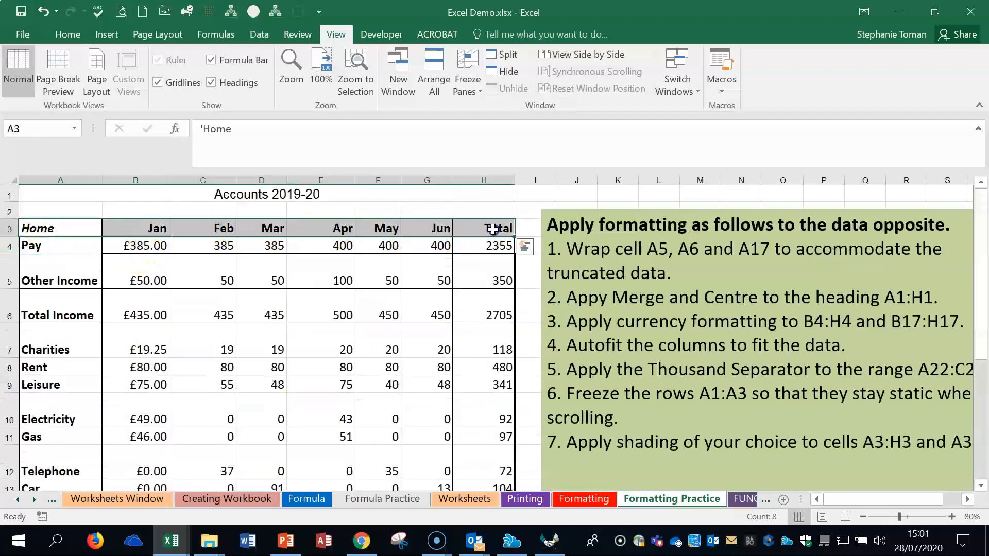
{"action": "left_click", "coordinate": [107, 36]}
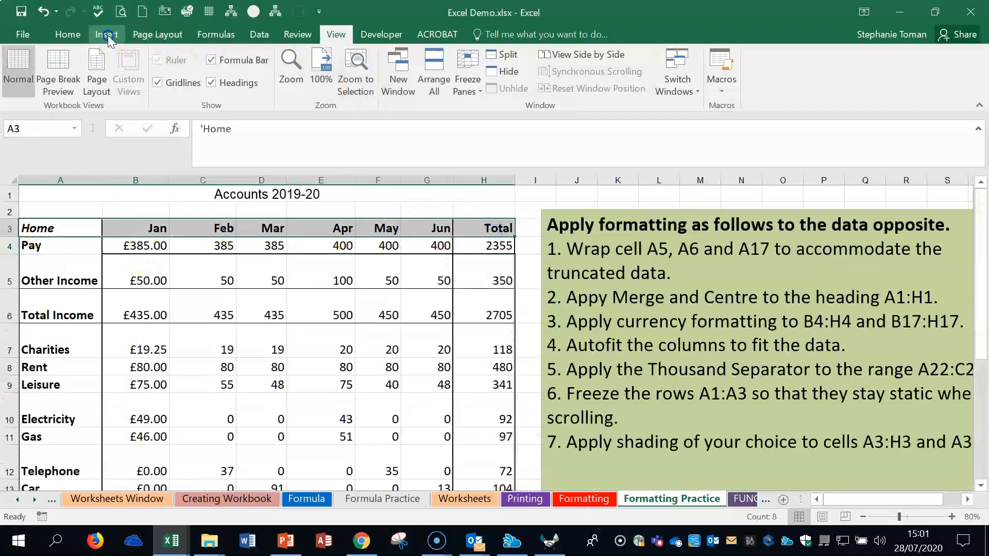
{"action": "left_click", "coordinate": [69, 34]}
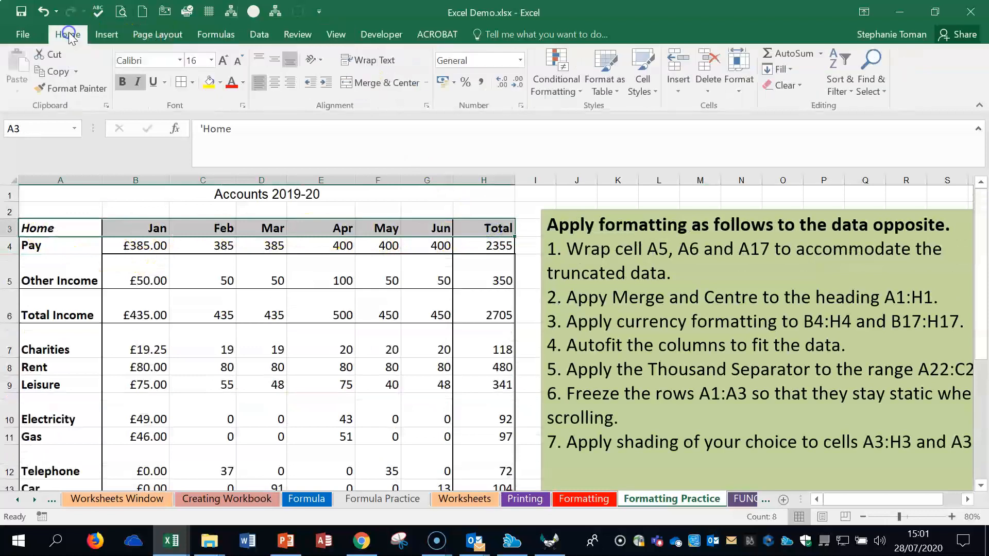
{"action": "left_click", "coordinate": [220, 83]}
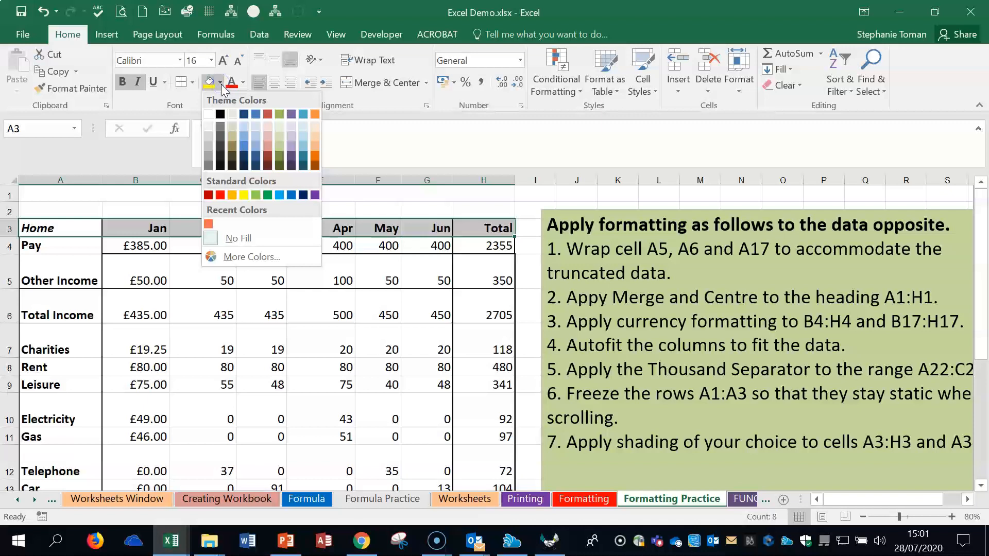
{"action": "left_click", "coordinate": [278, 195]}
{"action": "left_click", "coordinate": [331, 294]}
Step: Leave the formatting exercise and open the FUNCTIONS worksheet
{"action": "left_click", "coordinate": [911, 386]}
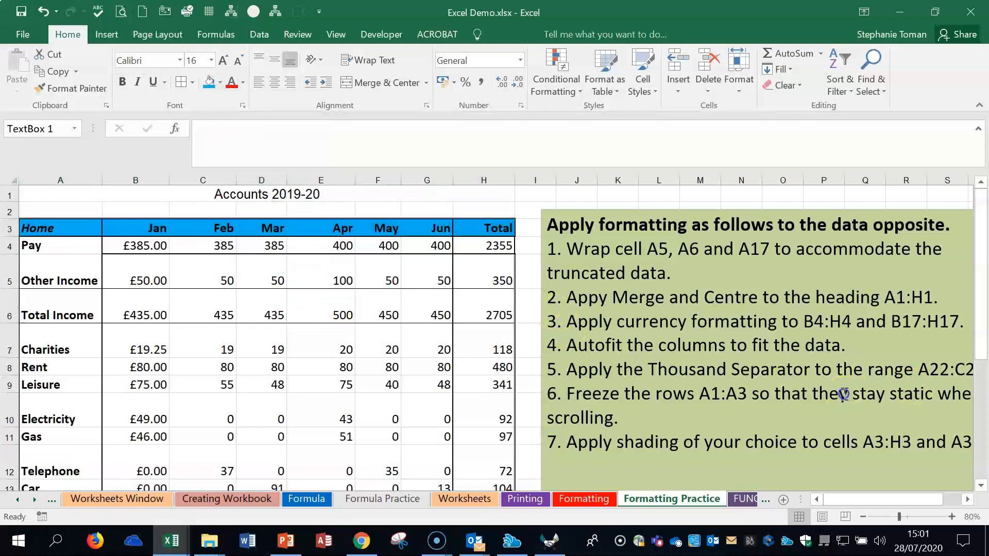
{"action": "scroll", "coordinate": [845, 394], "scroll_direction": "down", "scroll_amount": 1}
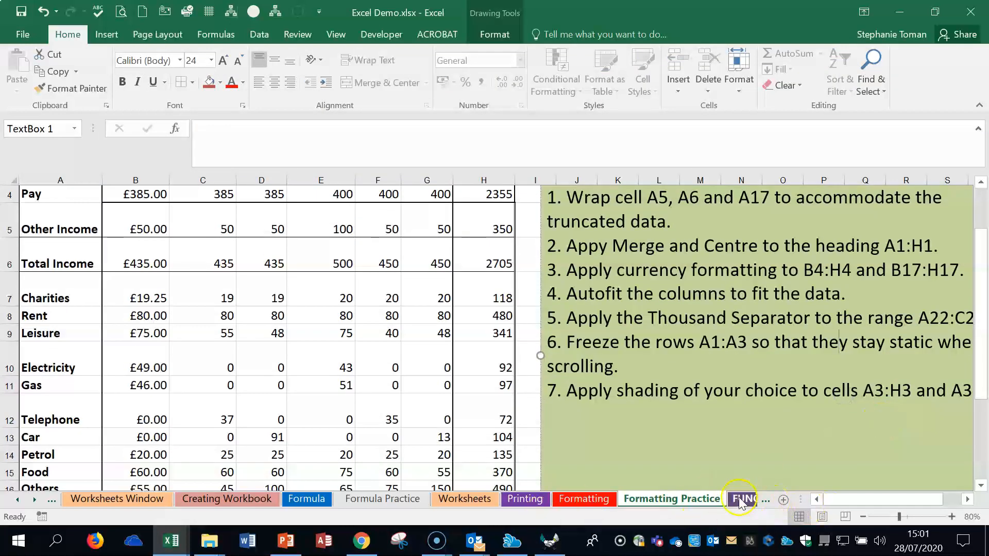
{"action": "left_click", "coordinate": [739, 499]}
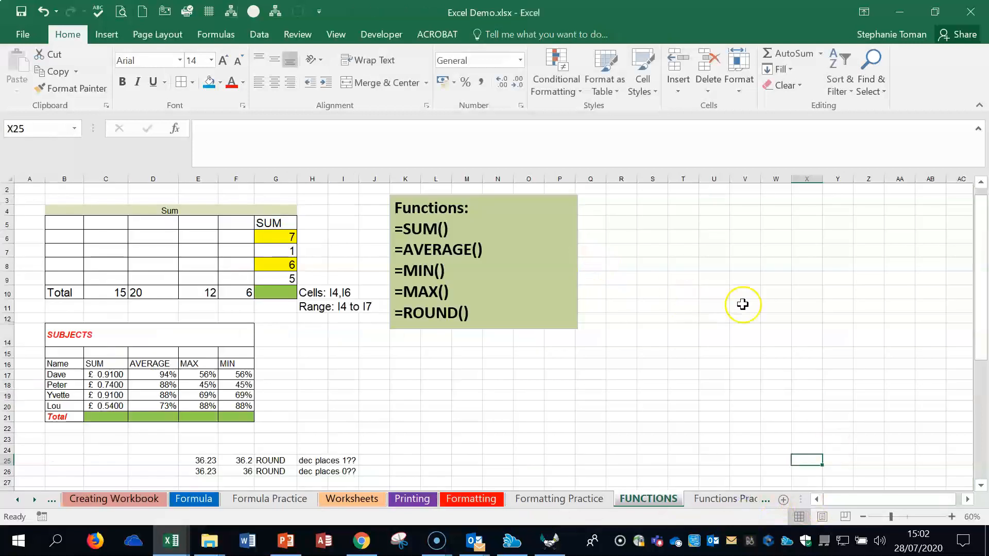